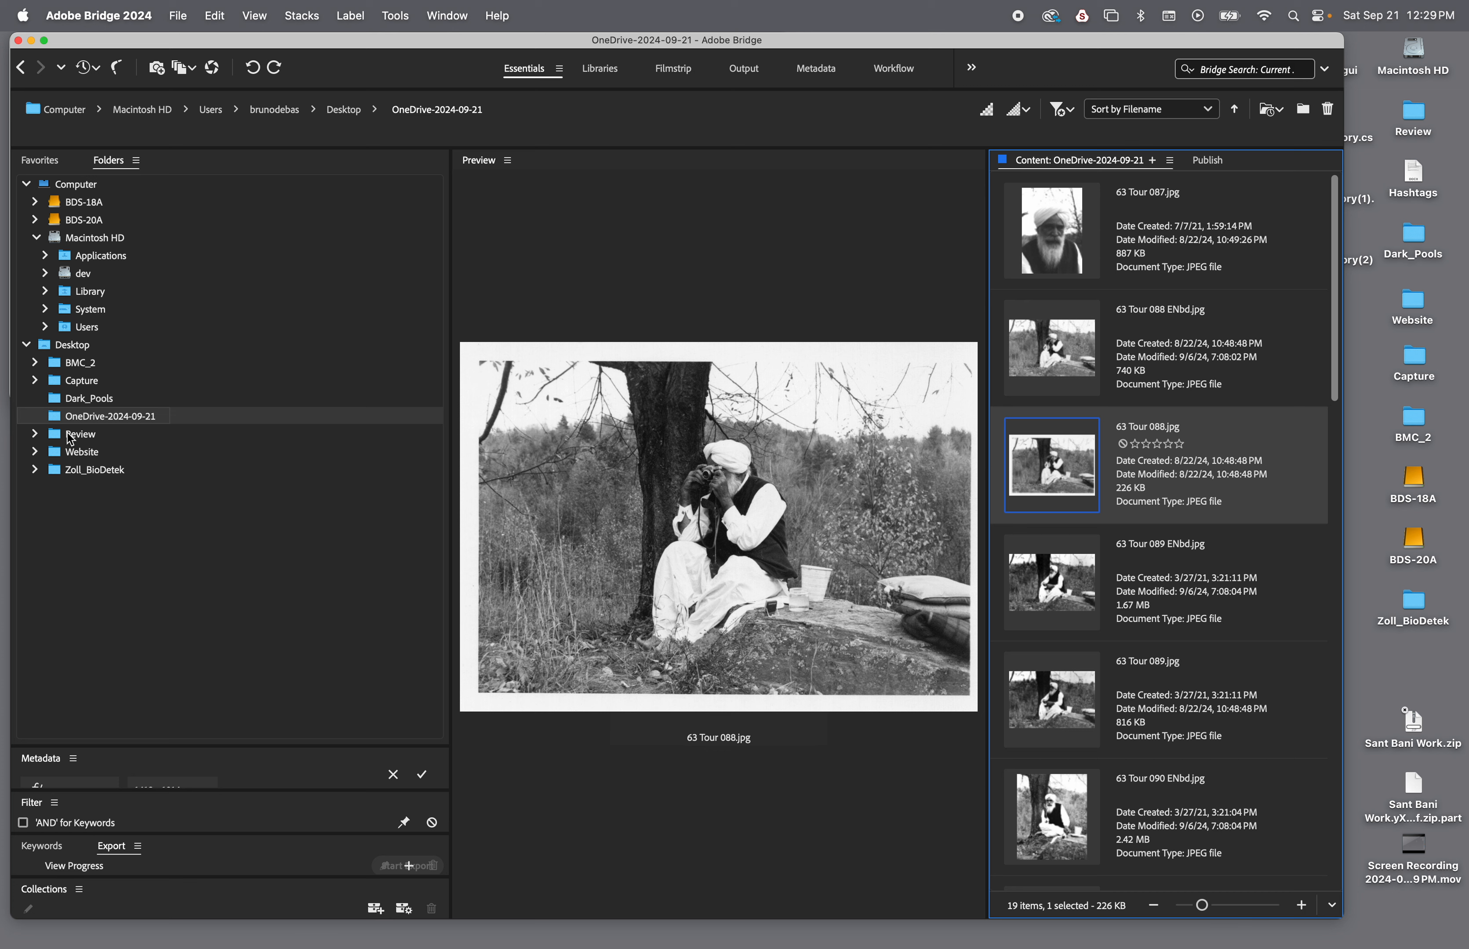
Expand the Website folder in the folder tree and view the contents of BDS_Website-Visuals and its 2021 subfolder
left_click(36, 453)
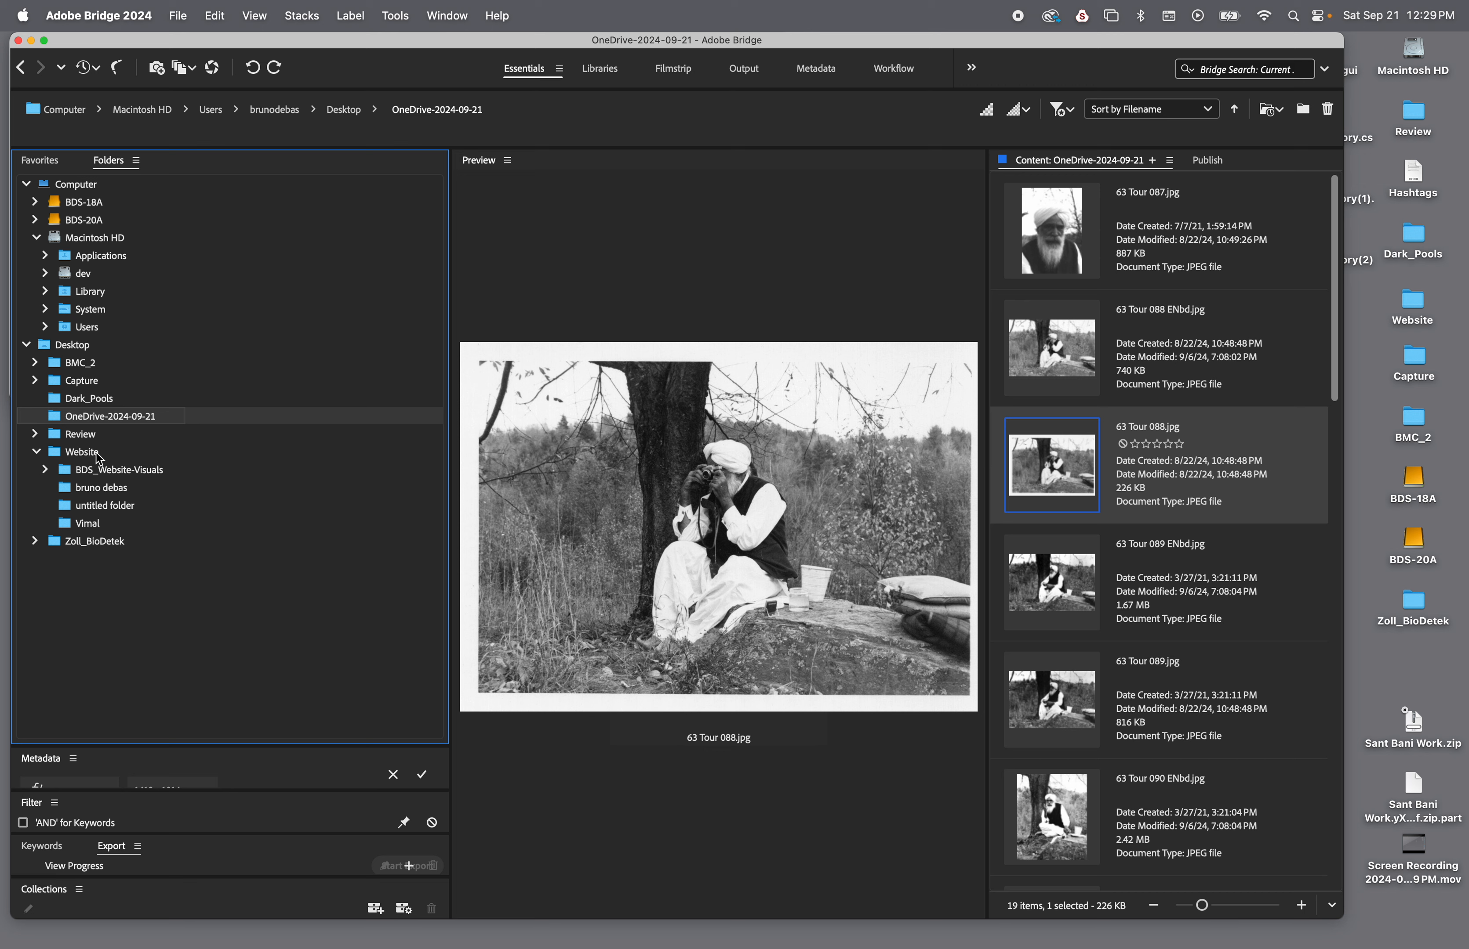
left_click(152, 473)
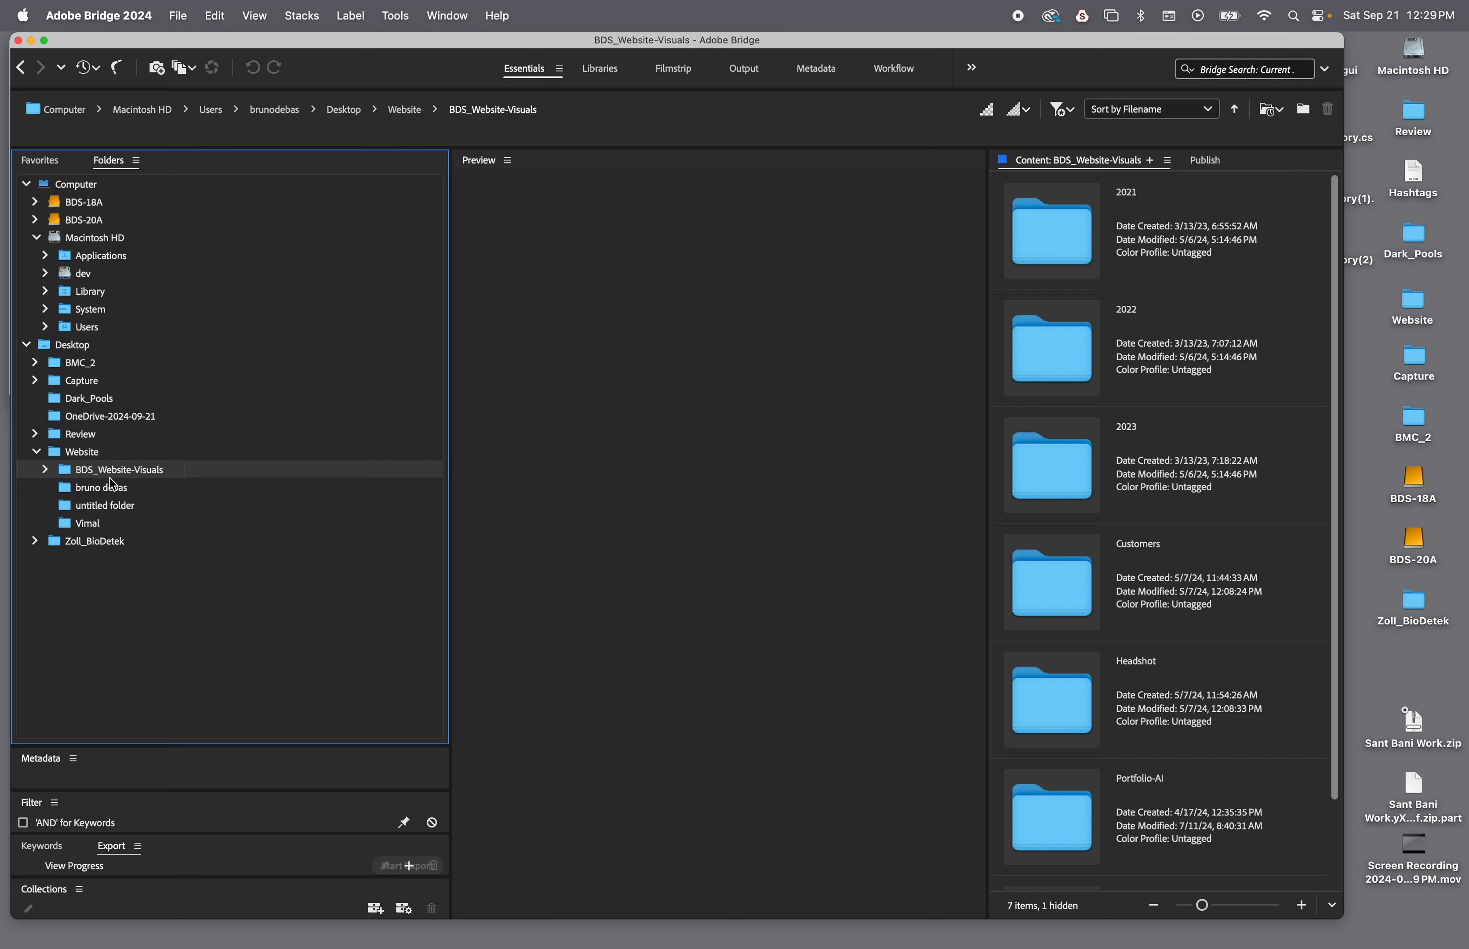
scroll(1153, 577, "down", 2)
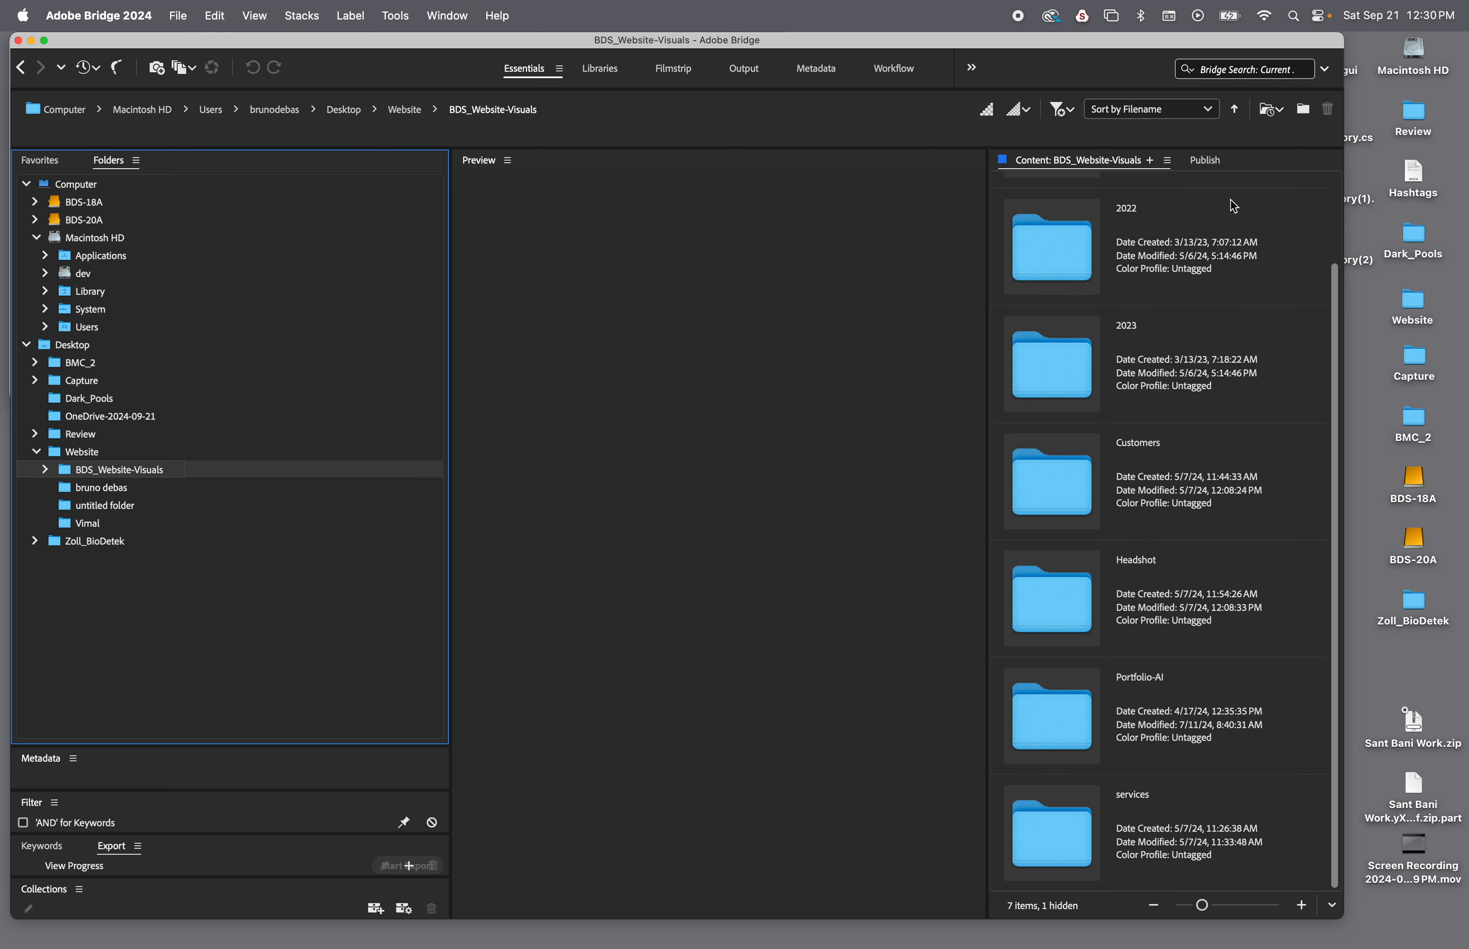
left_click(44, 469)
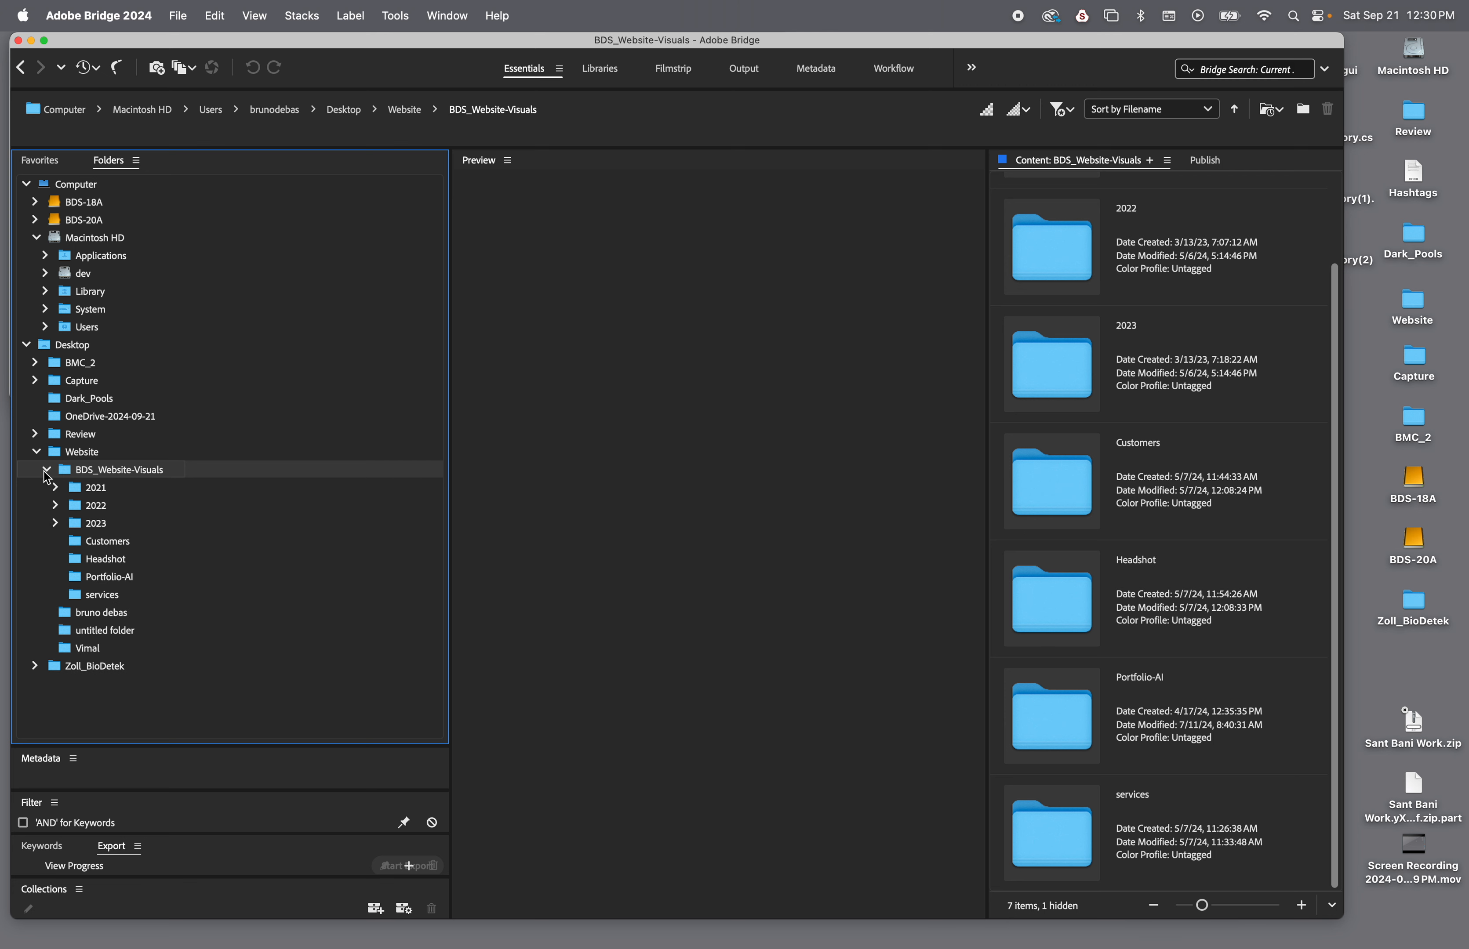
left_click(104, 490)
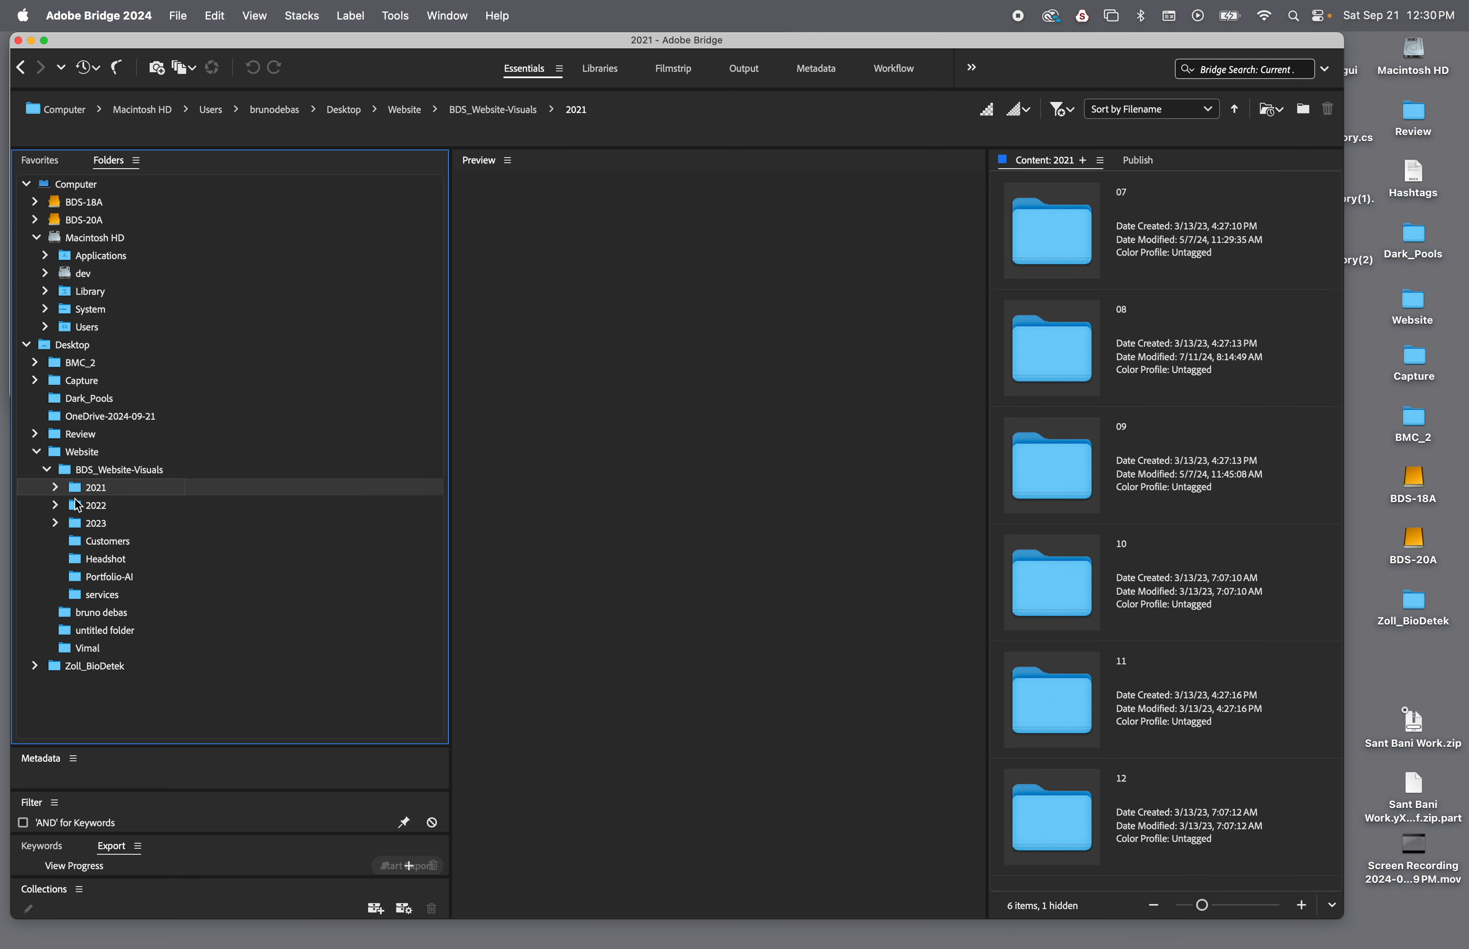
Collapse the BDS_Website-Visuals and Website folders and show the contents of OneDrive-2024-09-21
left_click(49, 471)
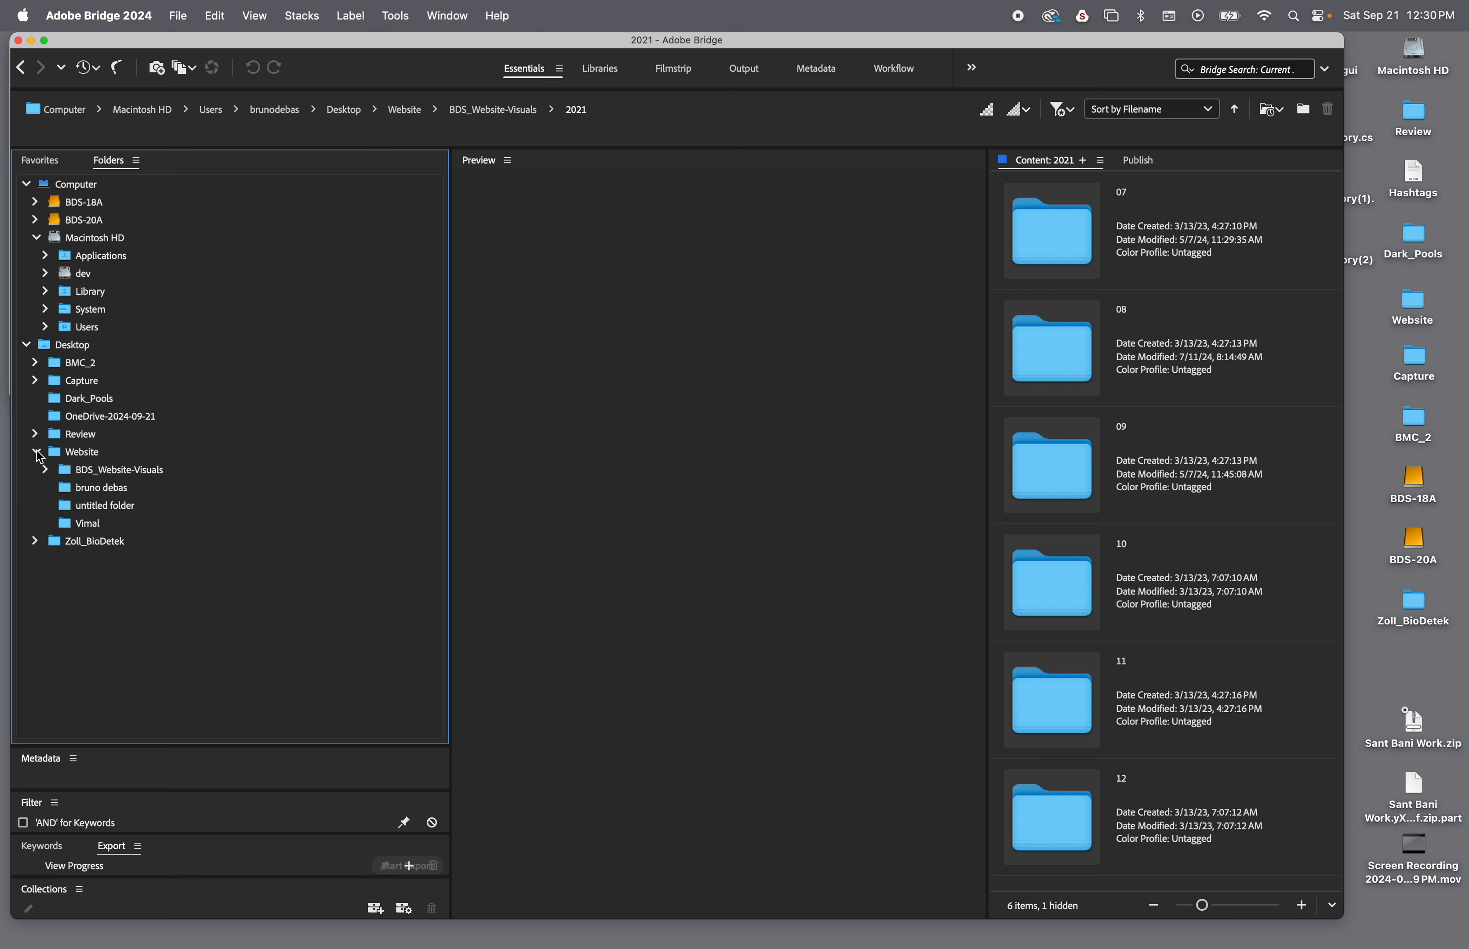
left_click(38, 454)
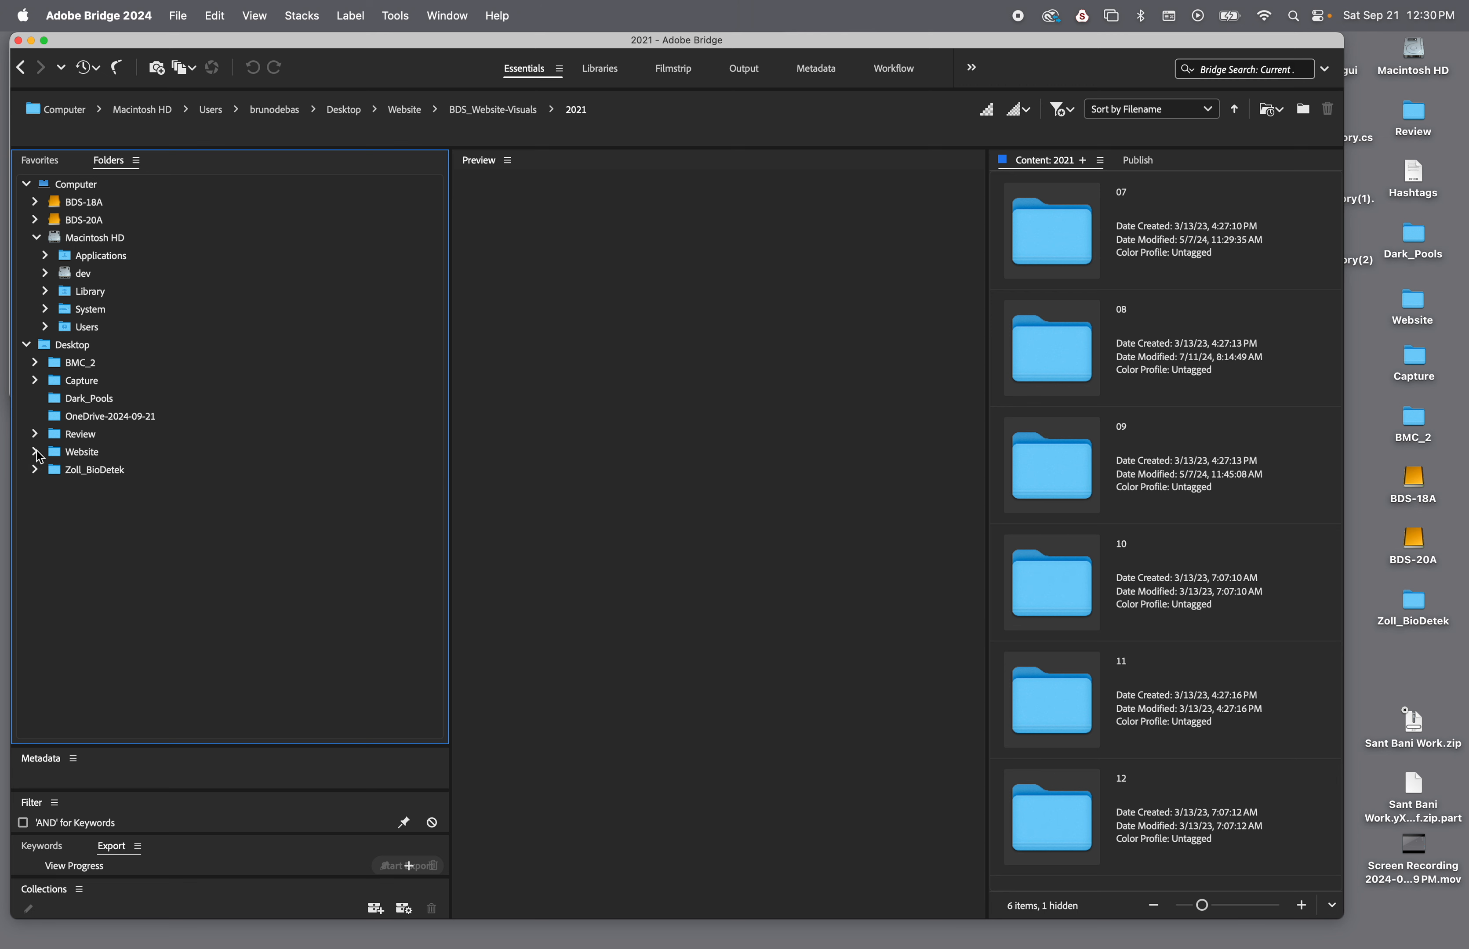
left_click(108, 416)
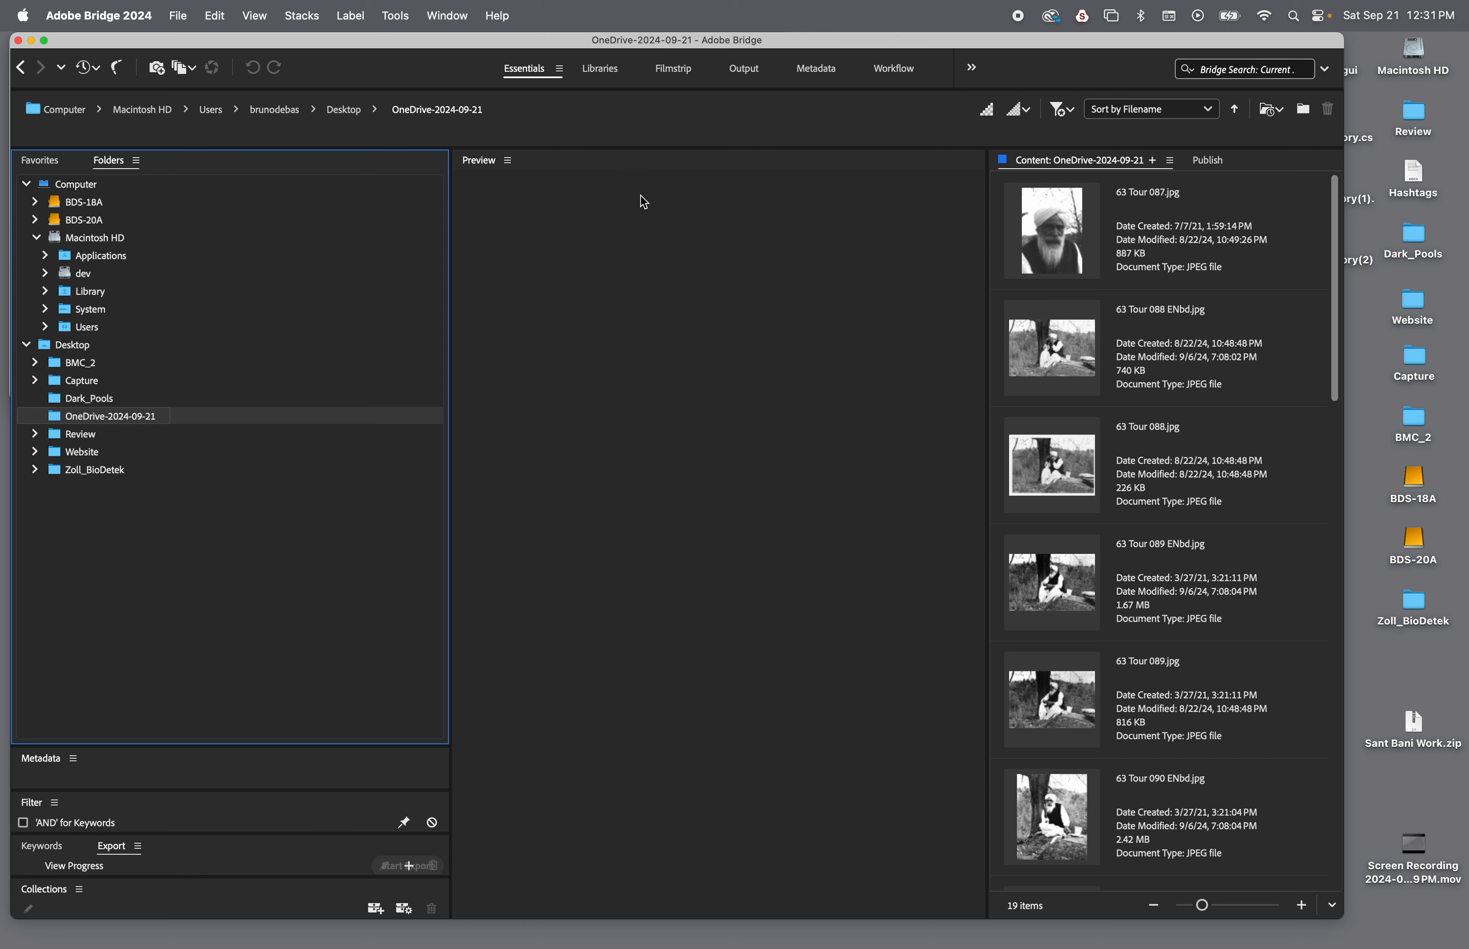
mouse_move(554, 162)
left_mouse_down()
mouse_move(970, 150)
mouse_move(556, 163)
left_mouse_up()
mouse_move(1074, 161)
left_mouse_down()
mouse_move(975, 199)
mouse_move(1098, 164)
mouse_move(903, 255)
mouse_move(1102, 165)
left_mouse_up()
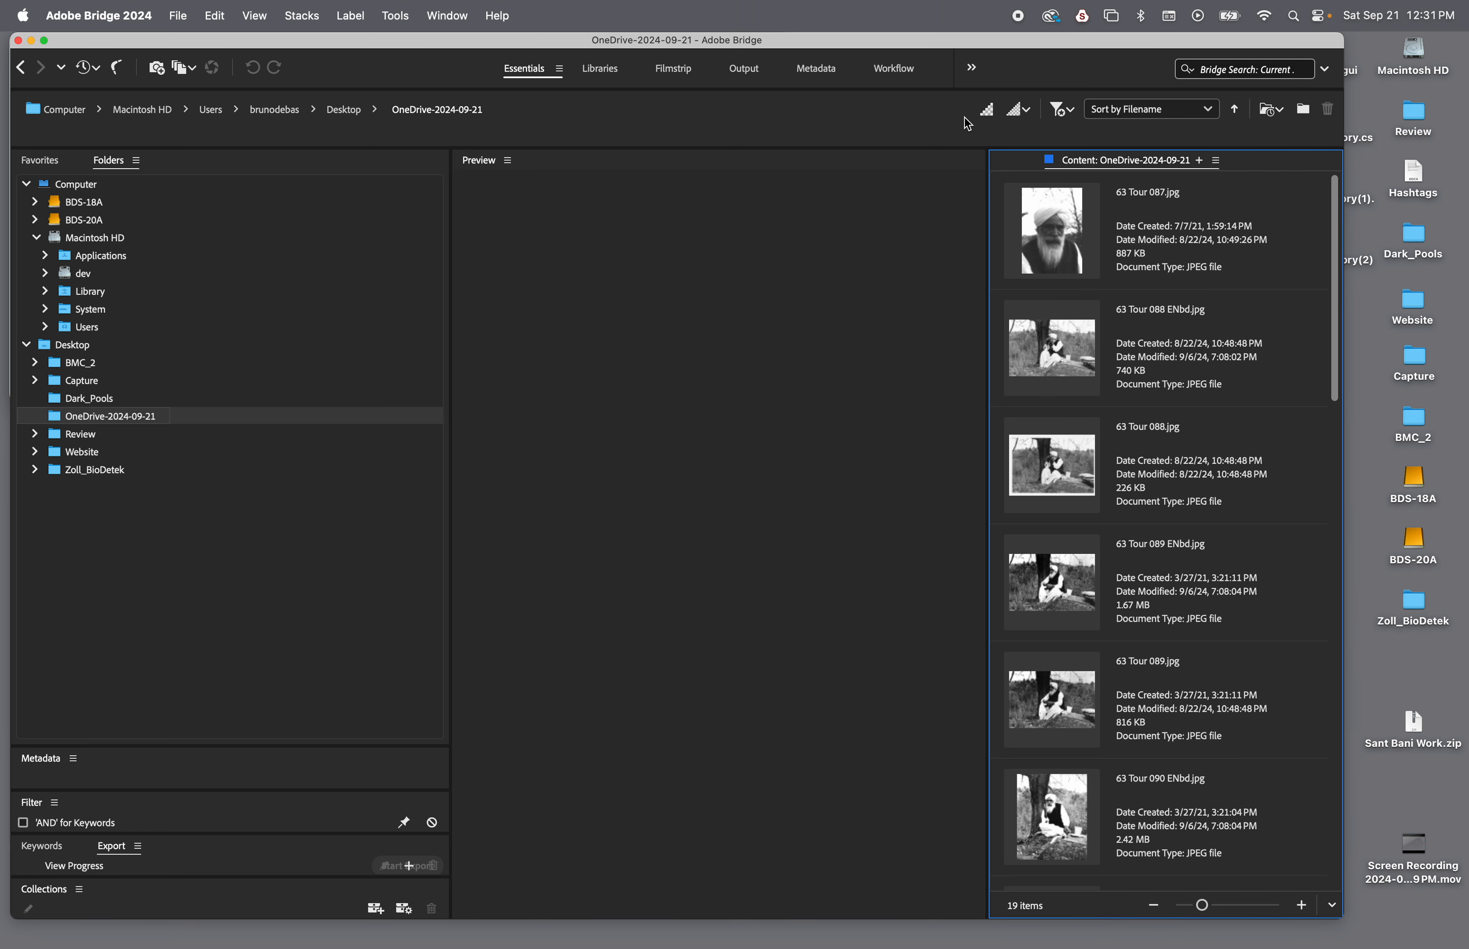
left_click(508, 161)
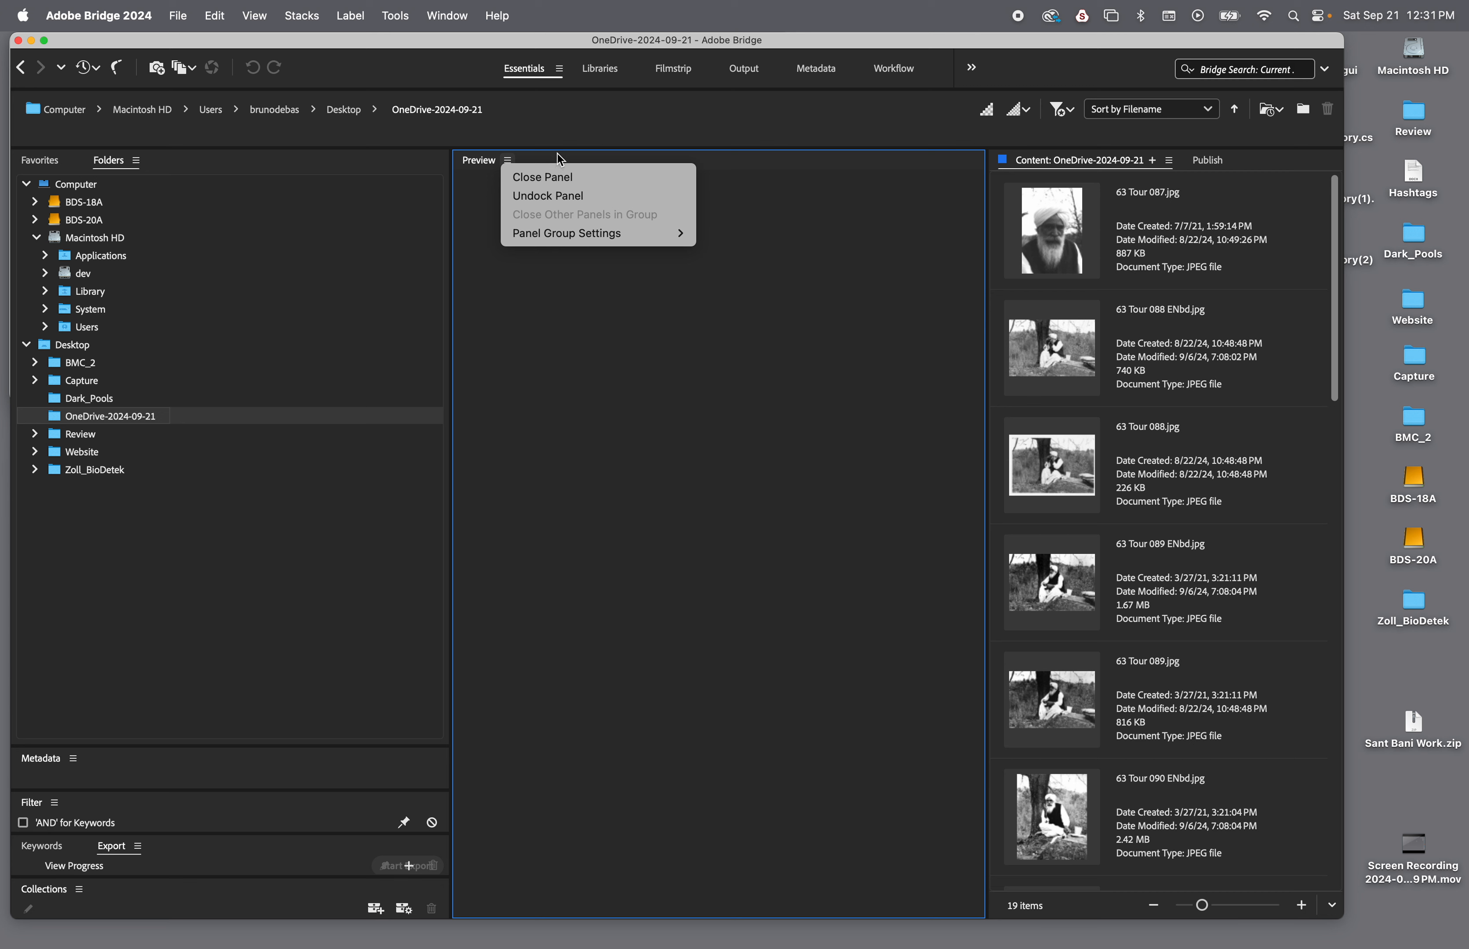
left_click(560, 160)
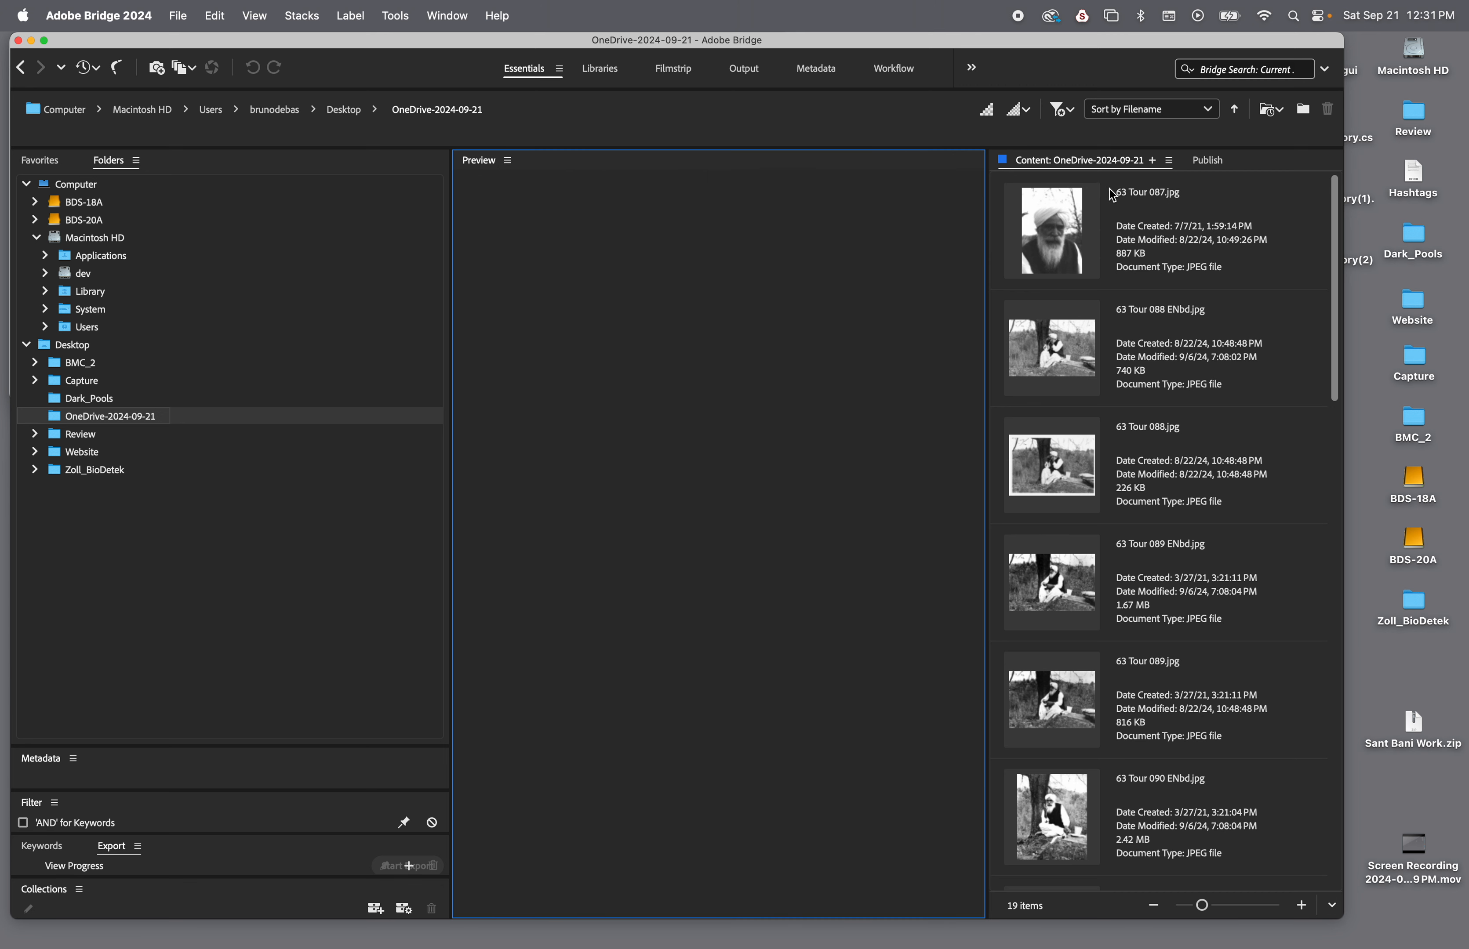
left_click(1276, 177)
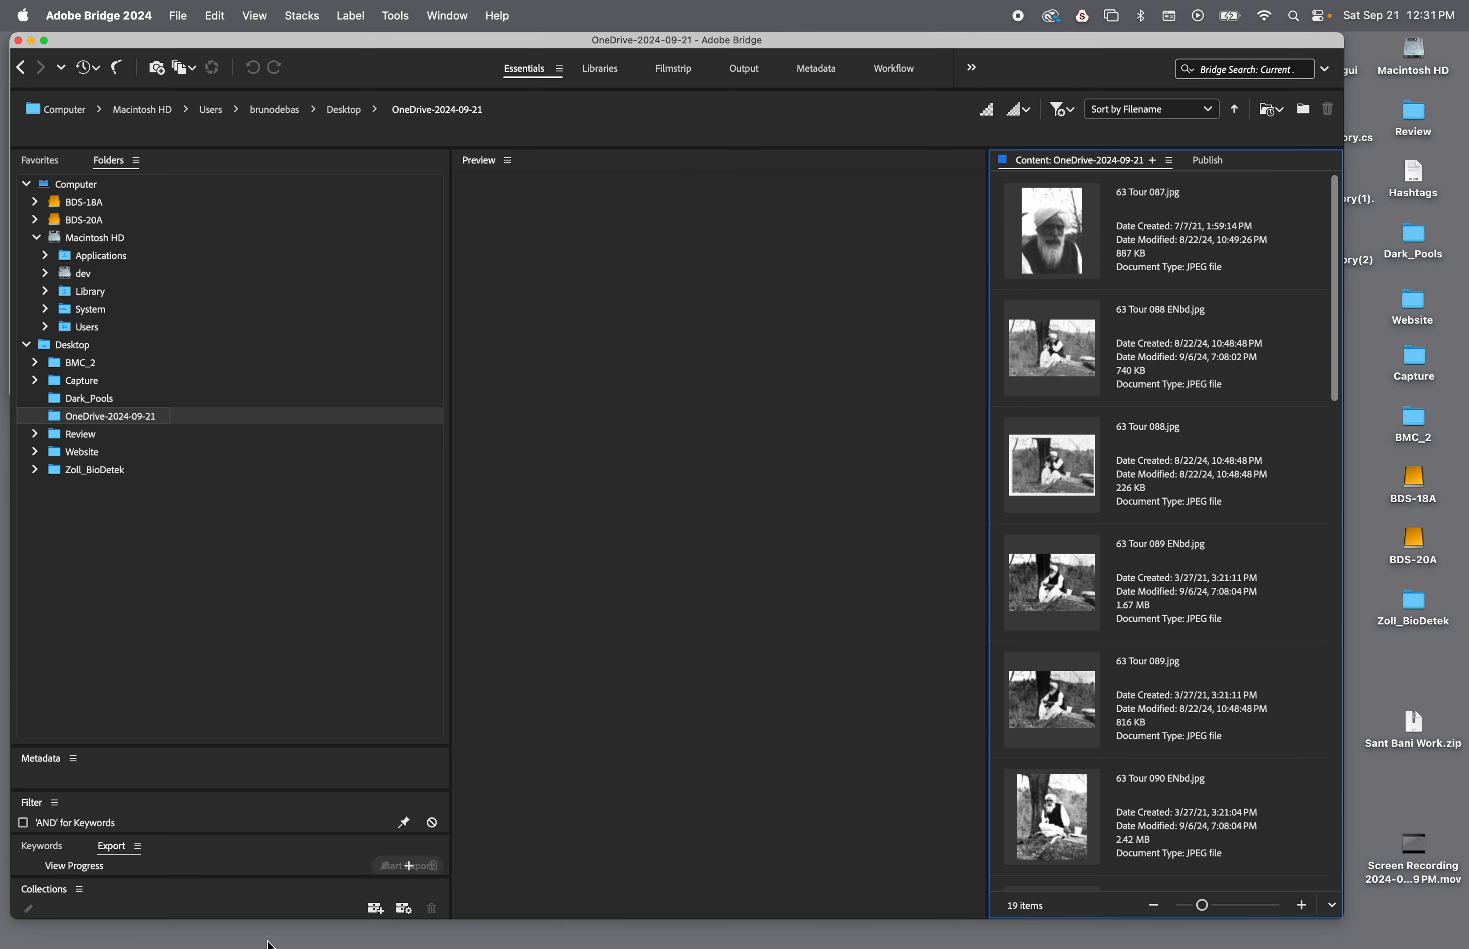
Dock the Filter panel in the same group as Preview and switch between the two
left_click_drag(159, 823, 504, 768)
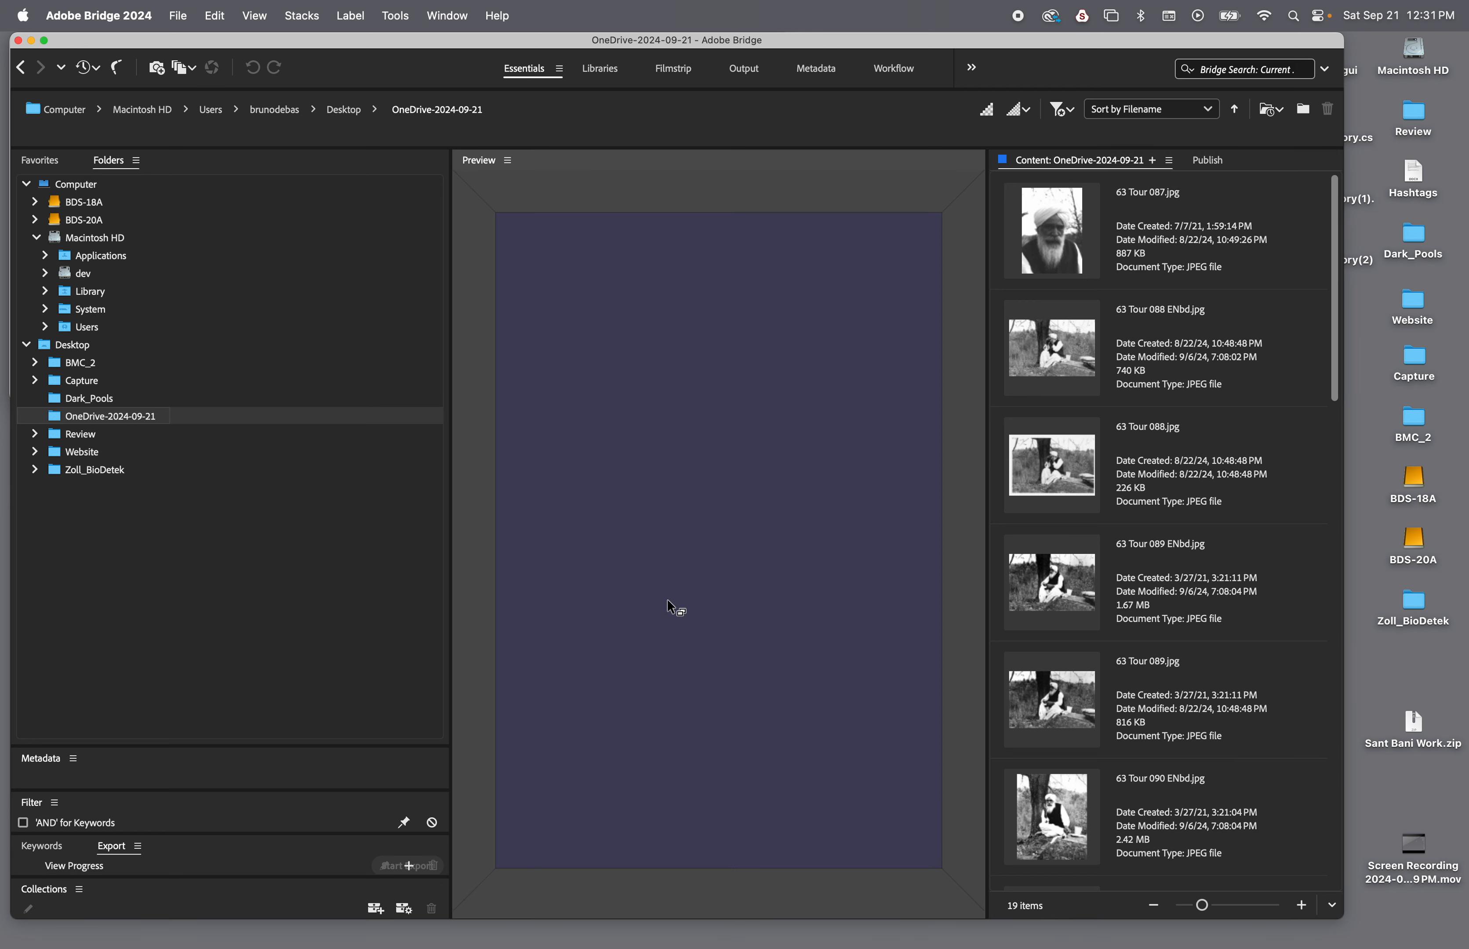
left_click_drag(556, 685, 640, 662)
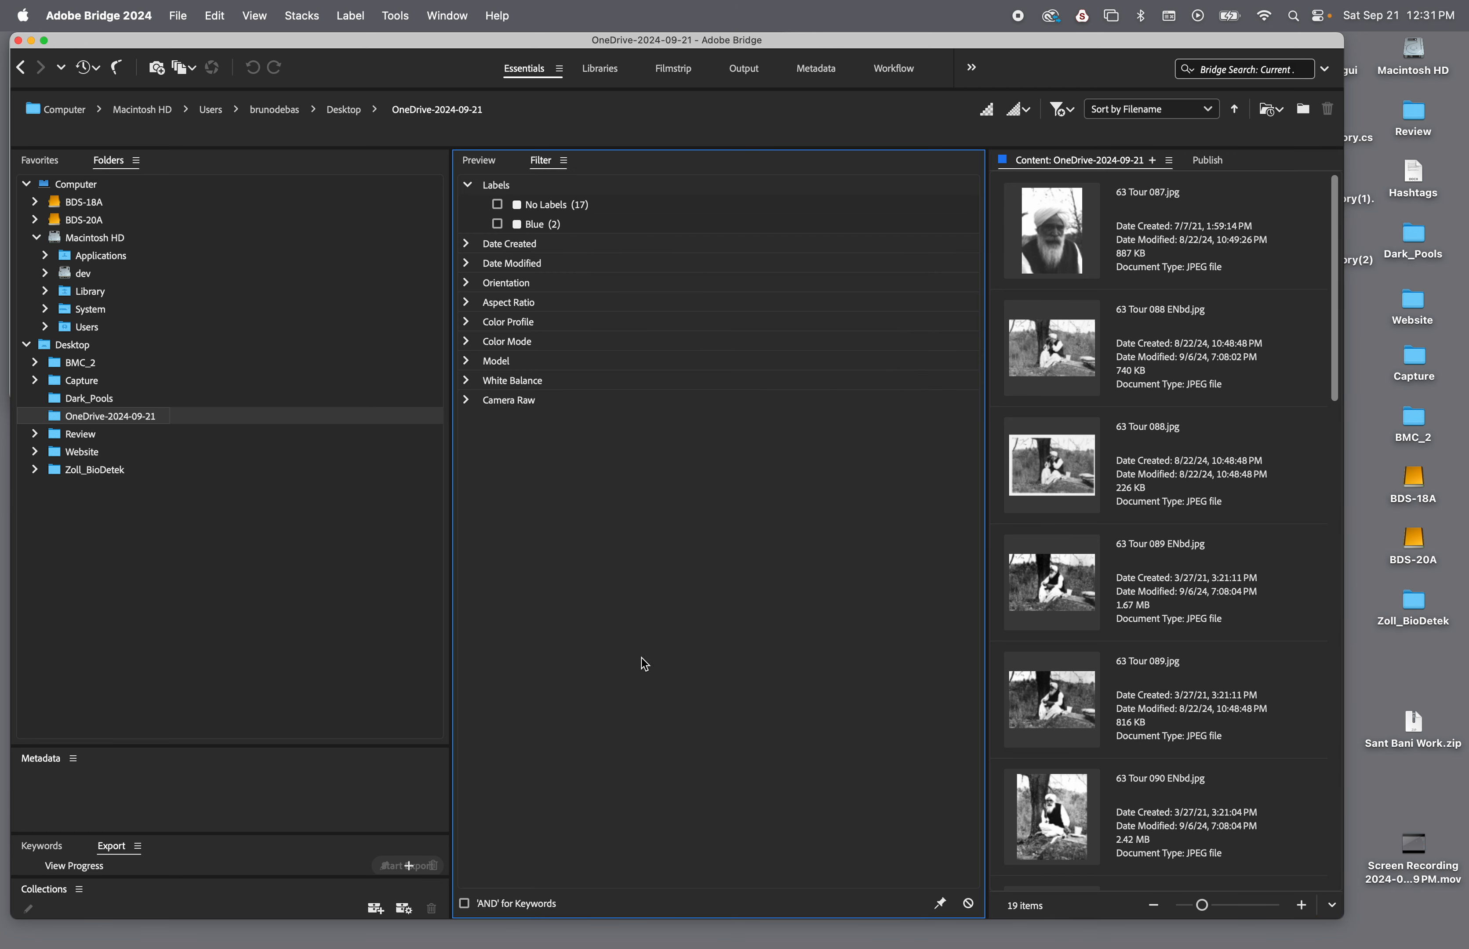
left_click(479, 162)
left_click(537, 162)
left_click(483, 162)
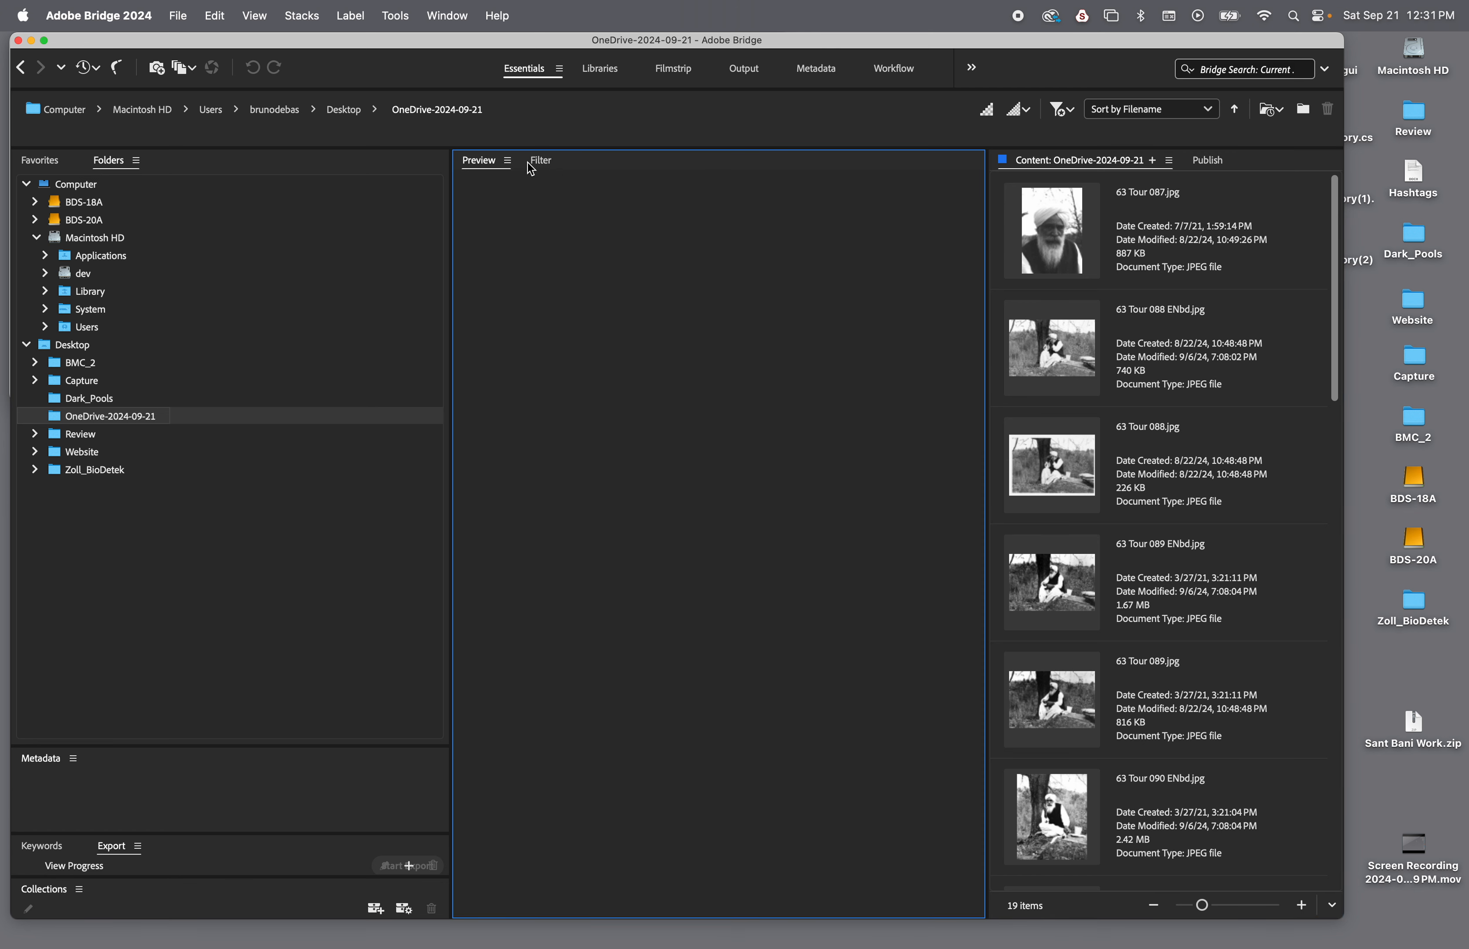
Move the Filter panel out of the Preview group and dock it directly above Metadata
left_click(535, 161)
left_click_drag(529, 225, 253, 774)
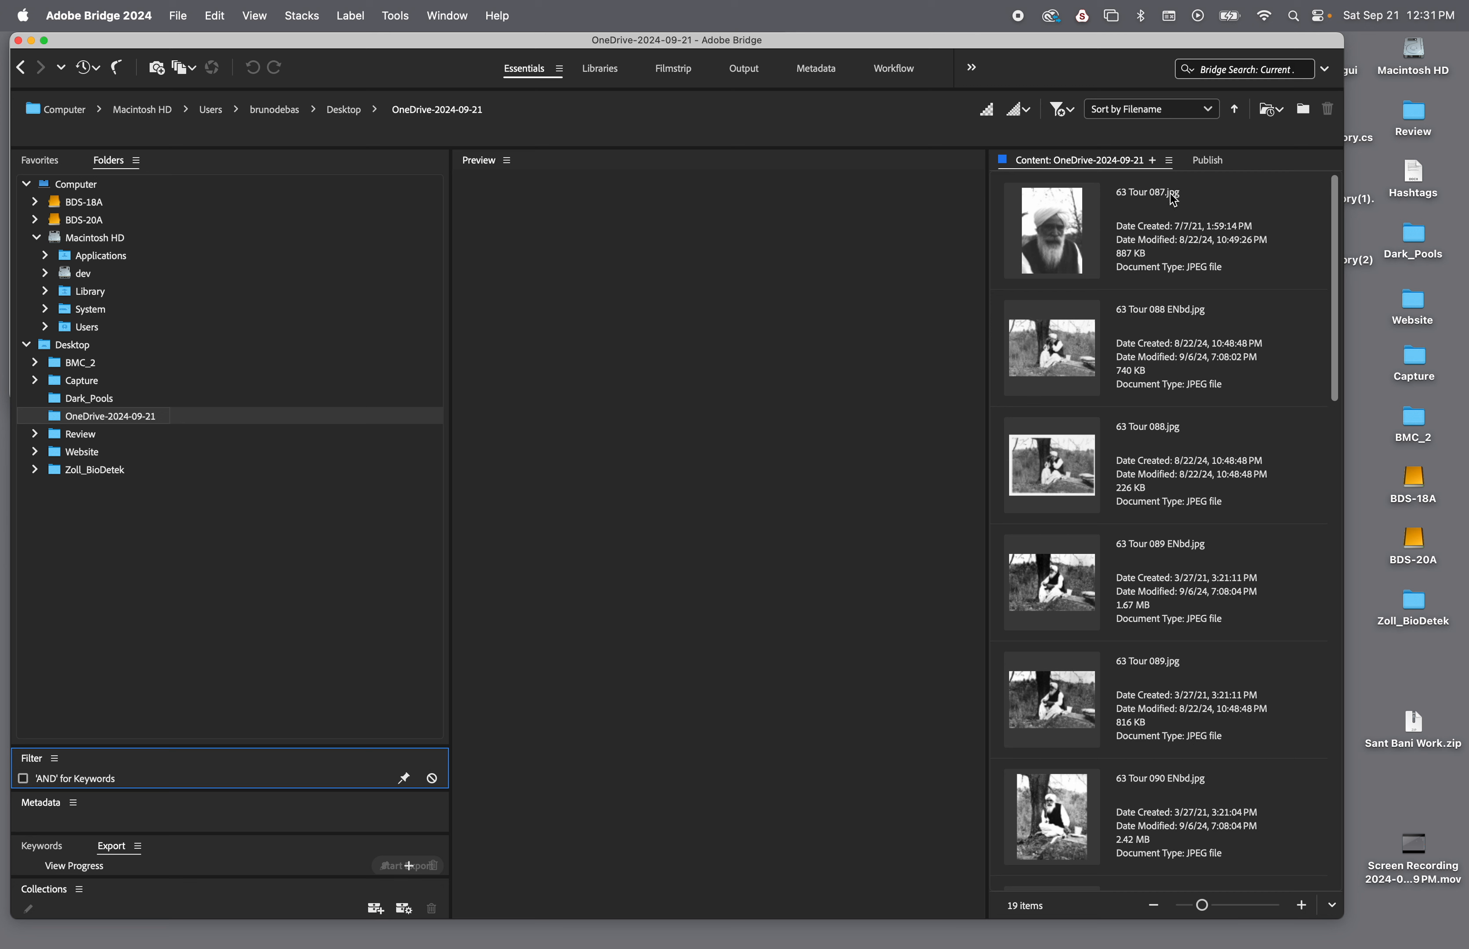
Preview 63 Tour 087.jpg and hide the Export panel from the workspace
left_click(1077, 239)
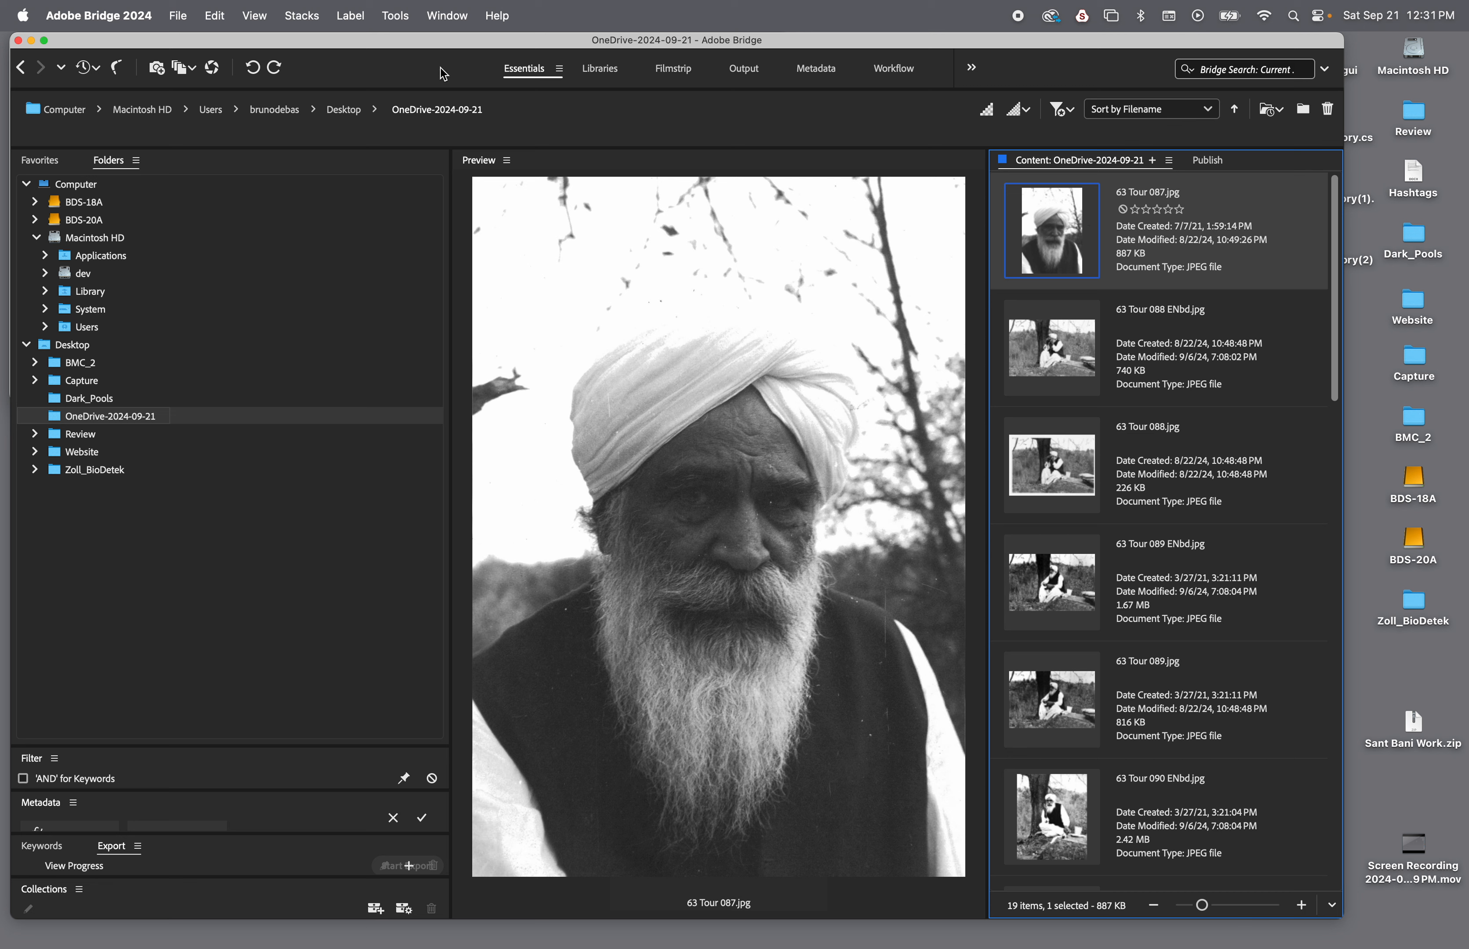
left_click(460, 14)
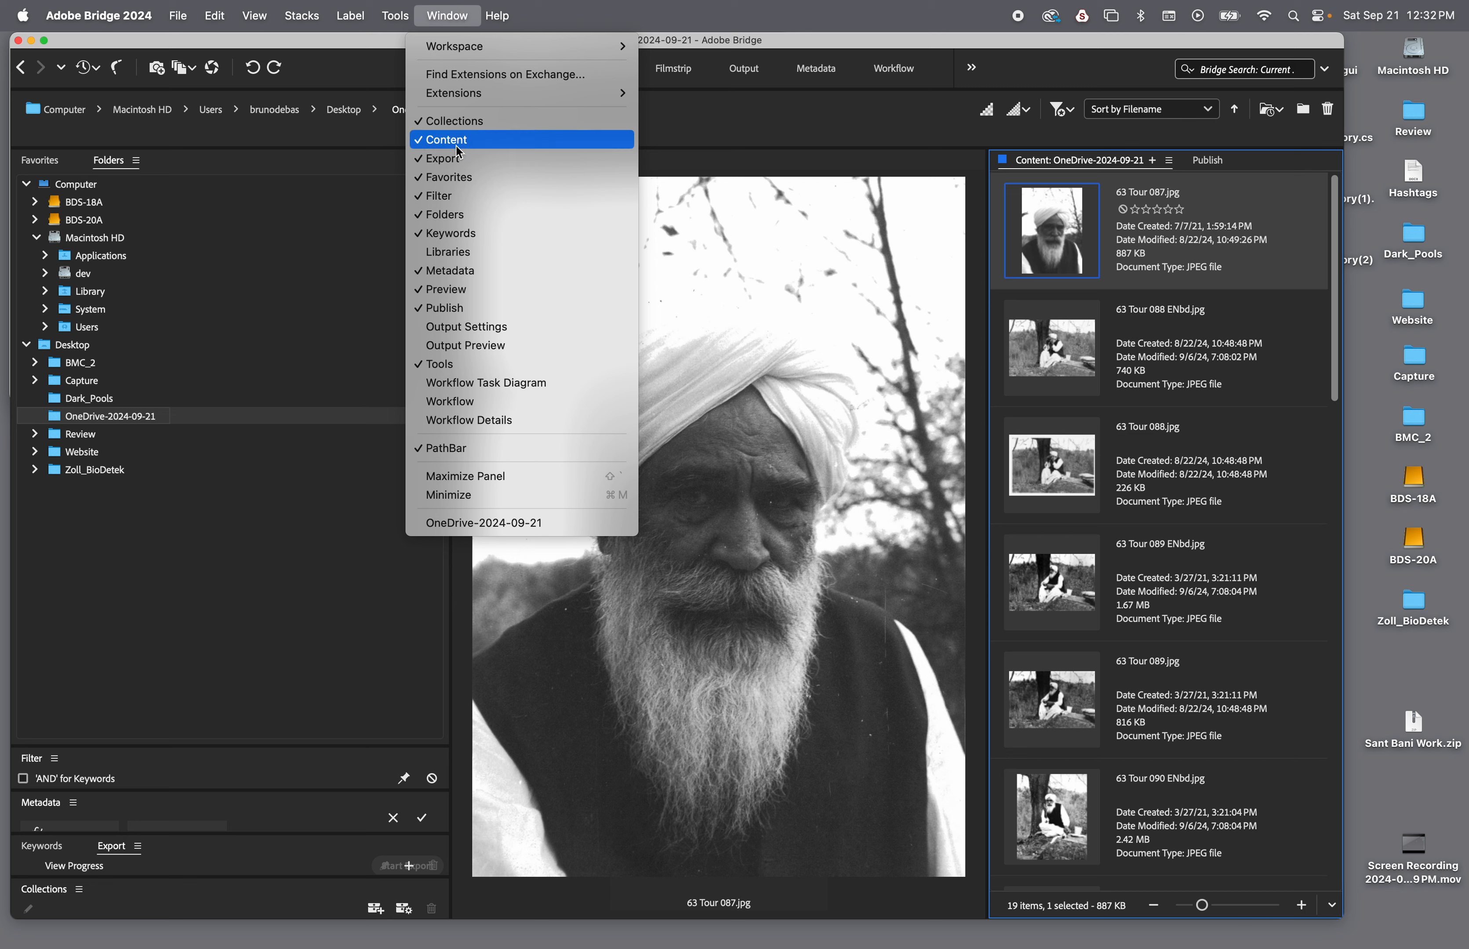
left_click(460, 162)
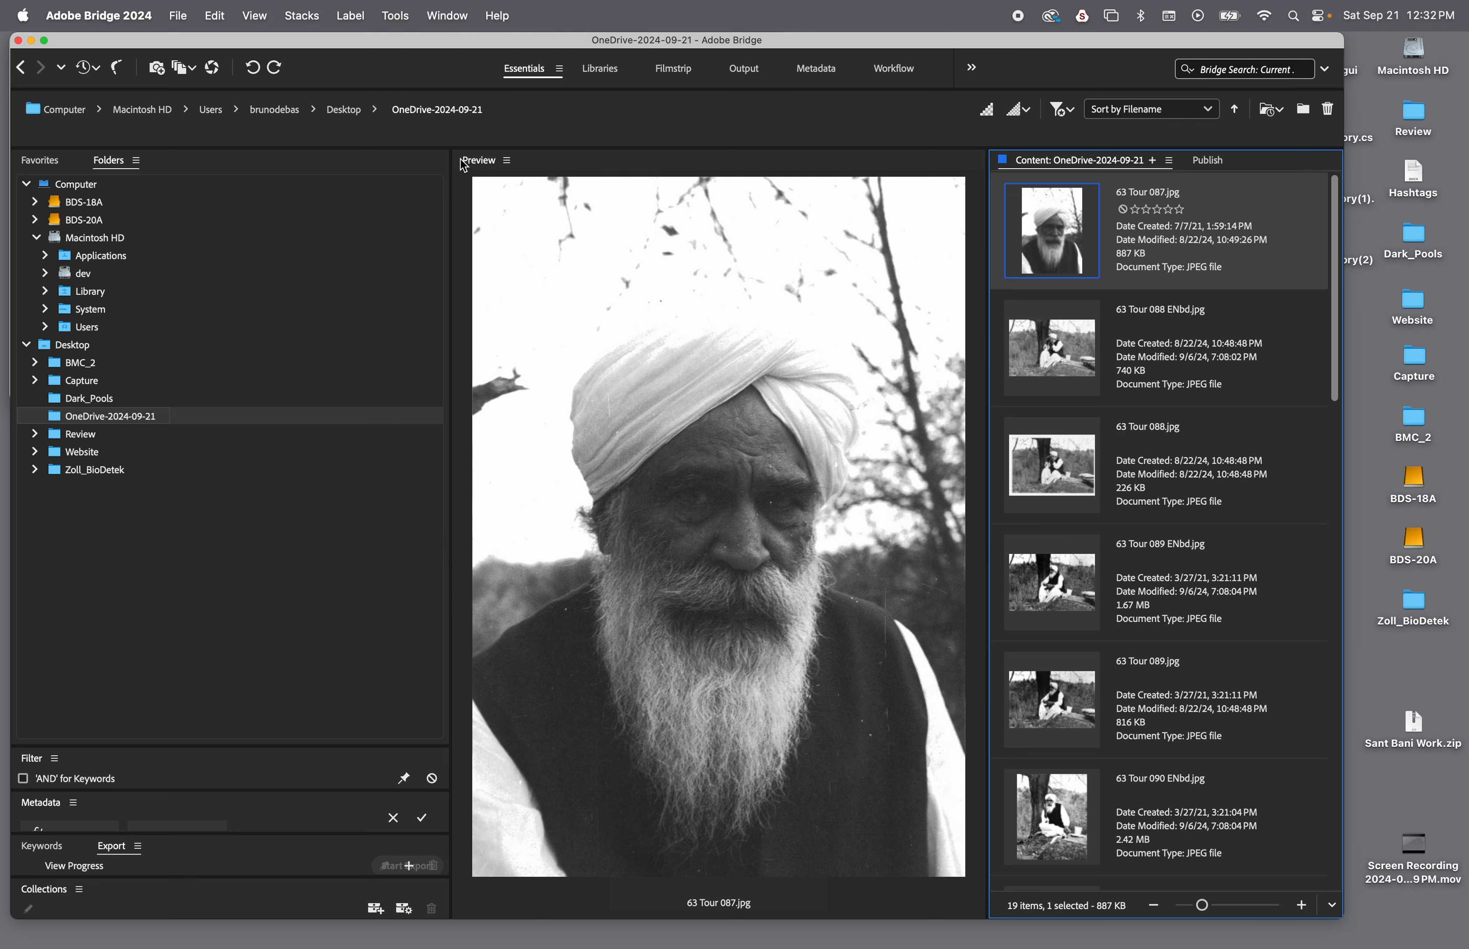
Look through the Output, Metadata and Workflow workspaces and return to the Essentials workspace
left_click(451, 27)
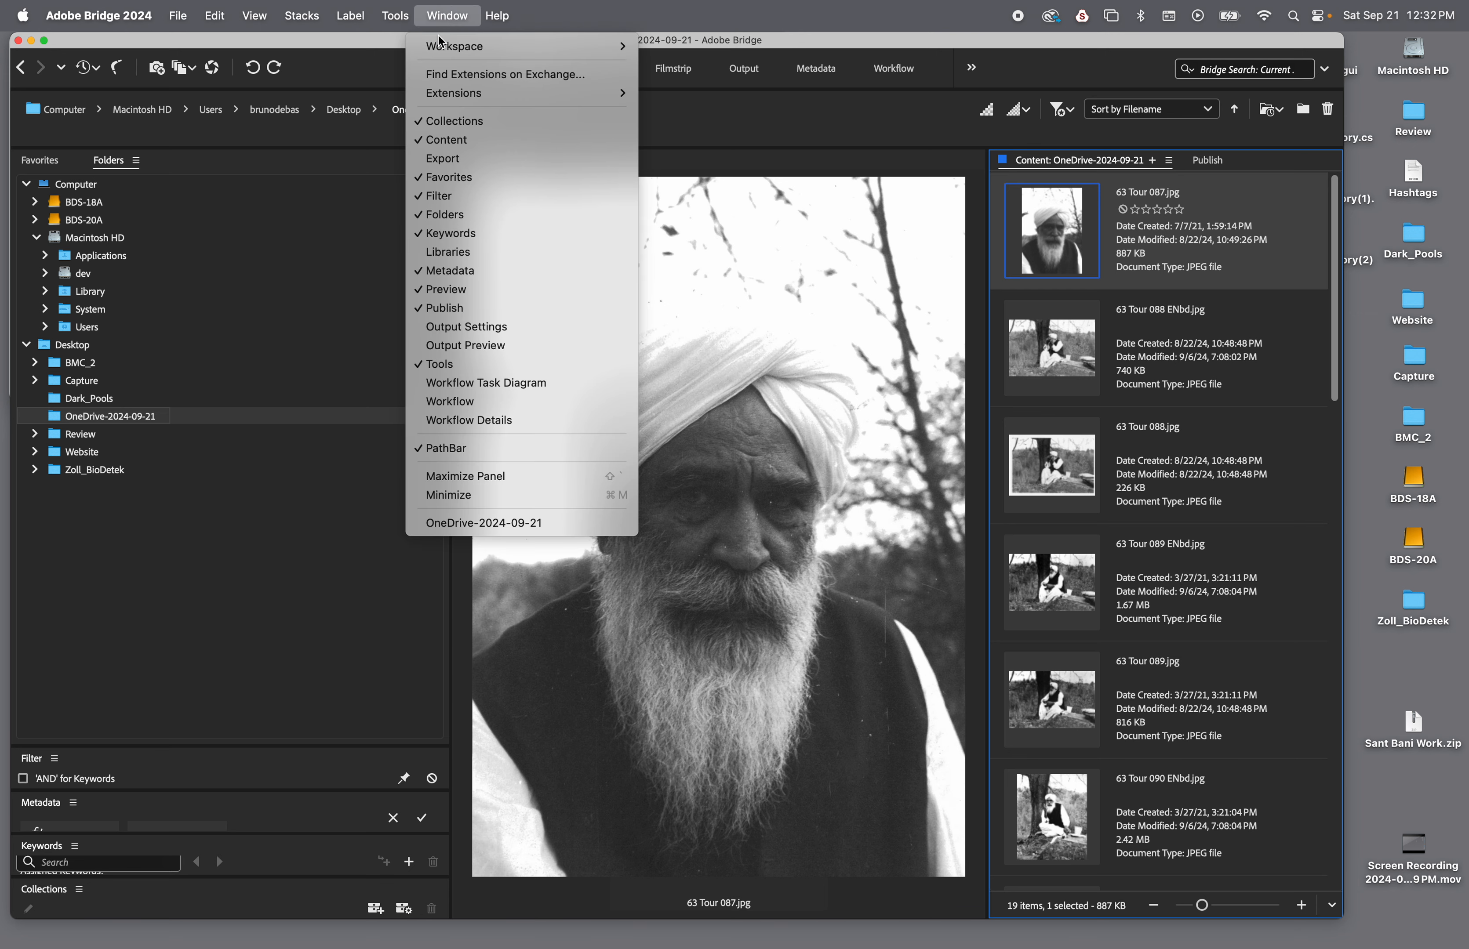
mouse_move(441, 47)
left_click(701, 67)
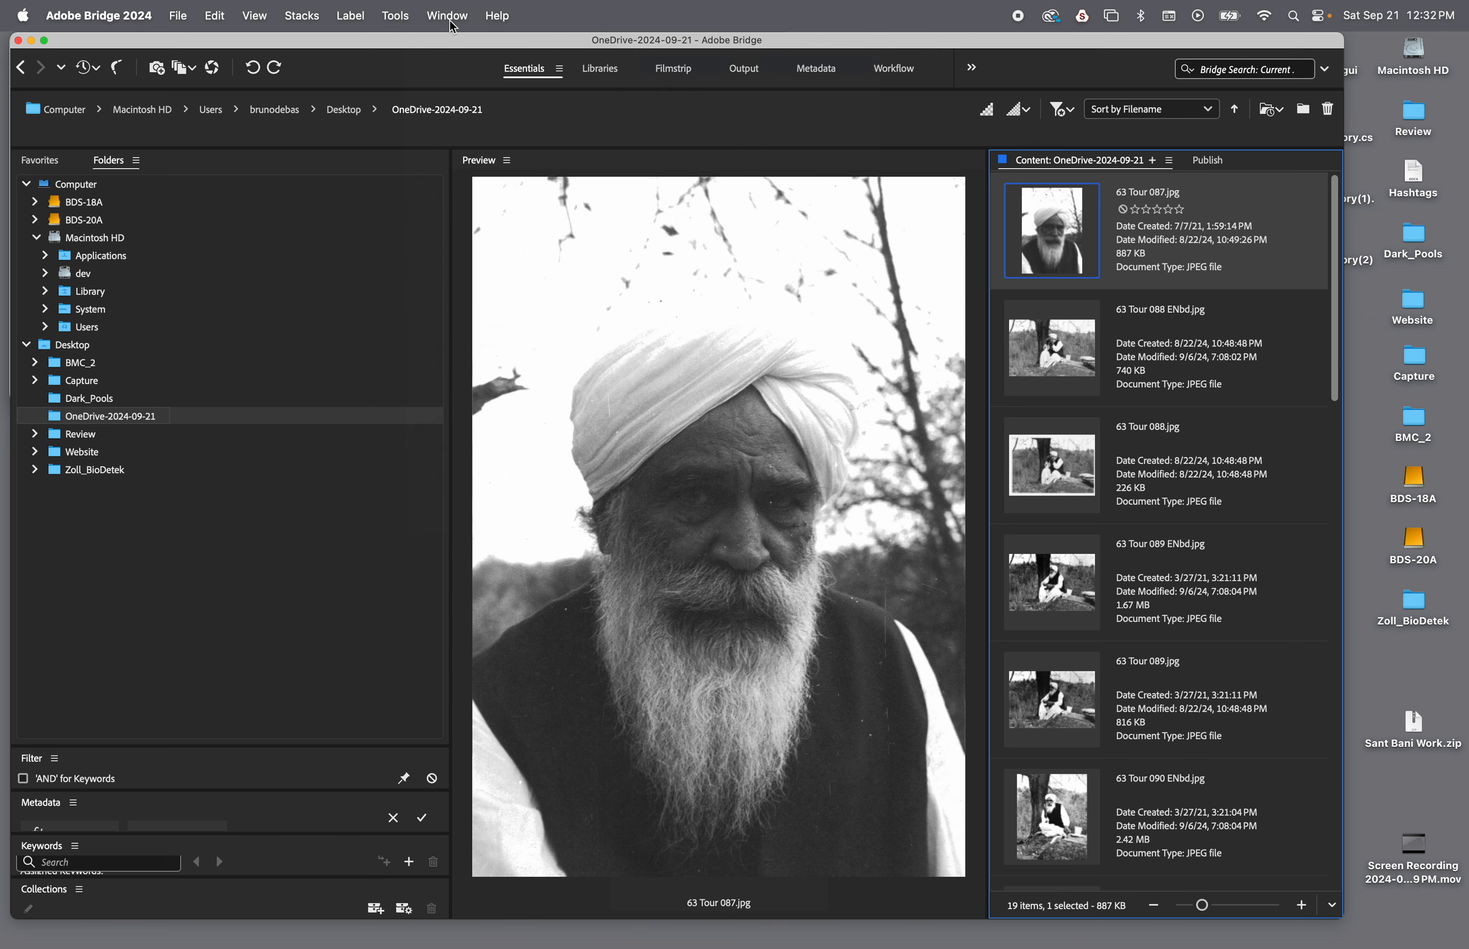
left_click(743, 69)
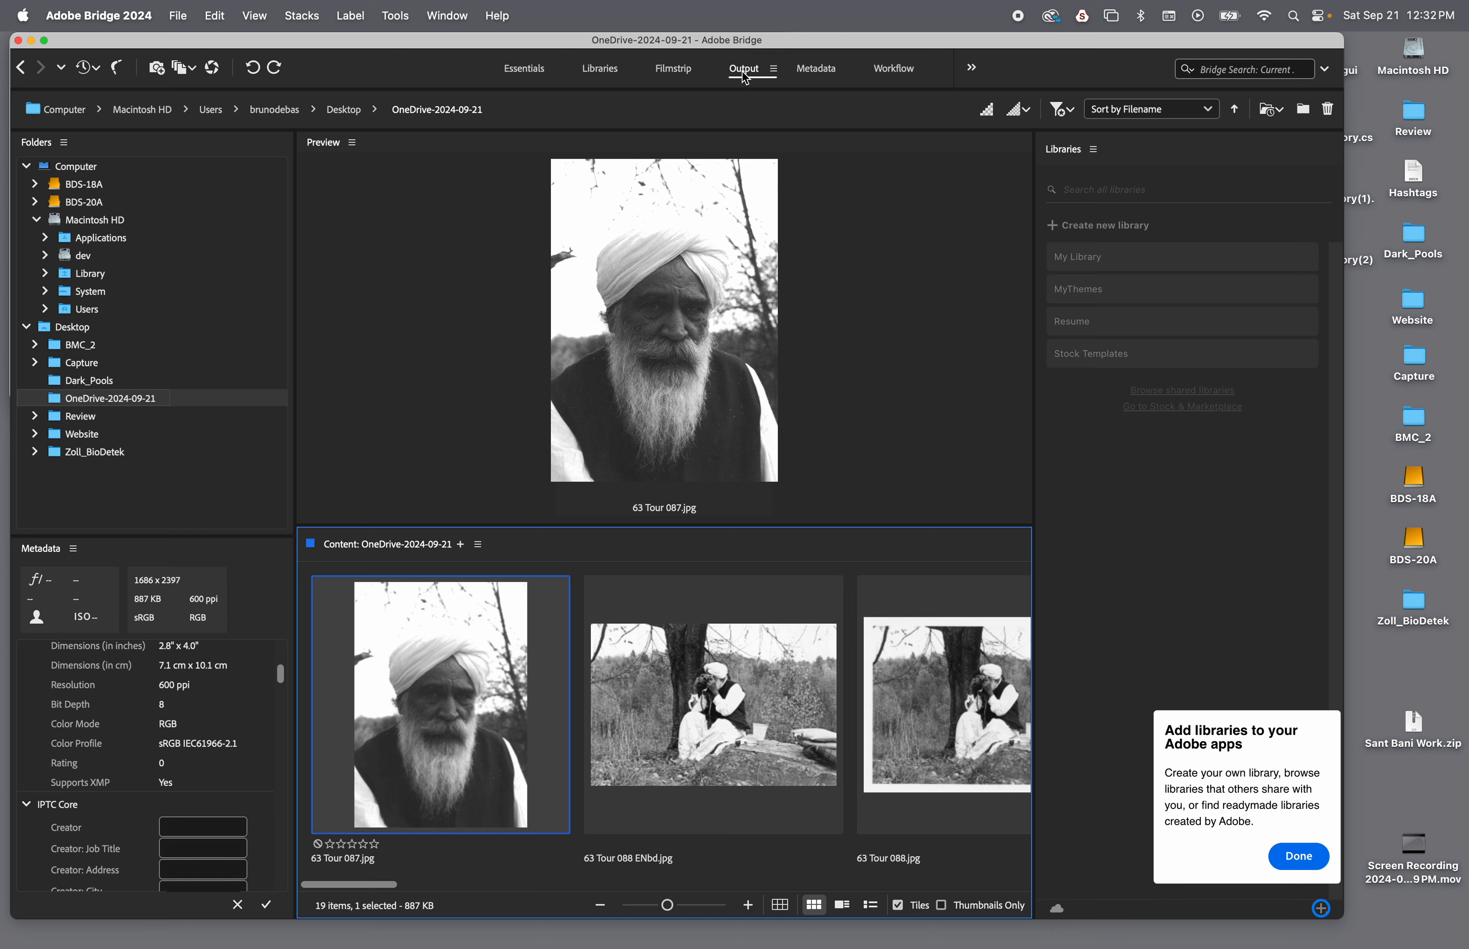
left_click(812, 70)
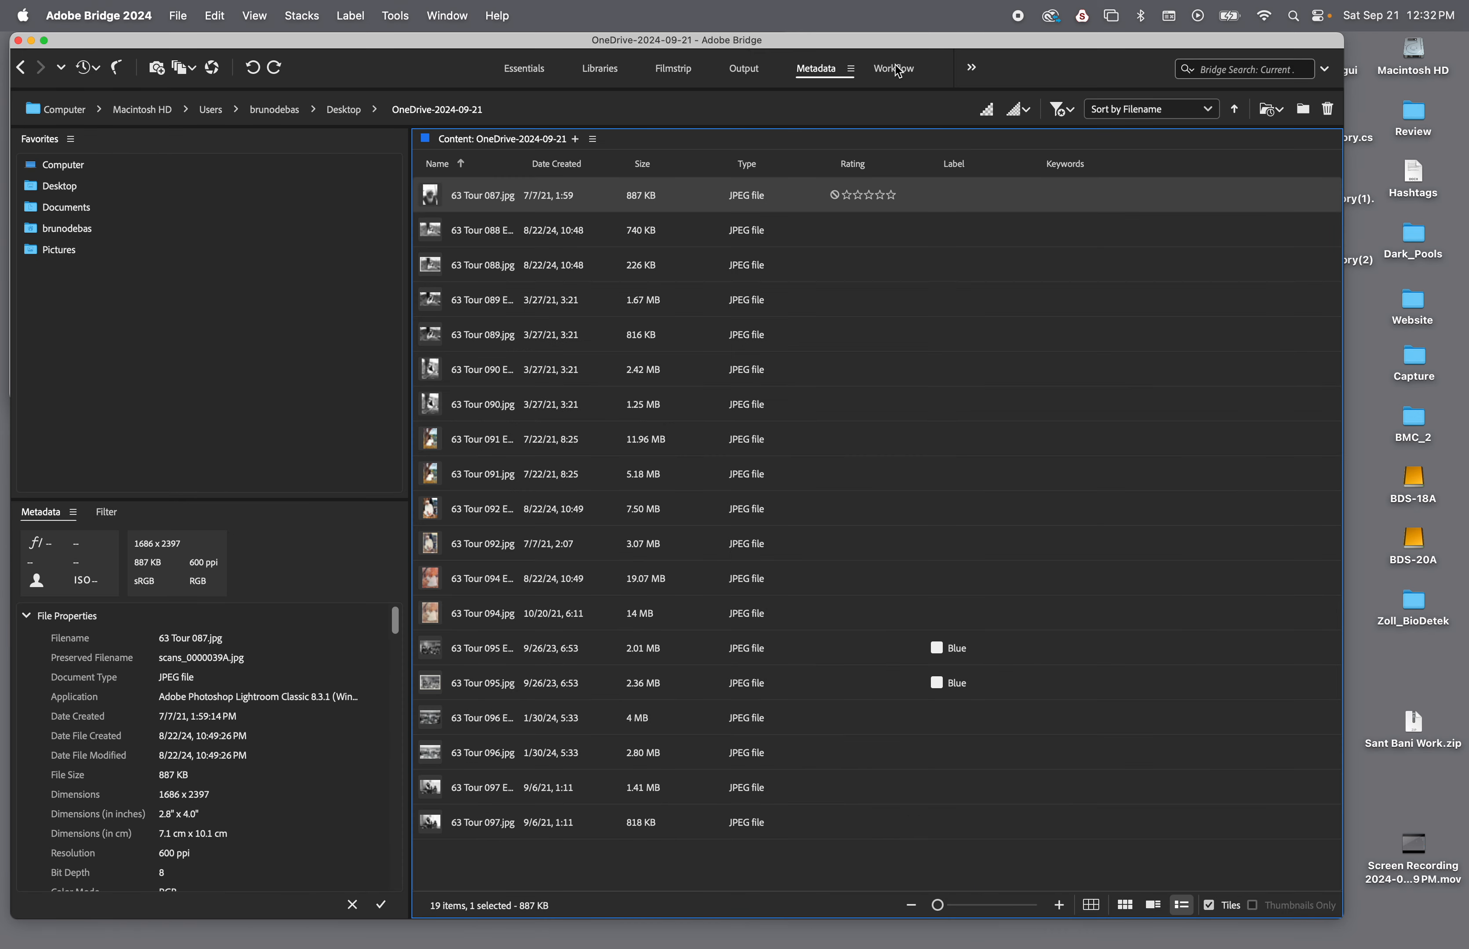
left_click(901, 73)
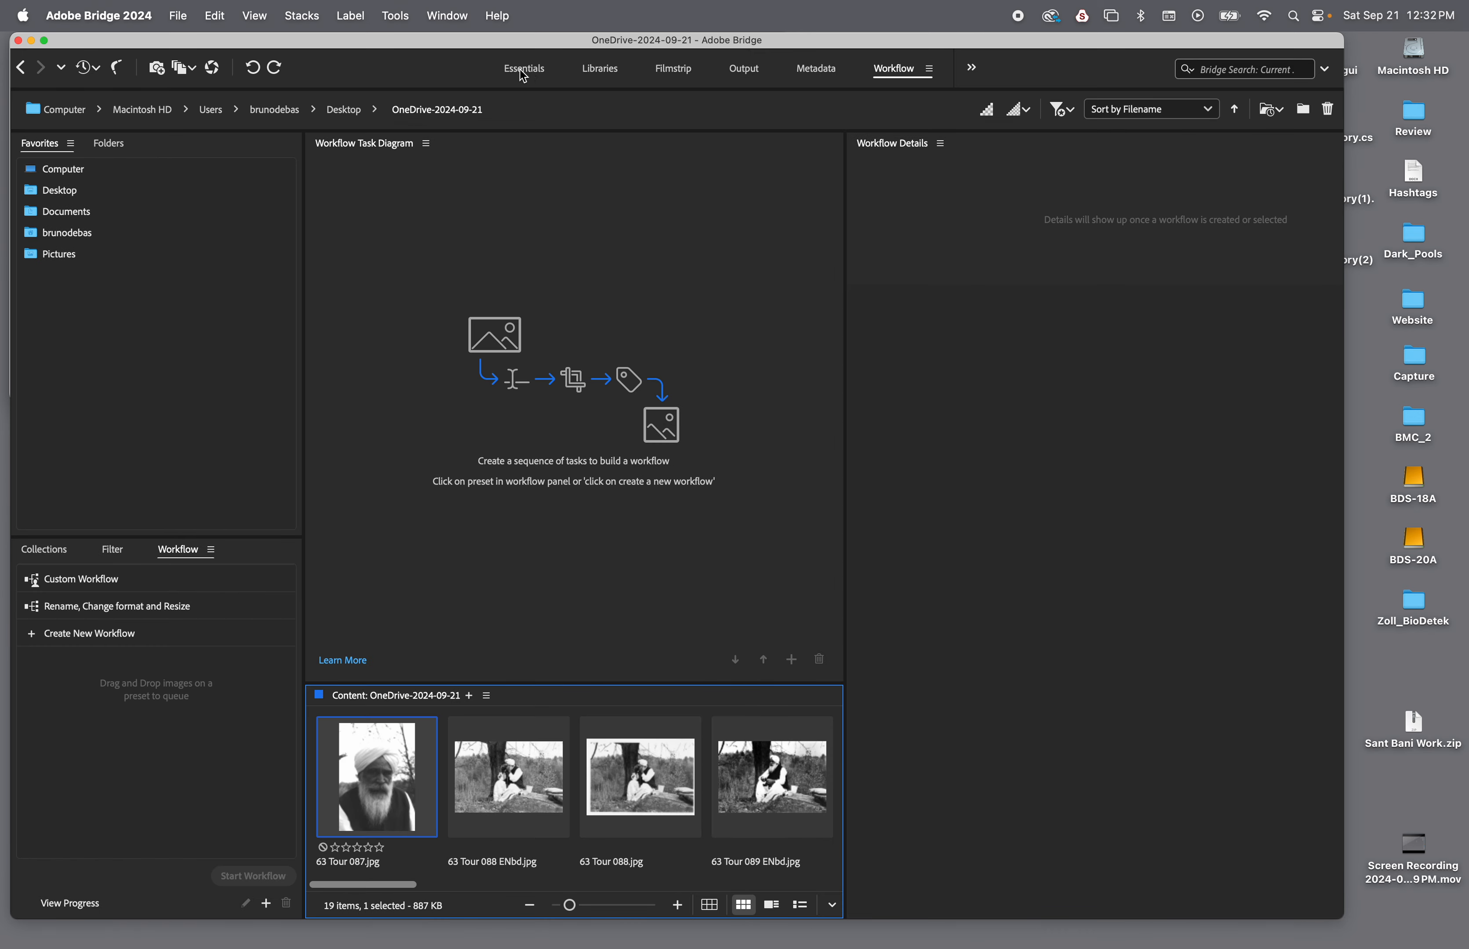
left_click(522, 73)
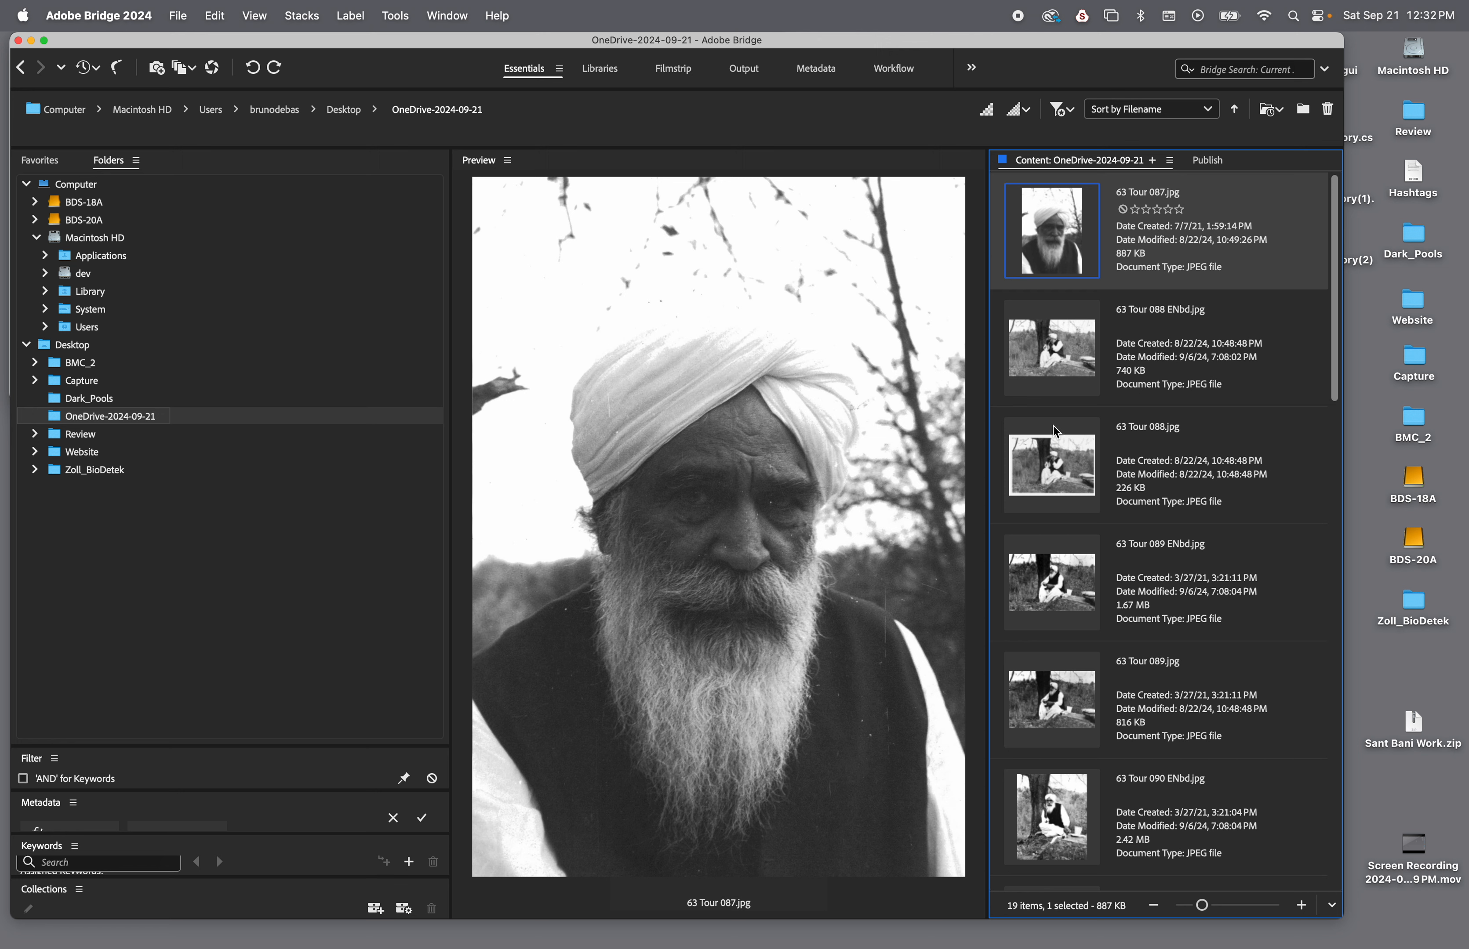
Open 63 Tour 087.jpg in Photoshop and close the Properties and Nik Collection Selective Tool panels
double_click(1060, 237)
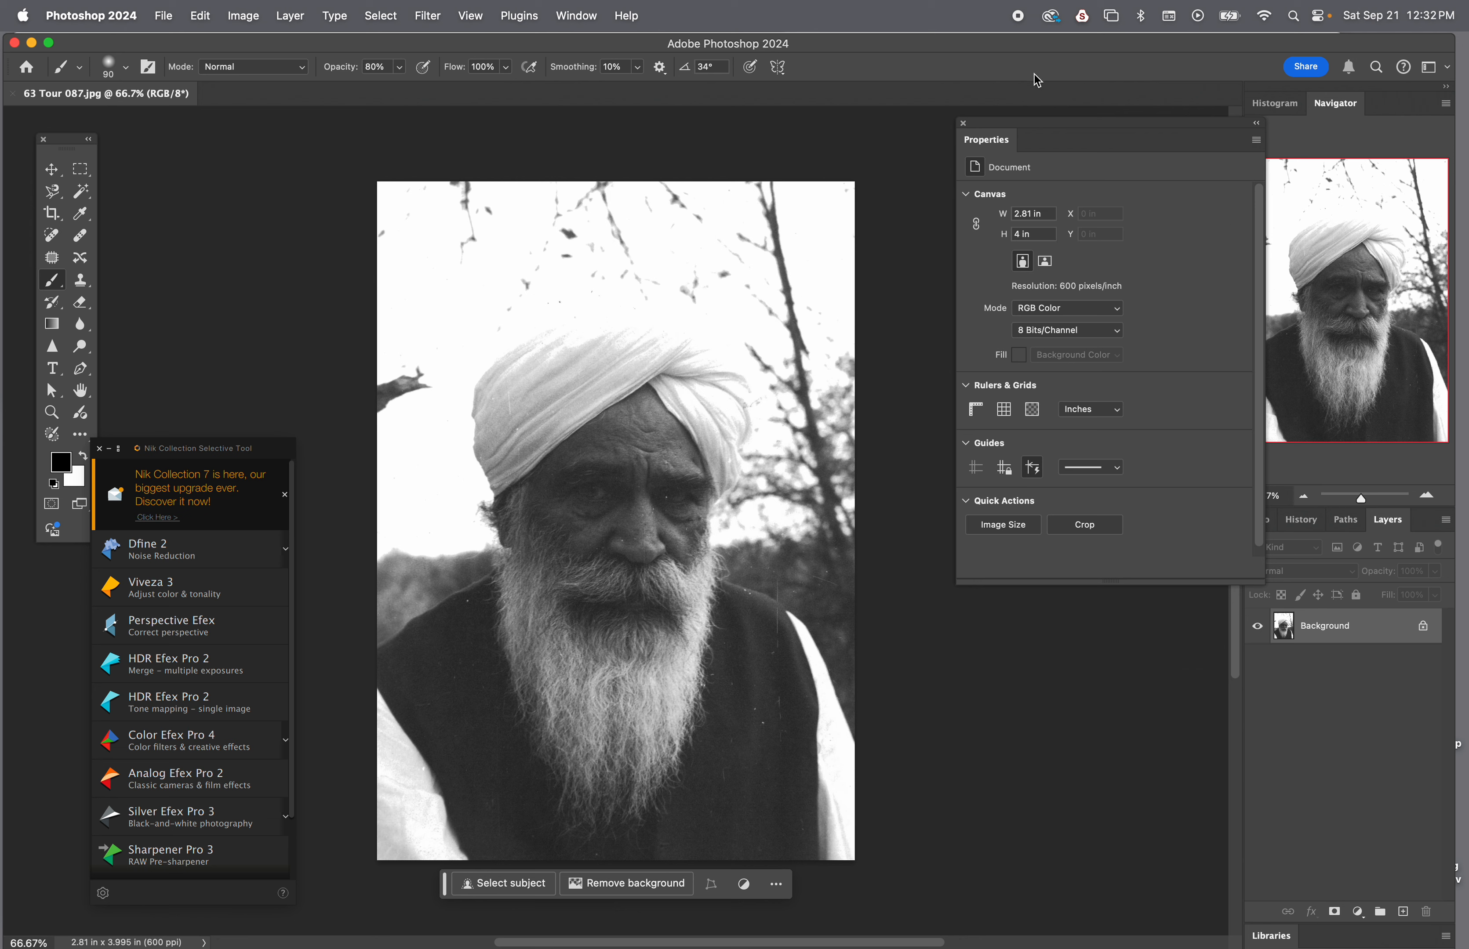
left_click(964, 126)
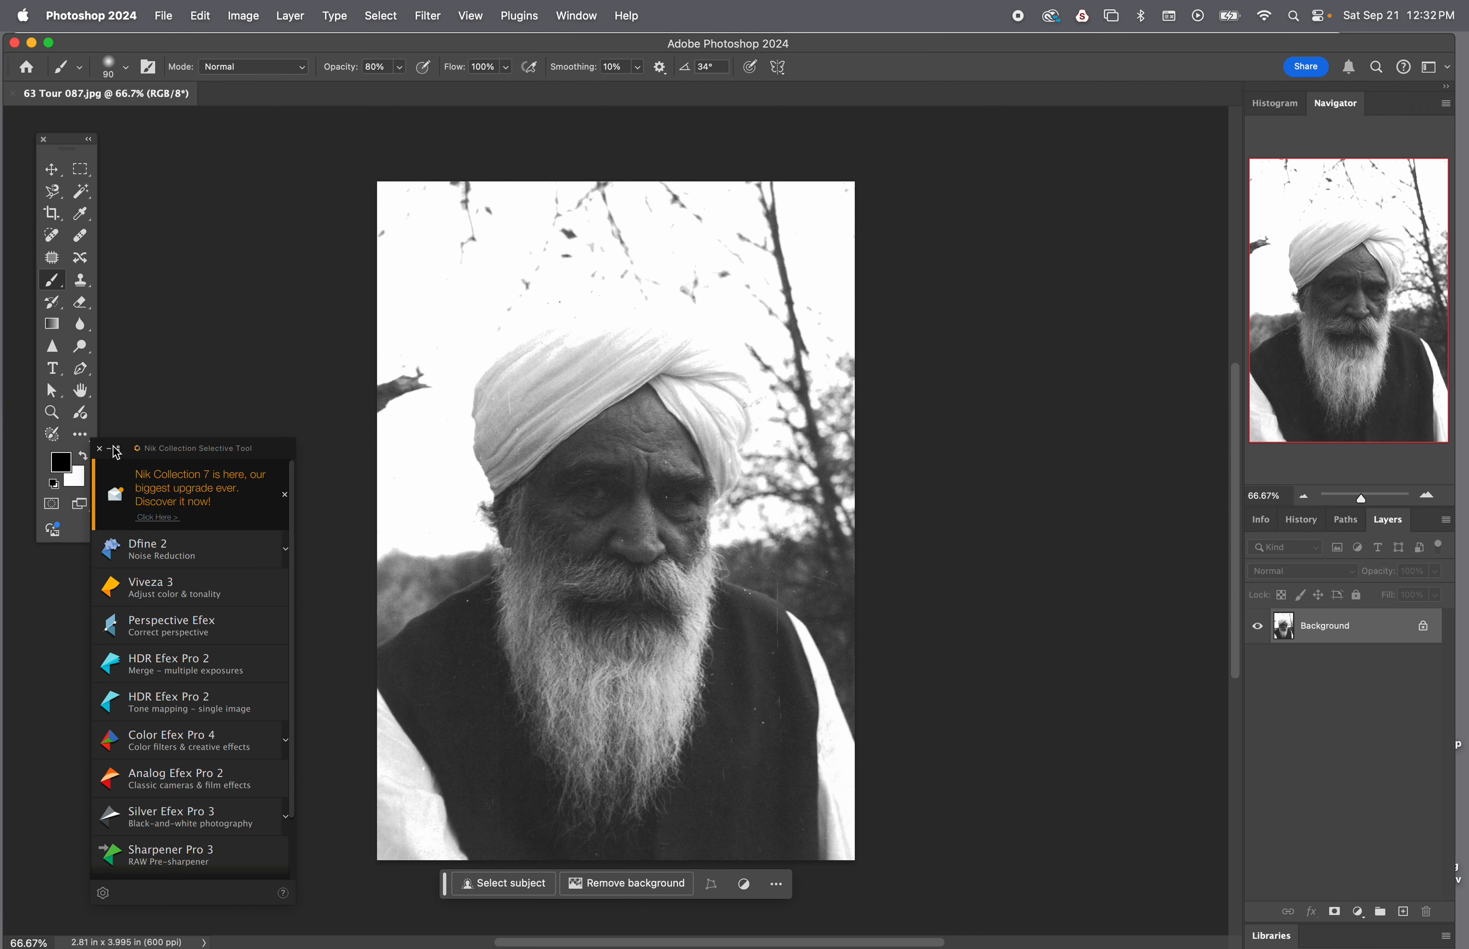
left_click(99, 449)
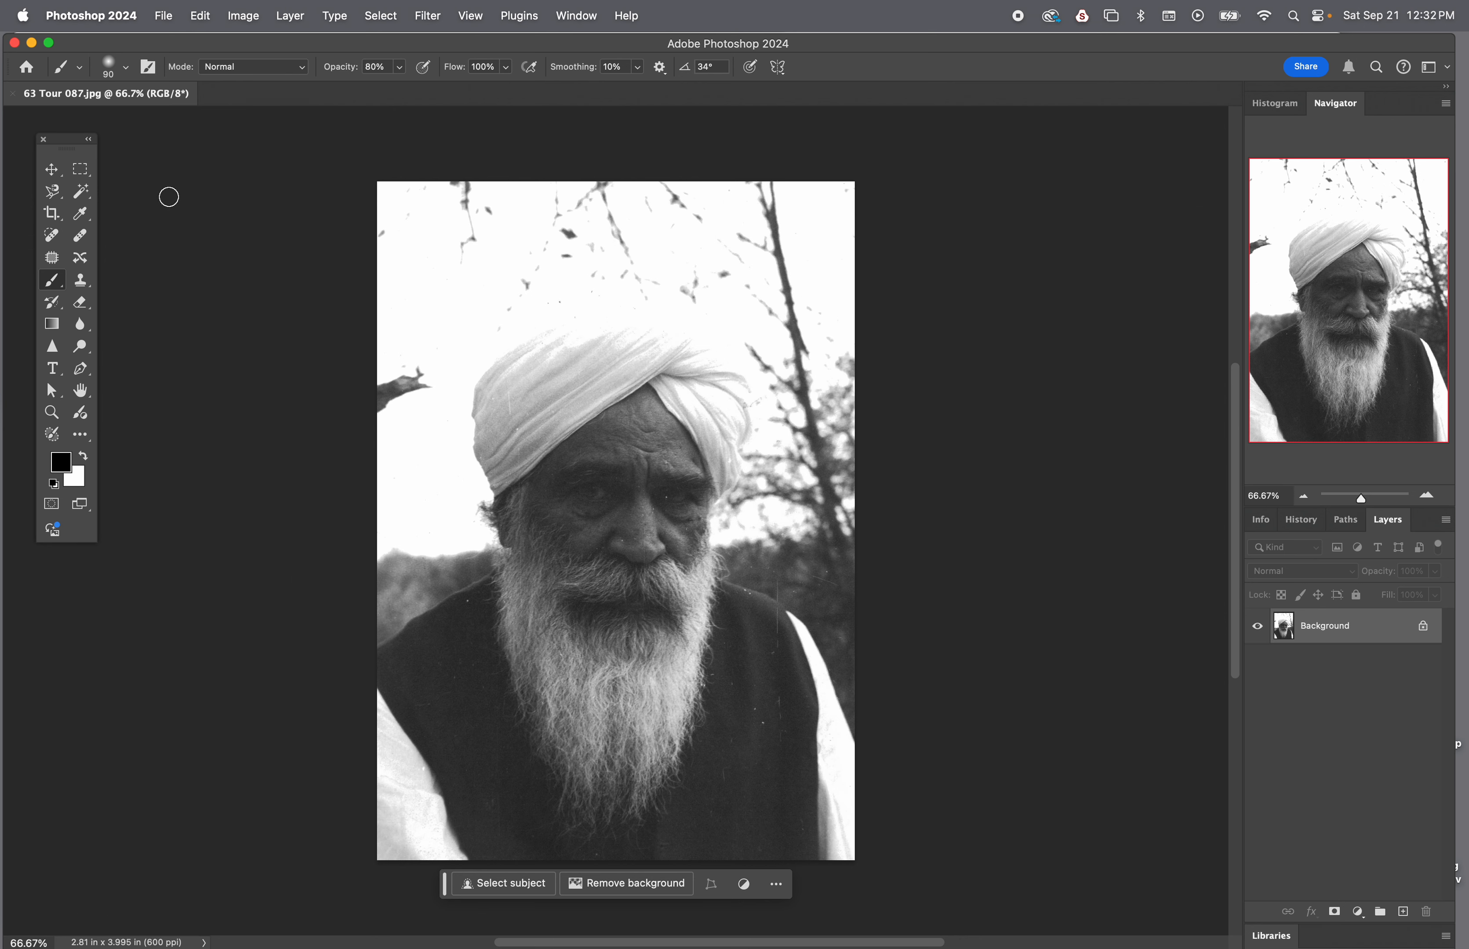
Reposition the floating Tools panel slightly lower beside the image
left_click_drag(68, 144, 185, 156)
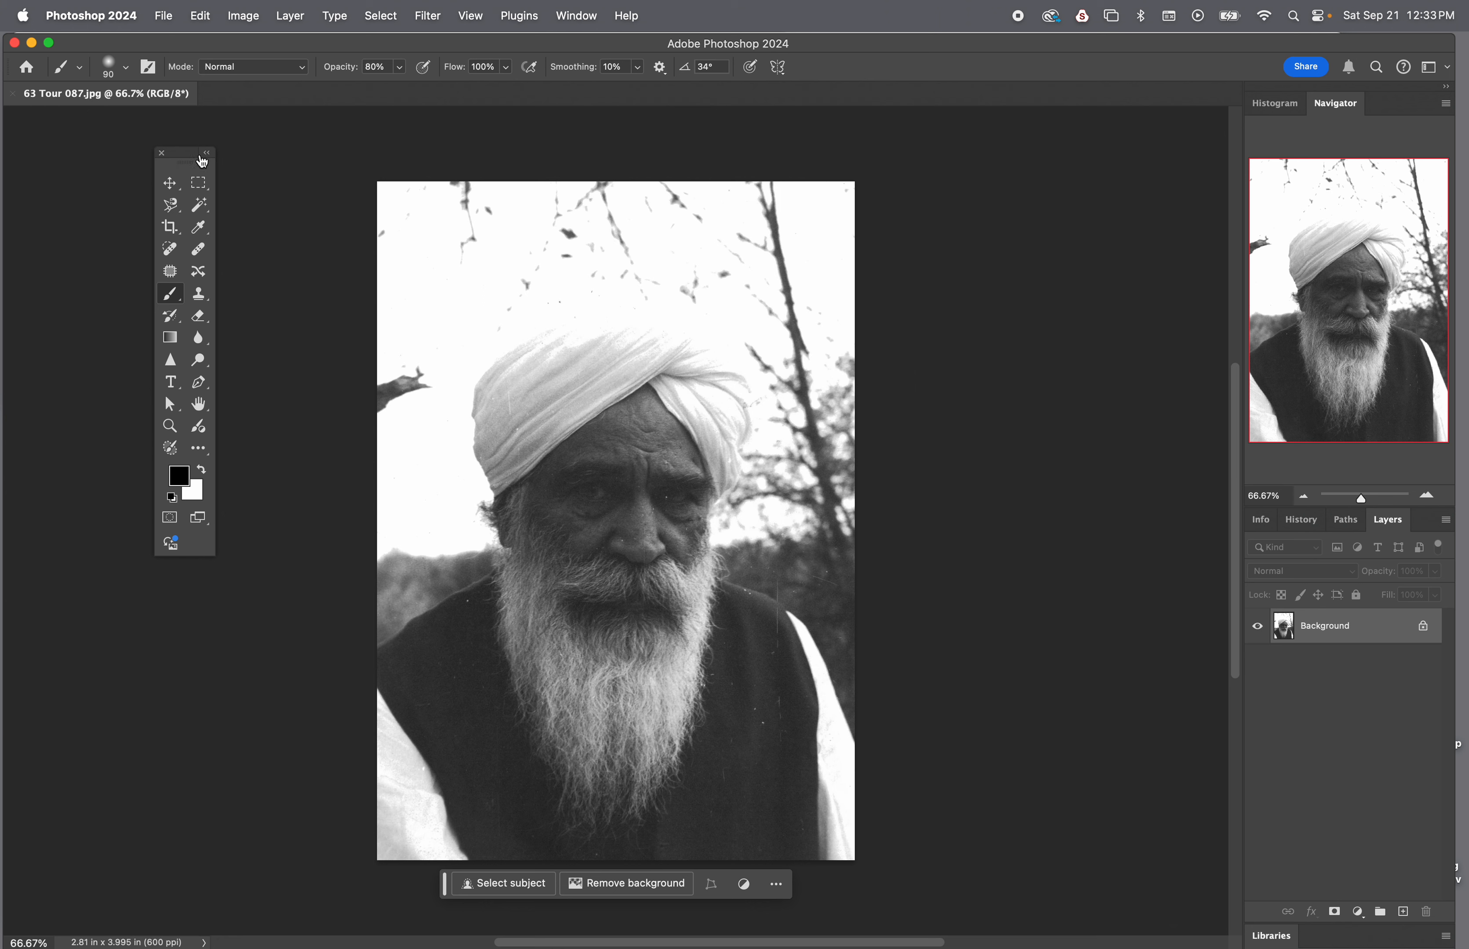
left_click_drag(195, 155, 80, 200)
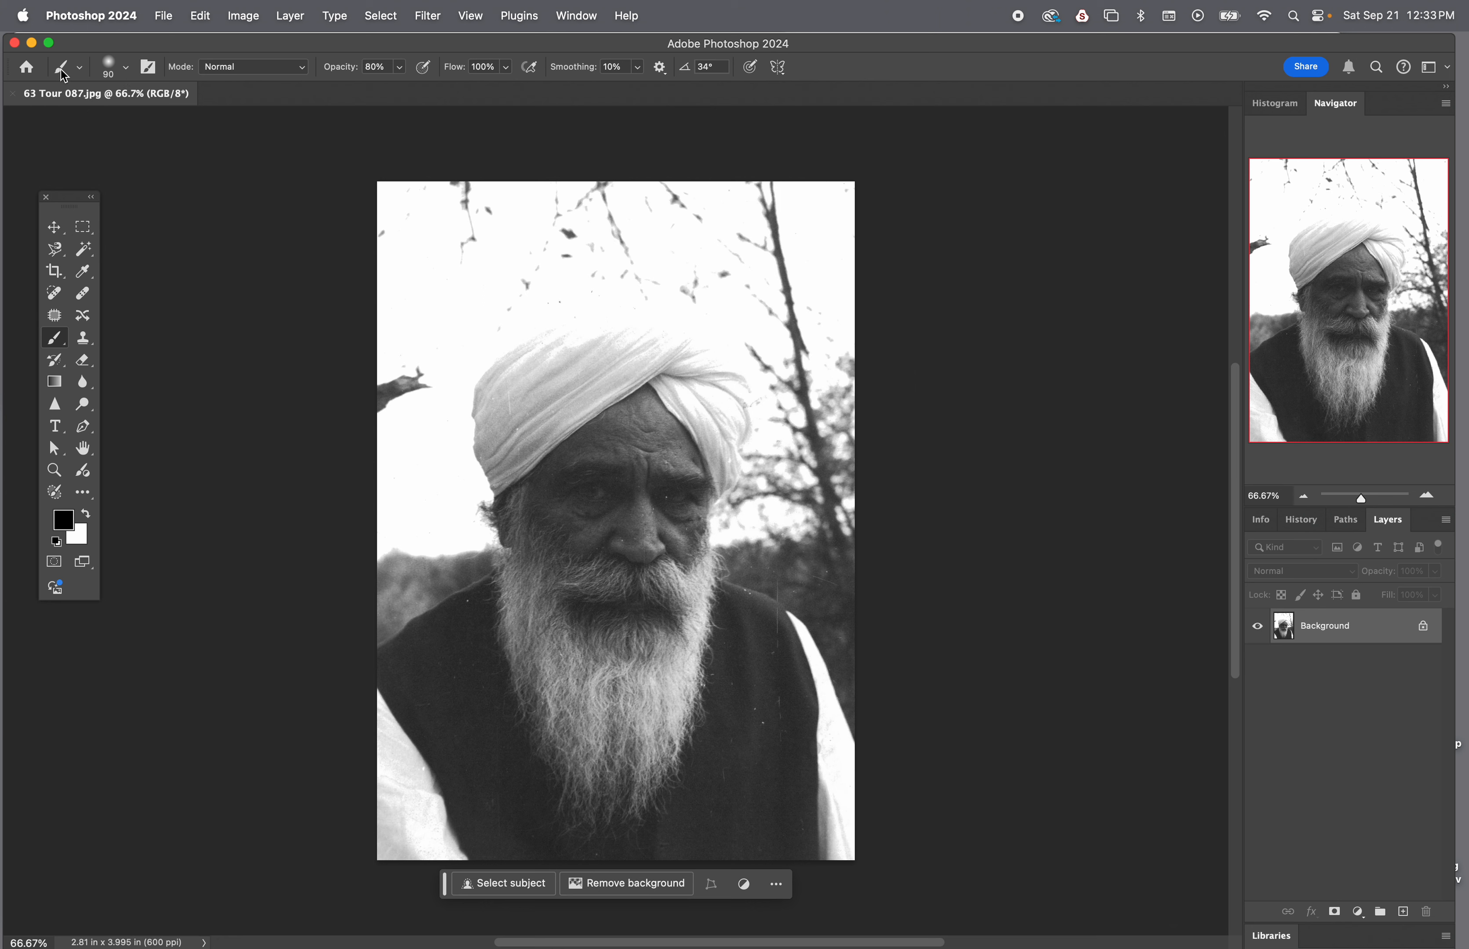
Adjust the hardness and size of the Brush tool's tip in its brush settings
left_click(124, 68)
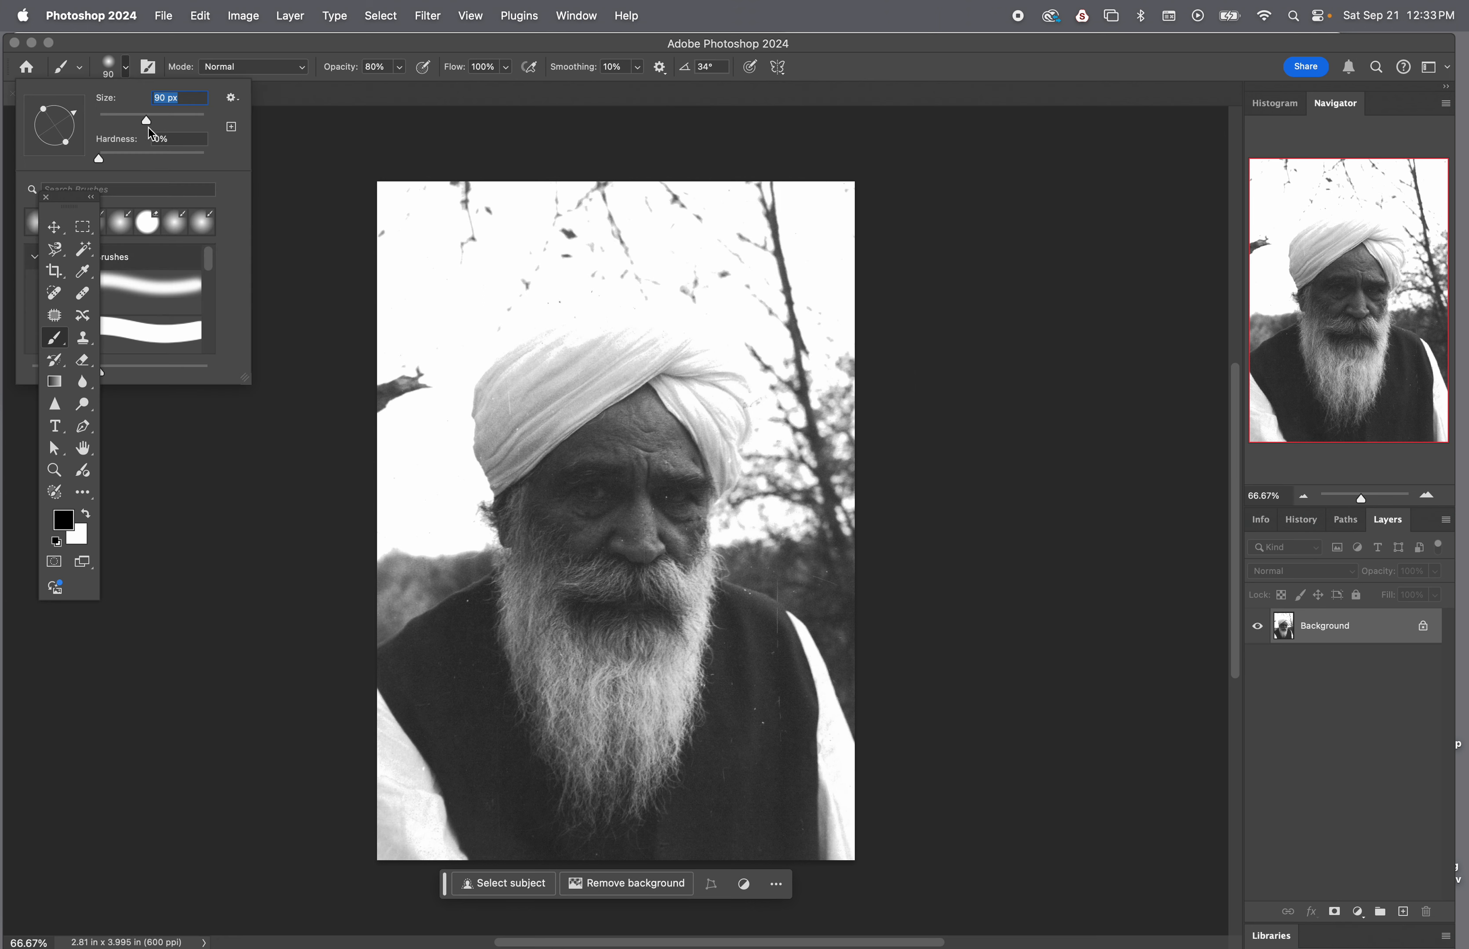
left_click_drag(100, 162, 151, 159)
mouse_move(143, 154)
left_mouse_down()
mouse_move(129, 155)
mouse_move(153, 162)
mouse_move(85, 156)
mouse_move(161, 120)
left_mouse_up()
left_click_drag(178, 120, 199, 124)
left_click_drag(199, 123, 141, 124)
left_click(297, 107)
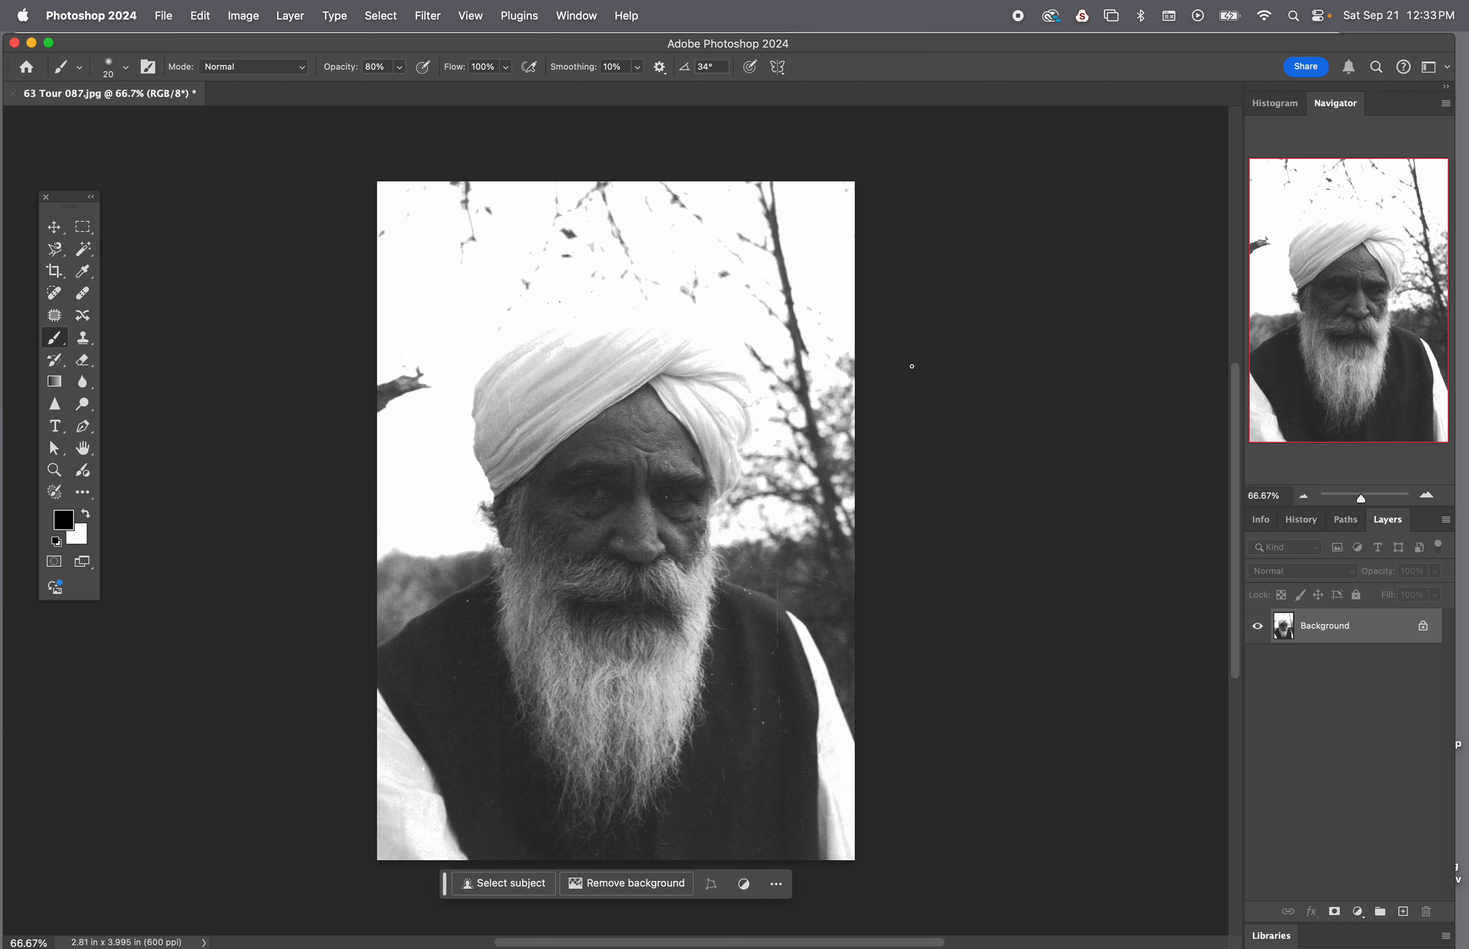
Enlarge and reduce the brush tip in increments, leaving its size at 200 px
key("bracketright")
key("bracketright")
key("bracketright")
key("bracketright")
key("bracketright")
key("bracketright")
key("bracketright")
key("bracketright")
key("bracketright")
key("bracketright")
key("bracketright")
key("bracketright")
key("bracketright")
key("bracketleft")
key("bracketleft")
key("bracketleft")
key("bracketleft")
Try a direct Levels adjustment on the Background with the black input level at 30, and discard it
left_click(247, 16)
mouse_move(308, 67)
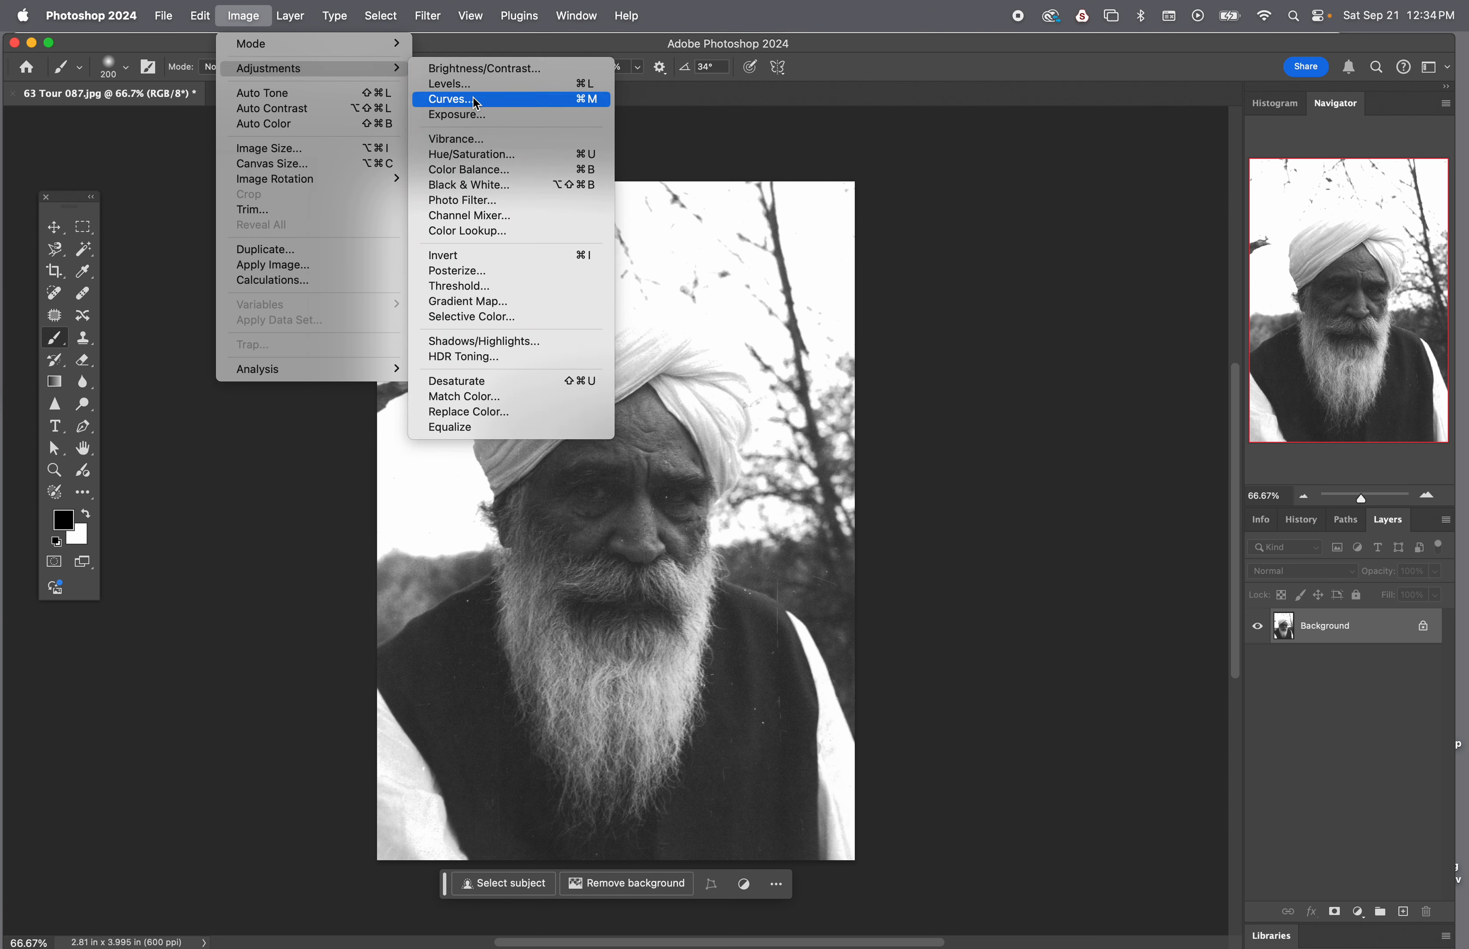
left_click(483, 84)
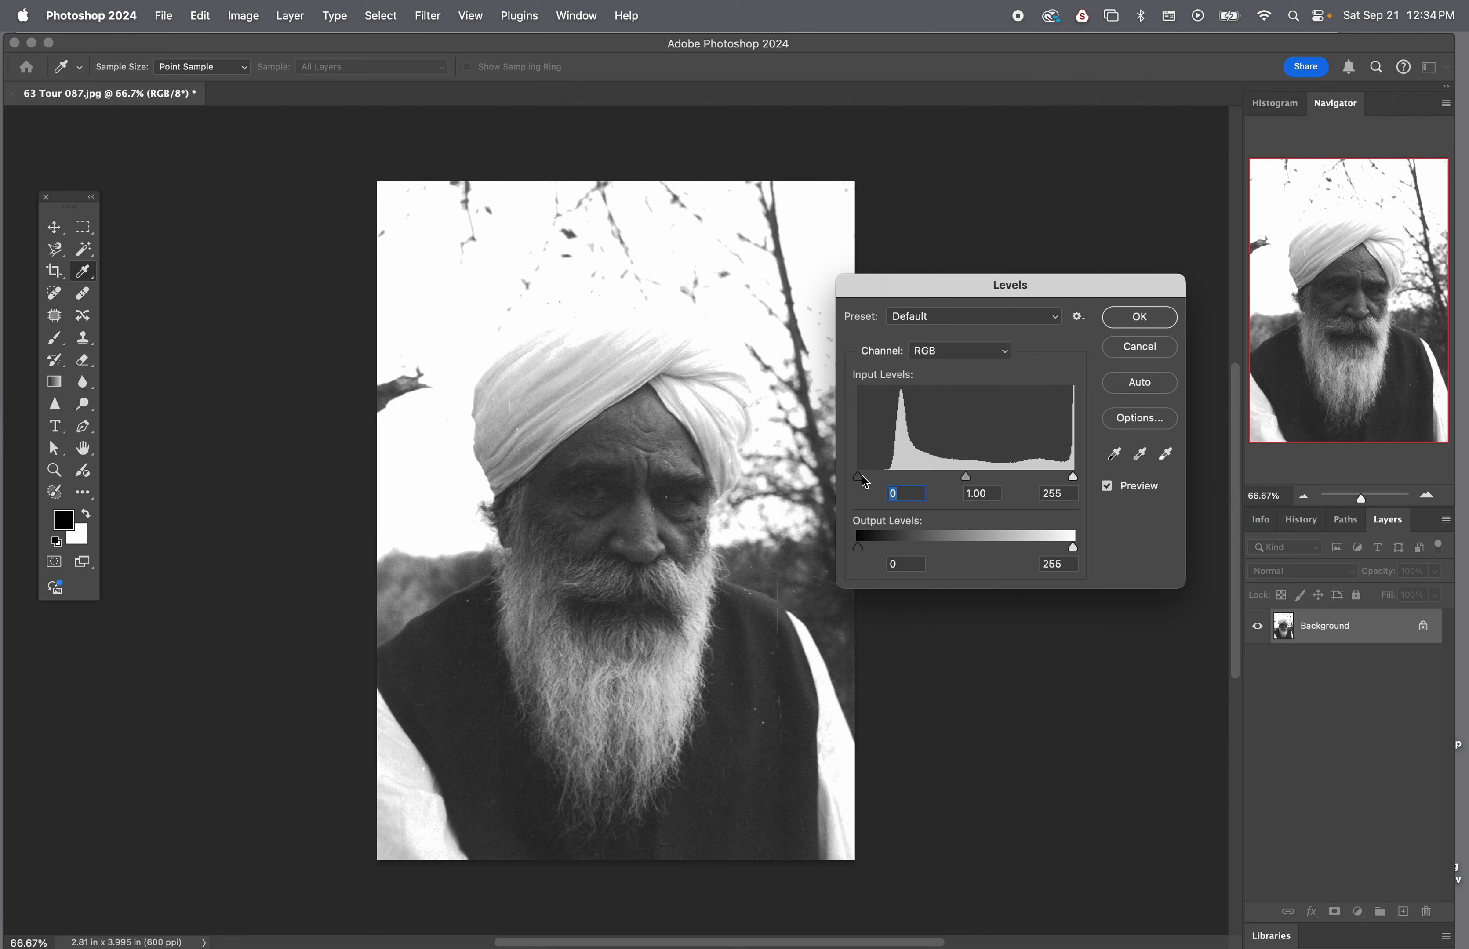
left_click_drag(859, 479, 891, 479)
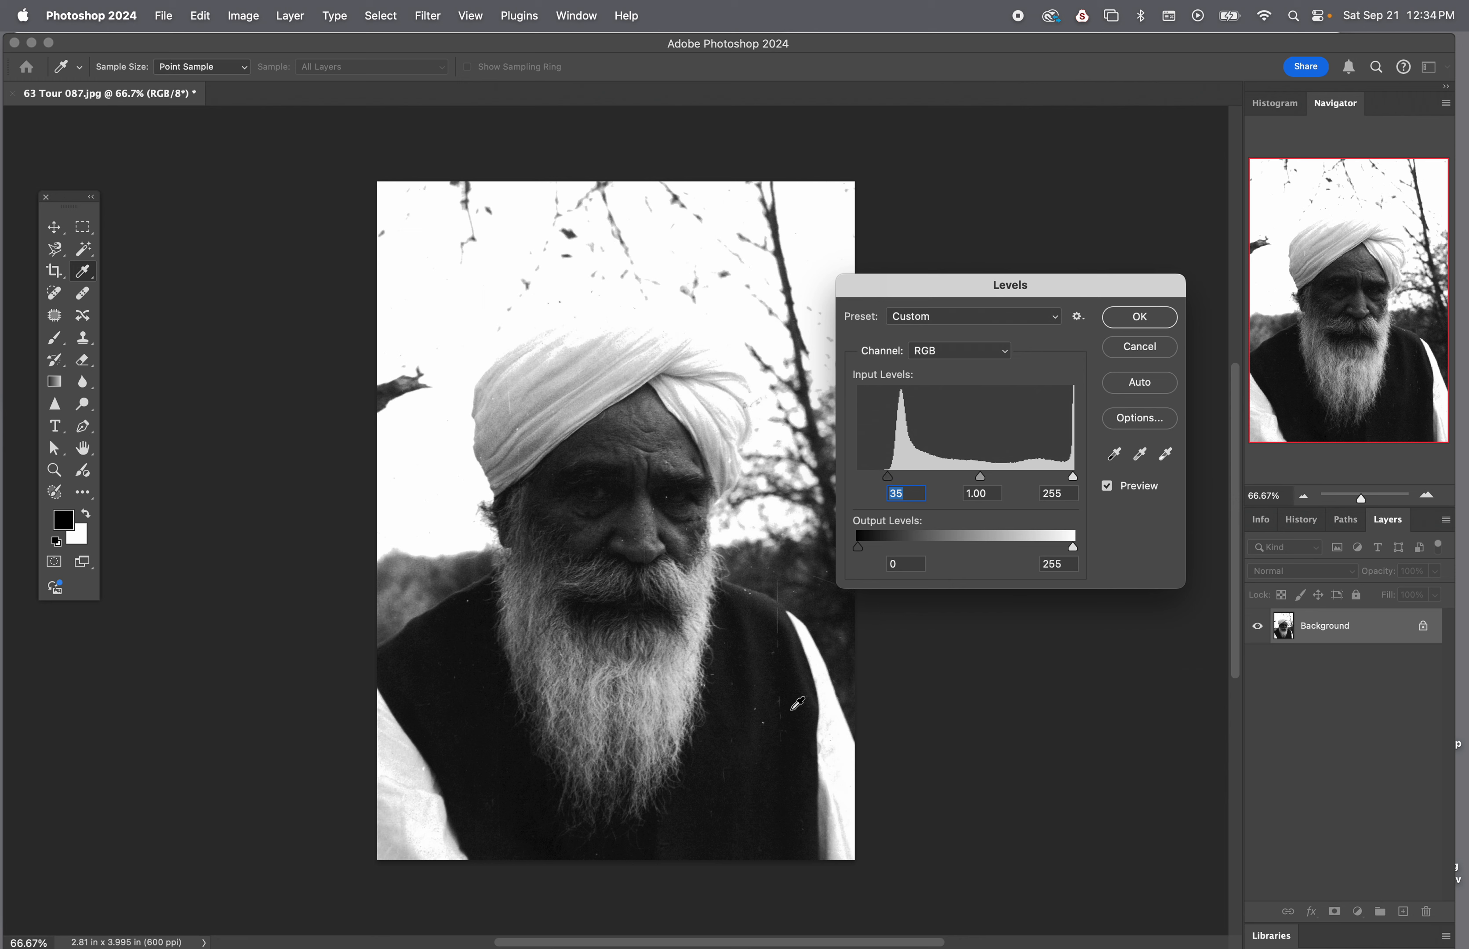
mouse_move(887, 476)
left_mouse_down()
mouse_move(850, 492)
mouse_move(885, 478)
left_mouse_up()
left_click_drag(1066, 285, 1108, 97)
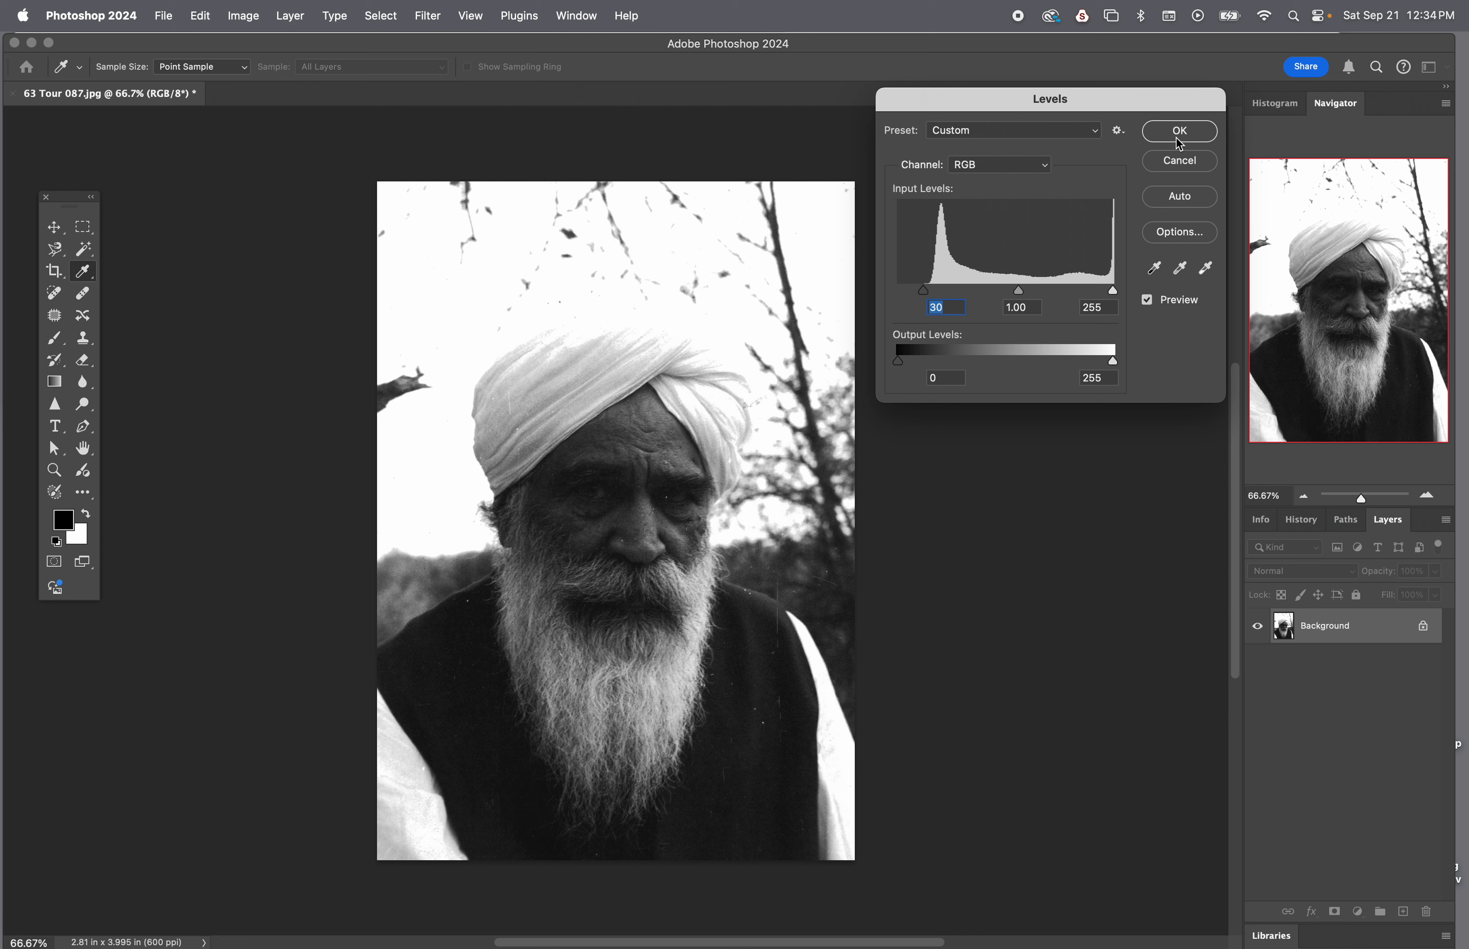
left_click(1177, 165)
key("b")
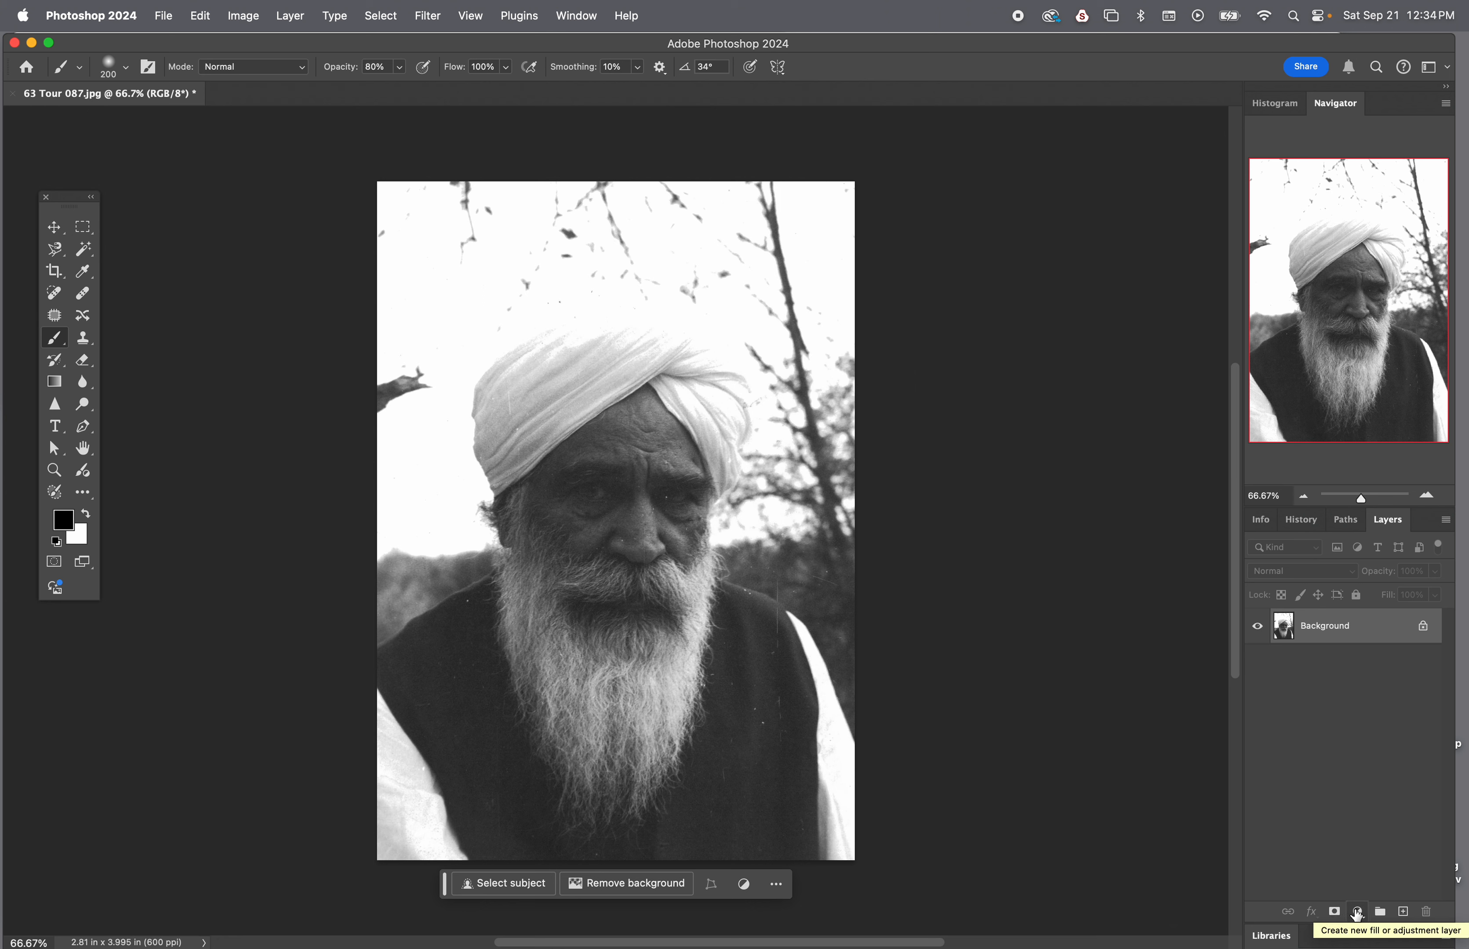
Add a Levels adjustment layer above the Background
left_click(1359, 914)
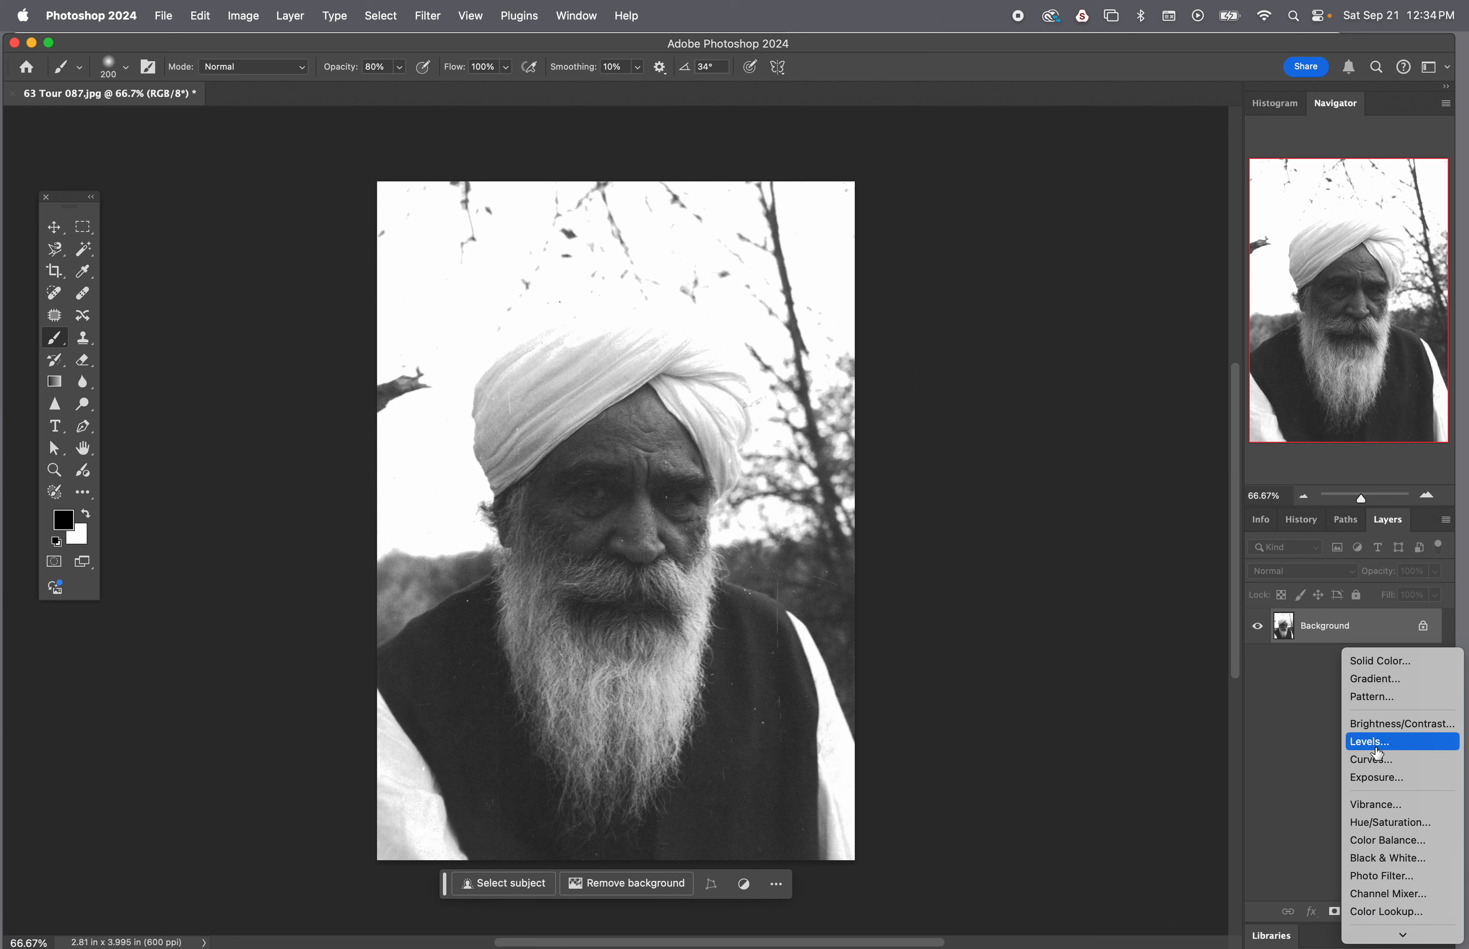
left_click(1374, 744)
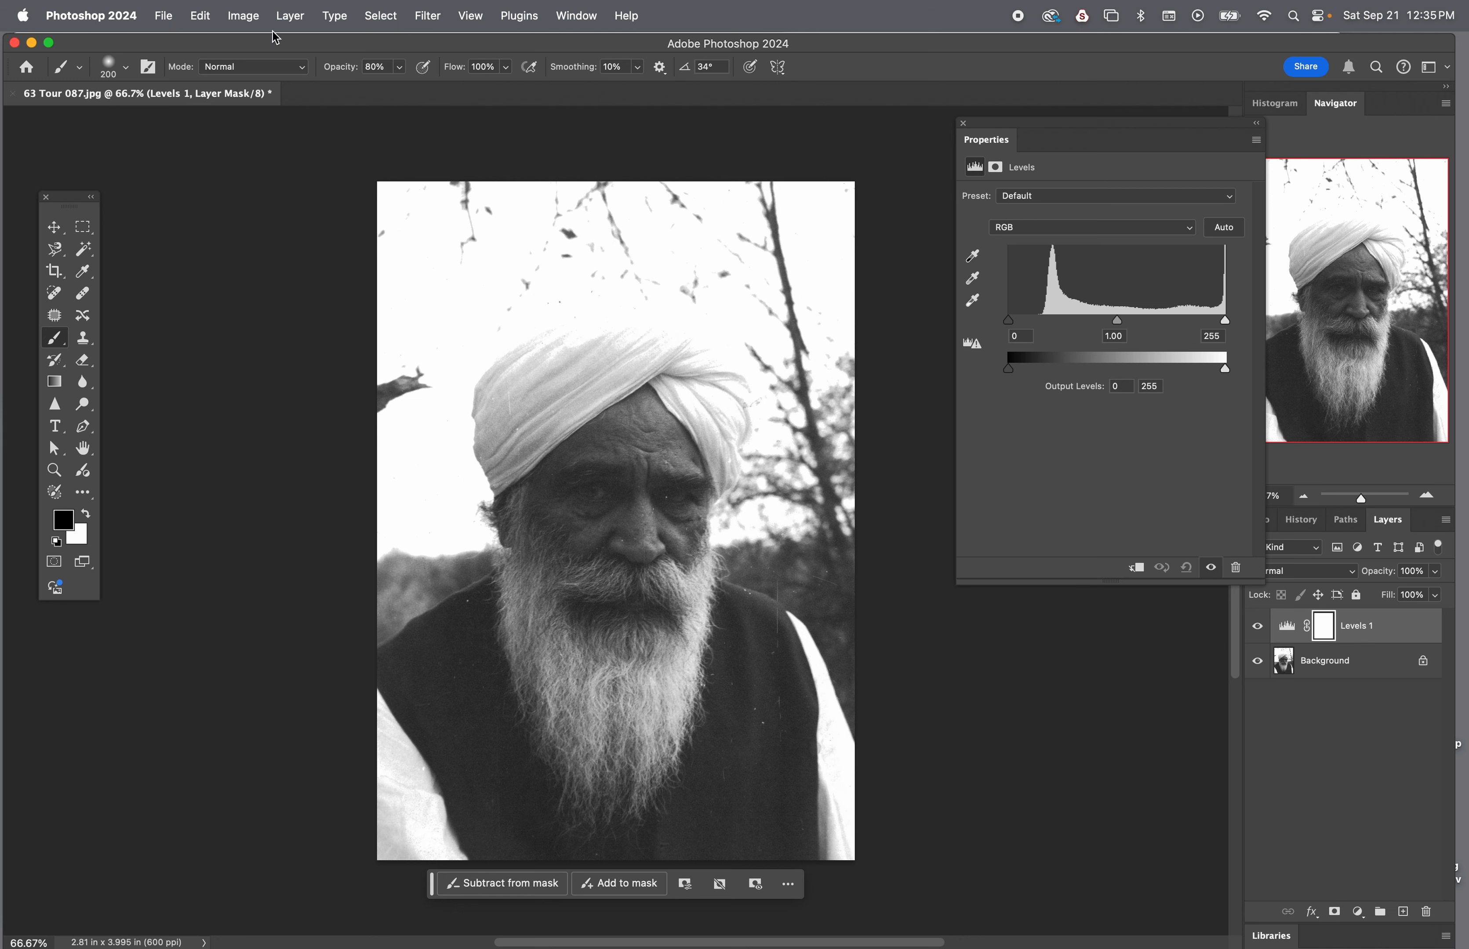
left_click(244, 16)
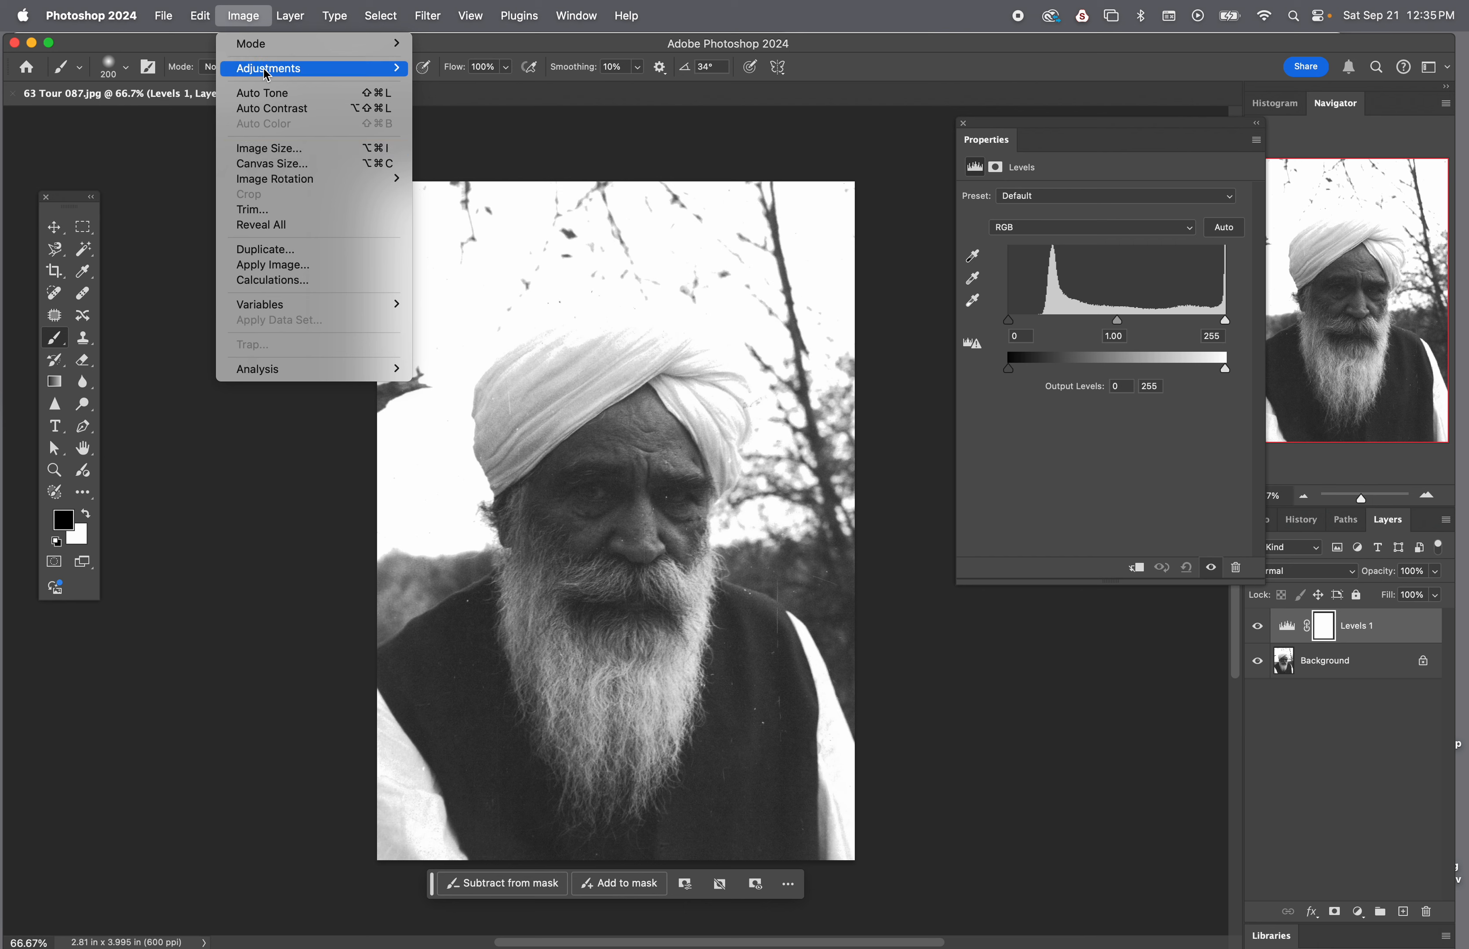
mouse_move(270, 69)
left_click(468, 85)
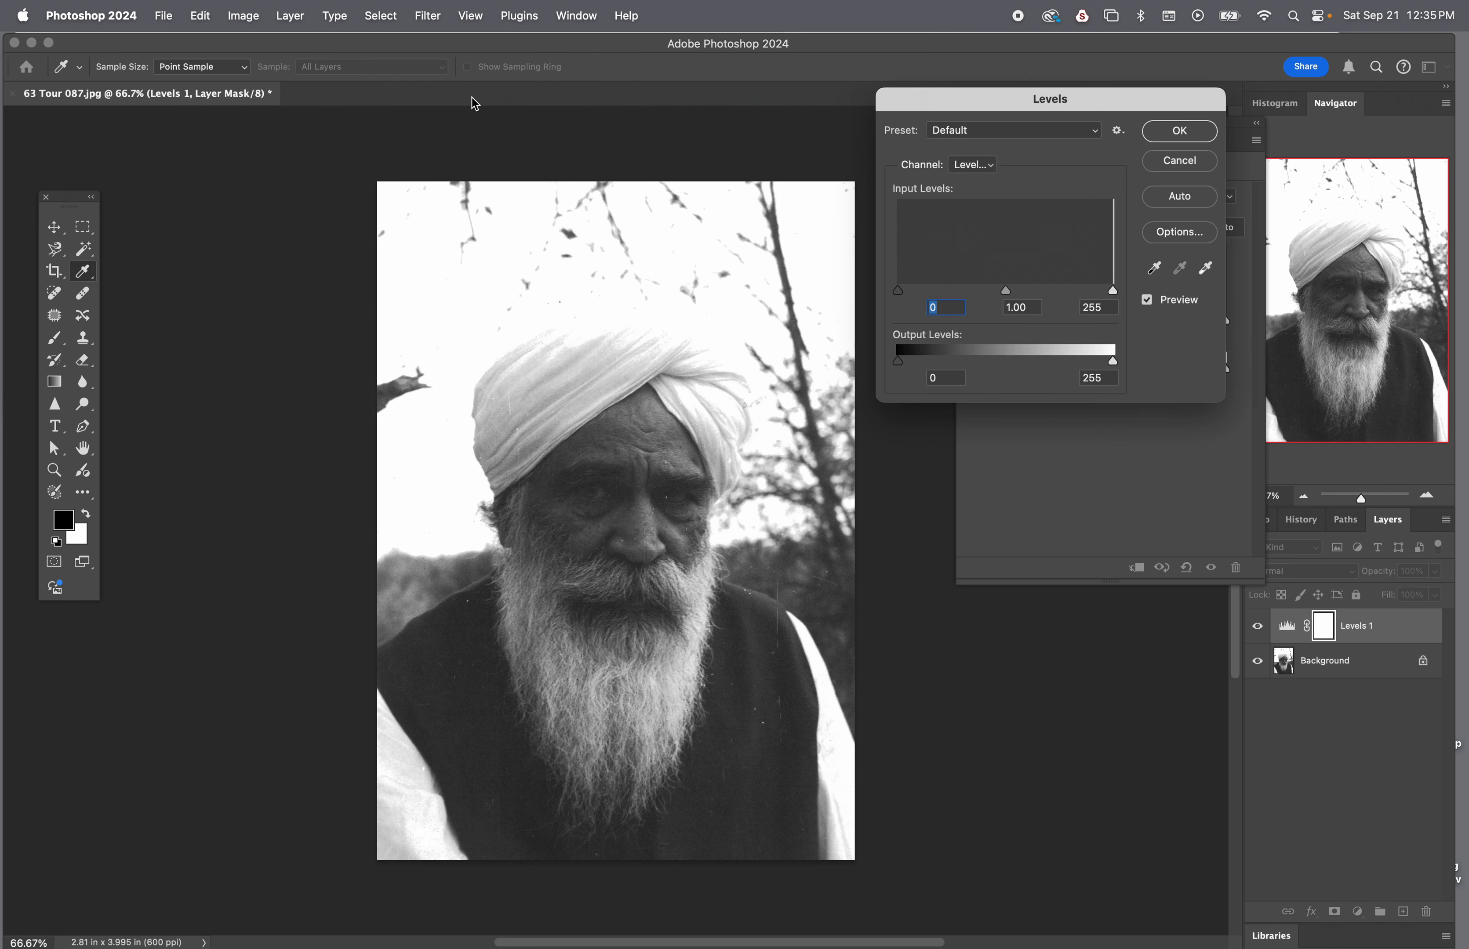
left_click_drag(1098, 96, 424, 185)
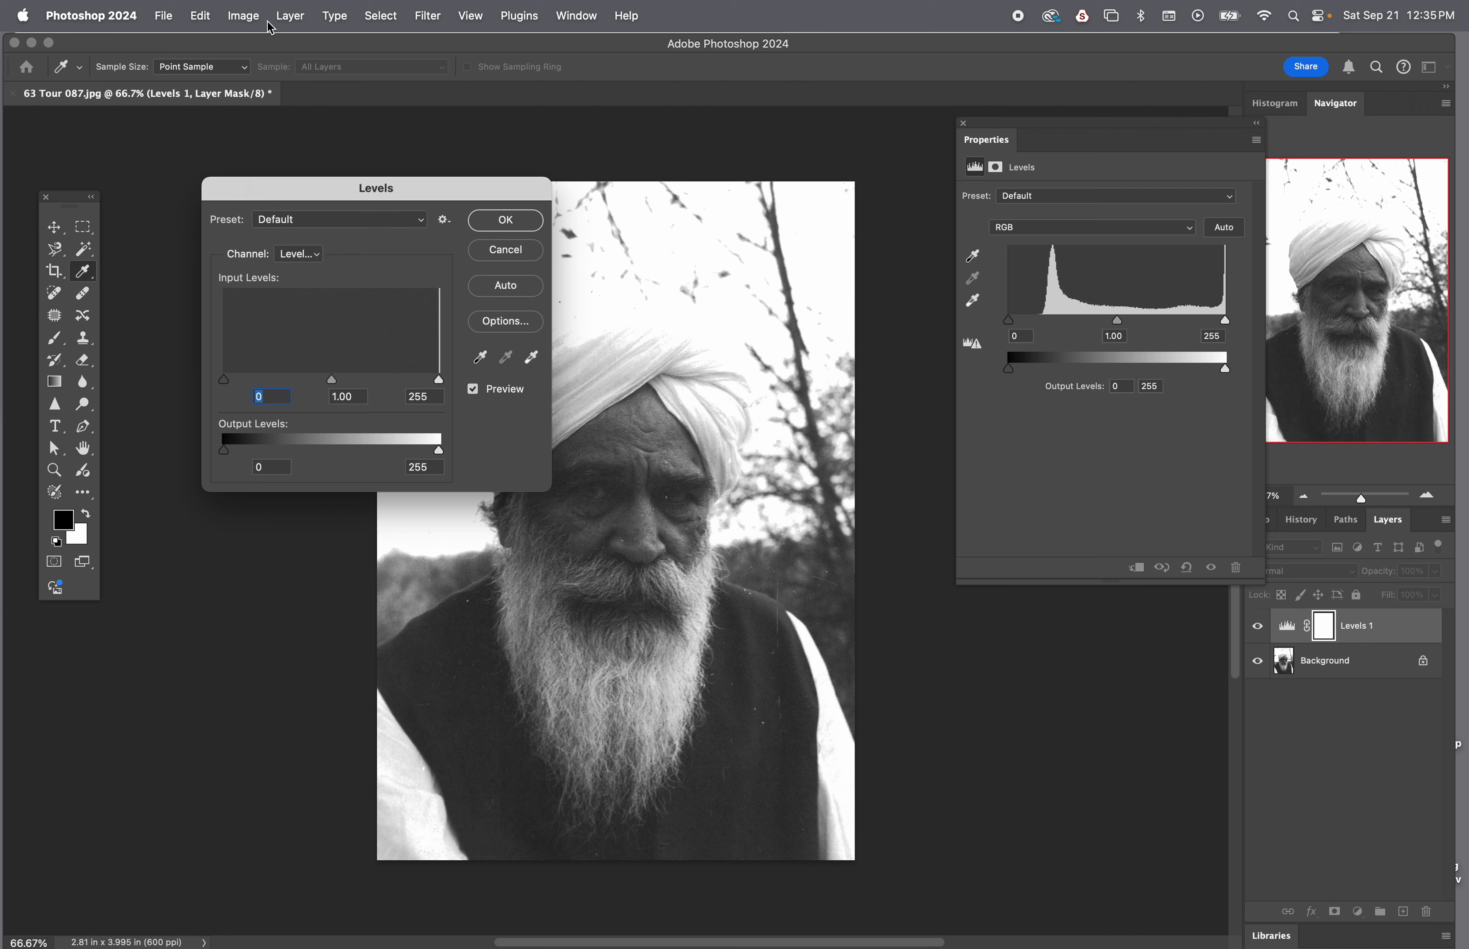
left_click(254, 18)
left_click(505, 249)
left_click(246, 14)
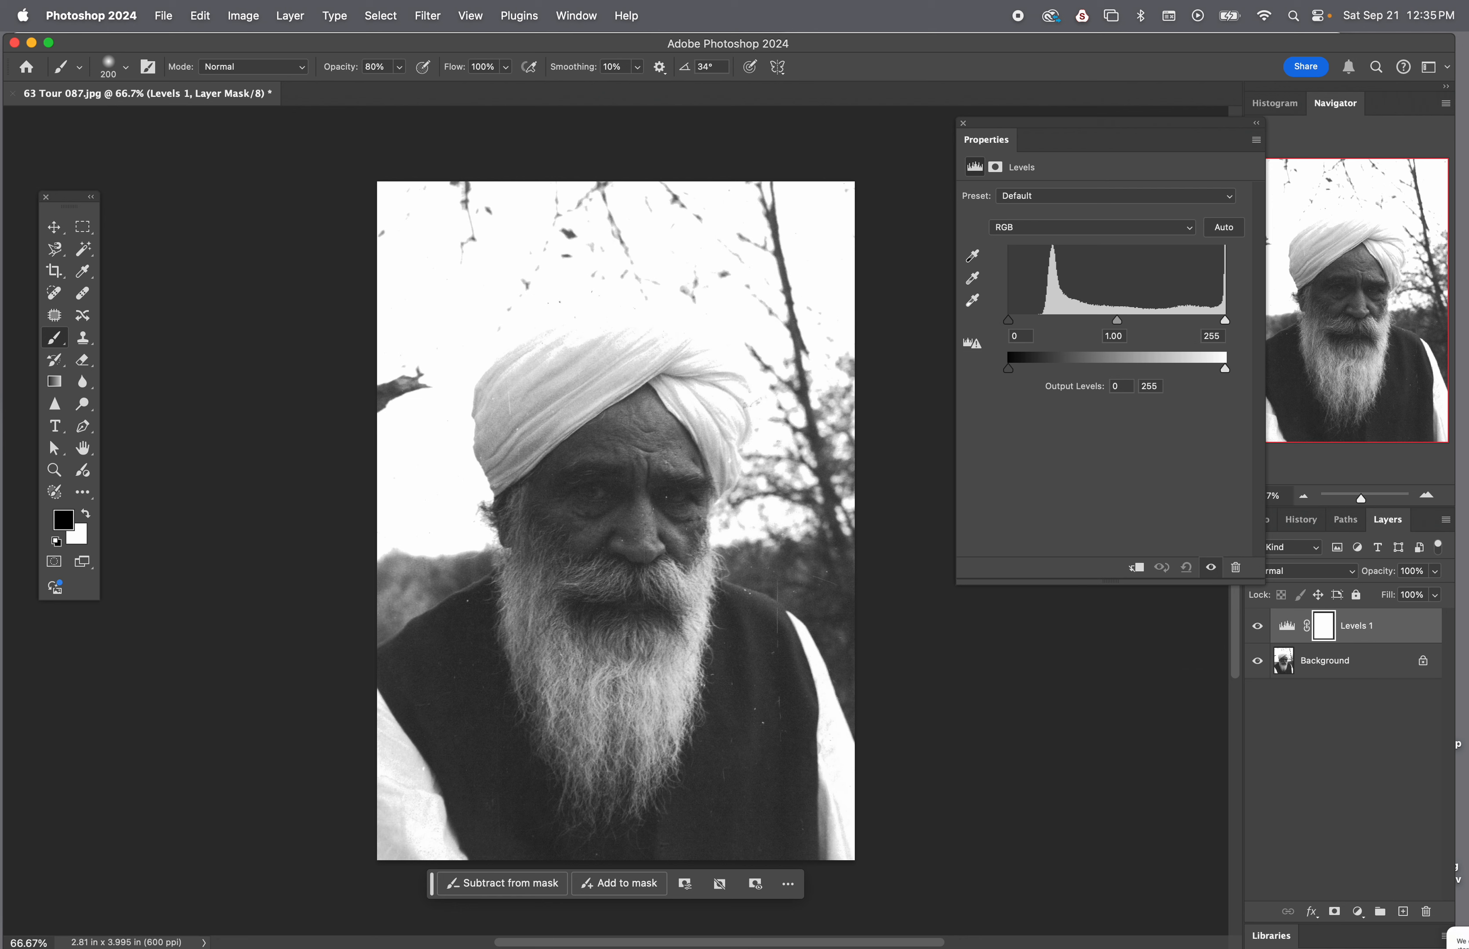
Add a second Levels adjustment layer above the first and set its black input level to 36
left_click(1359, 913)
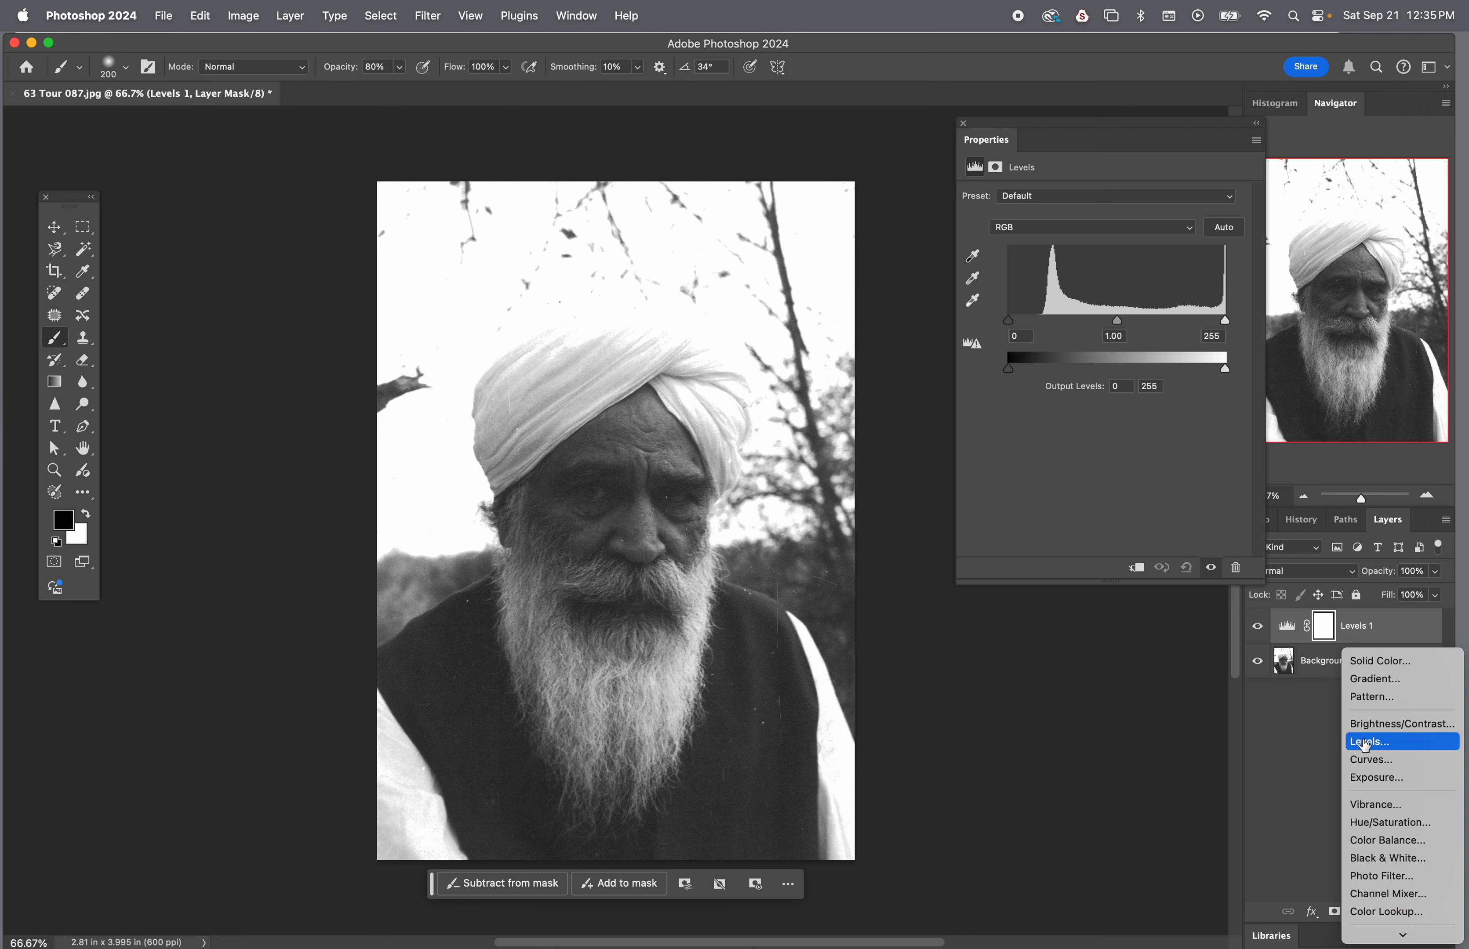
left_click(1366, 743)
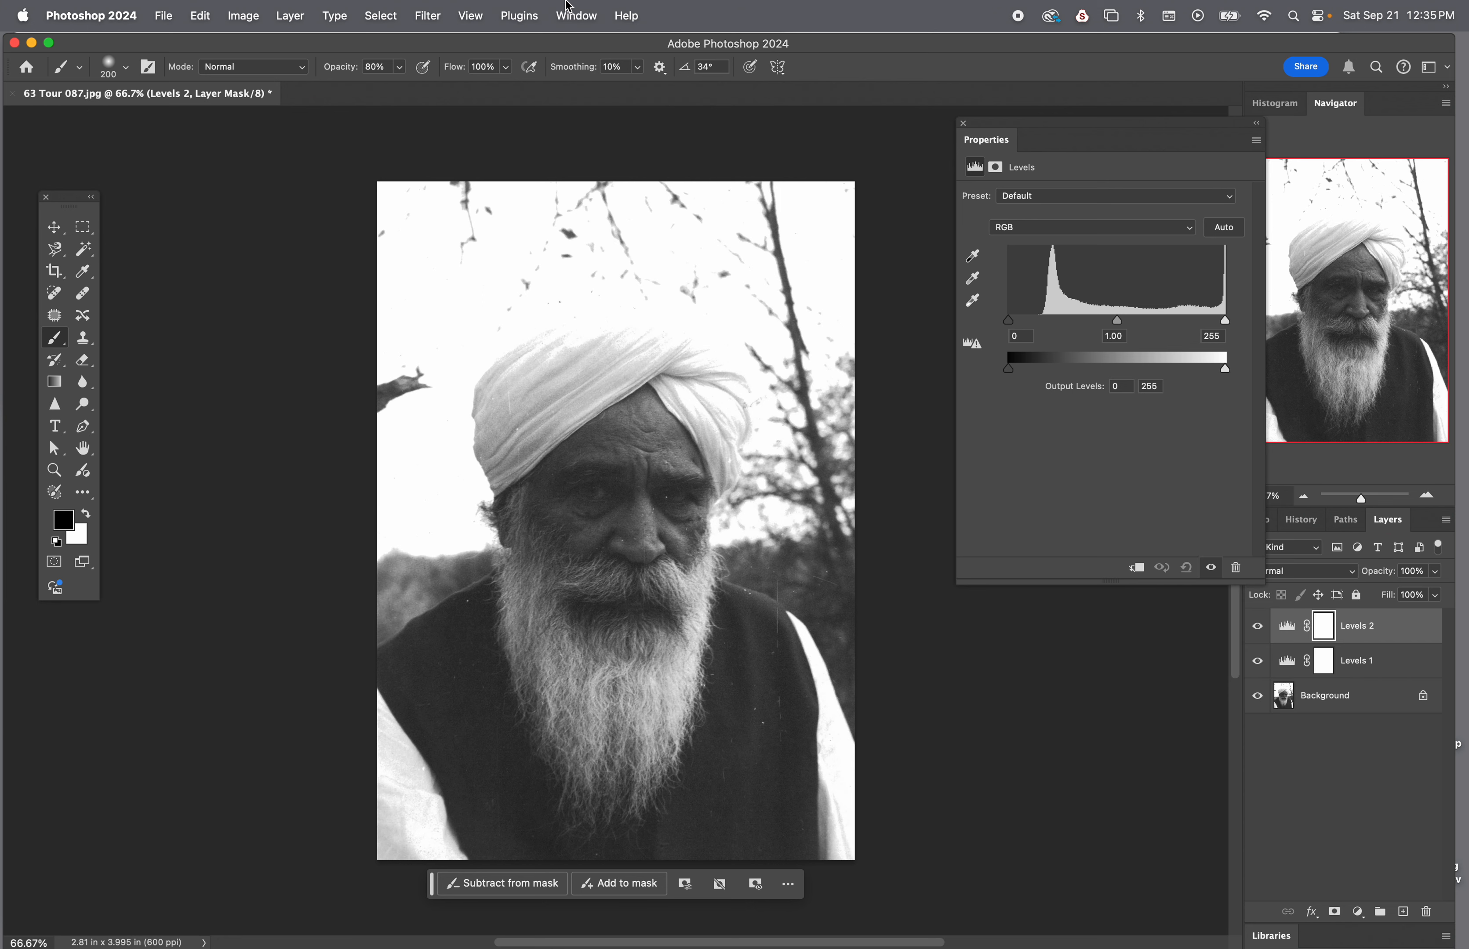
left_click(581, 13)
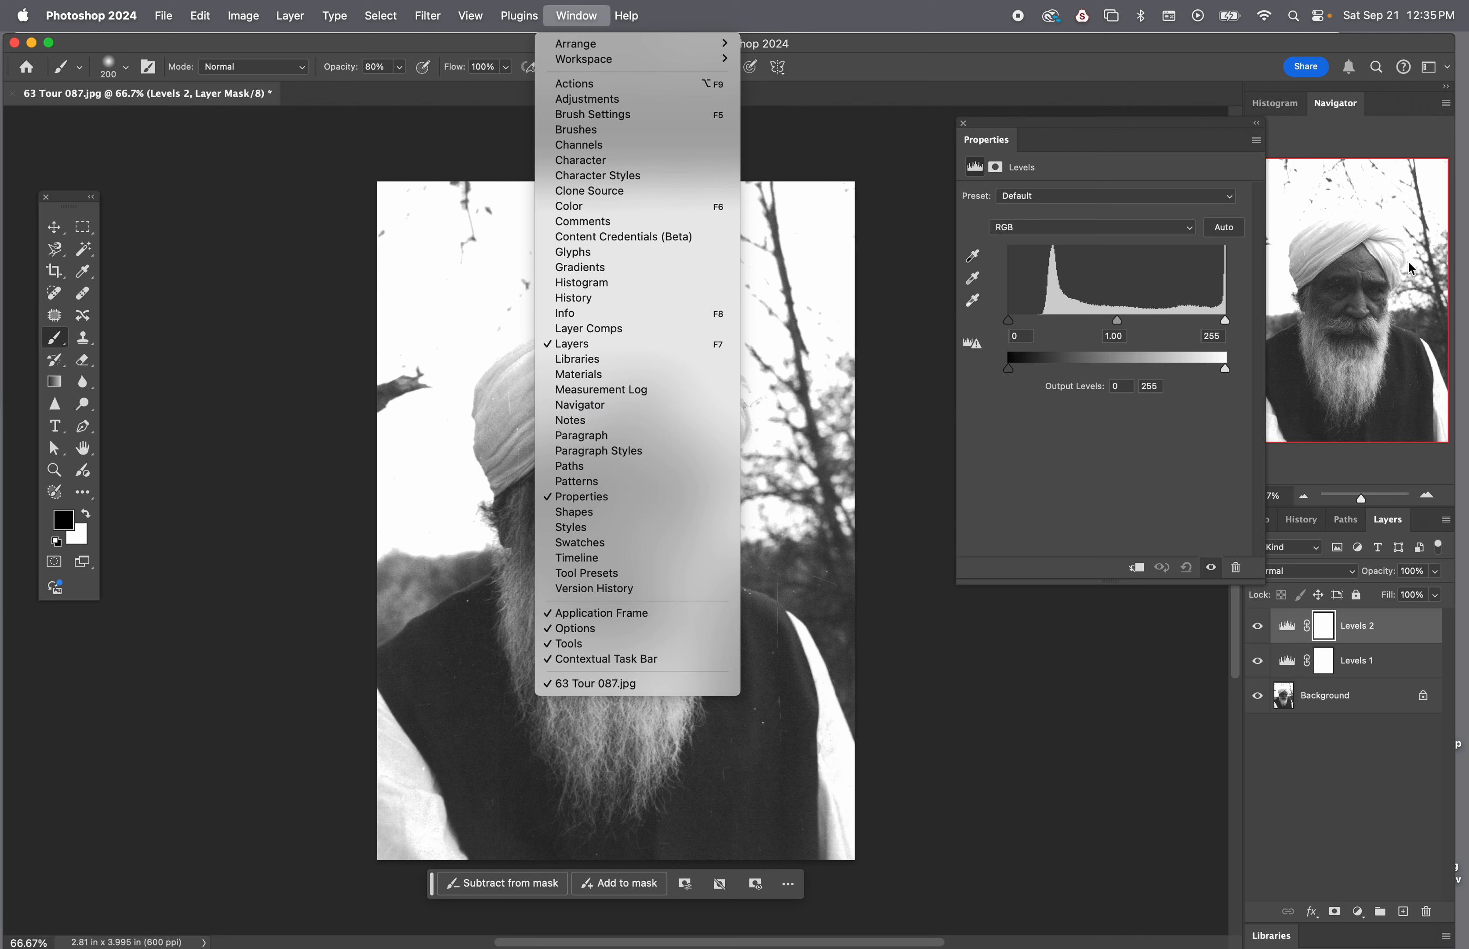
left_click(1076, 712)
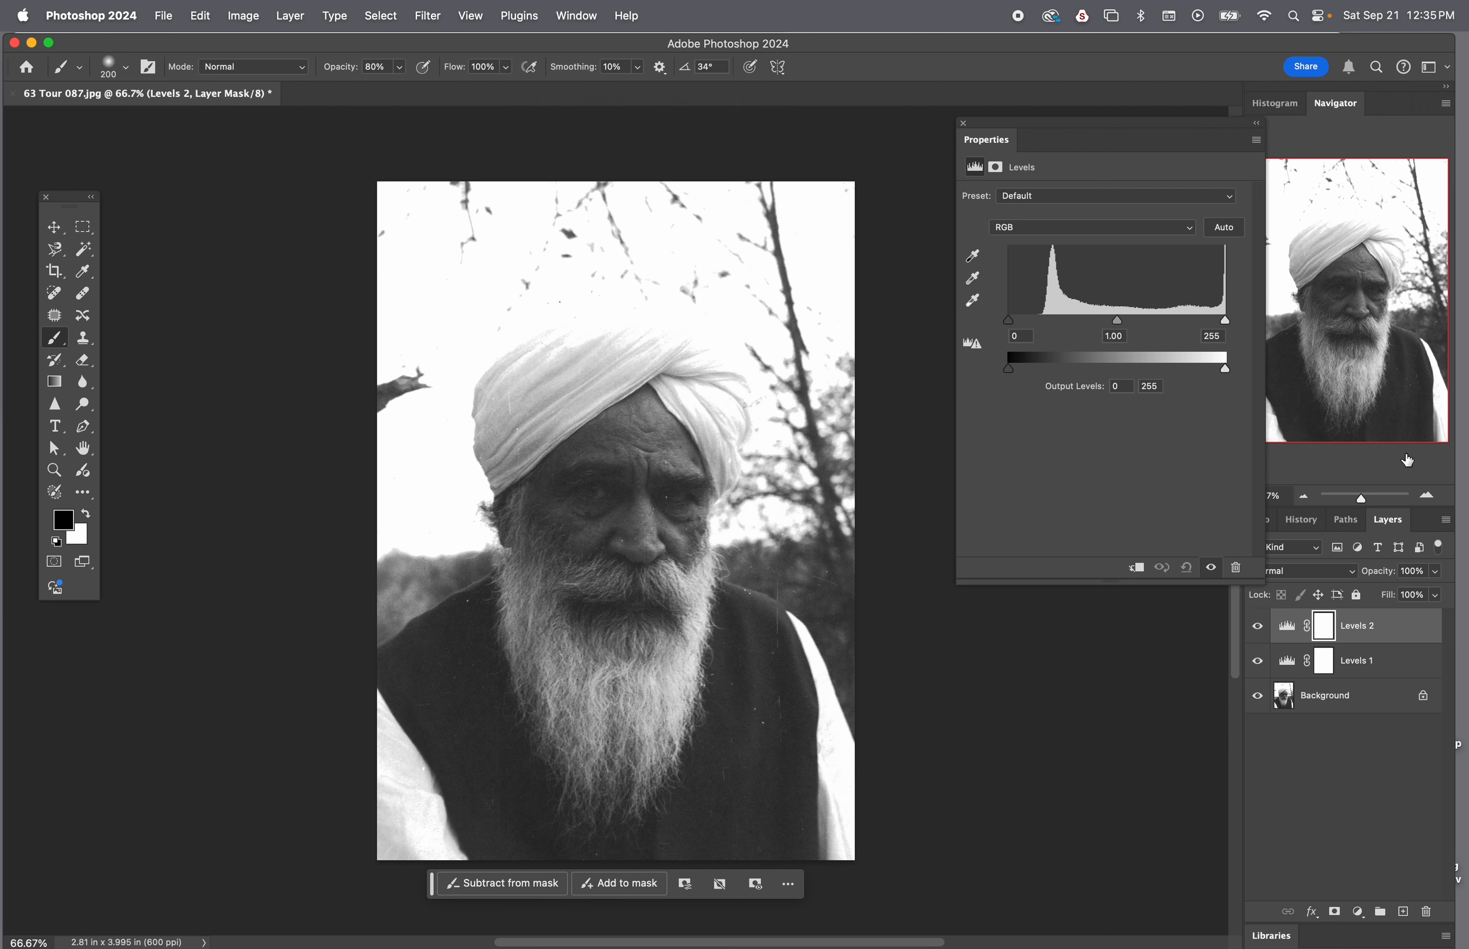
left_click(1212, 569)
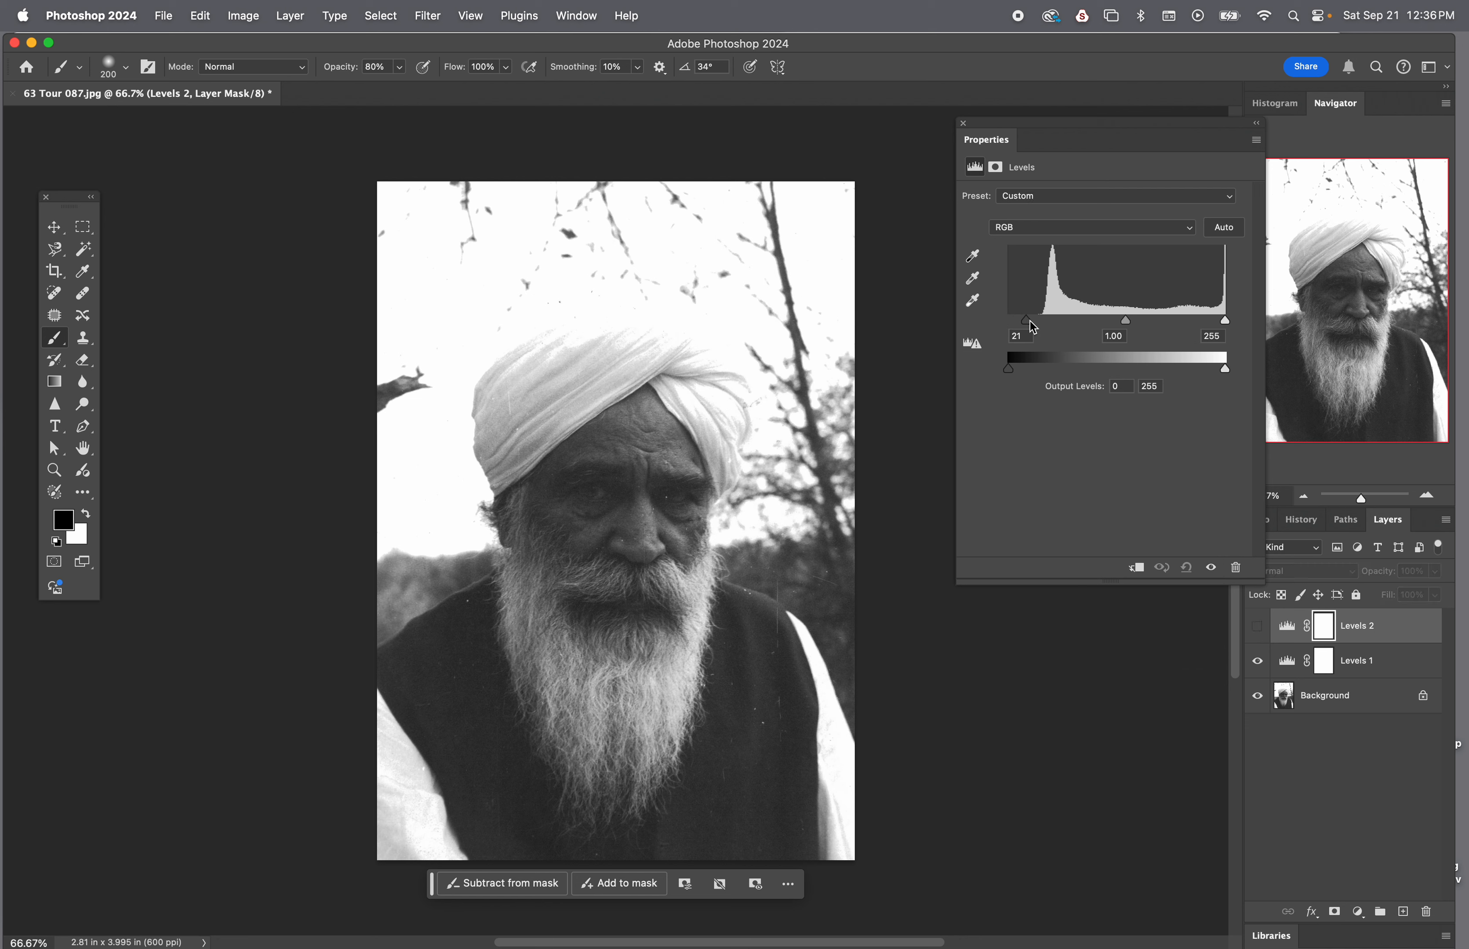
left_click_drag(1040, 322, 1038, 322)
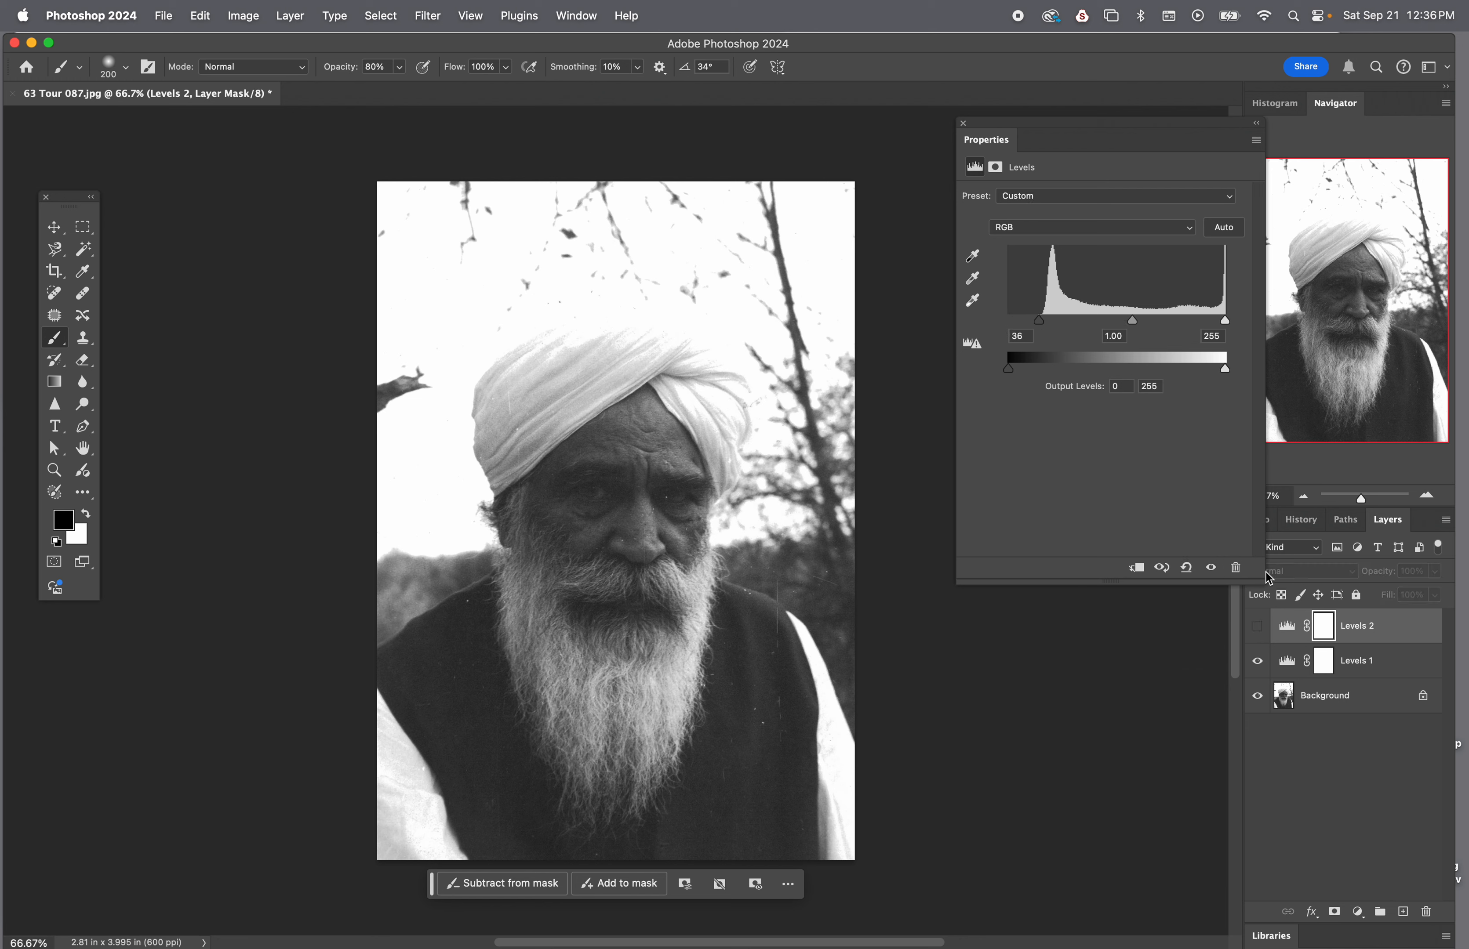
Toggle the upper Levels layer's visibility to compare the photo with and without it, and close its properties
left_click(1212, 569)
left_click(1212, 569)
left_click(1213, 569)
left_click(1212, 569)
left_click(1214, 577)
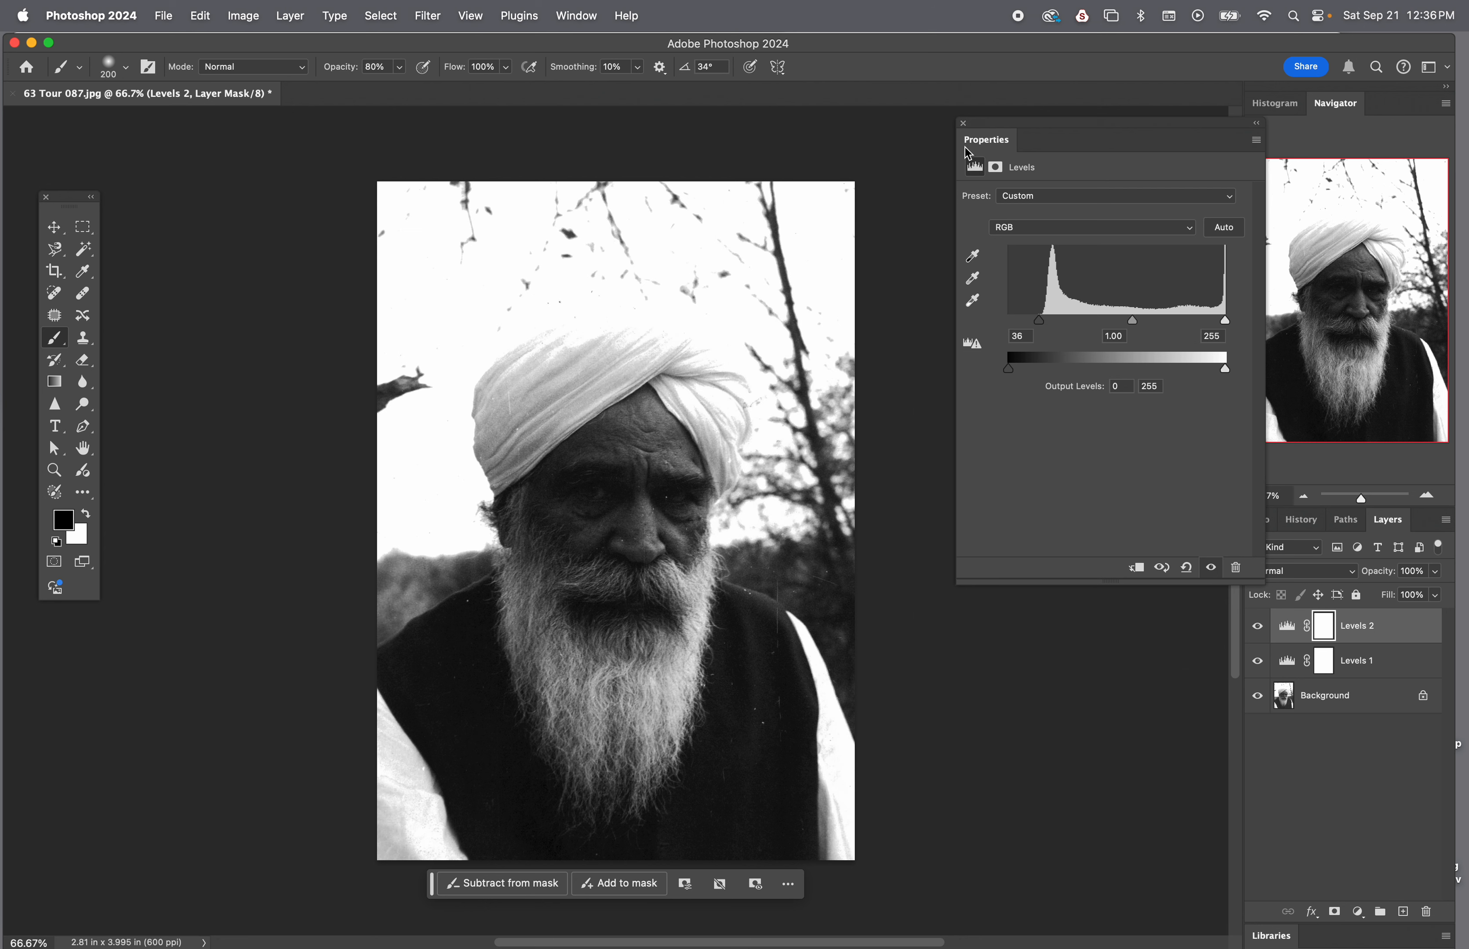
left_click(963, 124)
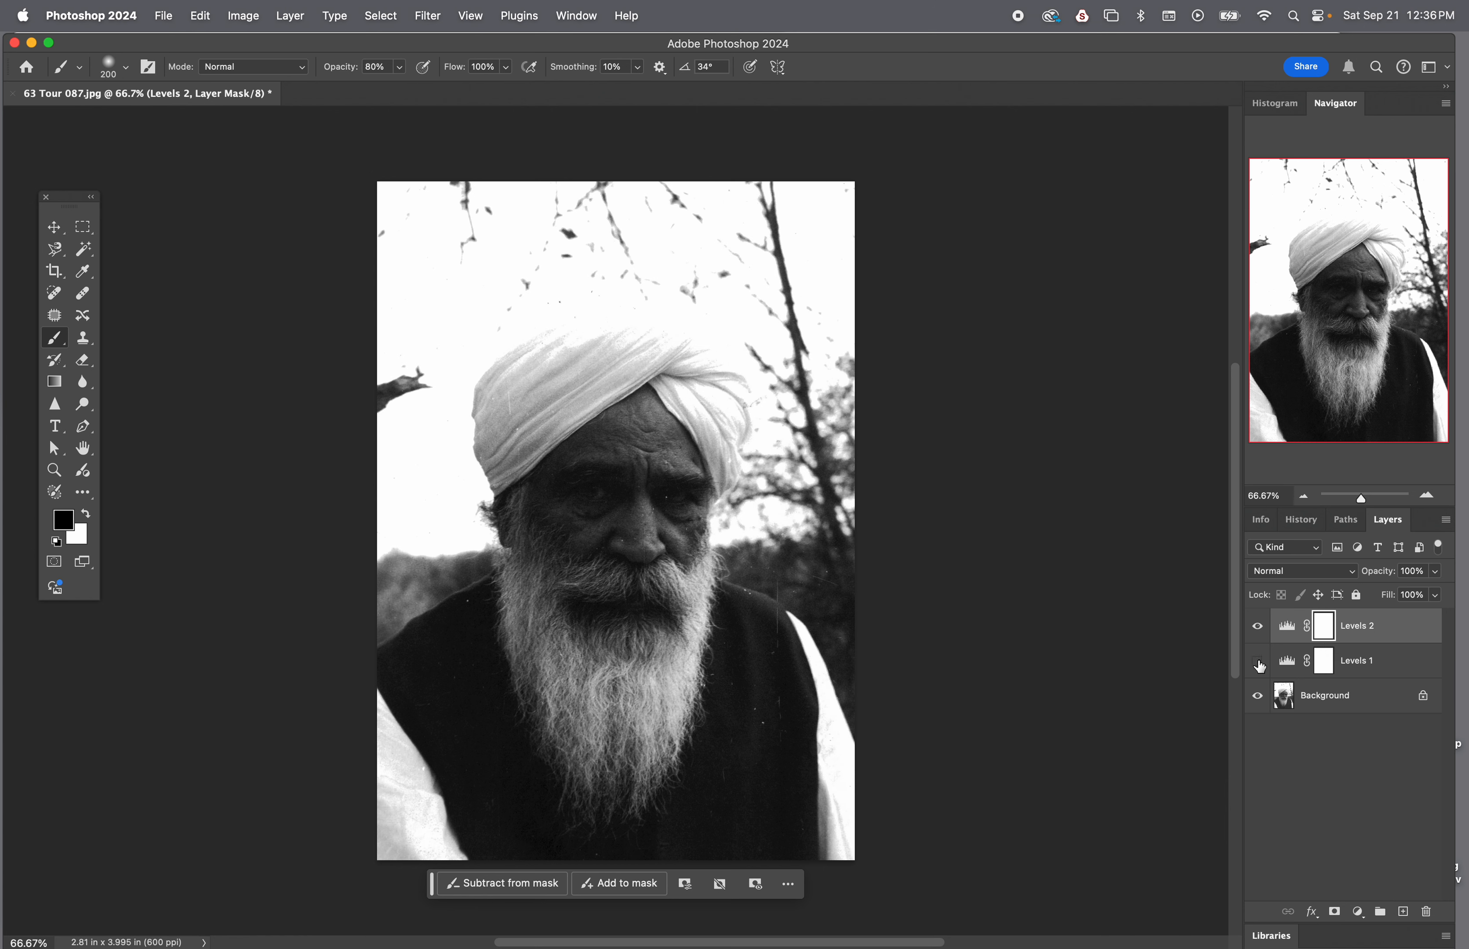
Delete both Levels adjustment layers, leaving only the Background
left_click_drag(1289, 633, 1427, 911)
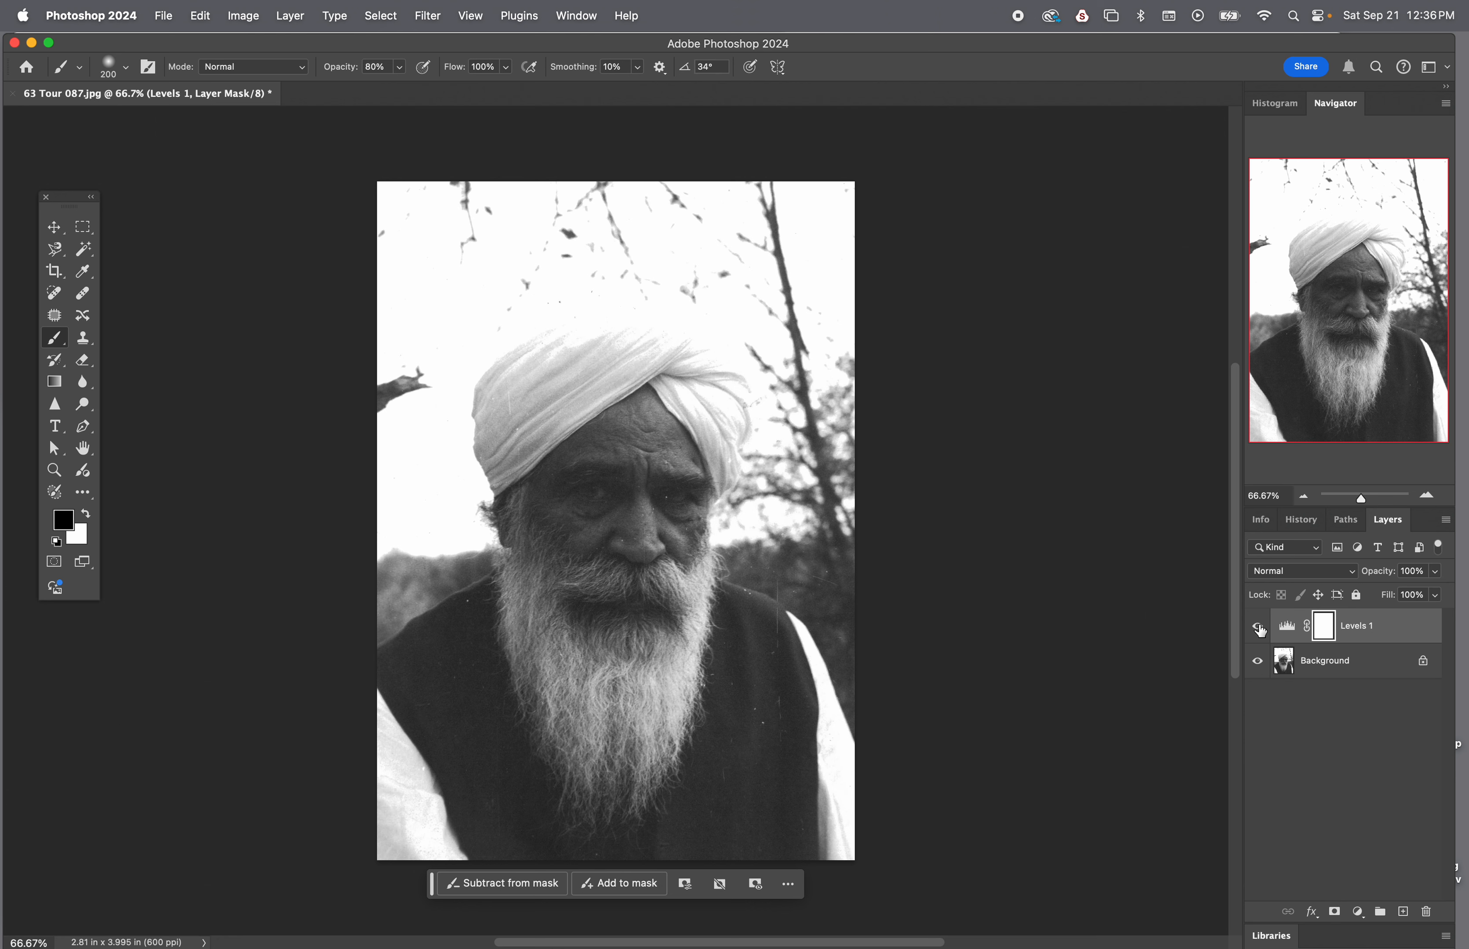
left_click(1287, 628)
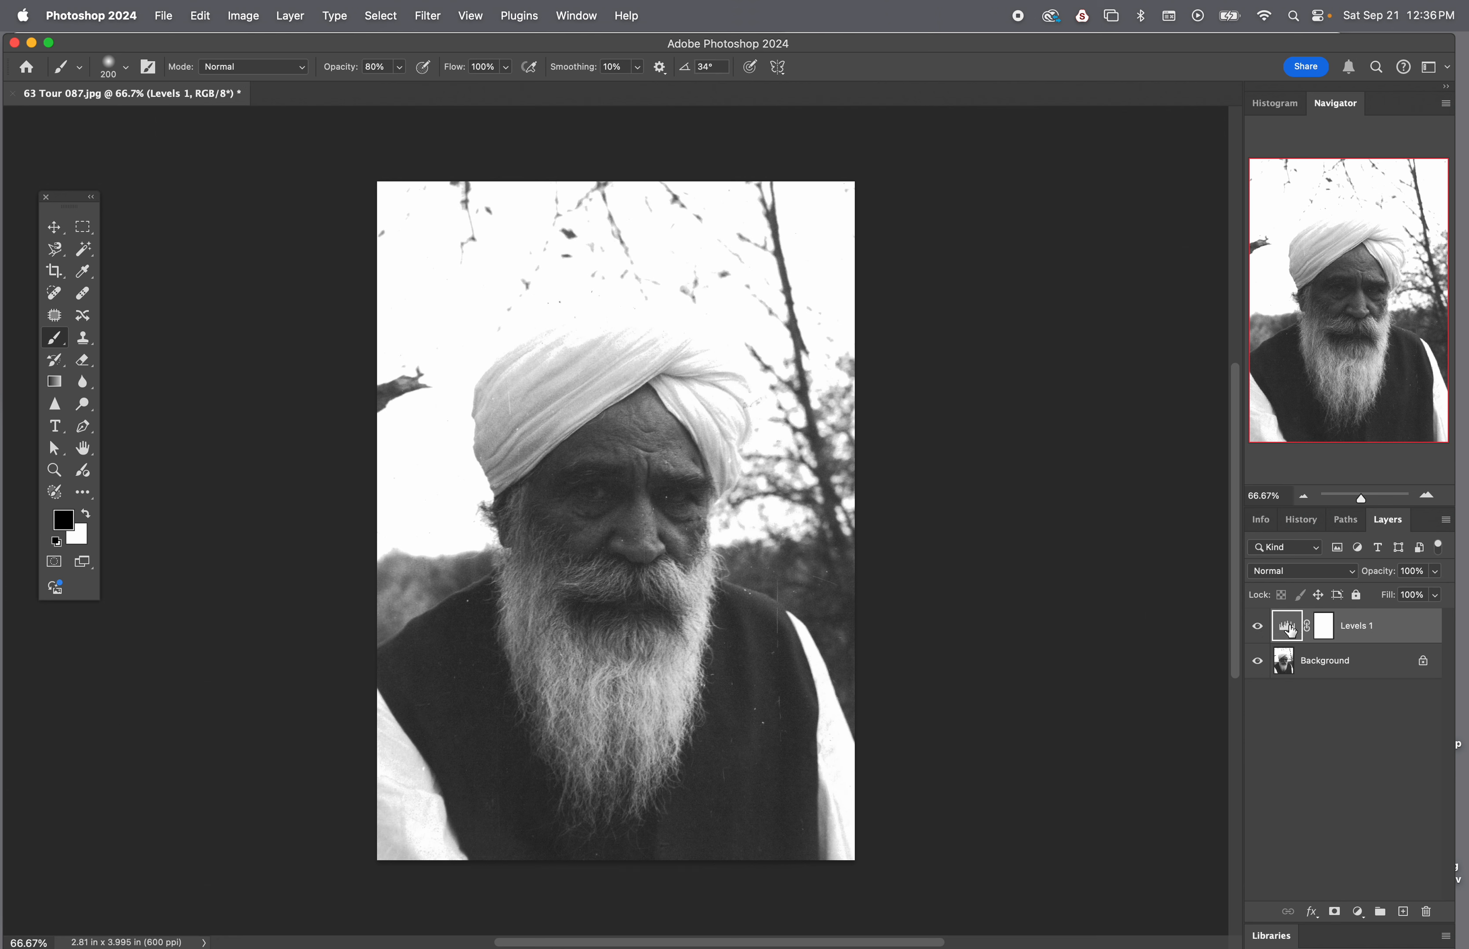
left_click_drag(1287, 631, 1427, 912)
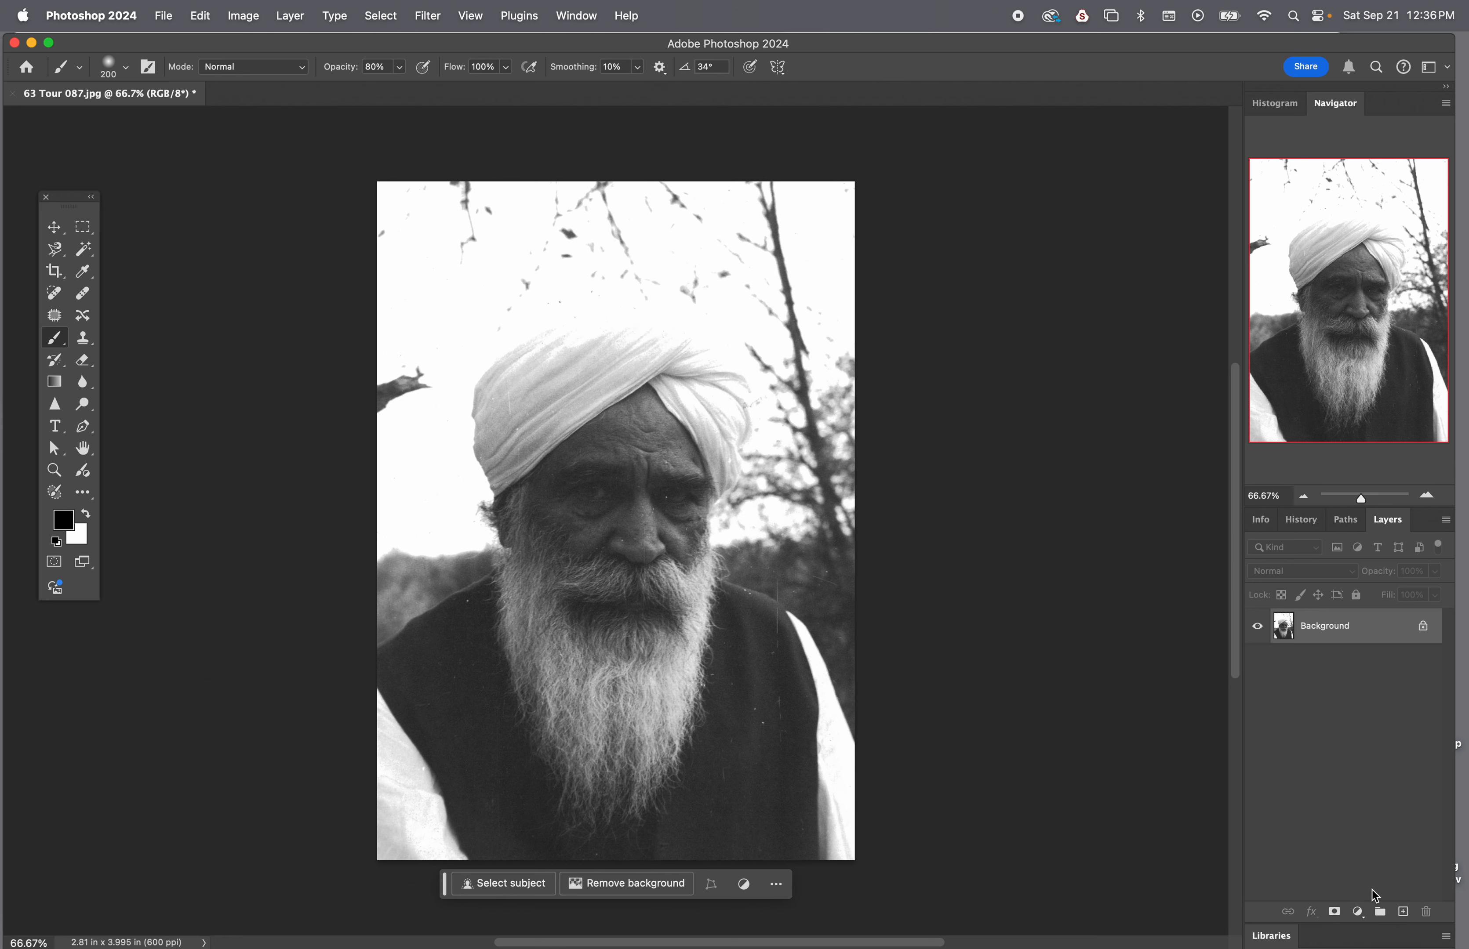
Add a Levels adjustment layer above the Background with its black input level set to 35, without an extra mask
left_click(1356, 914)
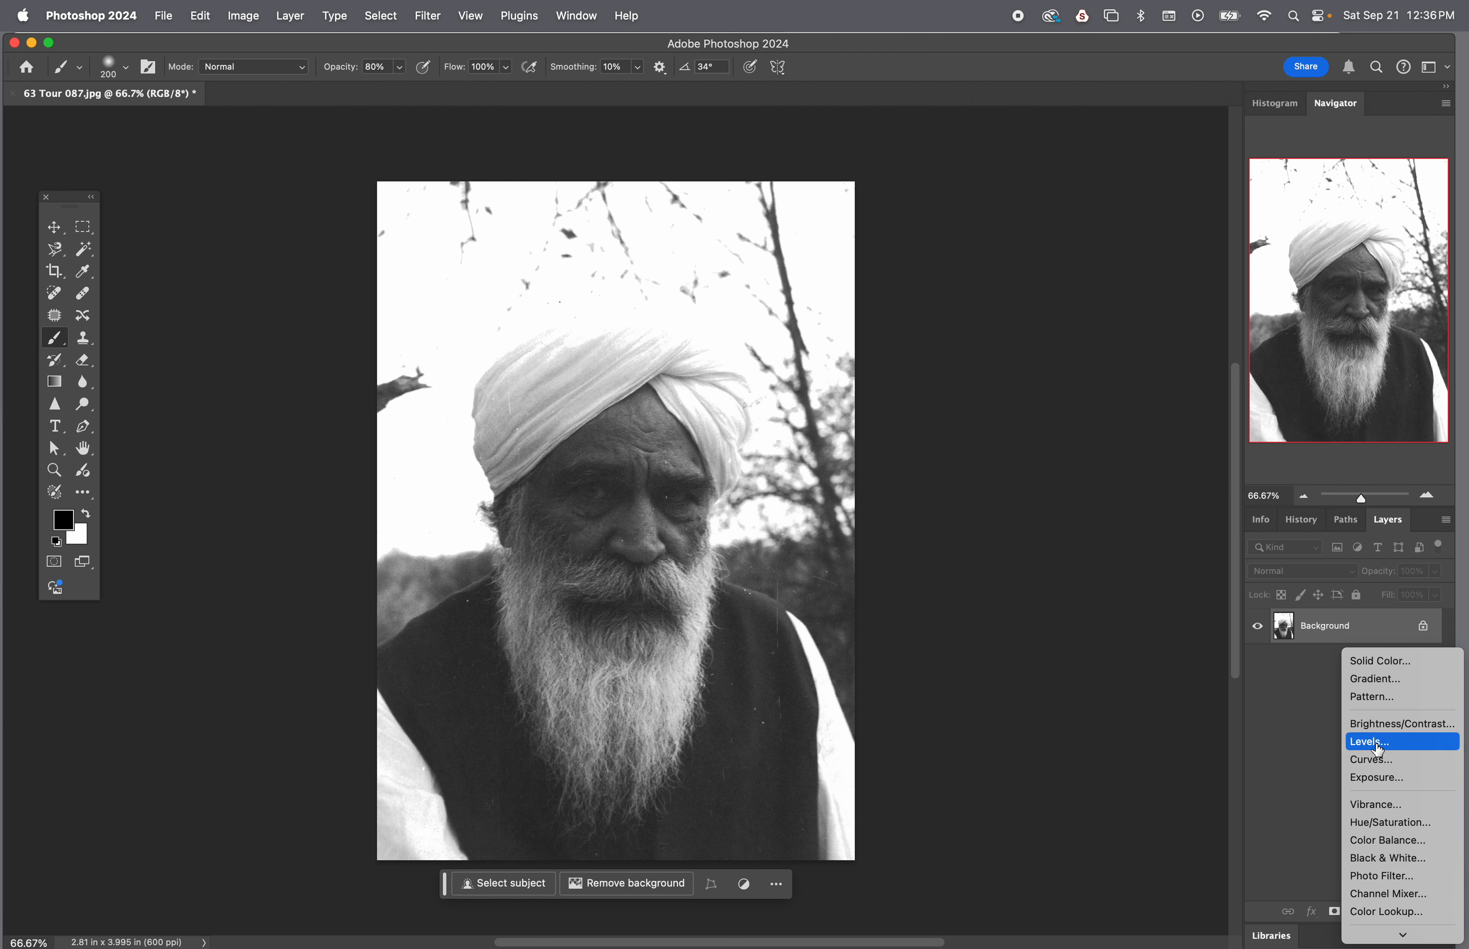
left_click(1363, 736)
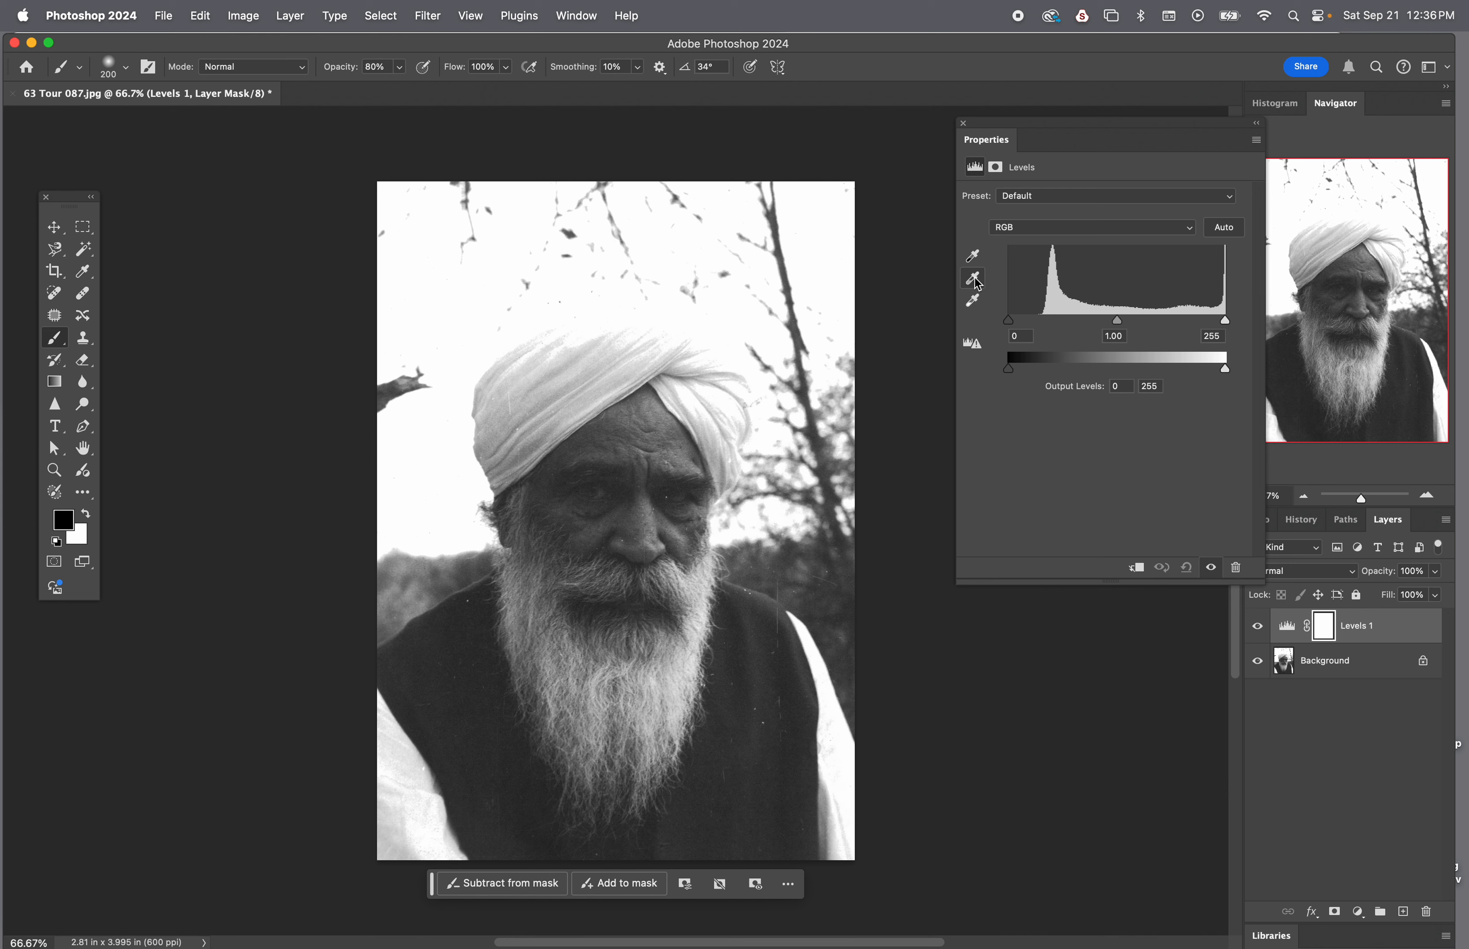
left_click_drag(1008, 321, 1040, 326)
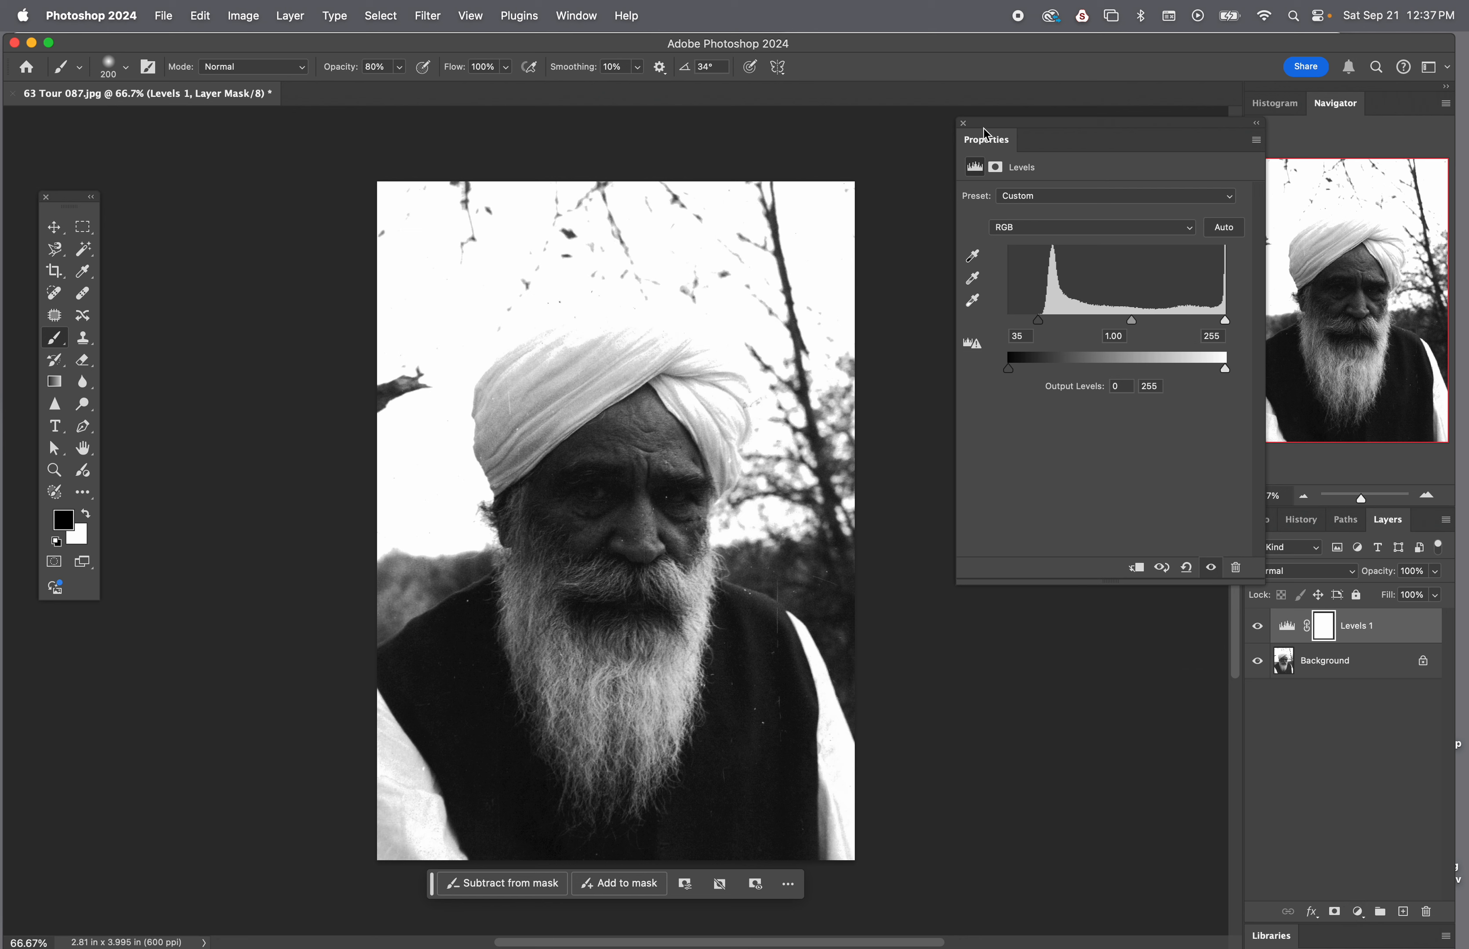
left_click(964, 123)
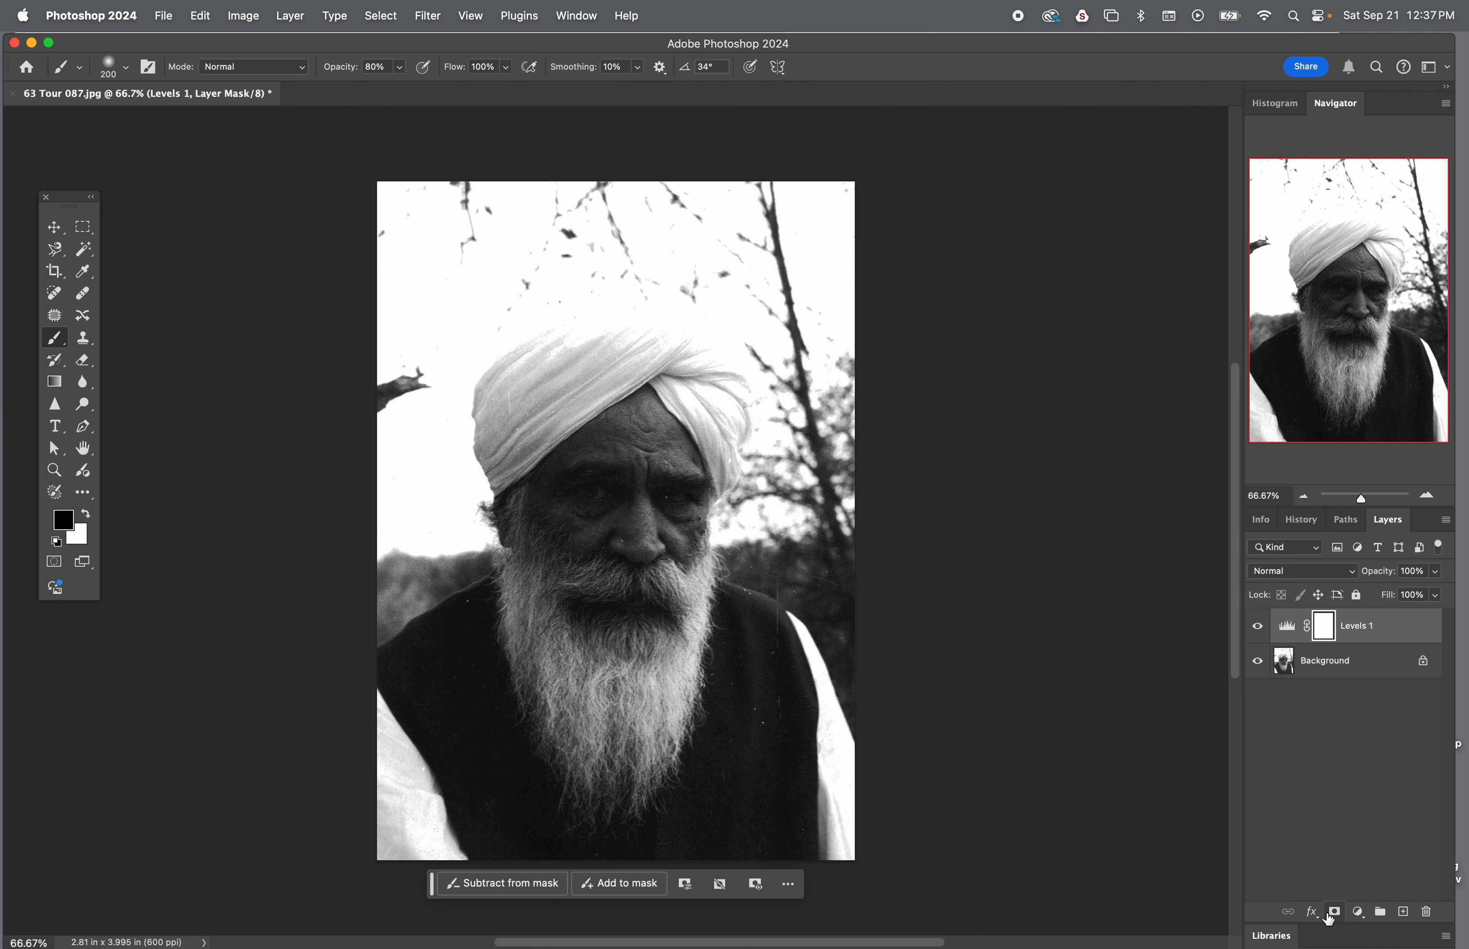
left_click(1335, 913)
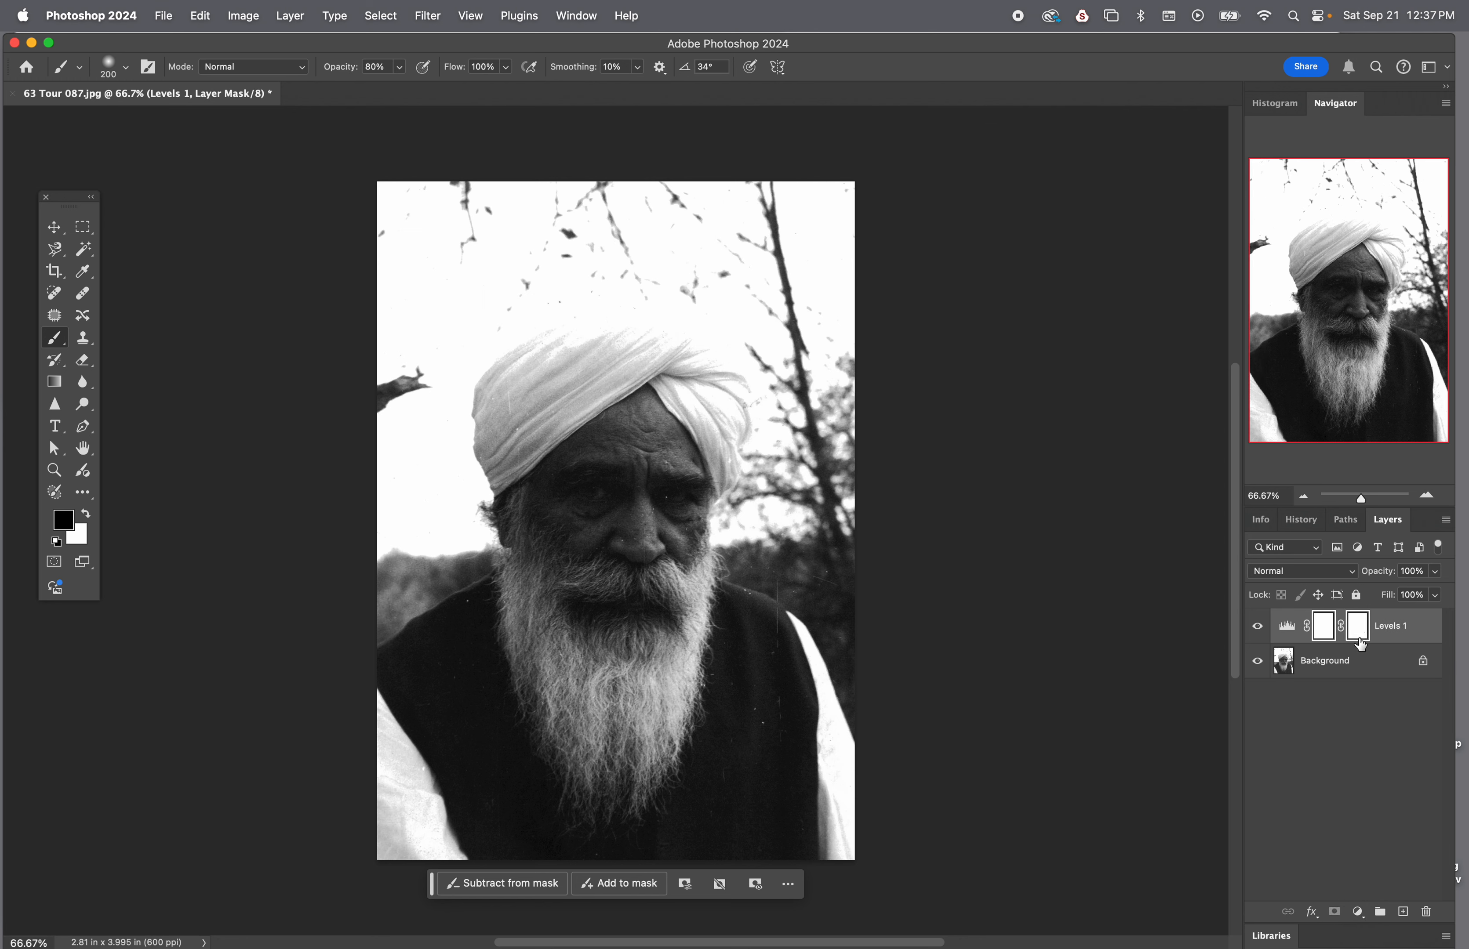
key("super+z")
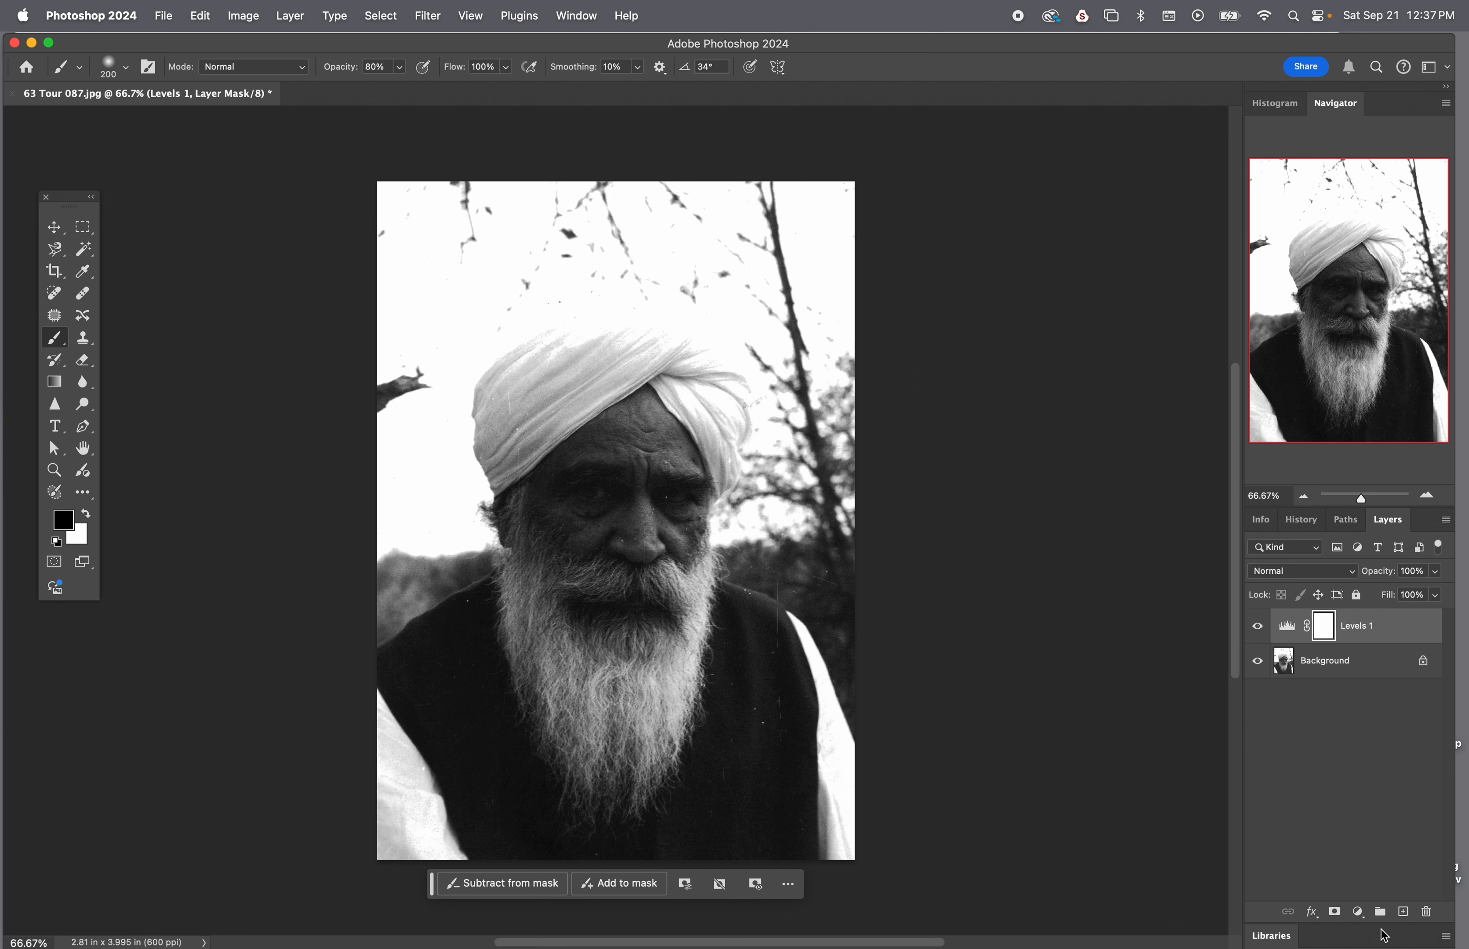
Add another Levels adjustment layer on top with input levels of black 12, midtone 1.95 and white 220
left_click(1357, 913)
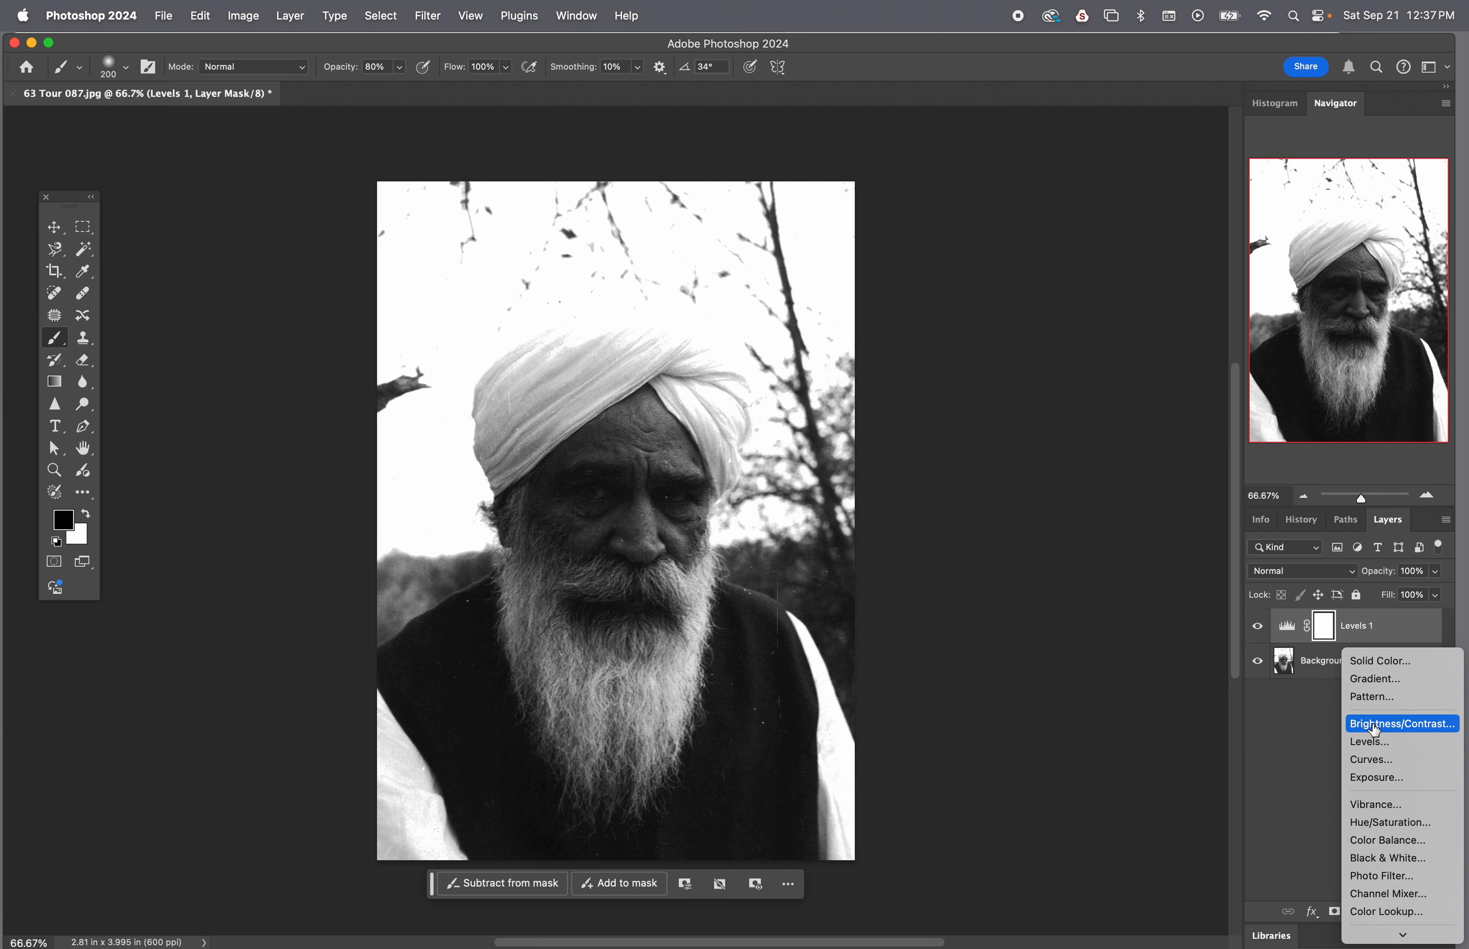
left_click(1371, 742)
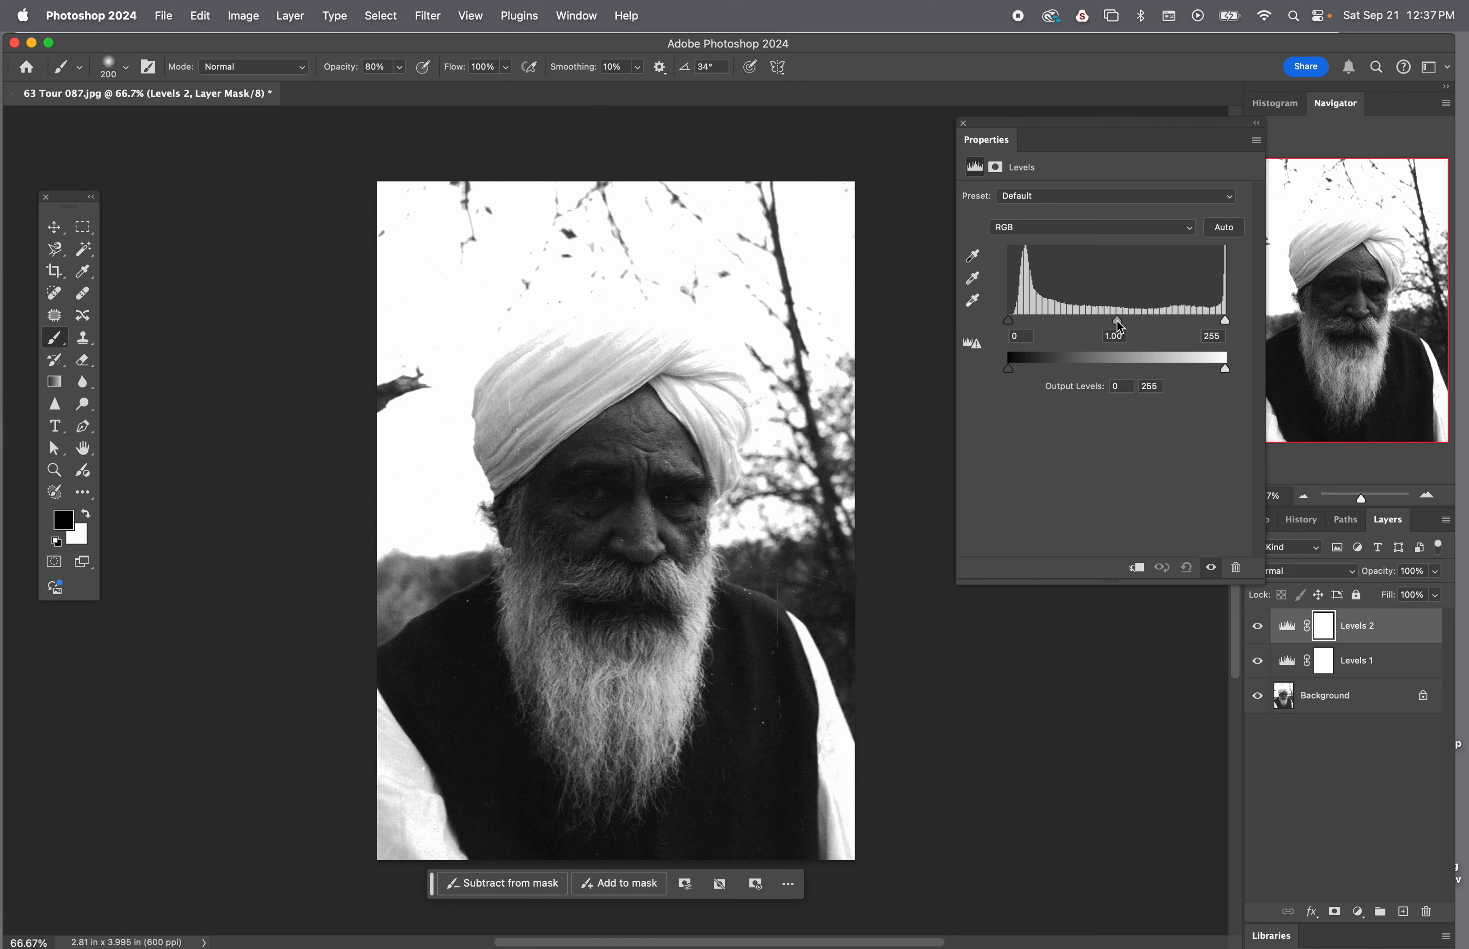
left_click_drag(1117, 322, 1083, 322)
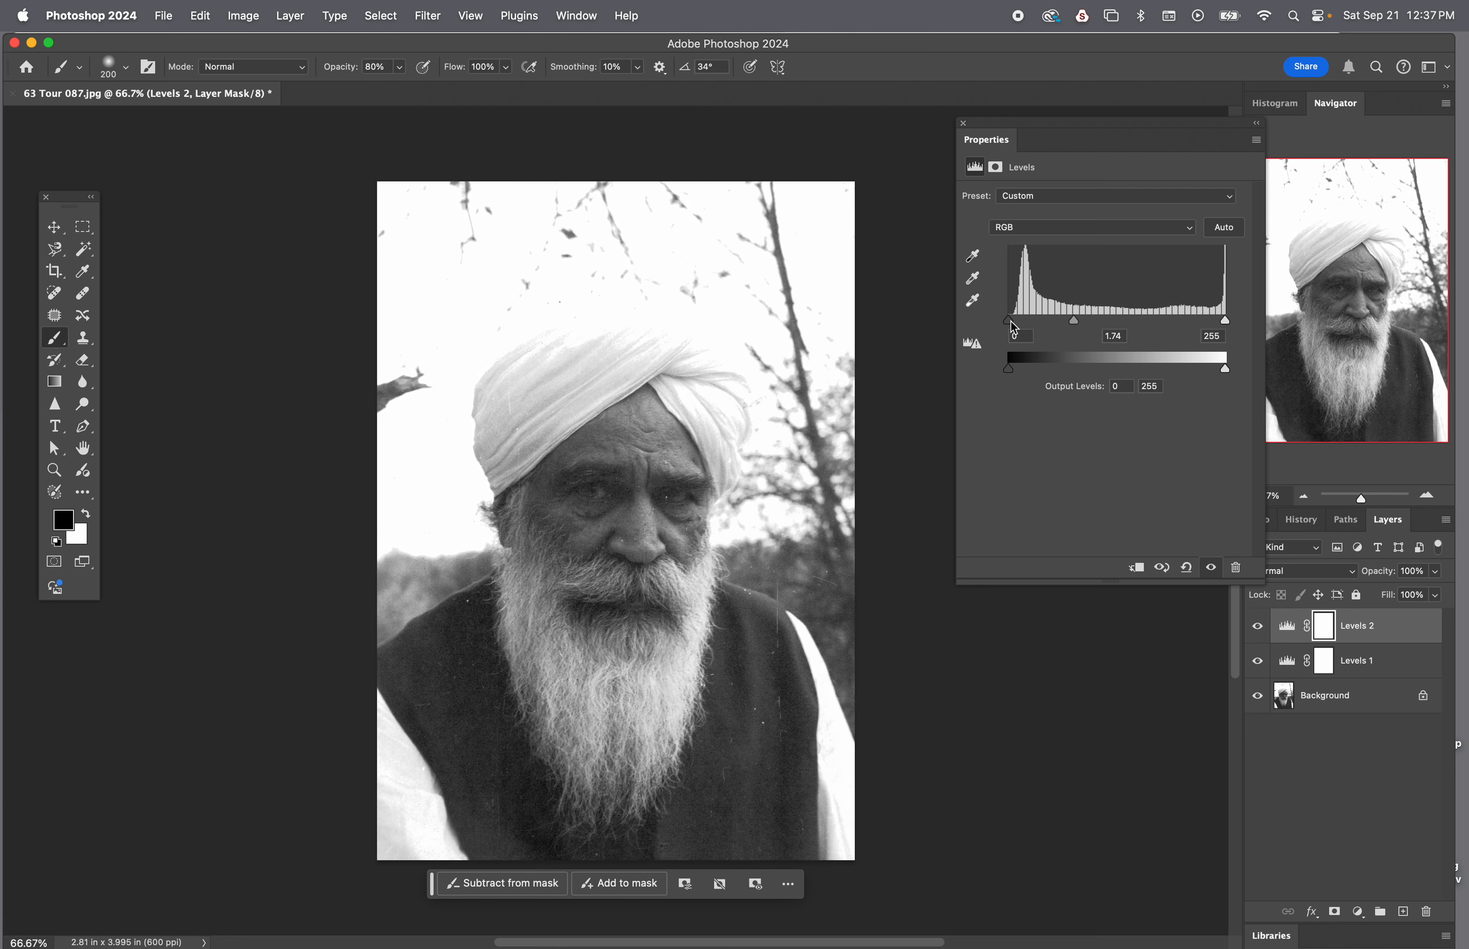
left_click_drag(1014, 328, 1018, 327)
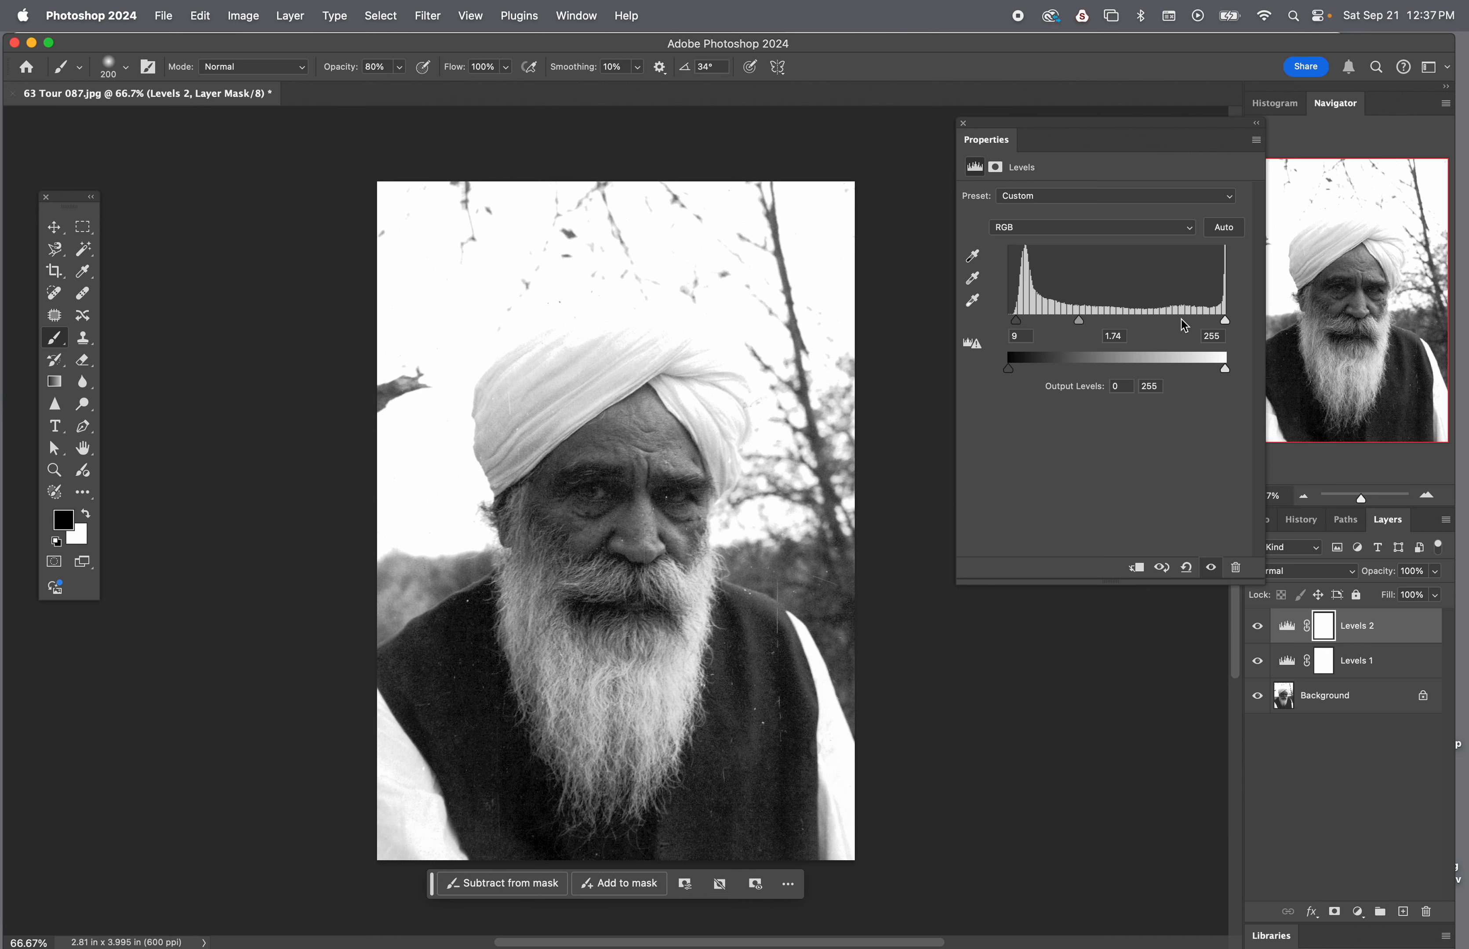
left_click_drag(1231, 325, 1200, 325)
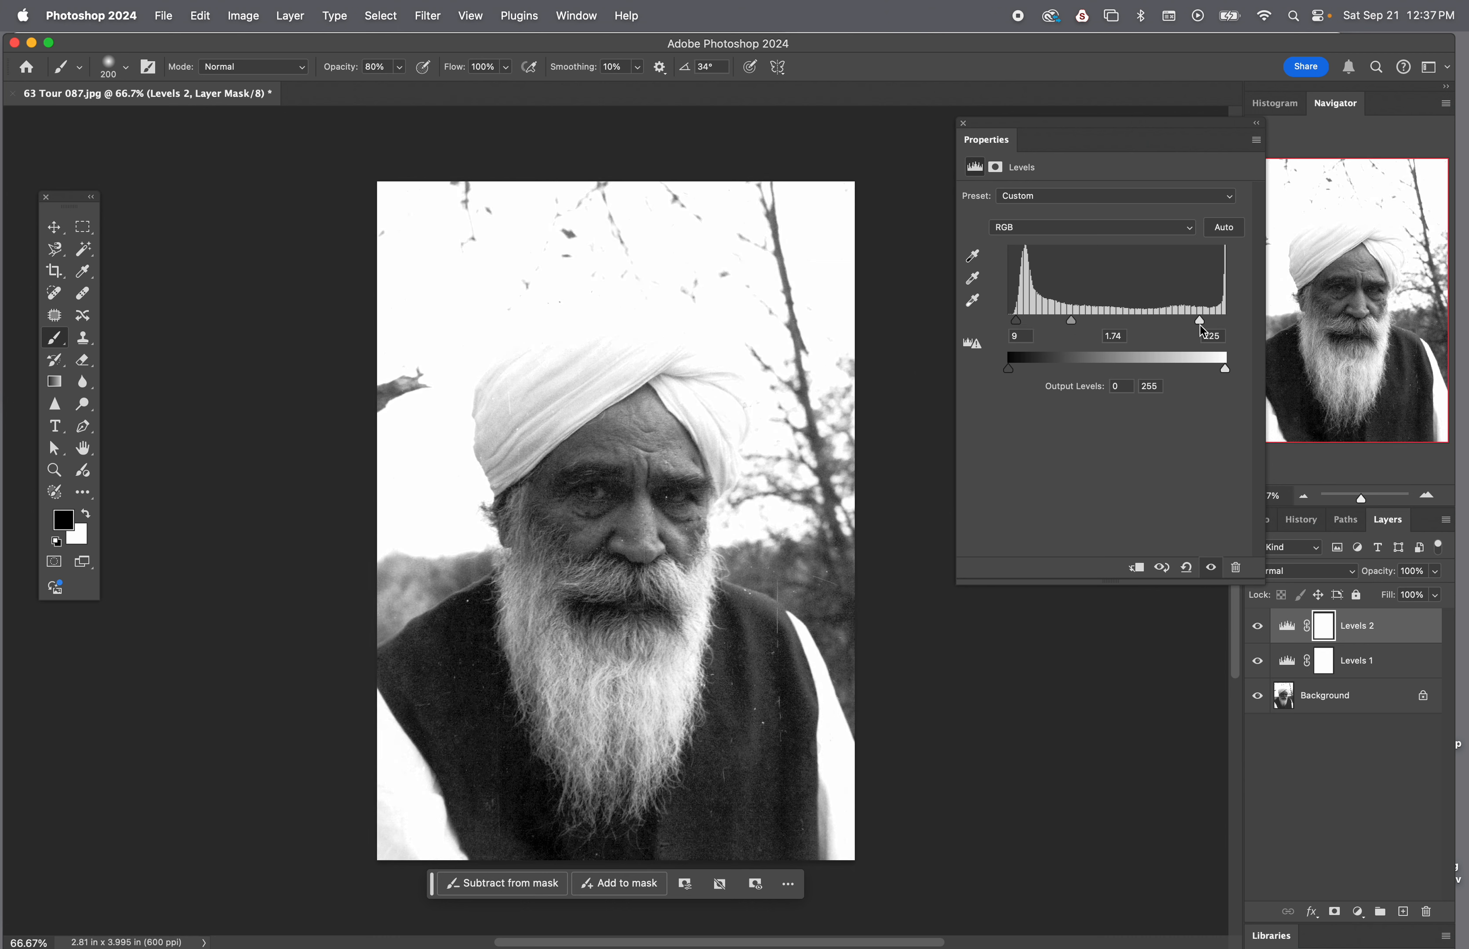
left_click_drag(1074, 320, 1020, 324)
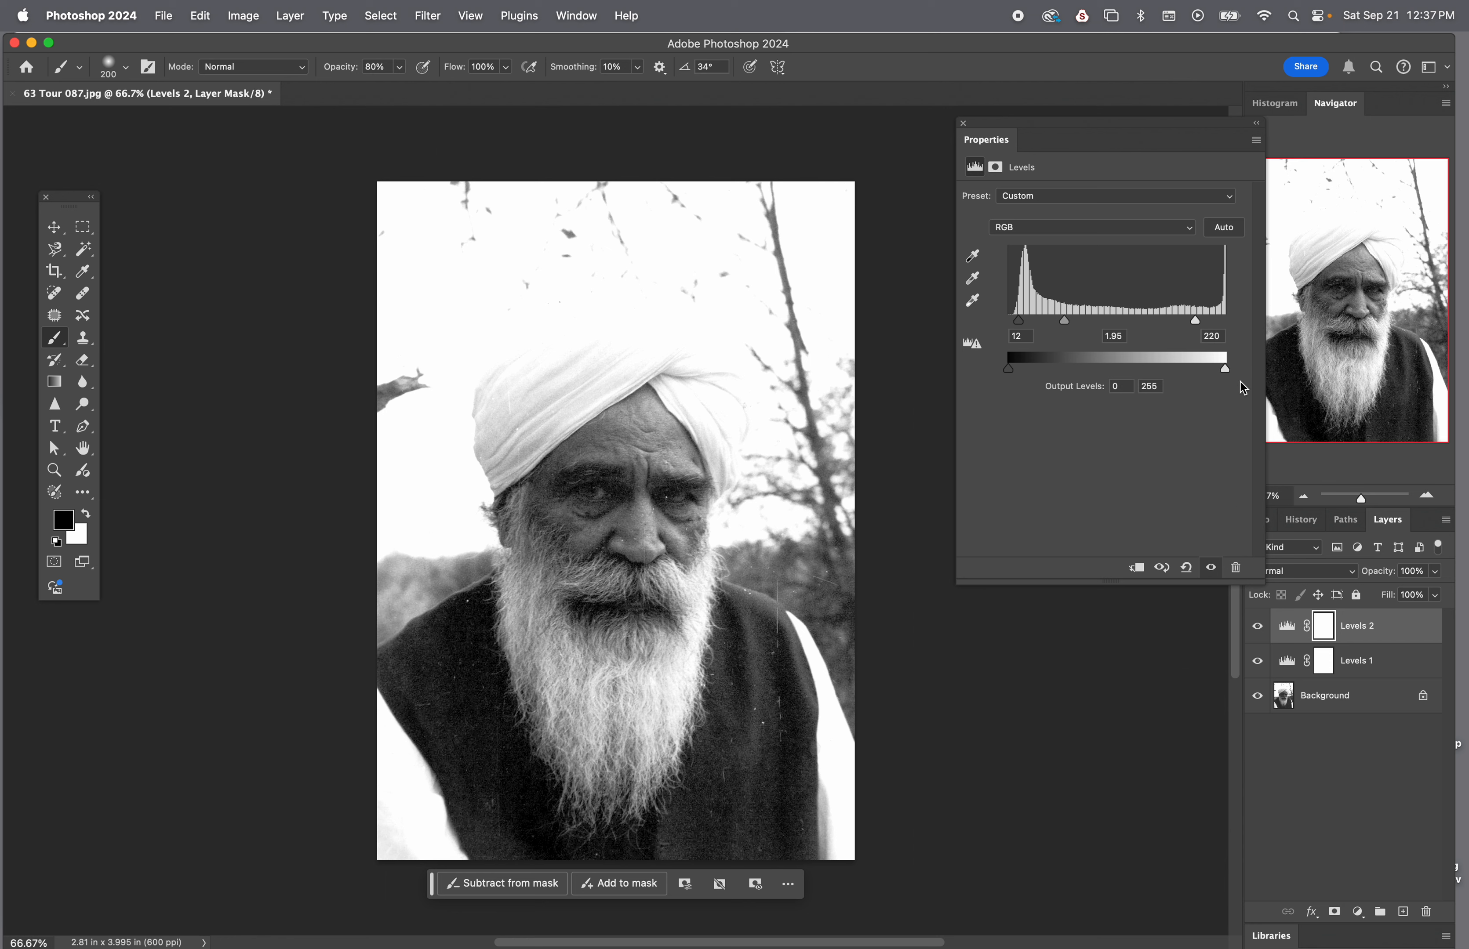
left_click(964, 124)
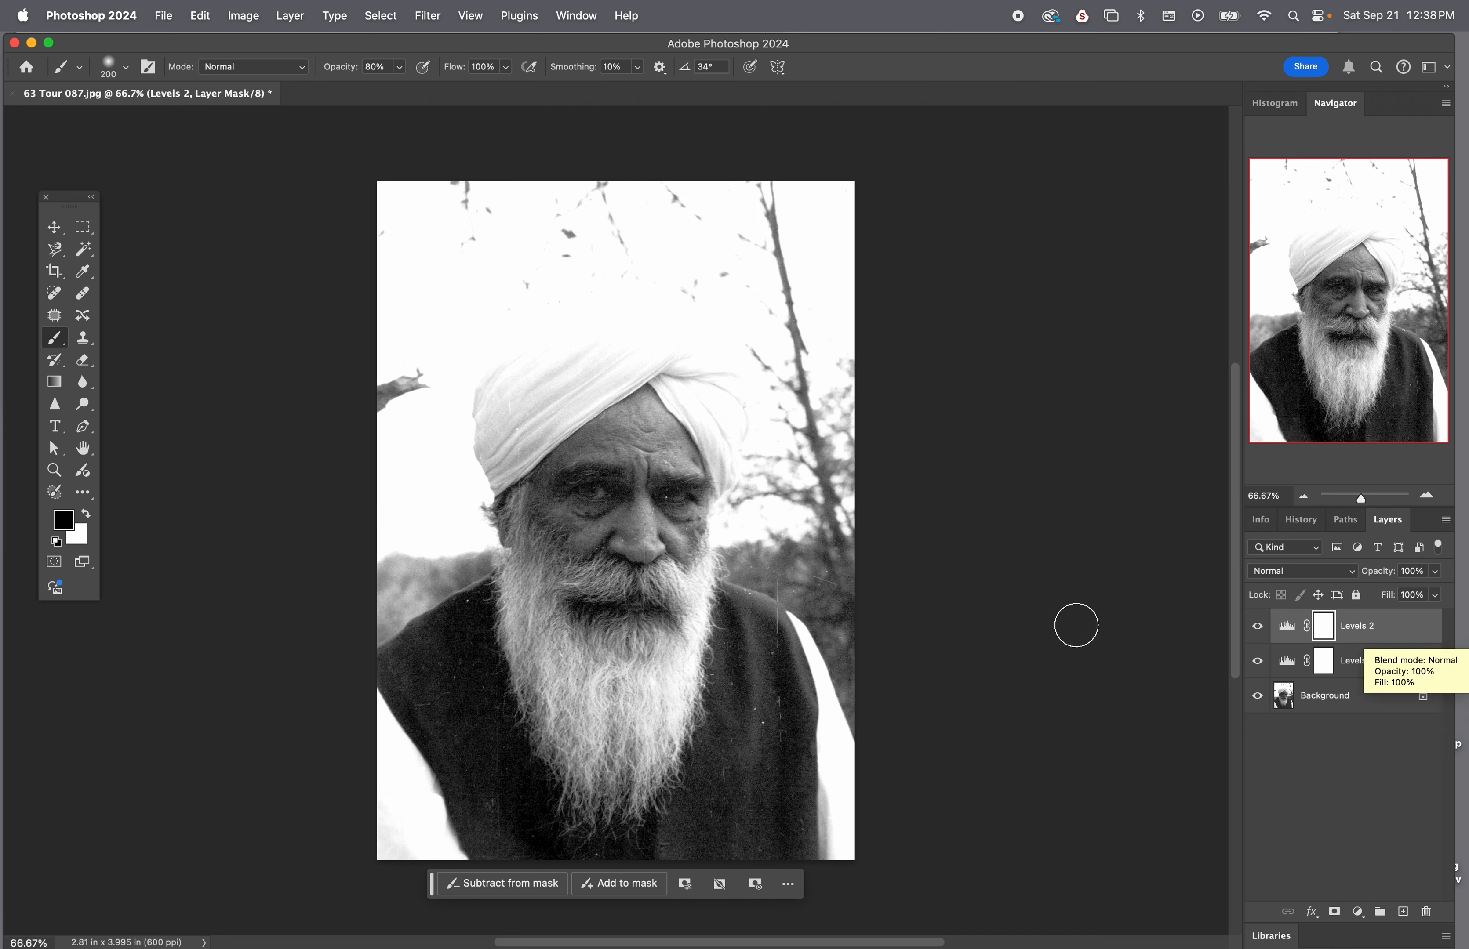
left_click(180, 17)
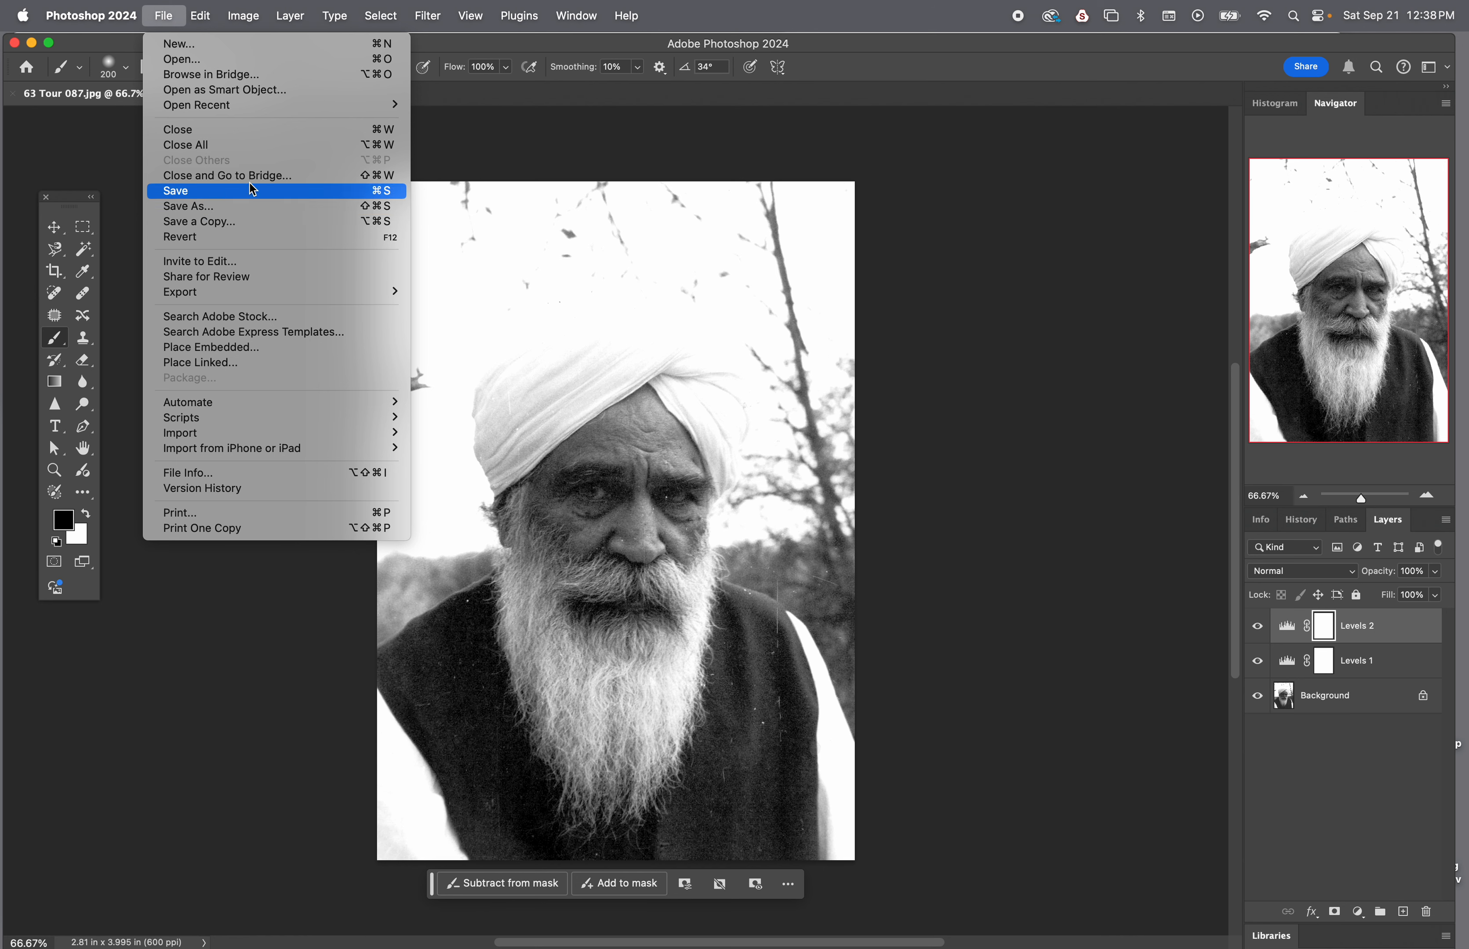
left_click(201, 198)
left_click(162, 15)
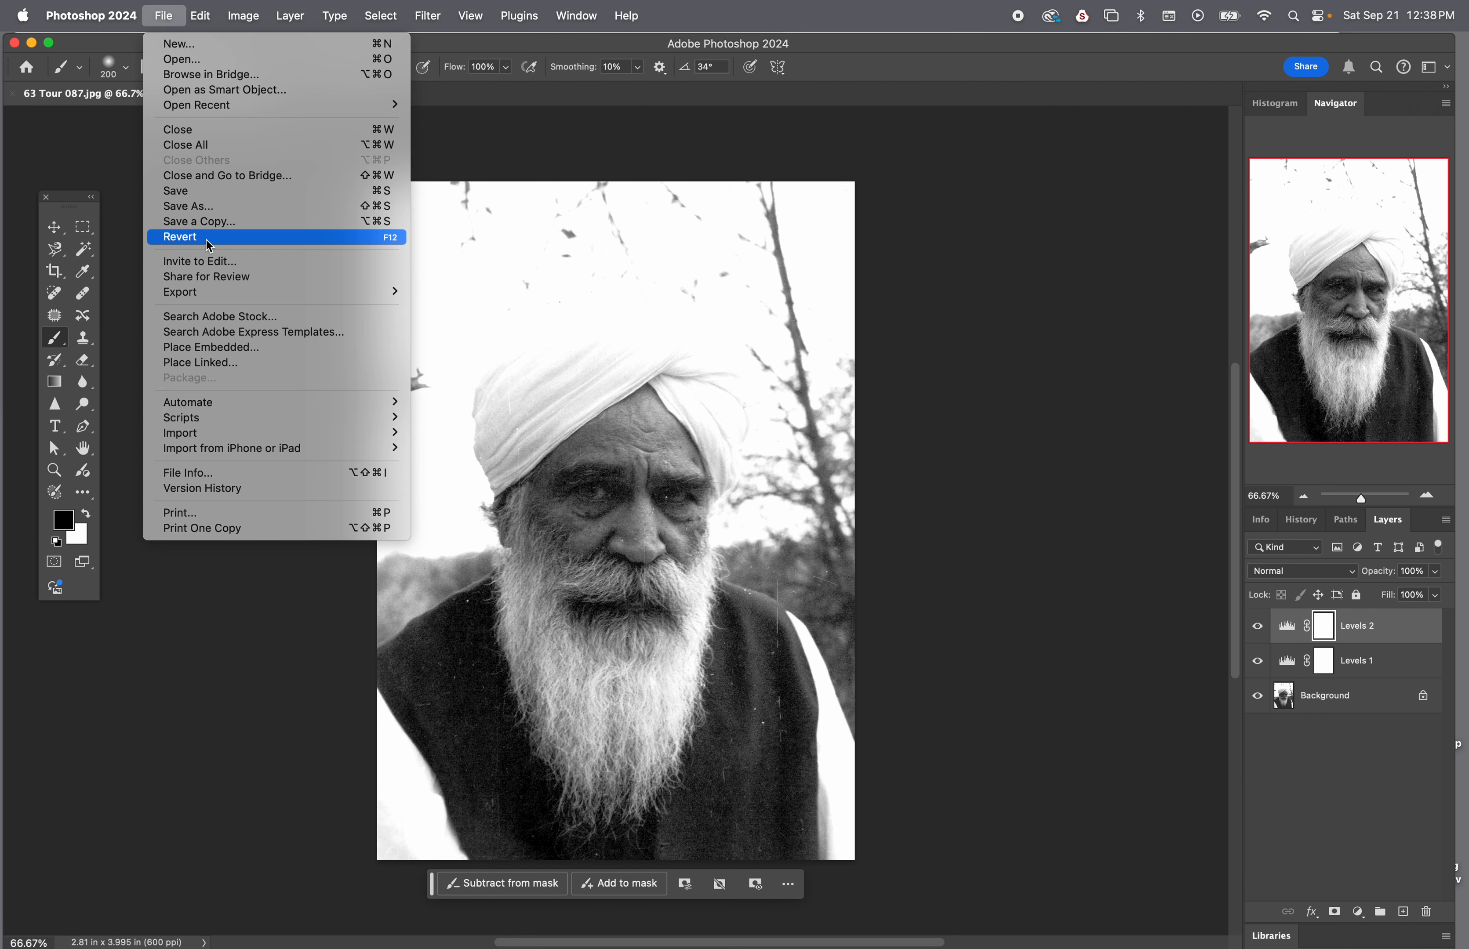
left_click(211, 222)
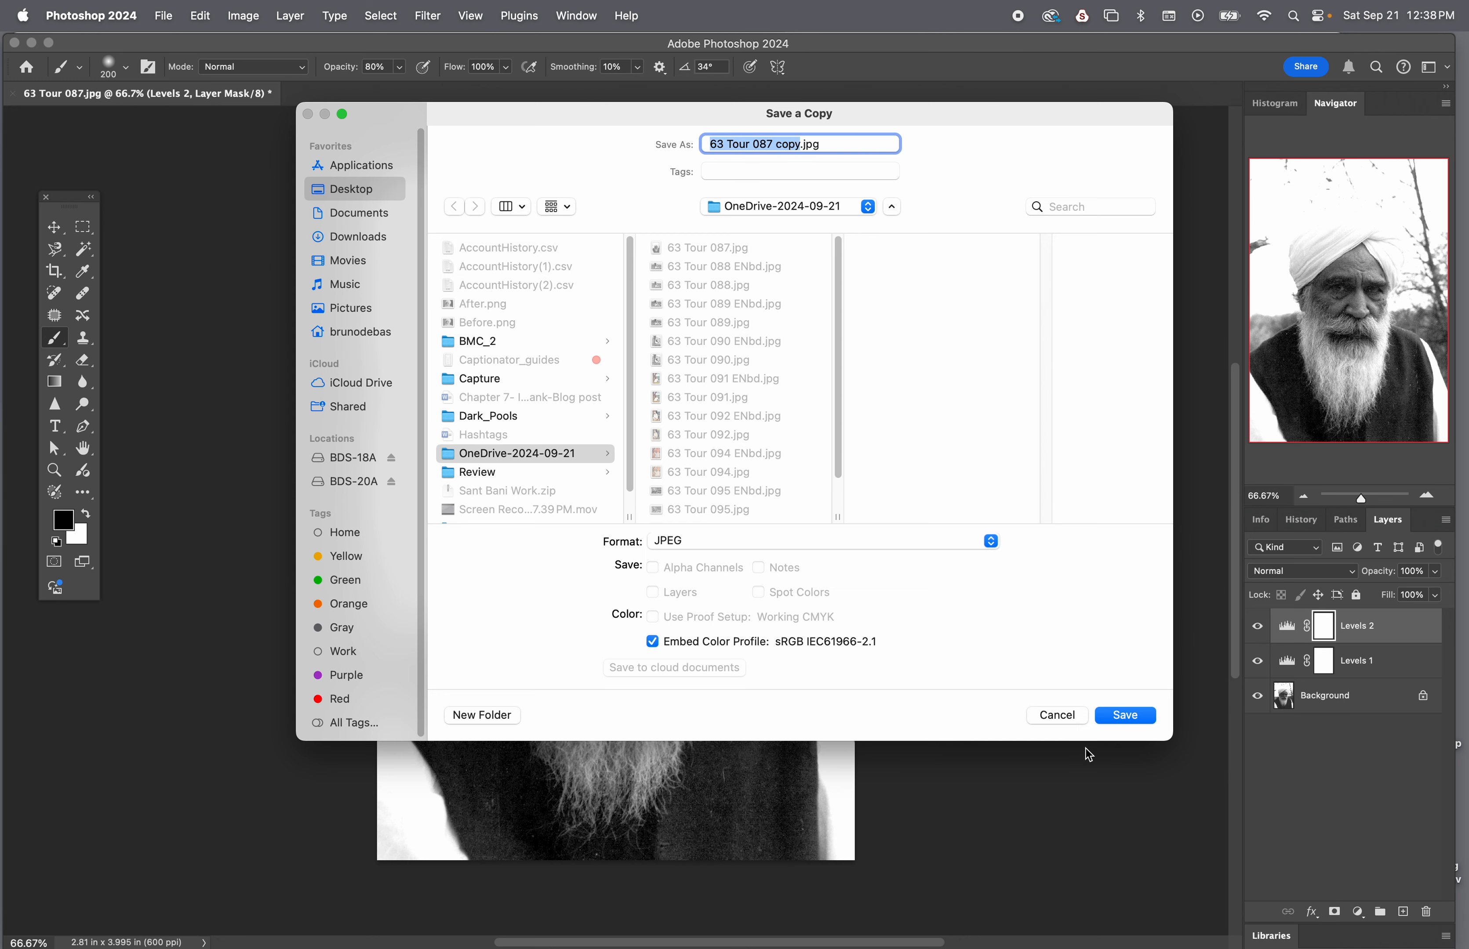
left_click(1057, 716)
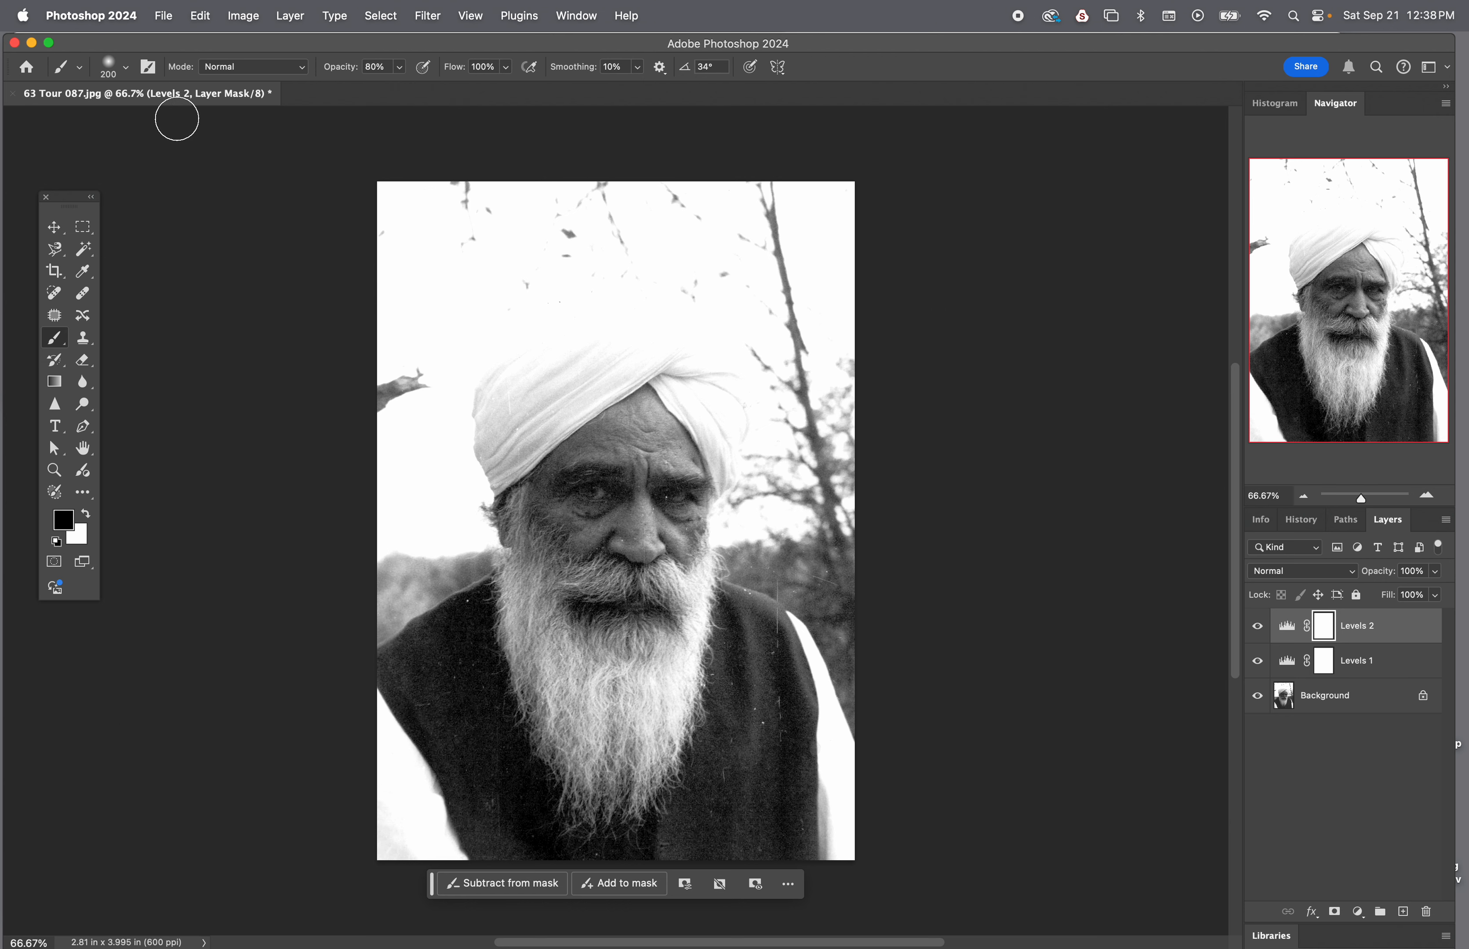
Save the layered photo as 63 Tour 087.psd in Photoshop format with a Red tag and Maximize Compatibility enabled
left_click(164, 15)
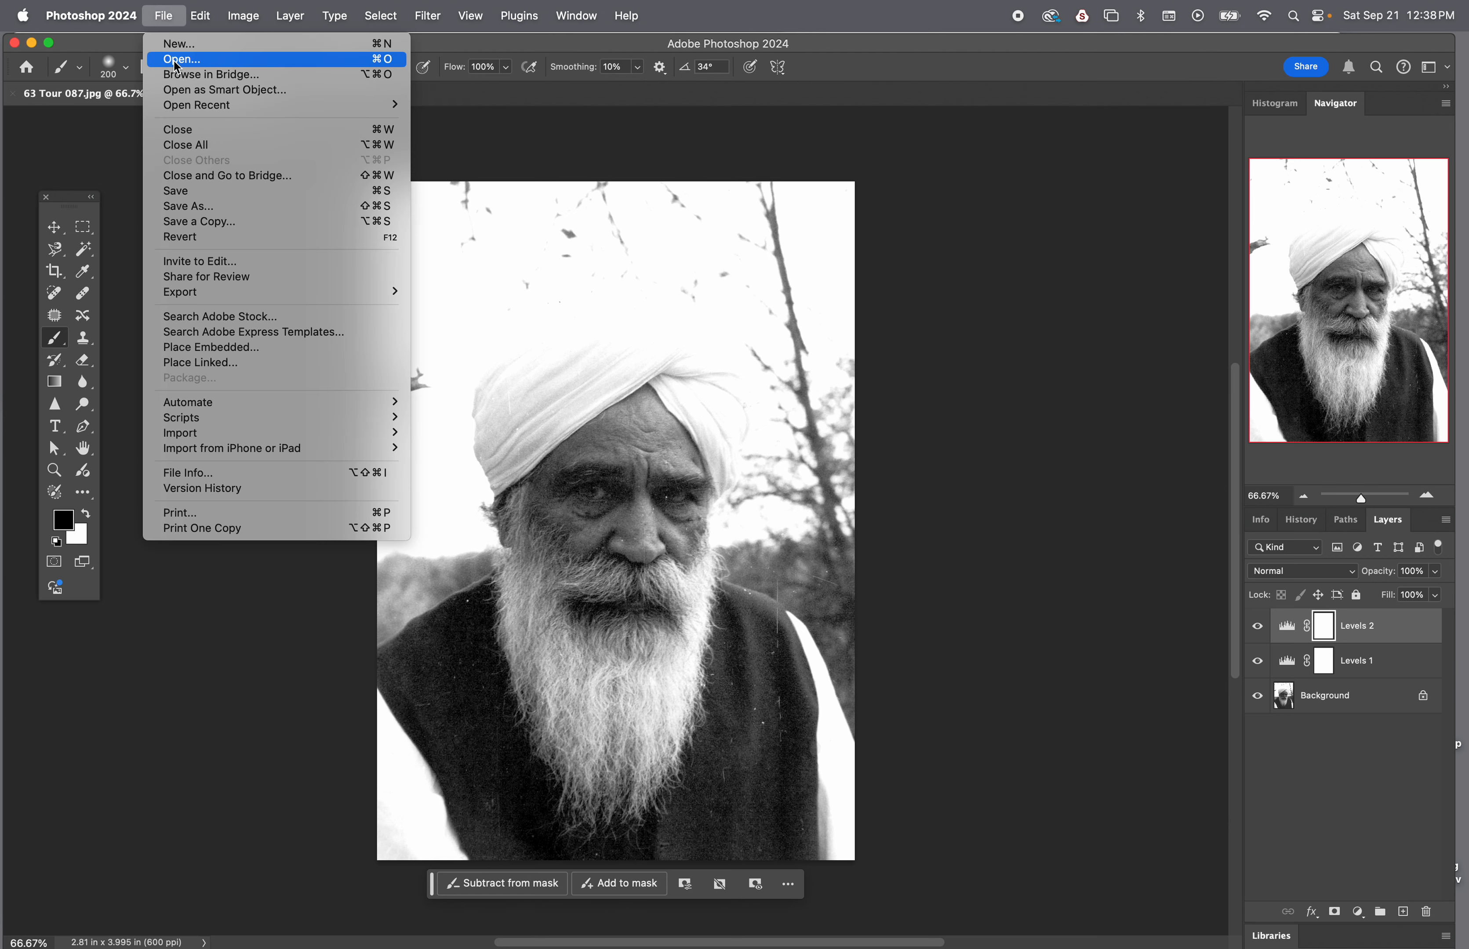
left_click(194, 192)
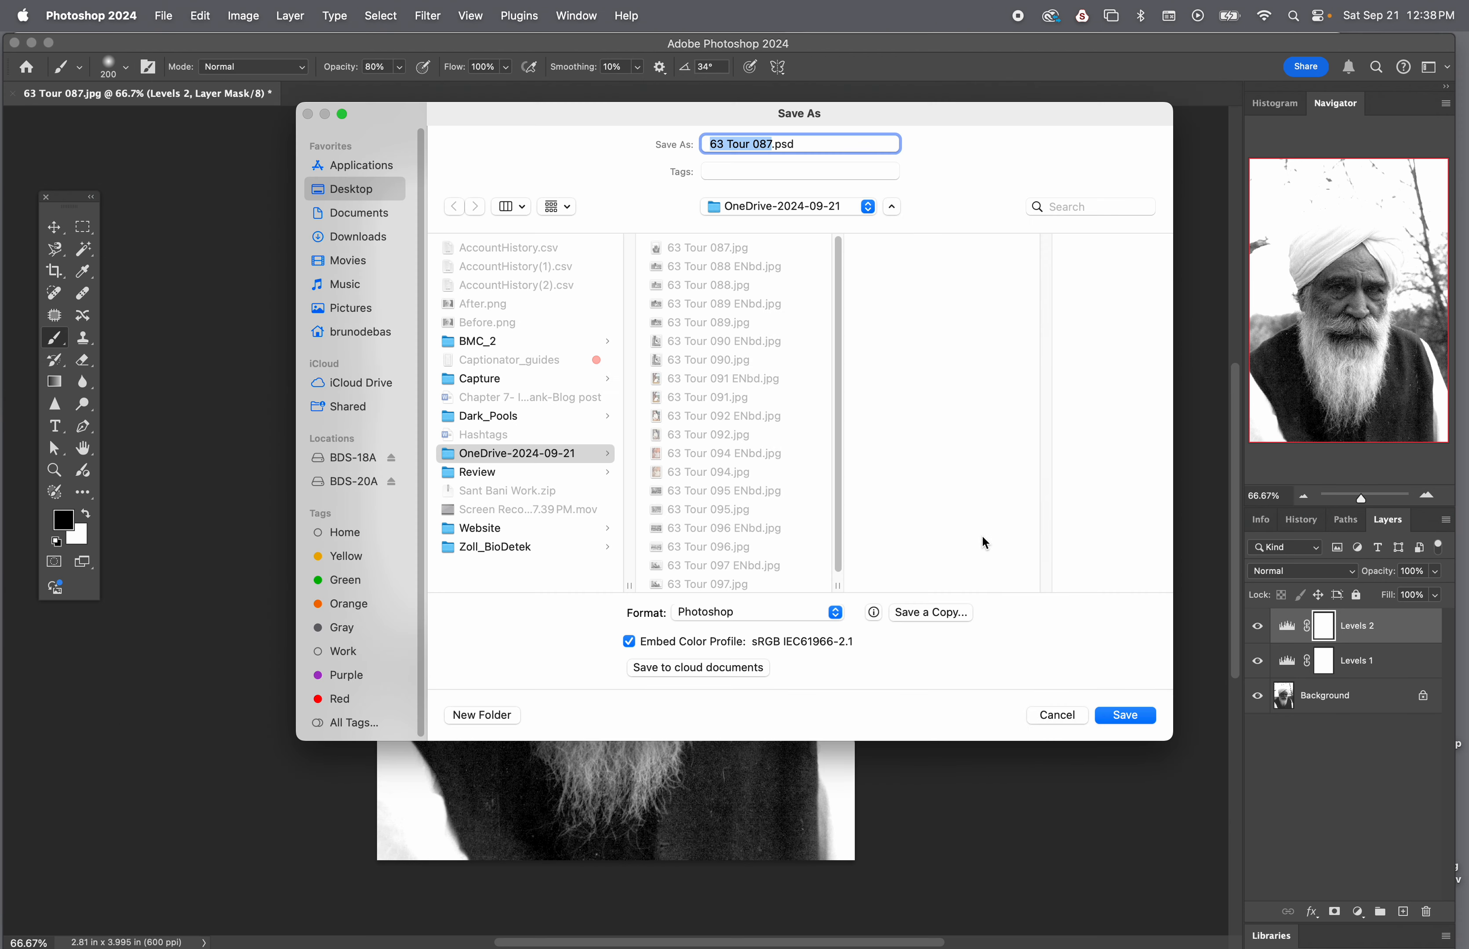
left_click(760, 613)
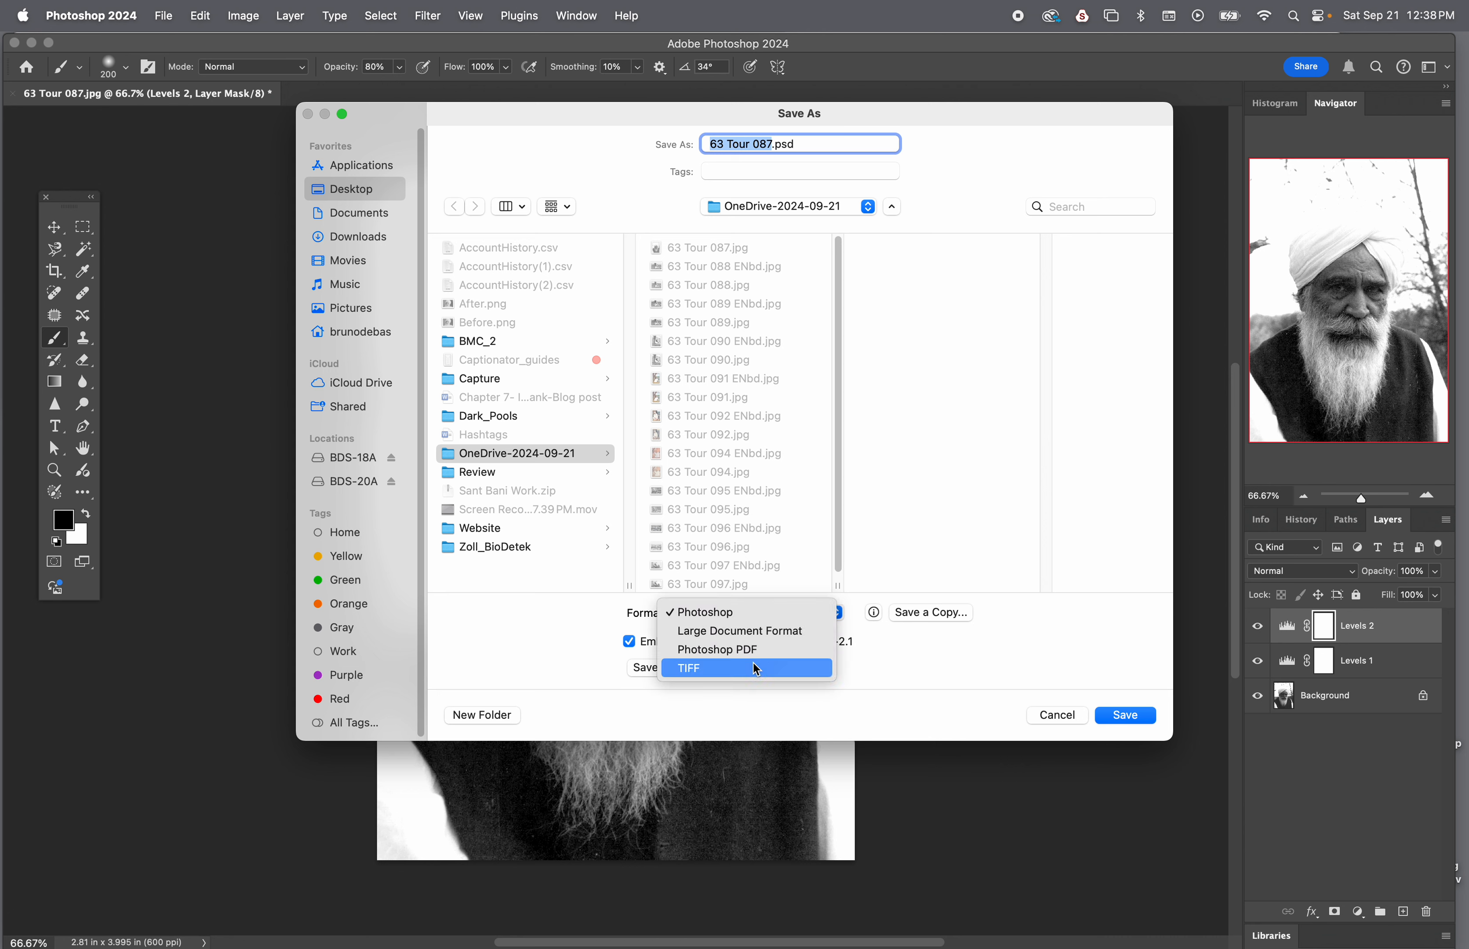
left_click(750, 613)
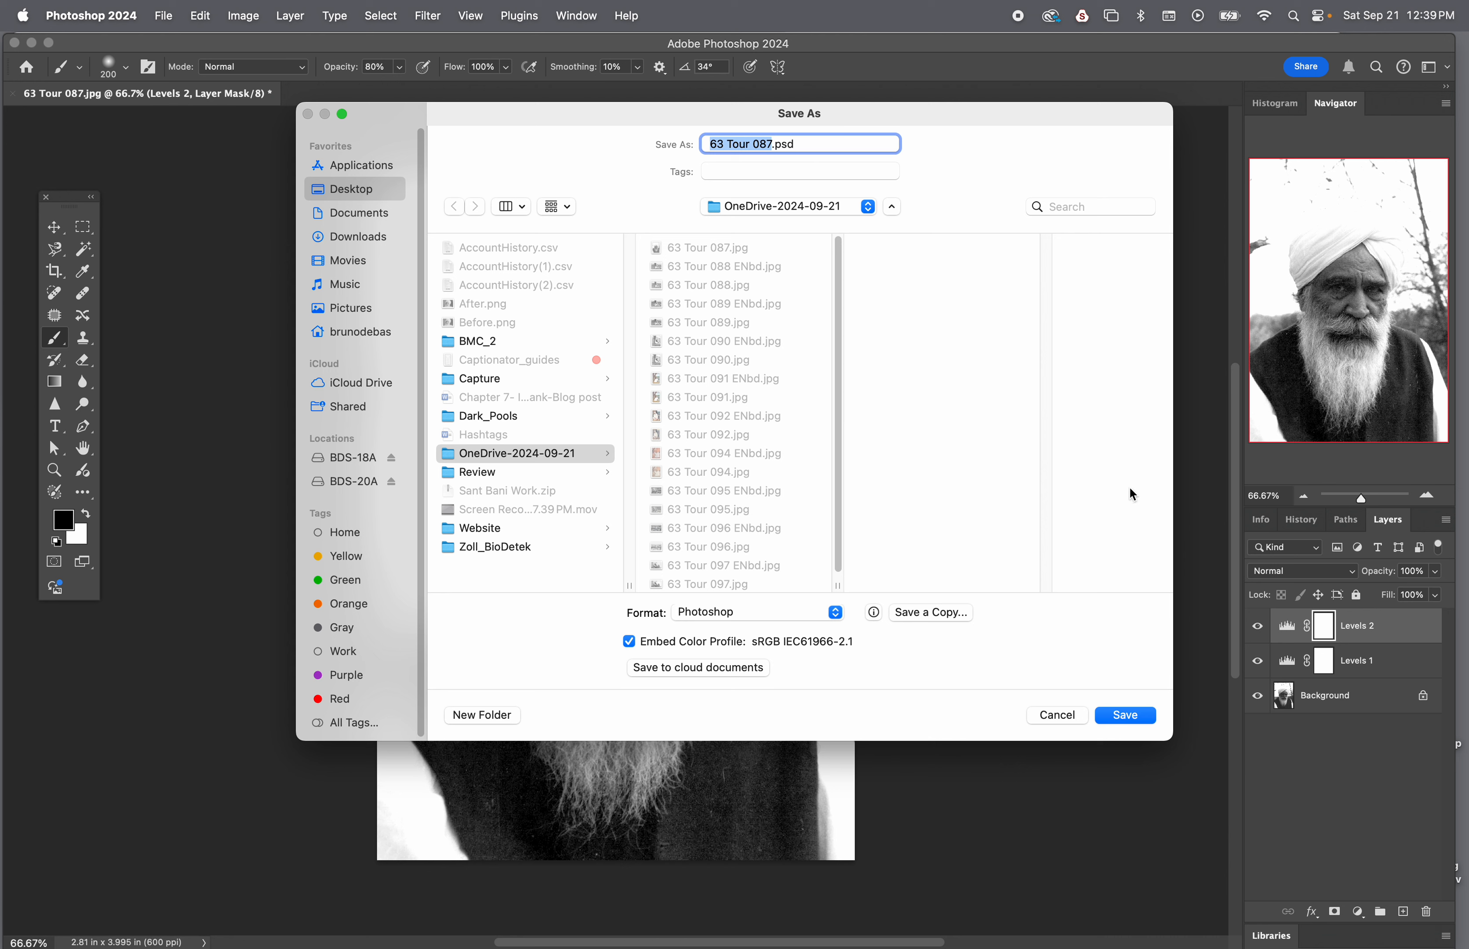
left_click(754, 173)
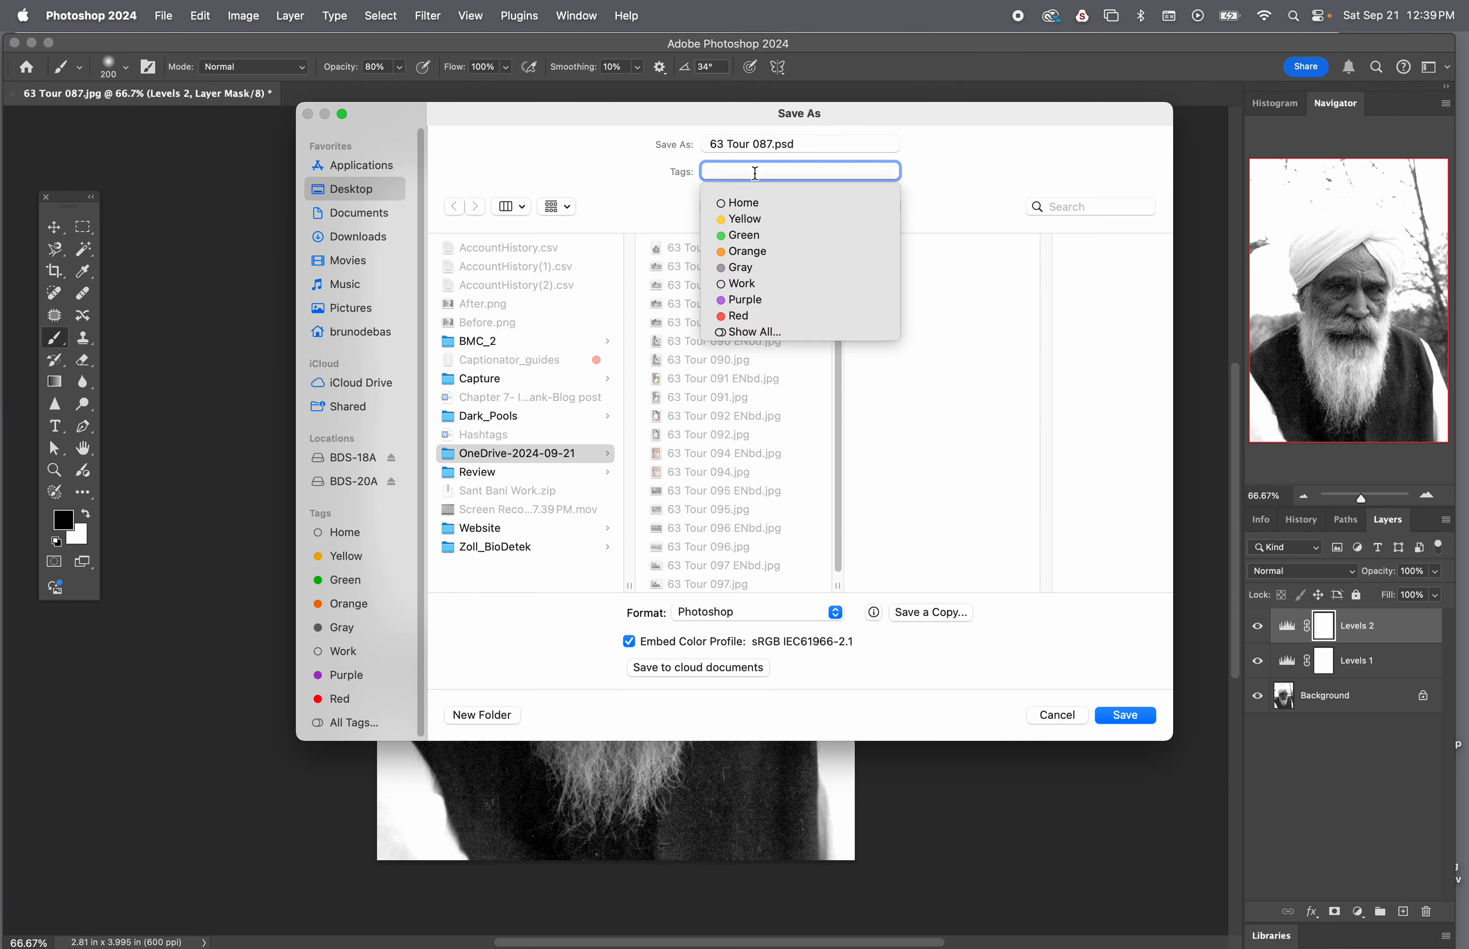
left_click(746, 319)
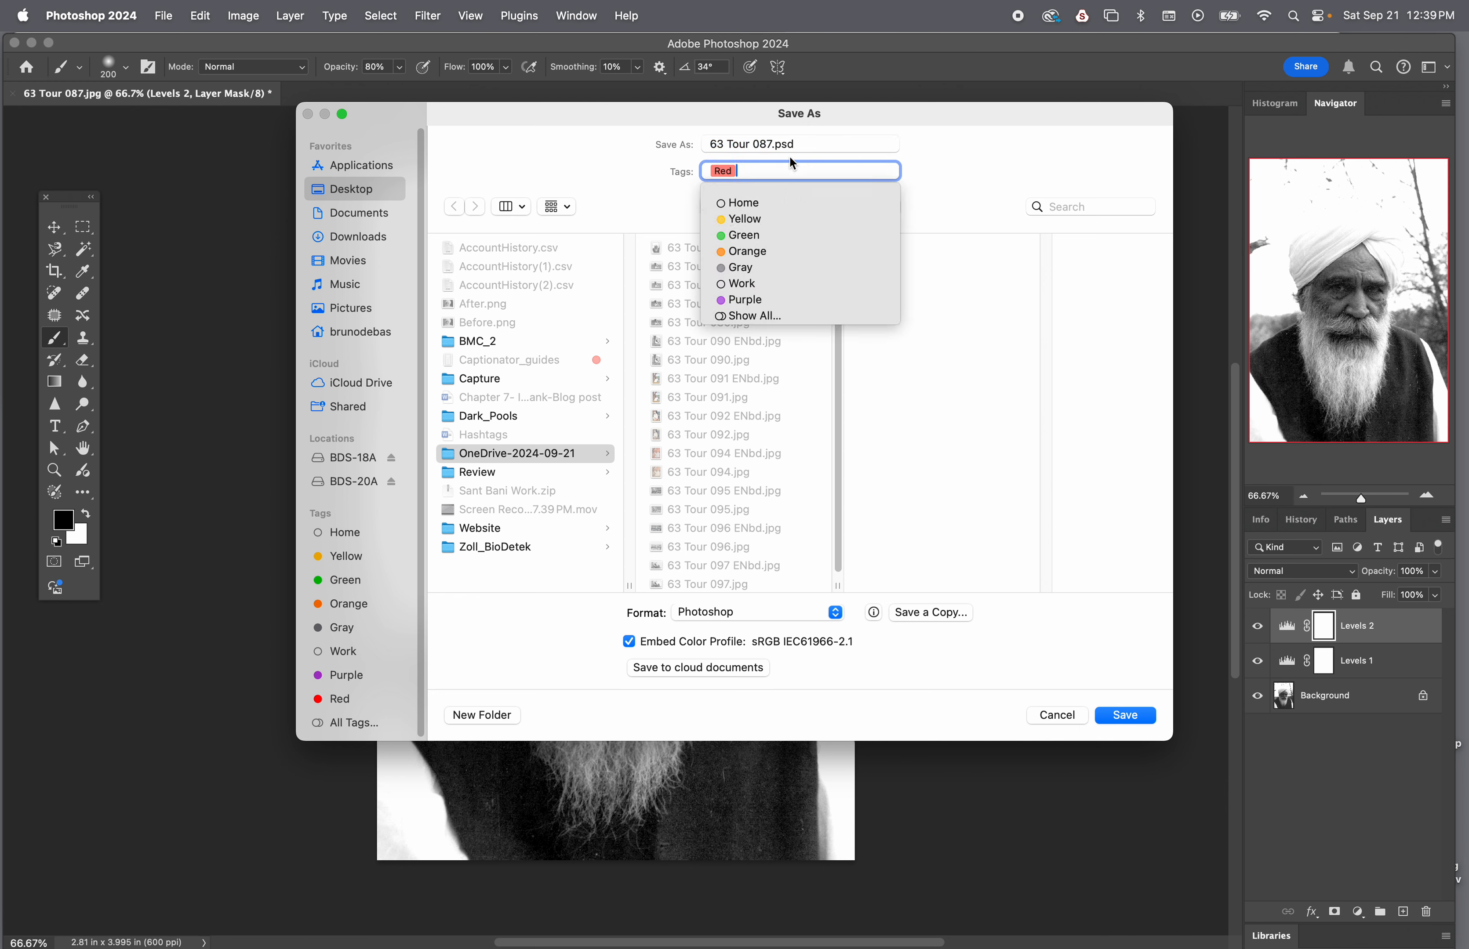
left_click(1120, 716)
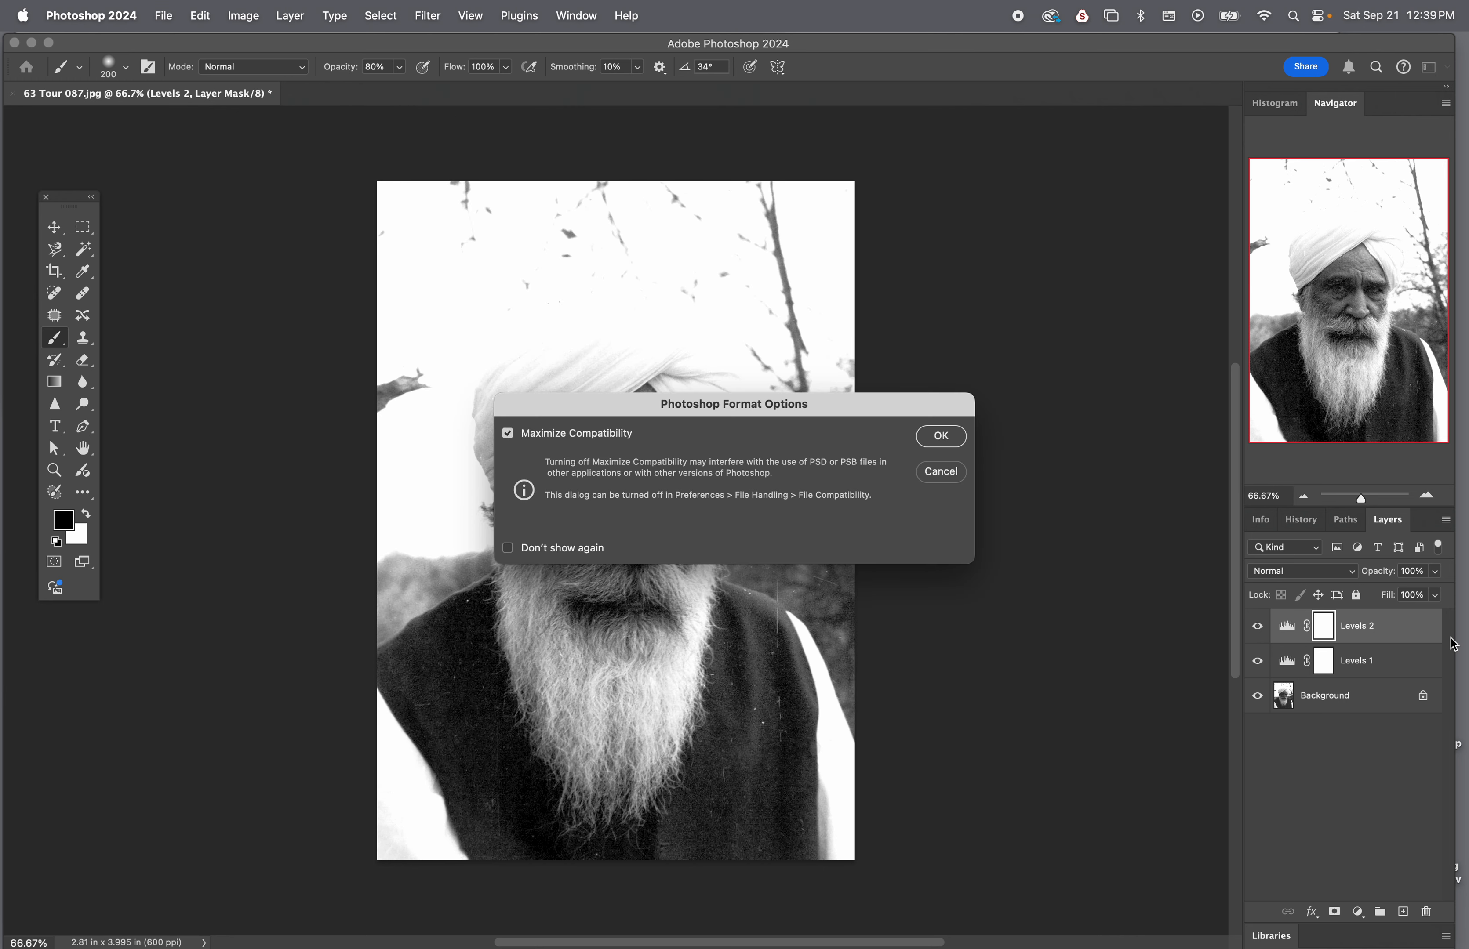
left_click(950, 436)
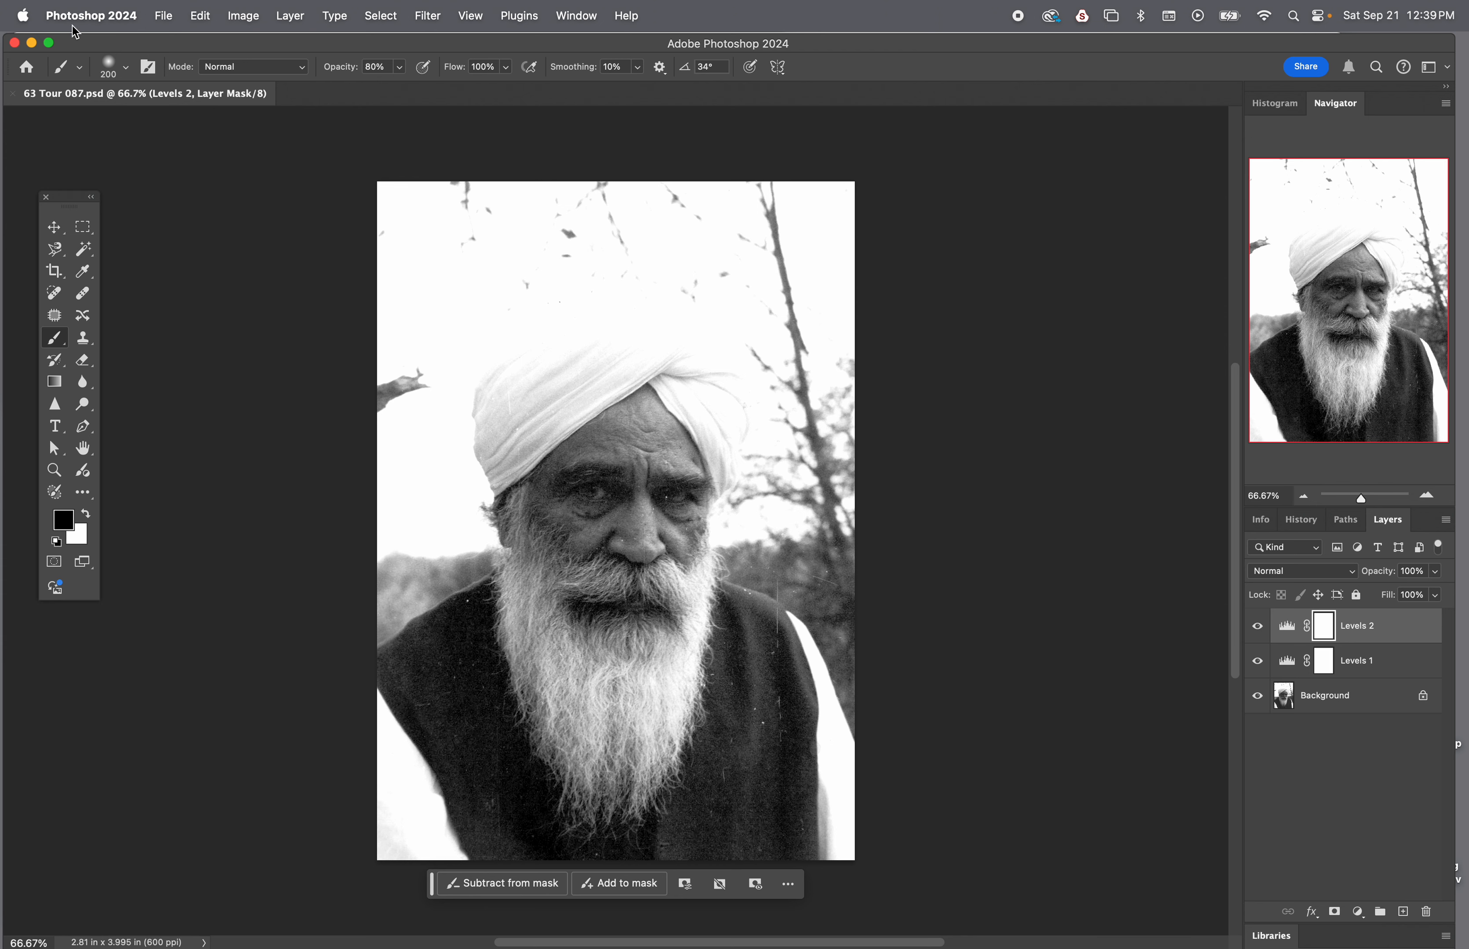
Close the photo, switch to Bridge and give 63 Tour 087.psd a five-star rating
left_click(14, 42)
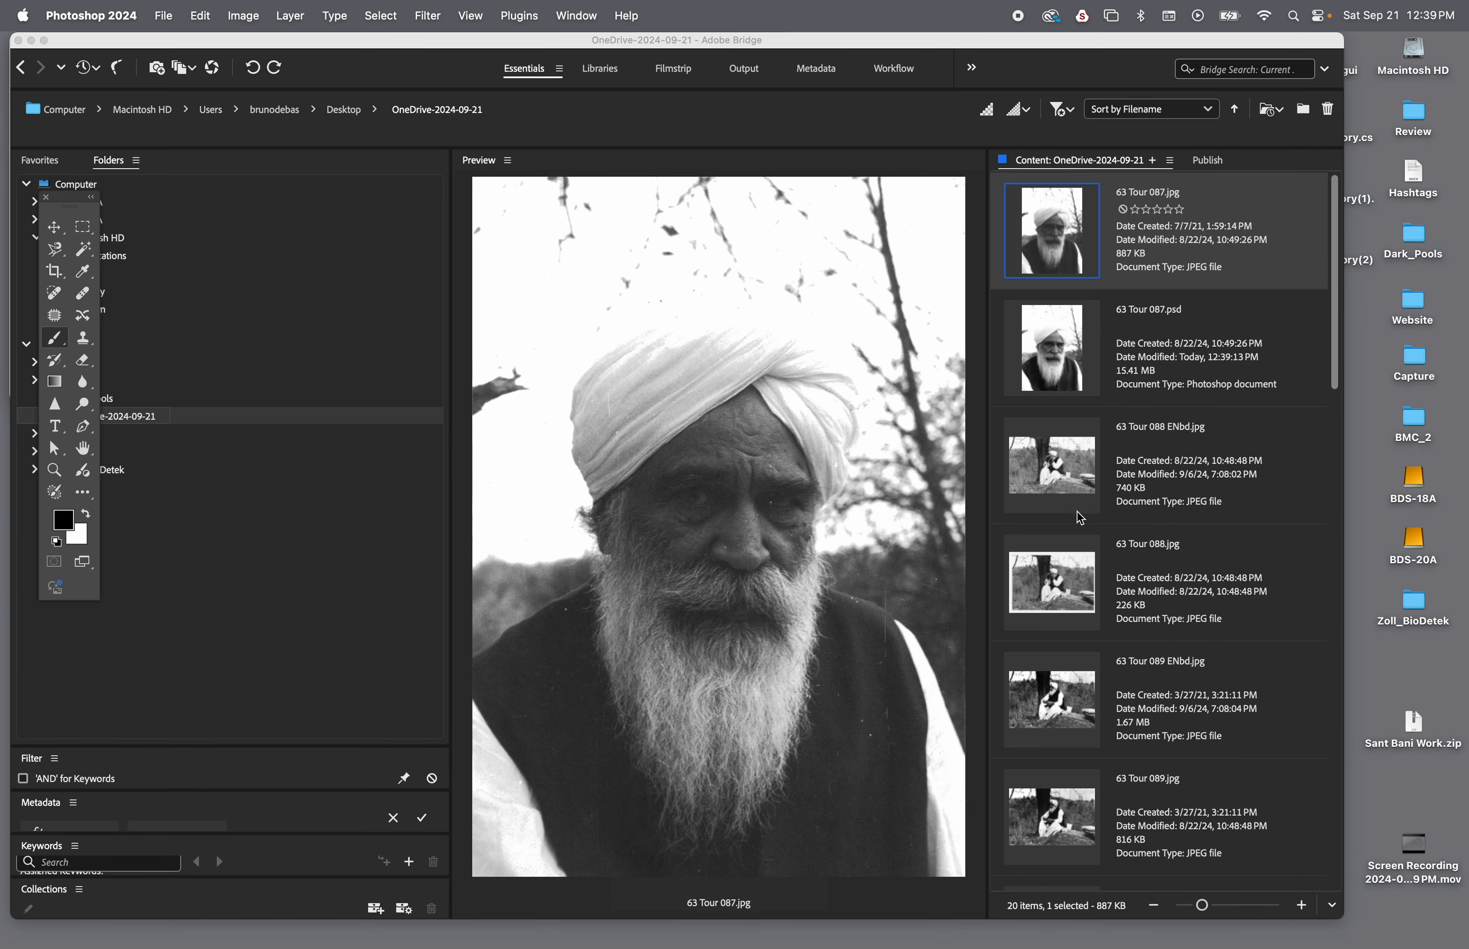
left_click(1053, 365)
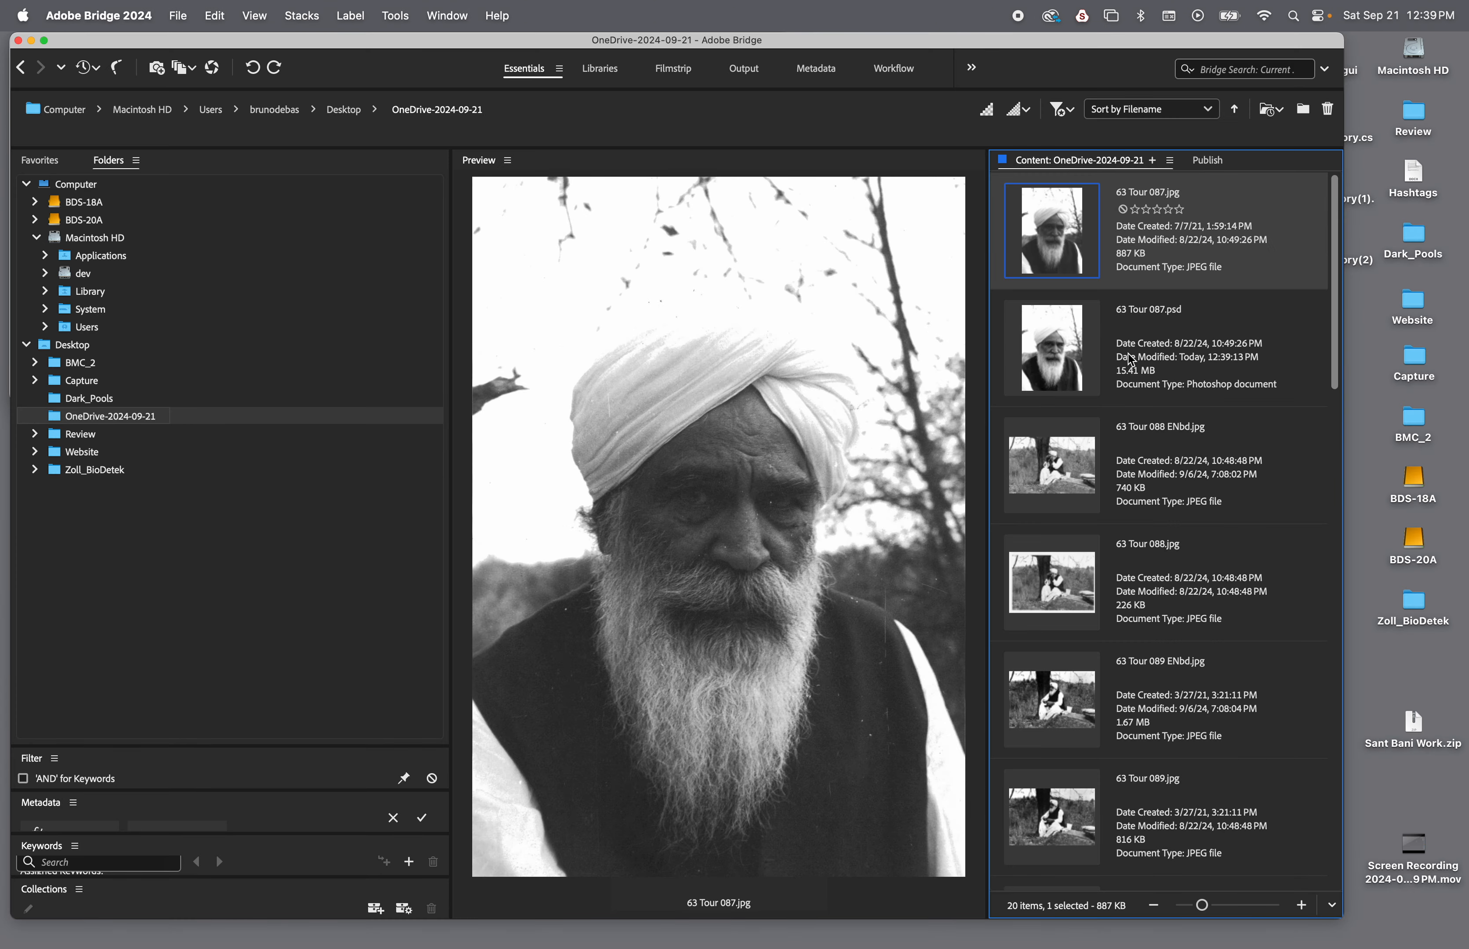
left_click(1069, 363)
left_click(1182, 328)
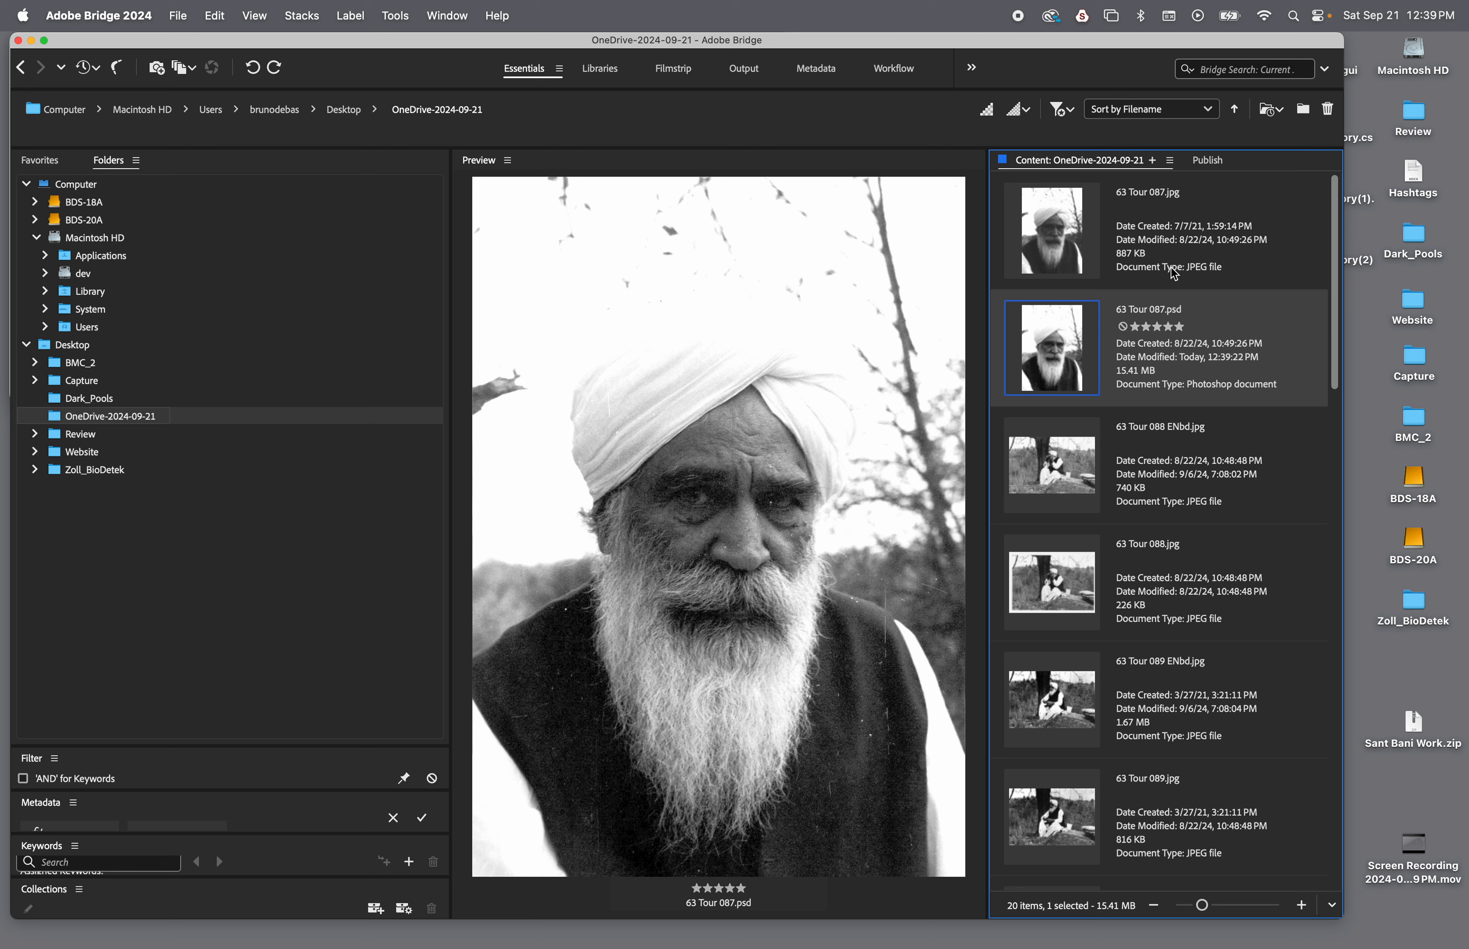
Reopen 63 Tour 087.psd from Bridge in Photoshop and go through its Background, Levels 1 and Levels 2 layers
double_click(1059, 349)
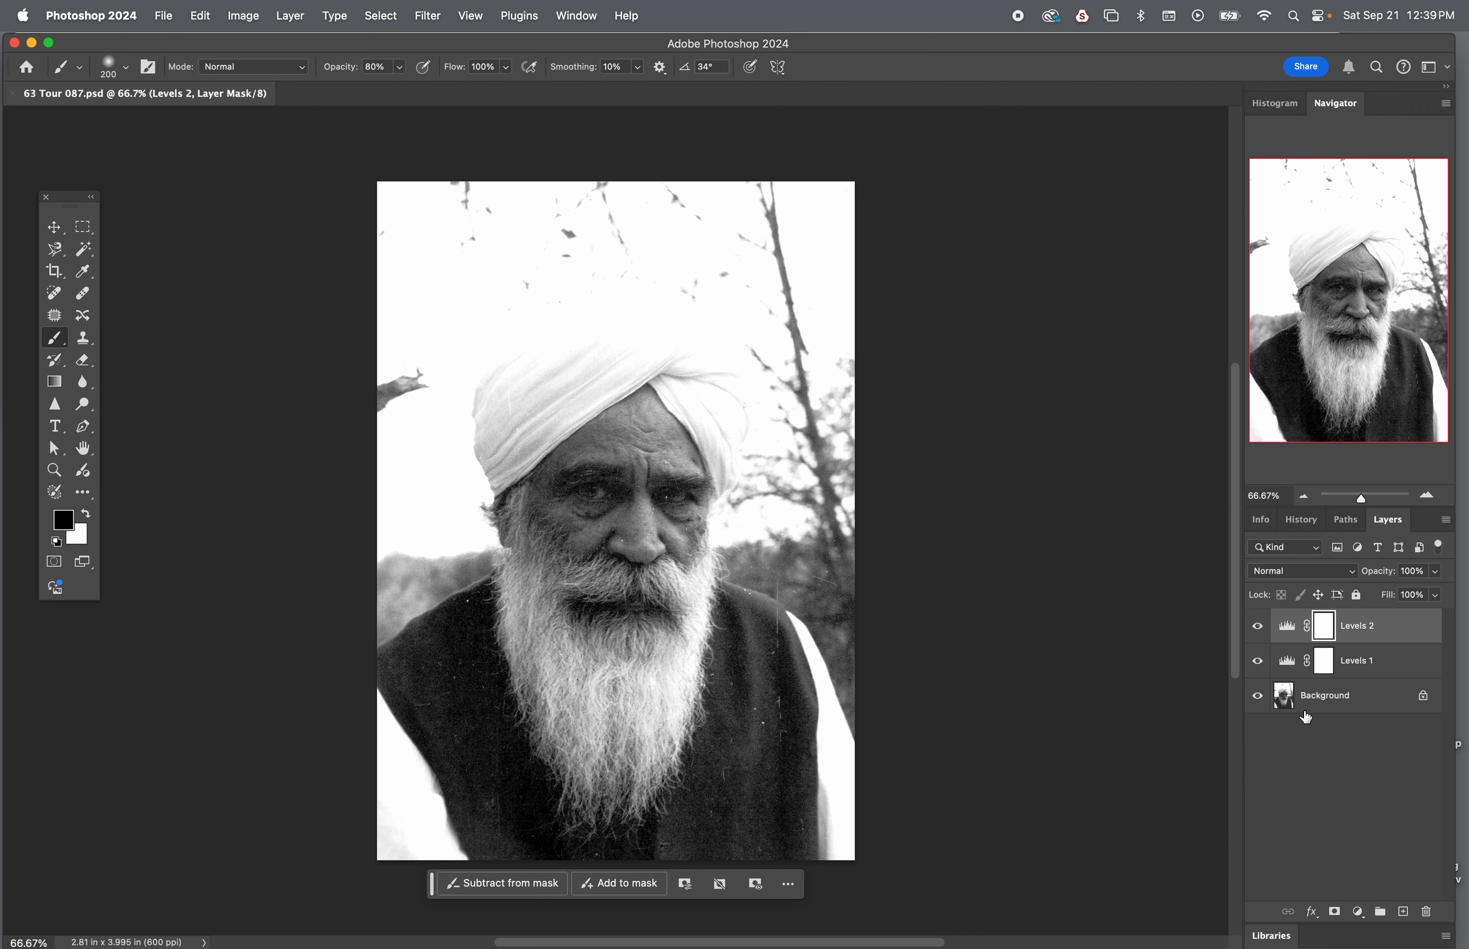
left_click(1327, 700)
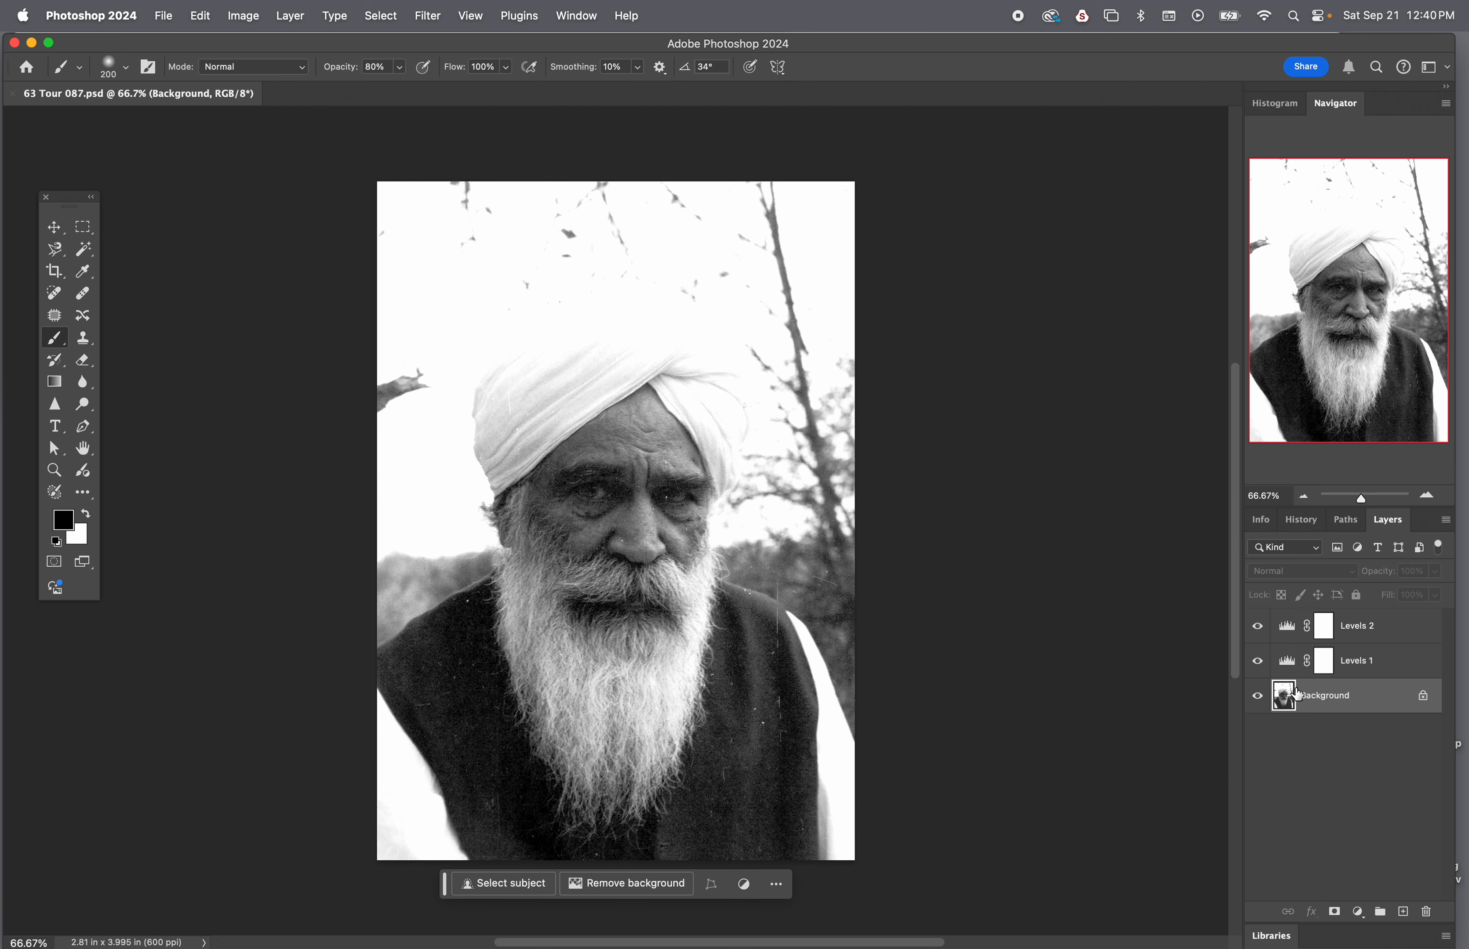
left_click(1369, 665)
left_click(1376, 635)
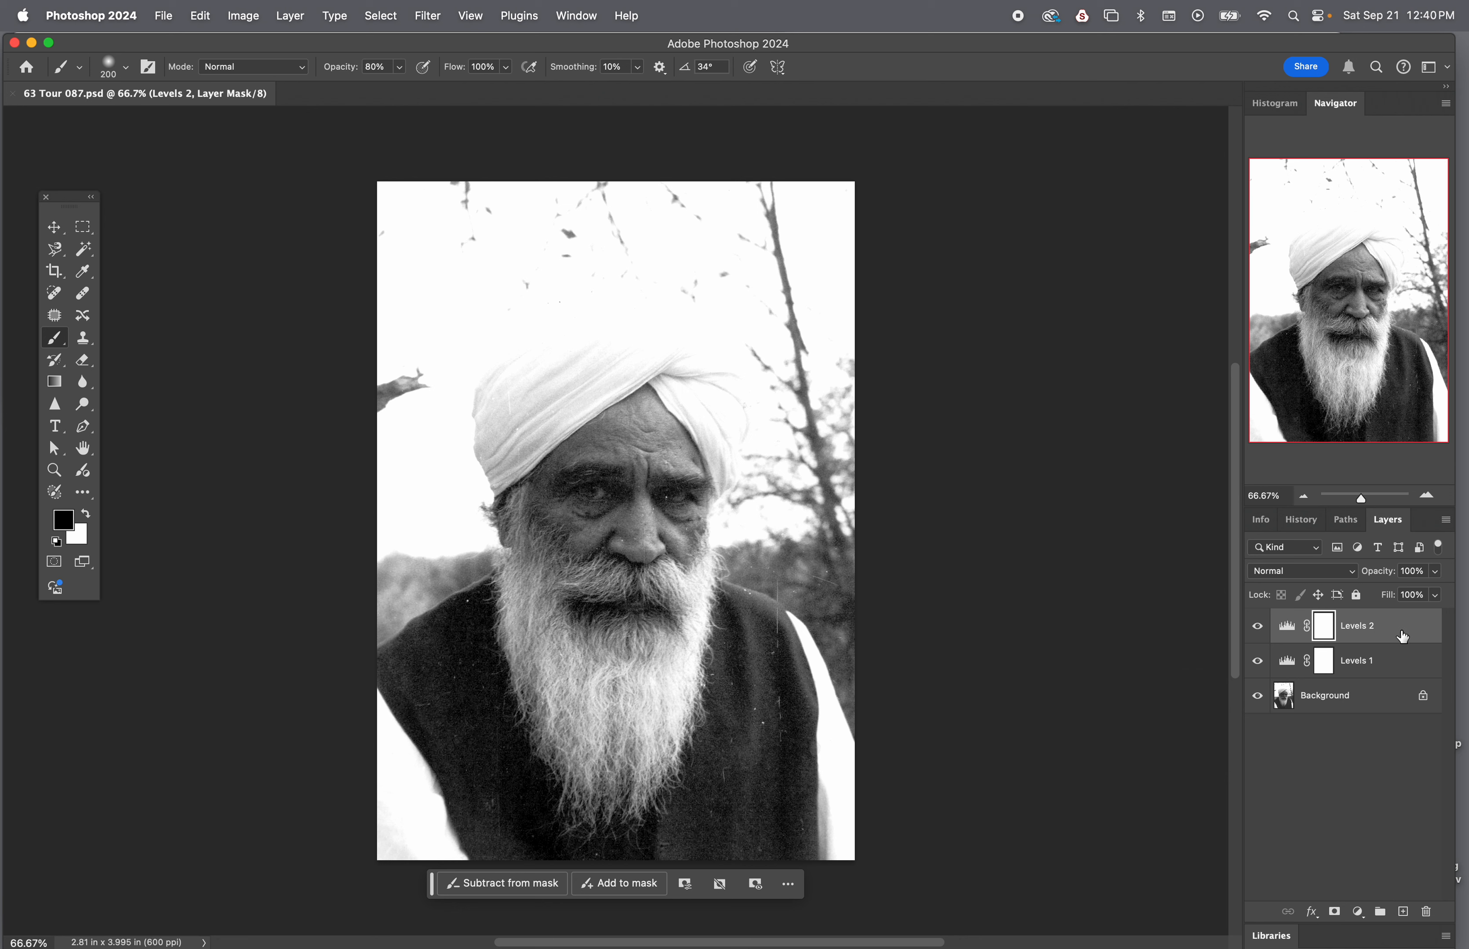
left_click(1394, 662)
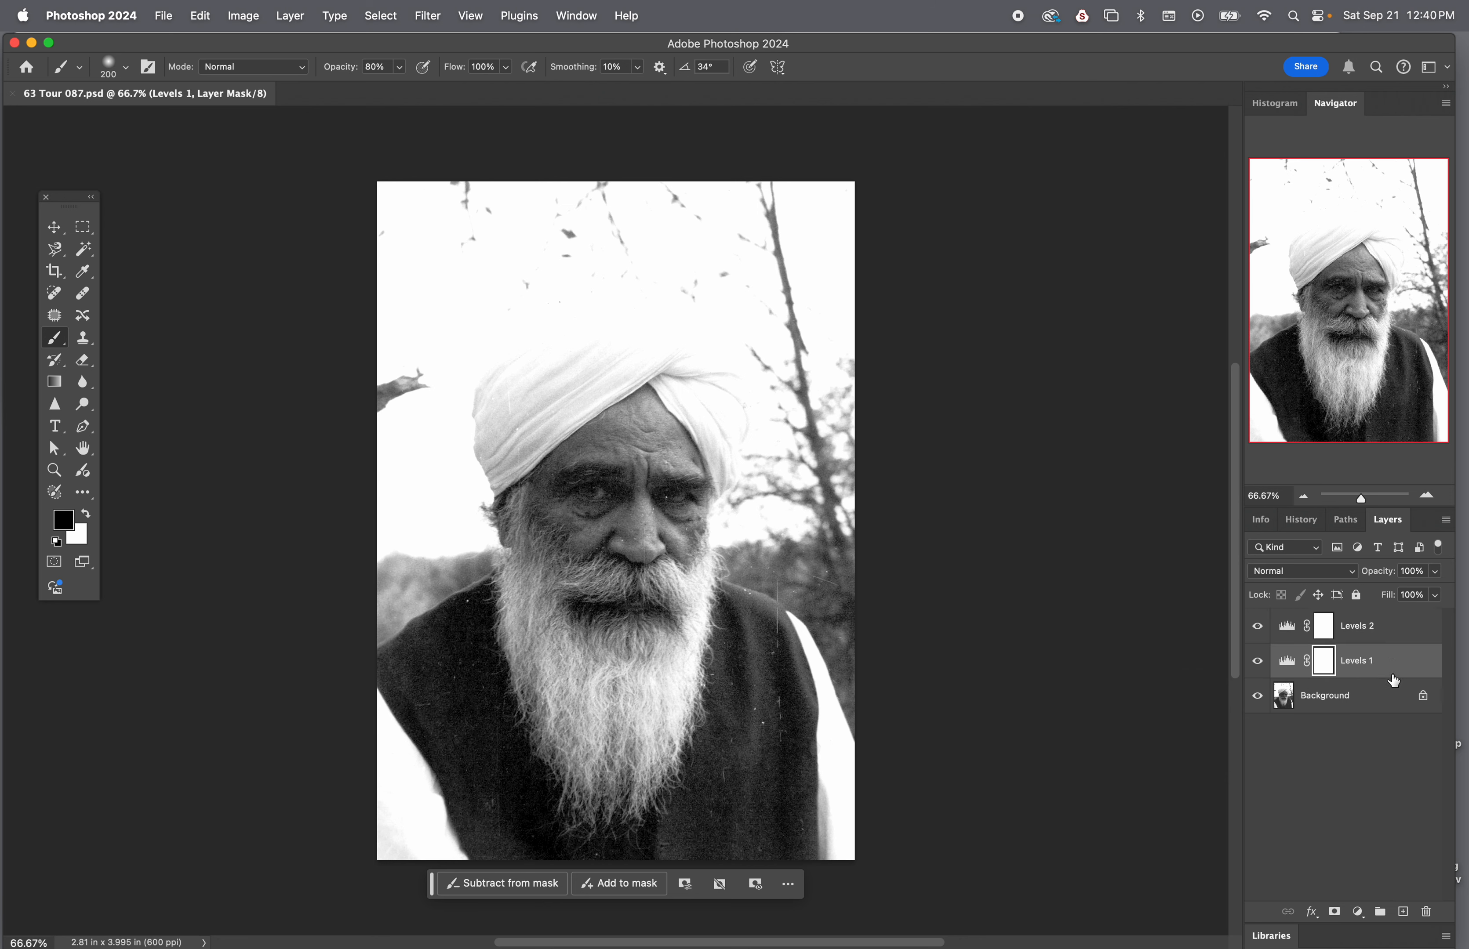
Add an empty layer directly above the Background, below both Levels layers
left_click(1383, 711)
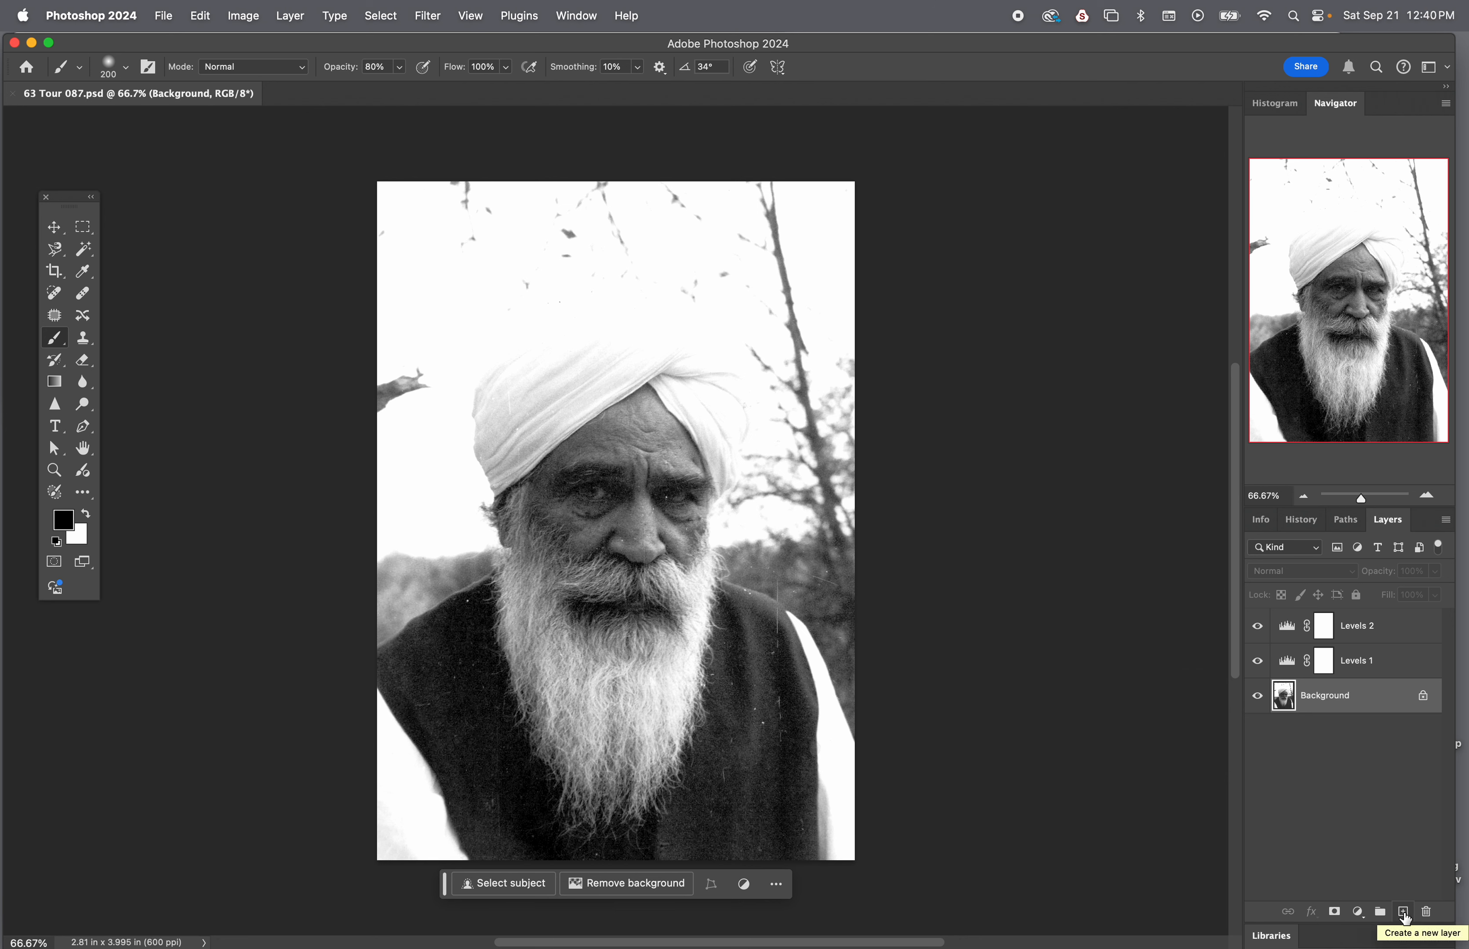
left_click(1405, 917)
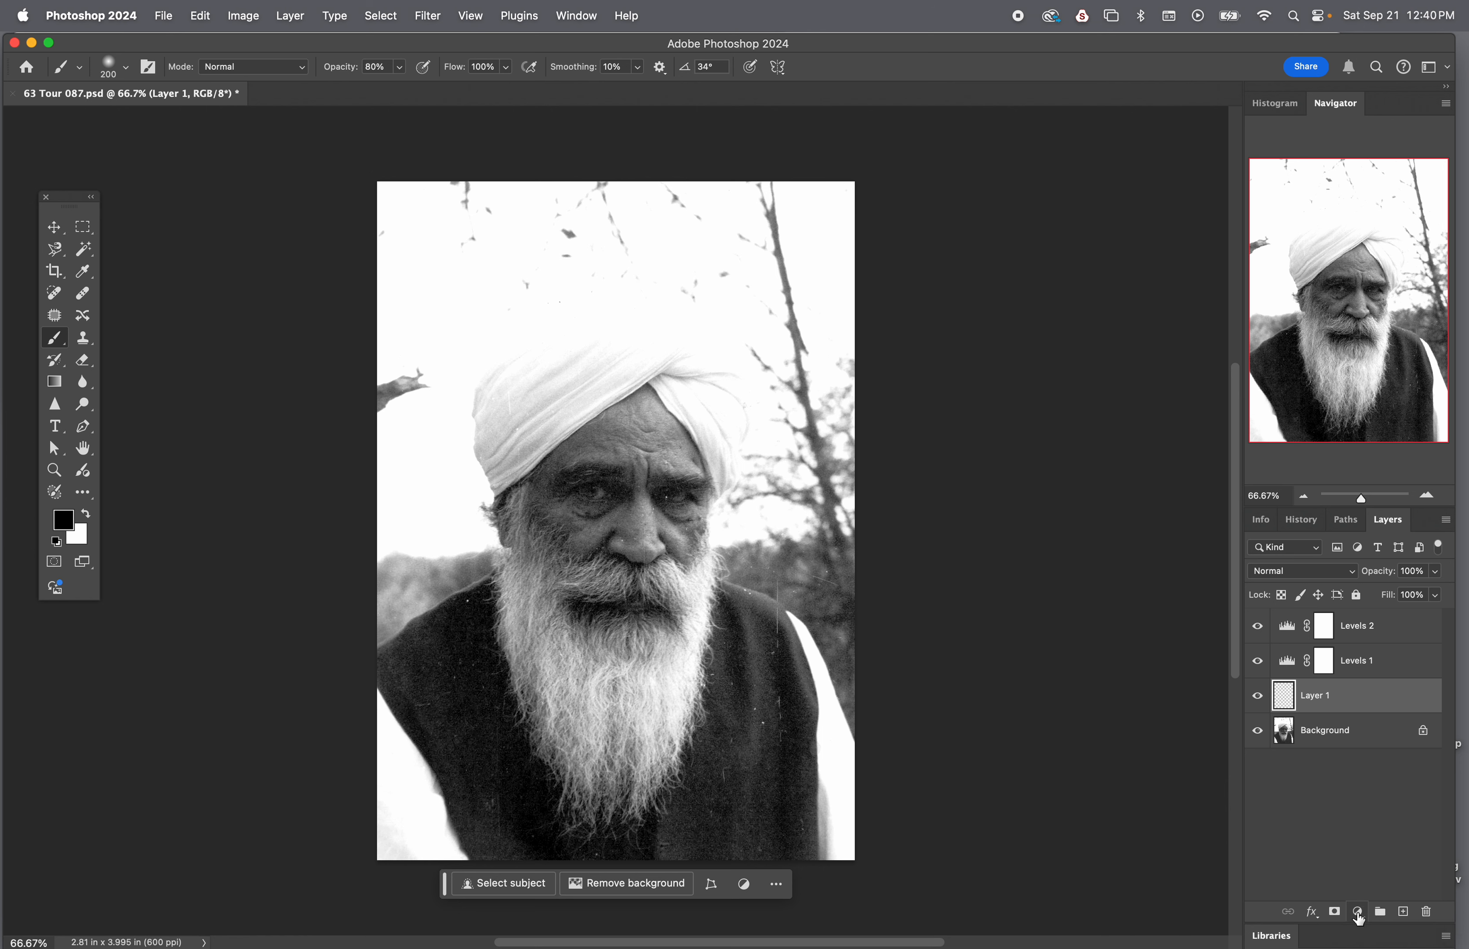
left_click(1358, 914)
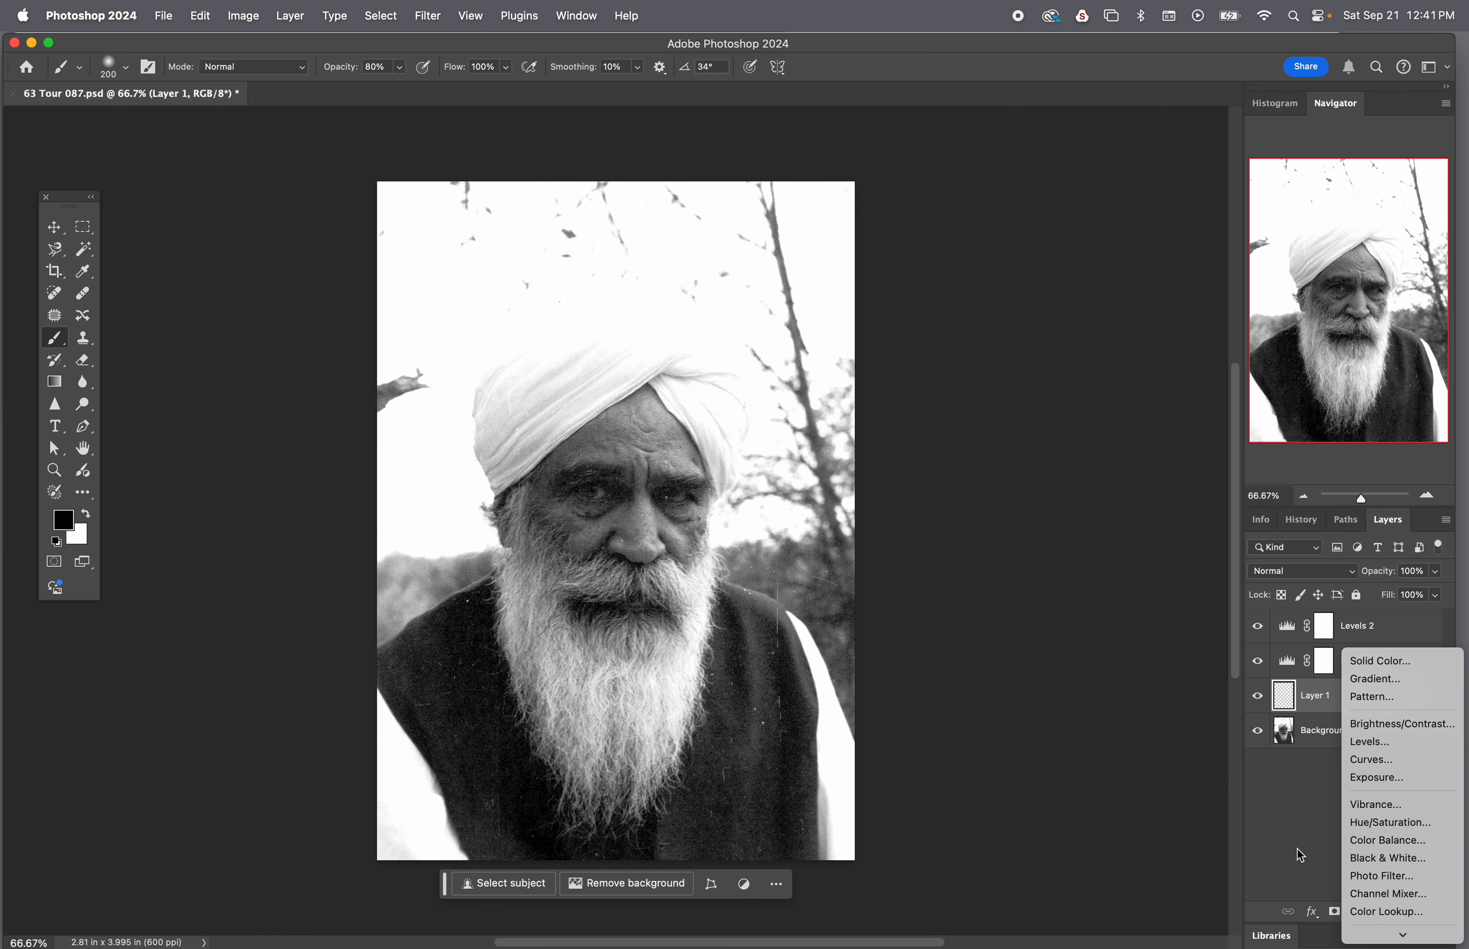
left_click(1301, 825)
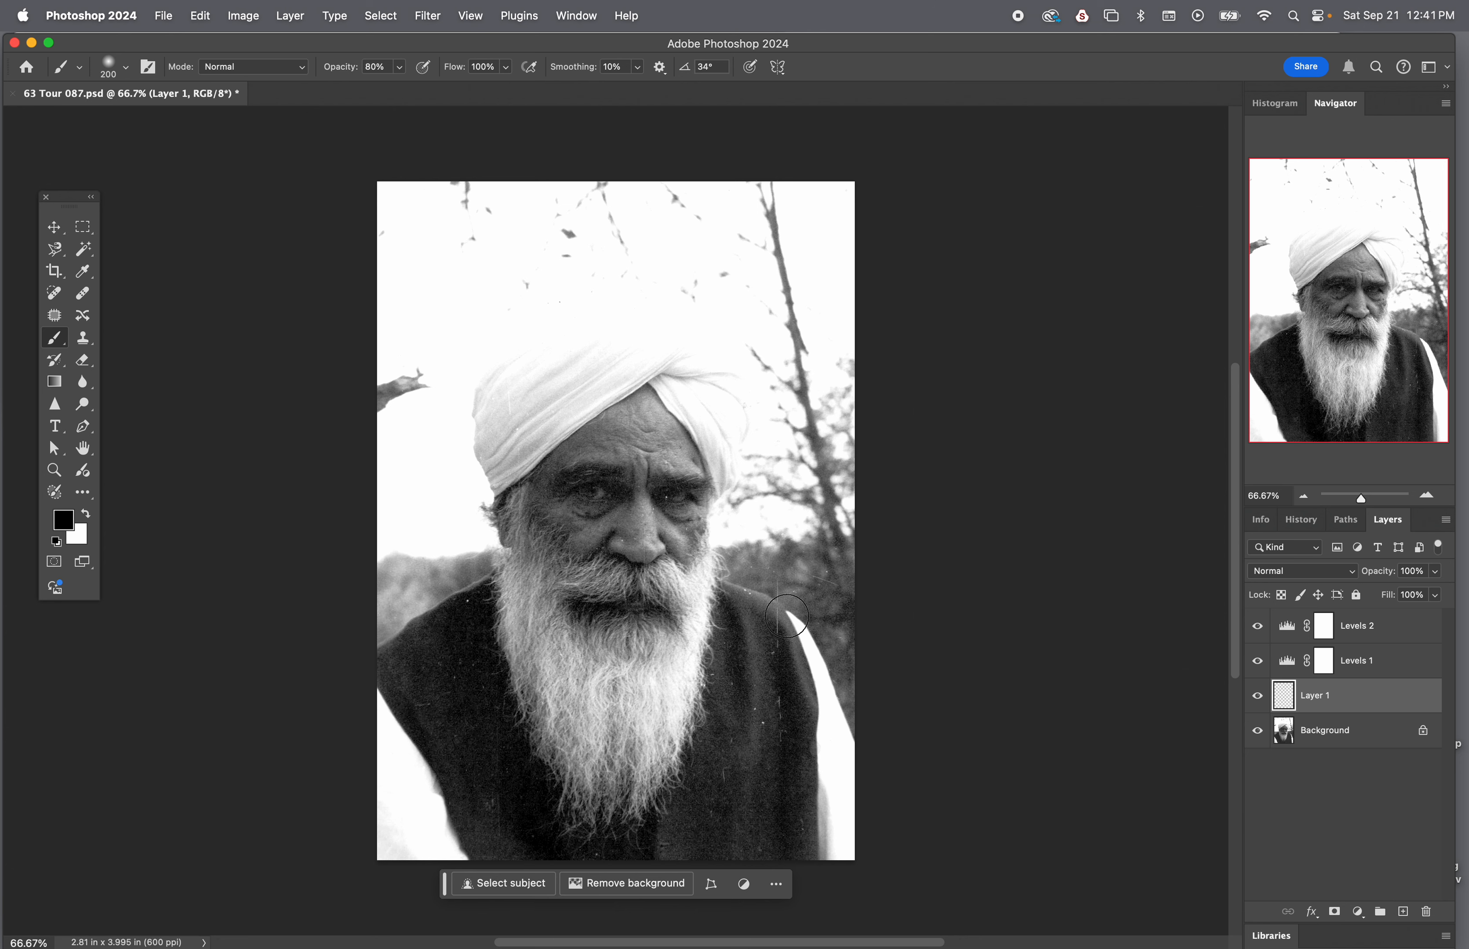
Remove the dust specks and scratches across the dark vest with the Spot Healing Brush on Layer 1, sampling all layers
key("j")
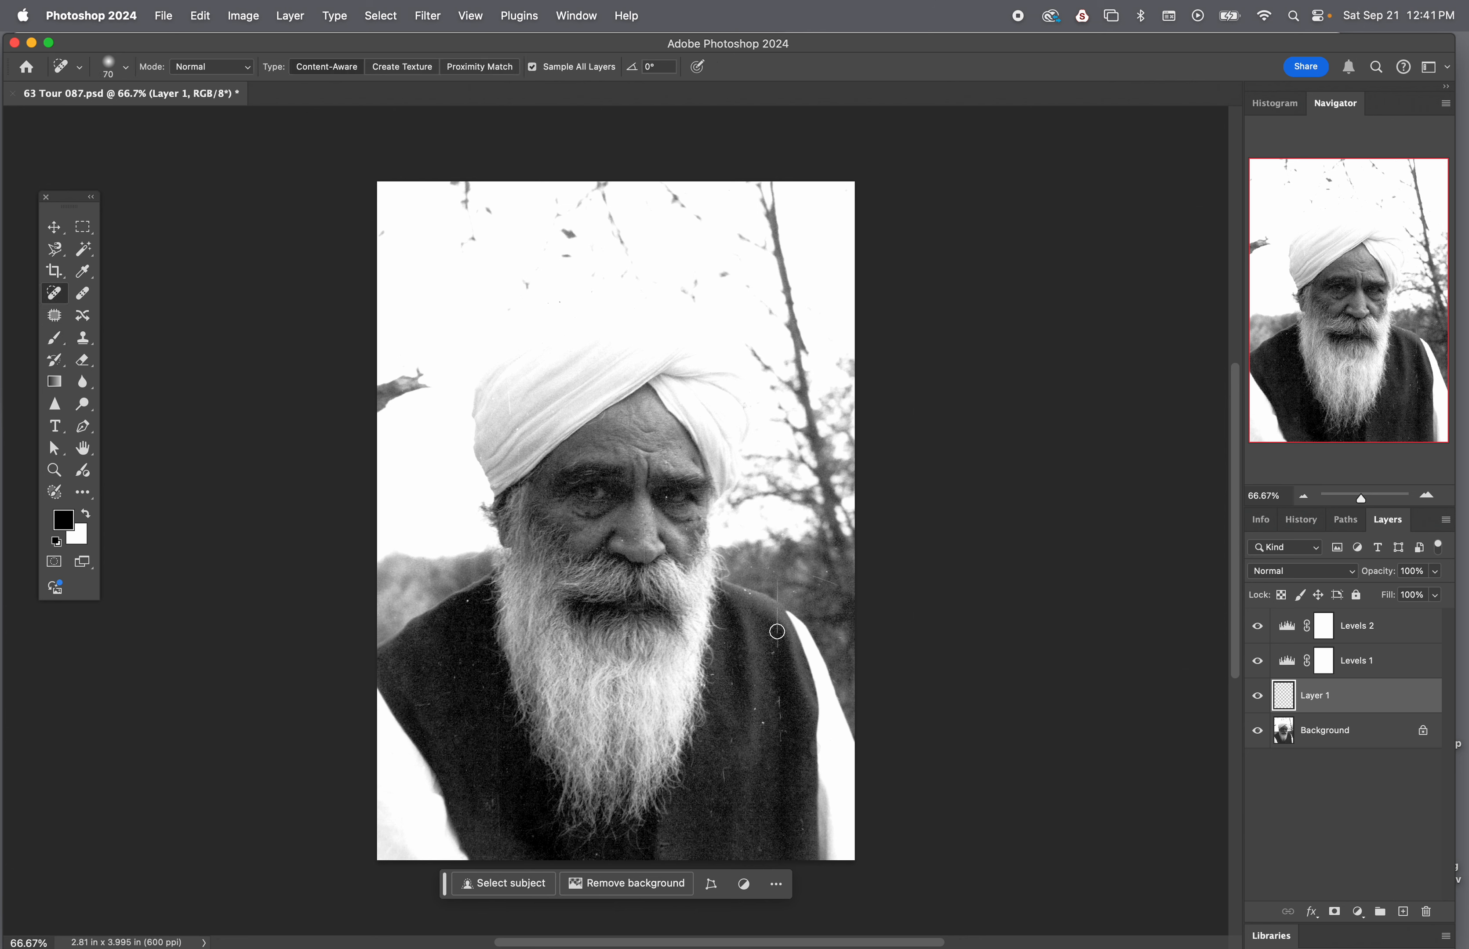
mouse_move(775, 620)
left_mouse_down()
mouse_move(777, 730)
mouse_move(732, 676)
left_mouse_up()
left_click_drag(744, 590, 772, 611)
mouse_move(780, 705)
left_mouse_down()
mouse_move(756, 718)
mouse_move(744, 763)
left_mouse_up()
left_click_drag(459, 614, 459, 672)
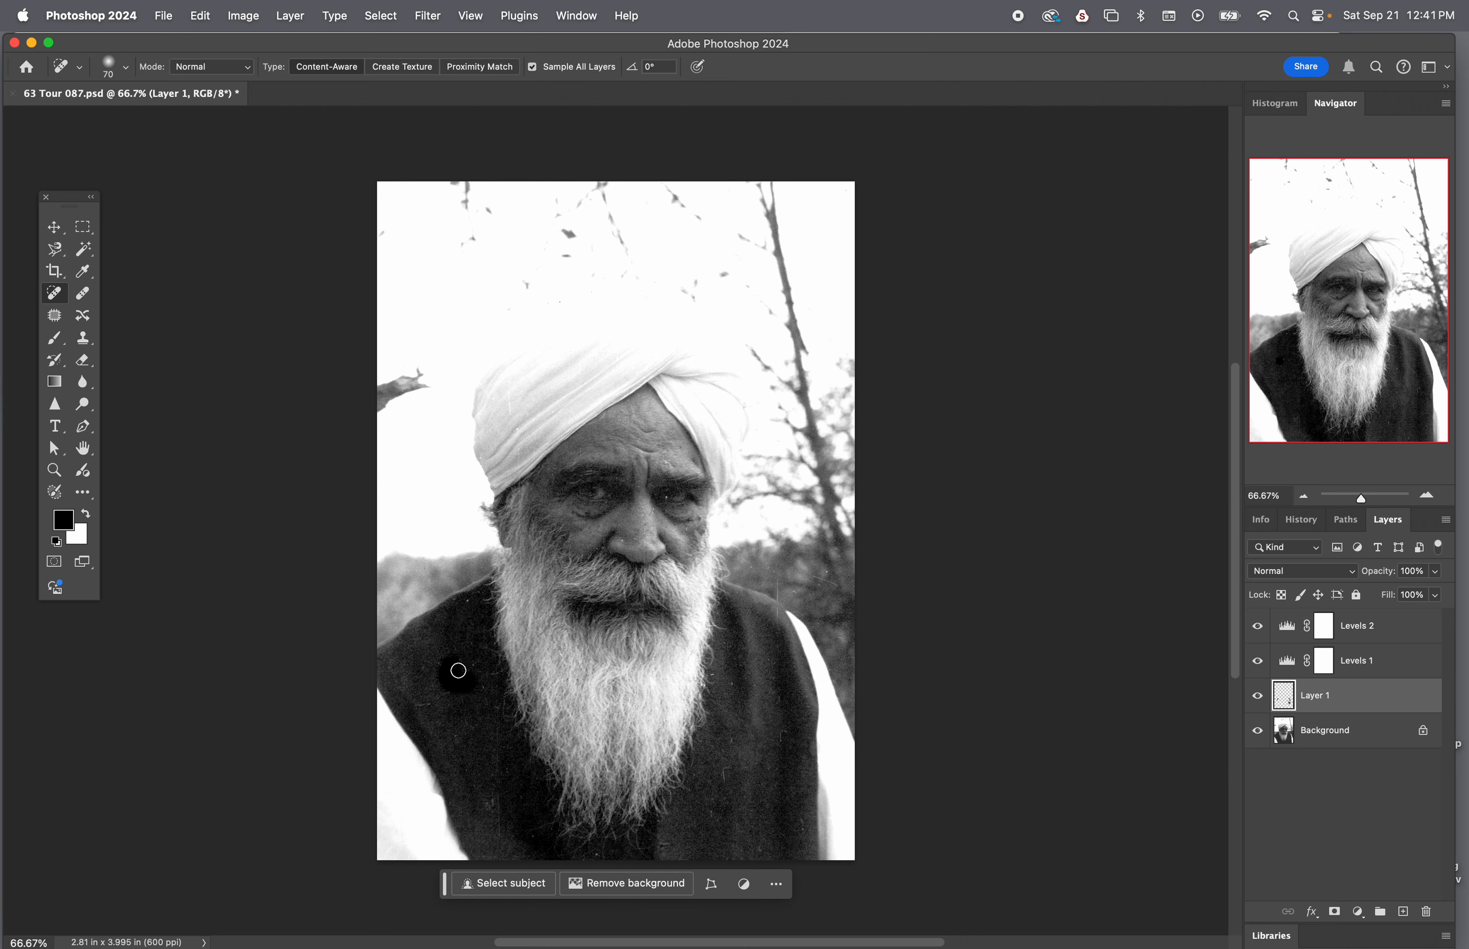
left_click_drag(472, 597, 474, 611)
mouse_move(719, 765)
left_mouse_down()
mouse_move(725, 779)
mouse_move(723, 744)
left_mouse_up()
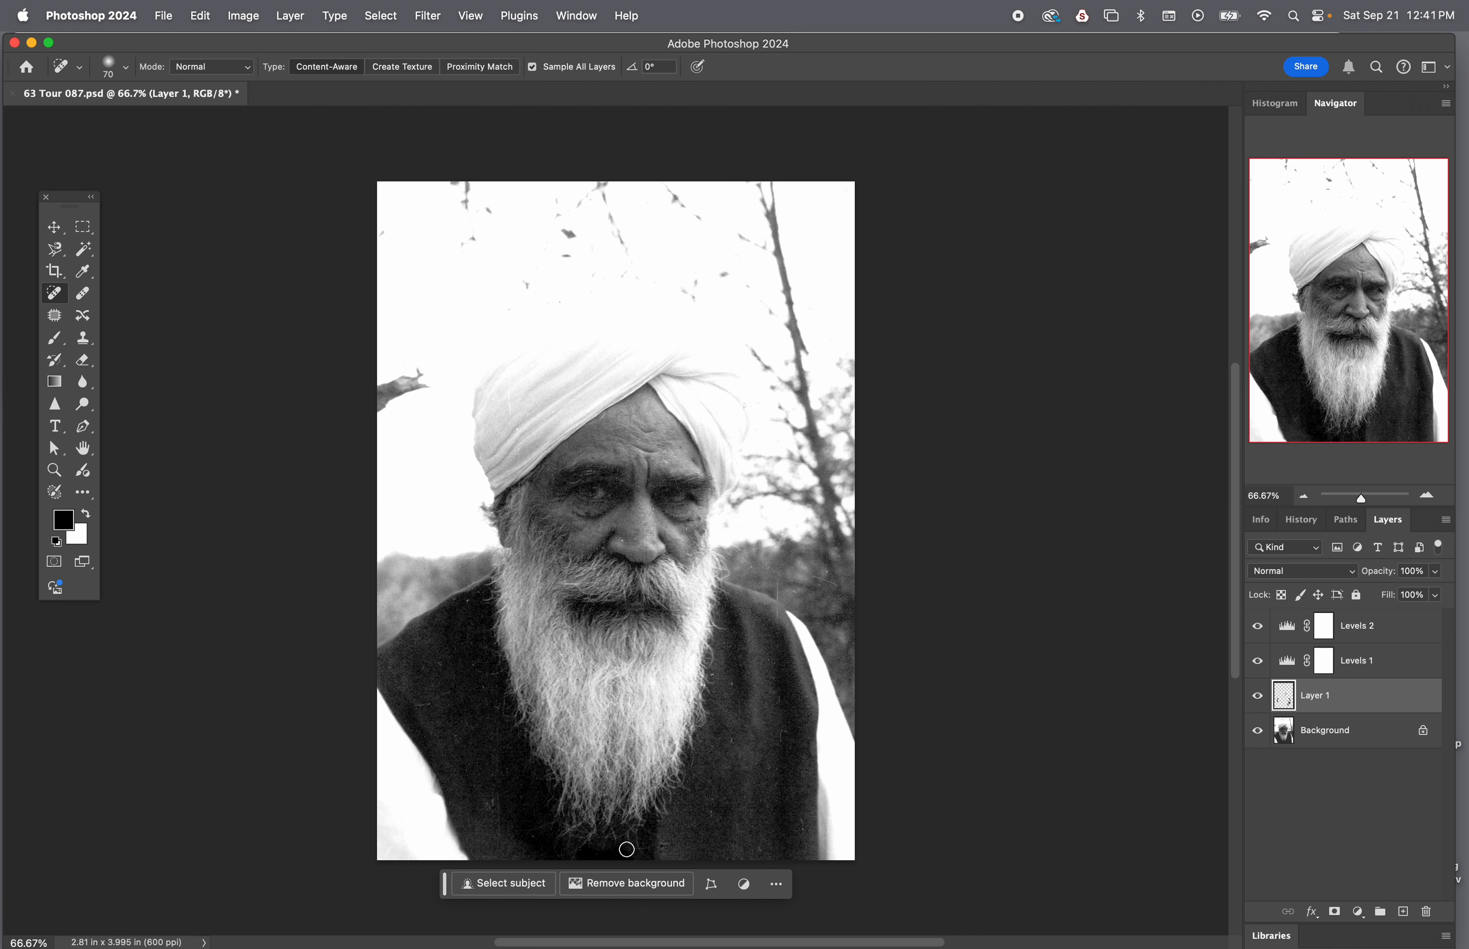
left_click_drag(626, 850, 628, 846)
left_click_drag(487, 800, 498, 828)
left_click_drag(708, 815, 708, 821)
left_click(759, 849)
left_click(730, 743)
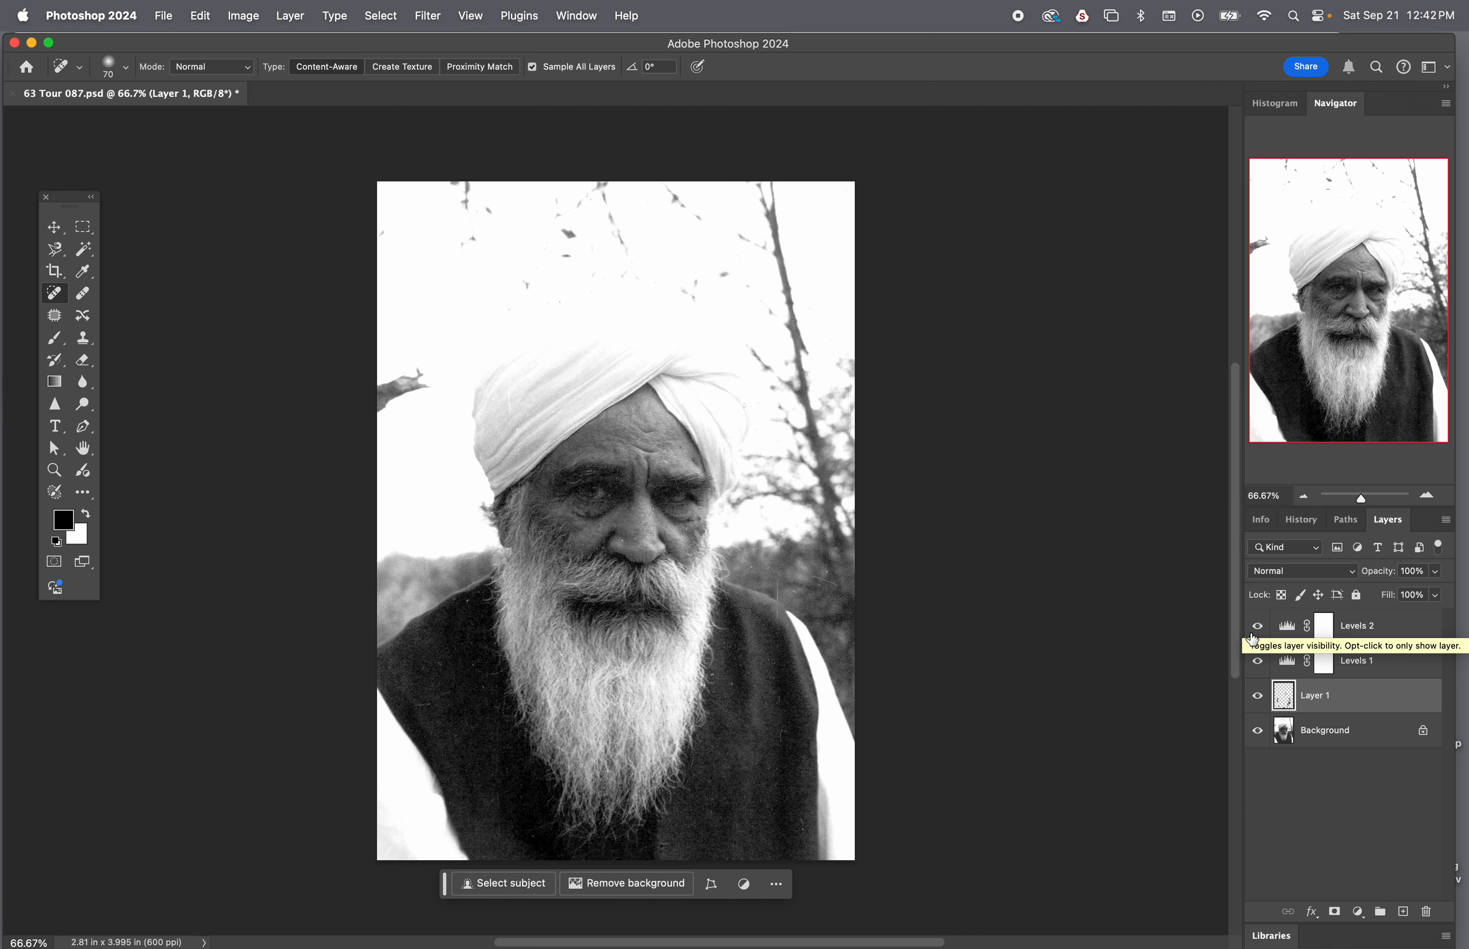
Compare the retouched photo with and without the Levels 2 layer, leave it visible, and select its adjustment thumbnail
left_click(1258, 626)
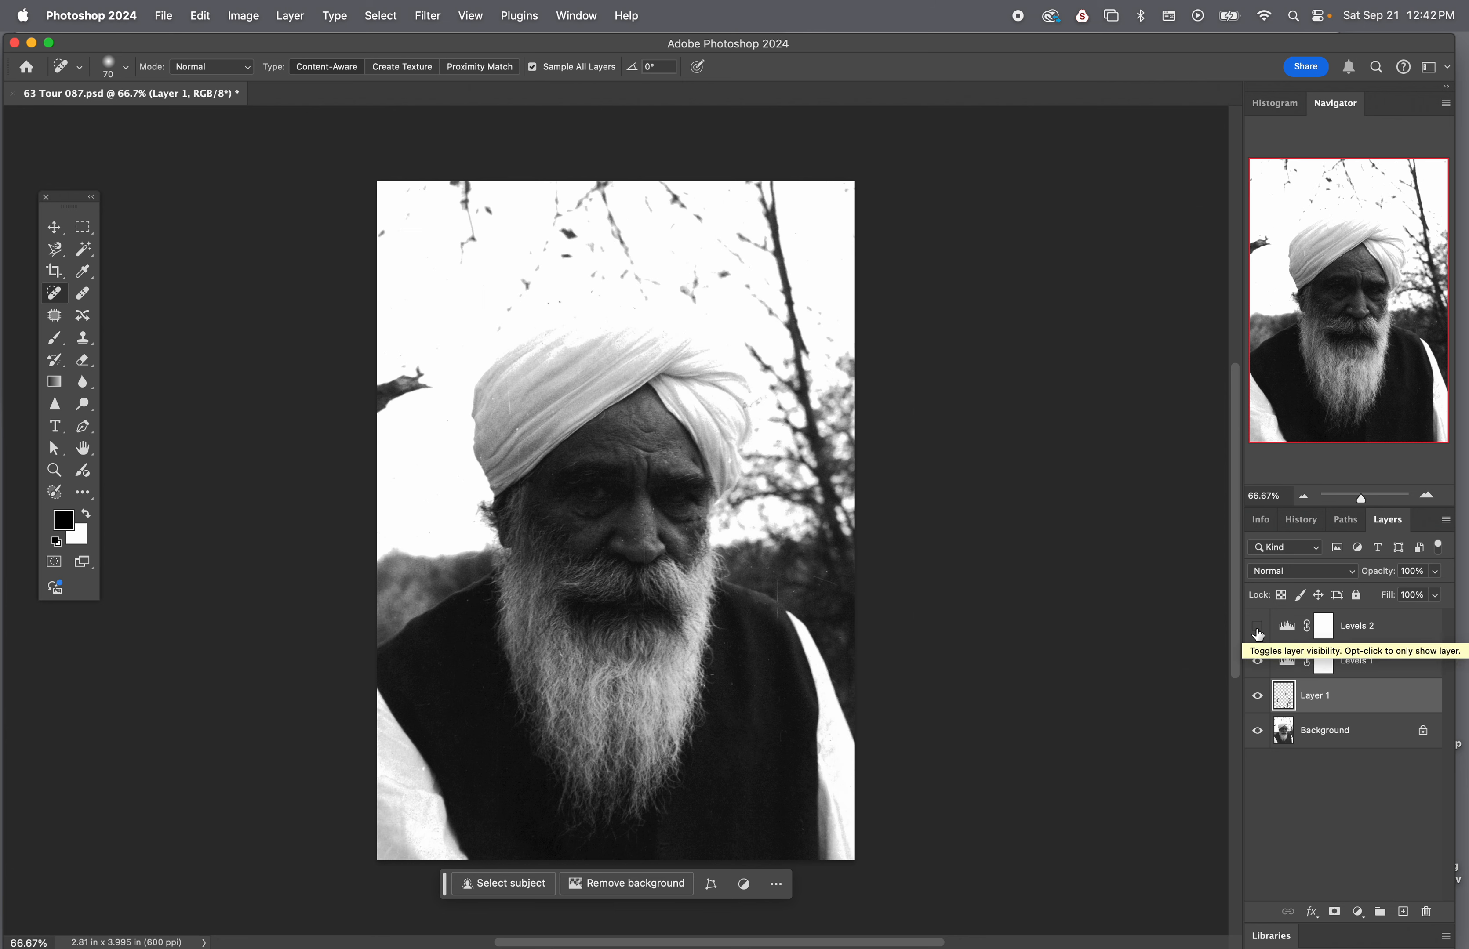
left_click(1258, 634)
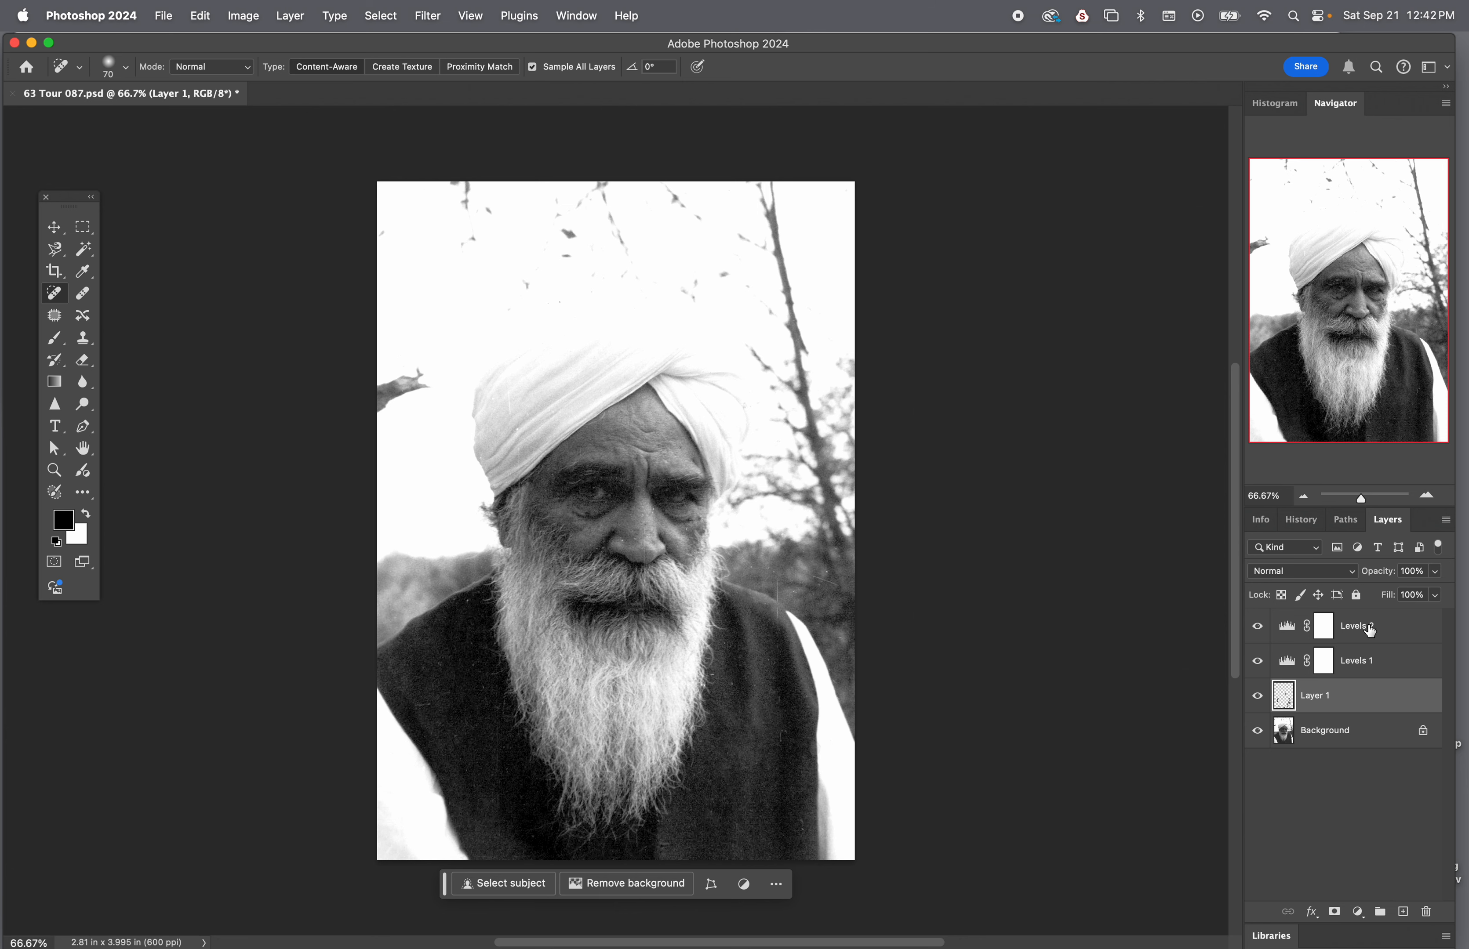
left_click(1374, 629)
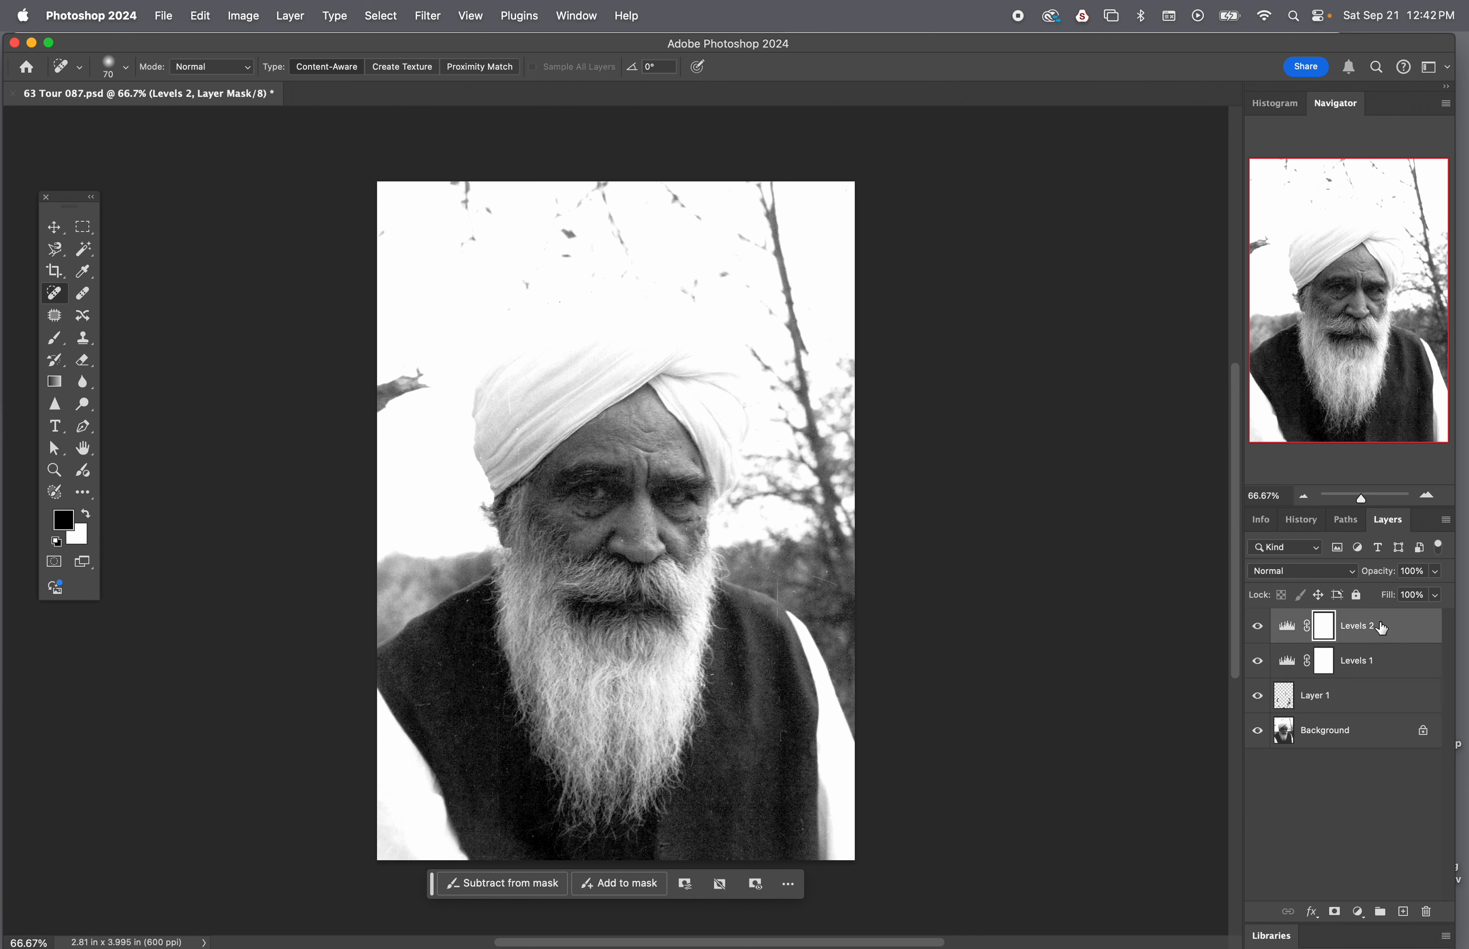
left_click(1259, 628)
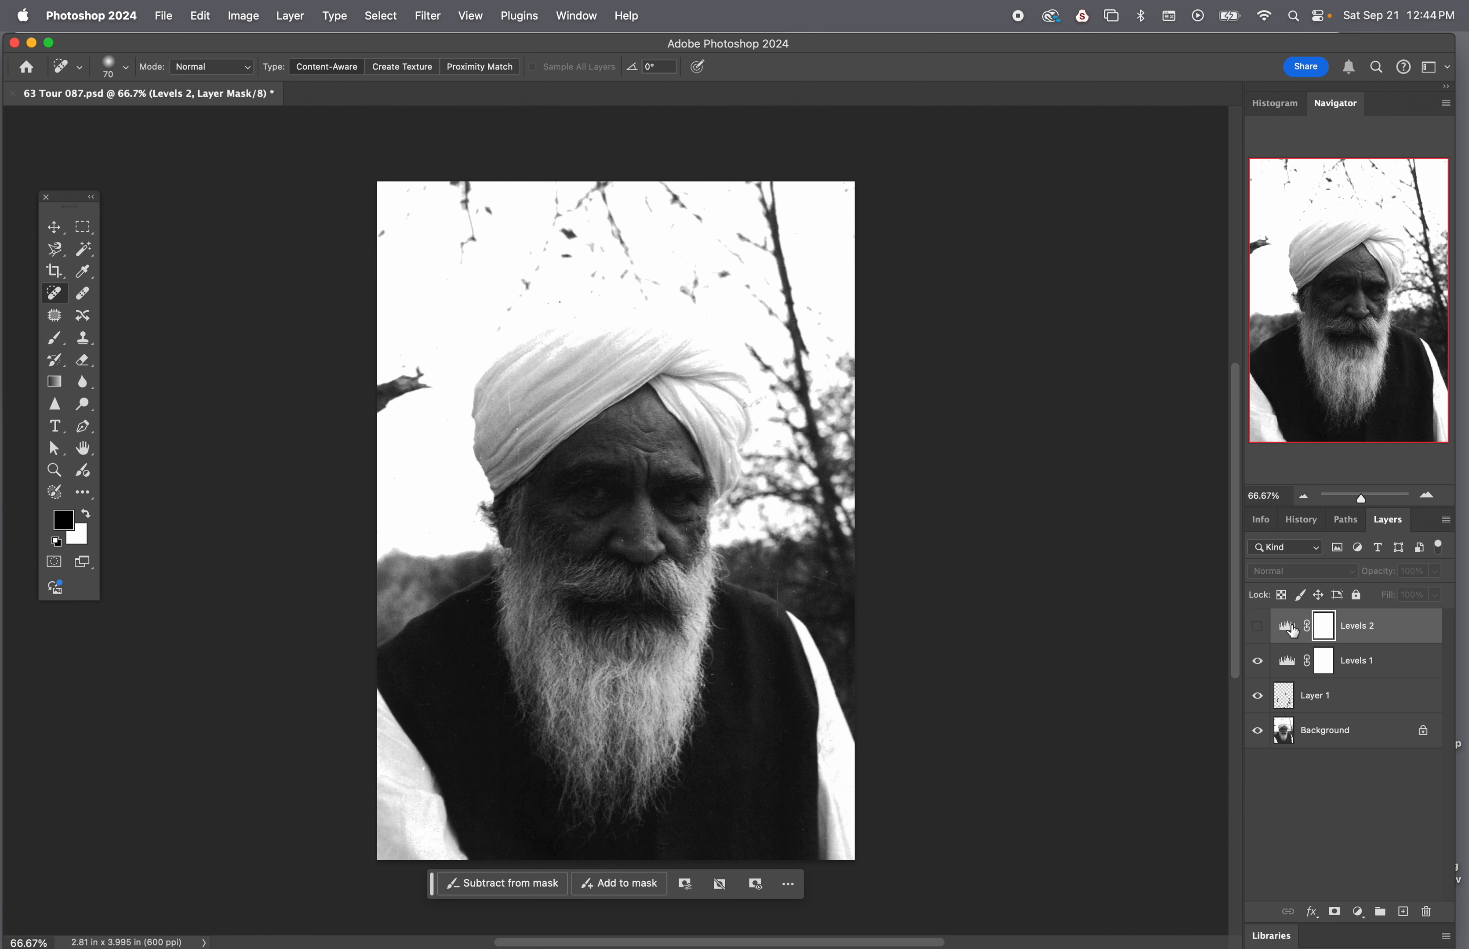
left_click(1257, 627)
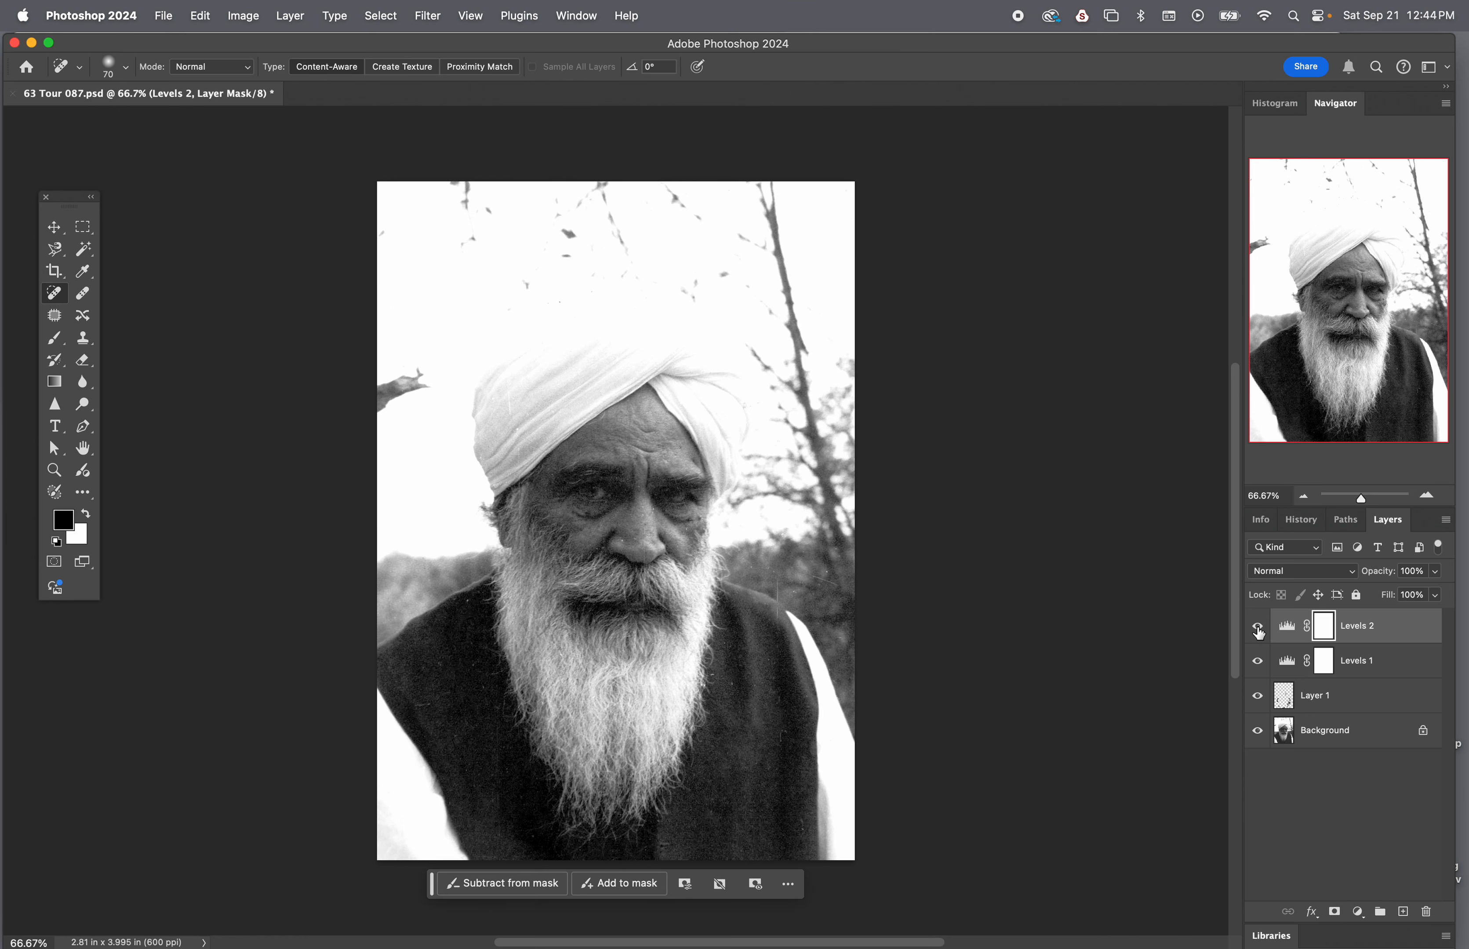
left_click(1258, 627)
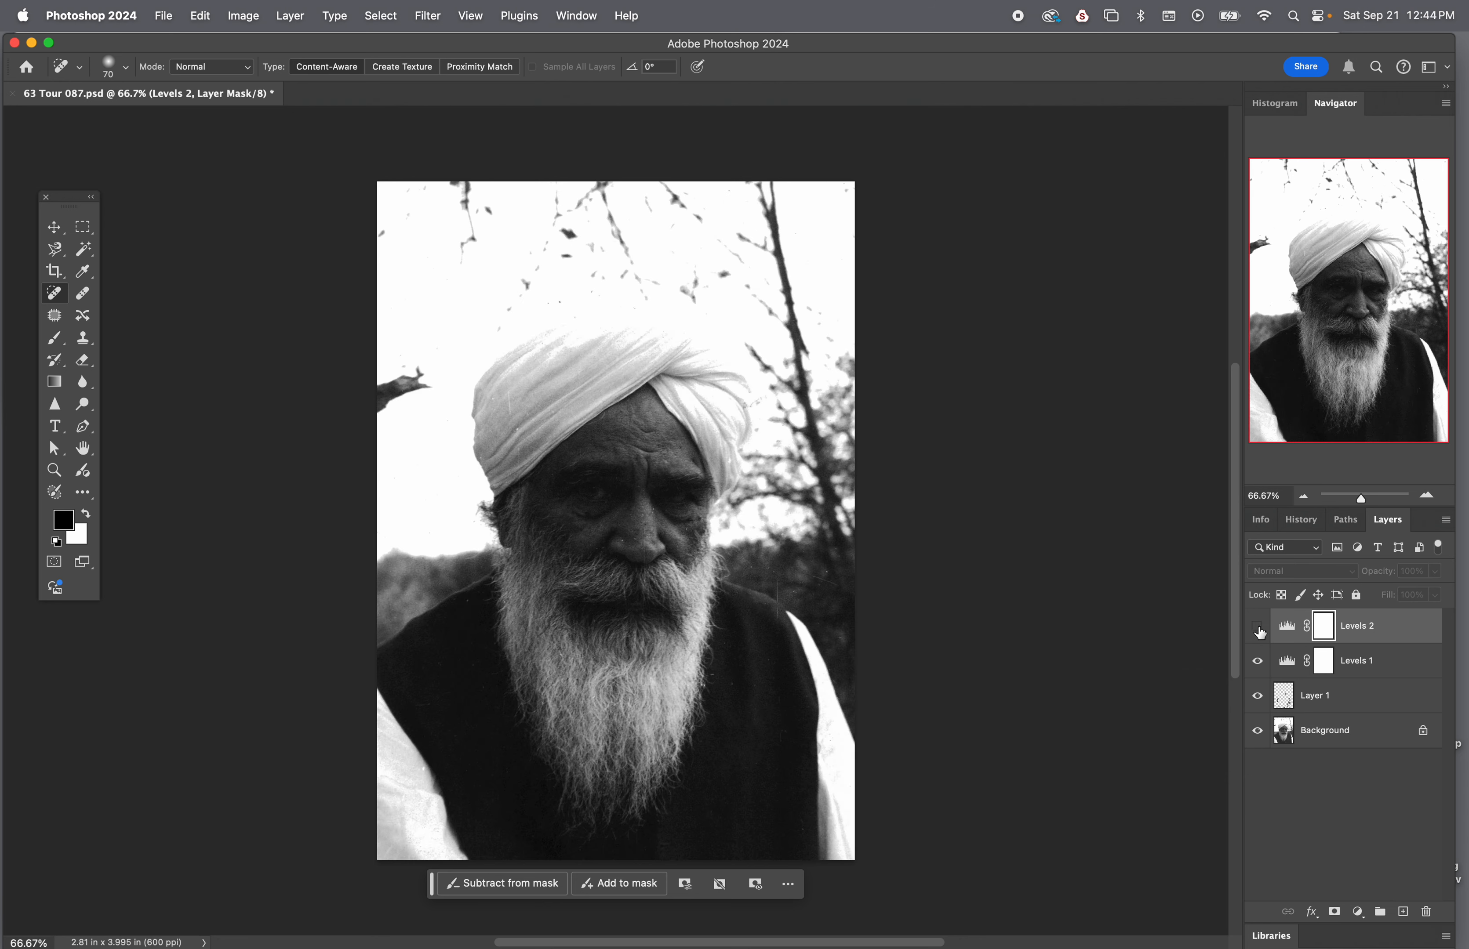
left_click(1259, 629)
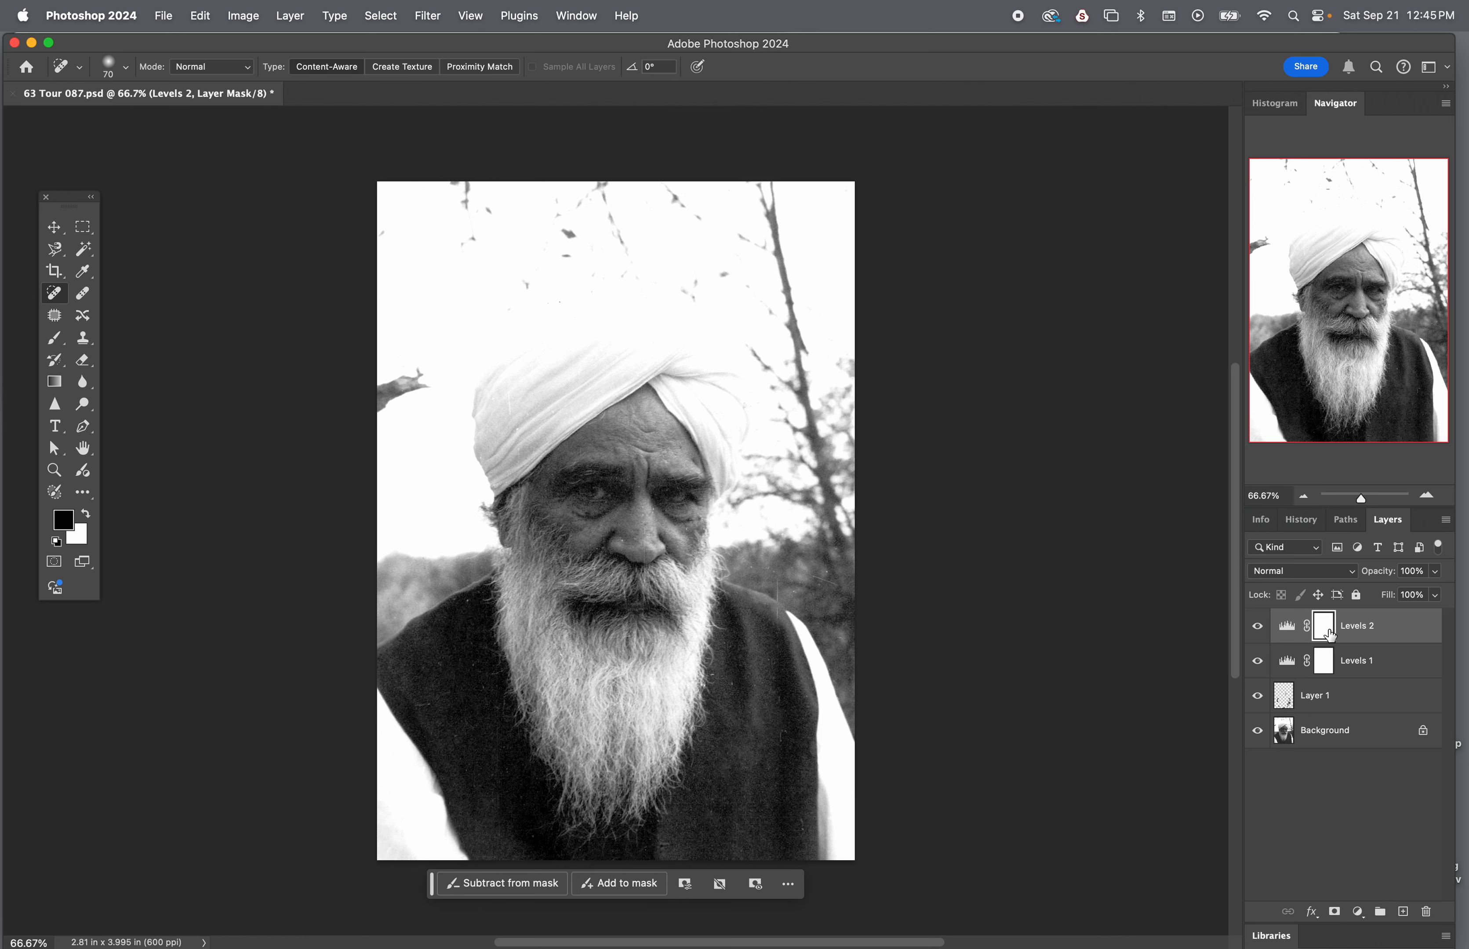
left_click(1288, 631)
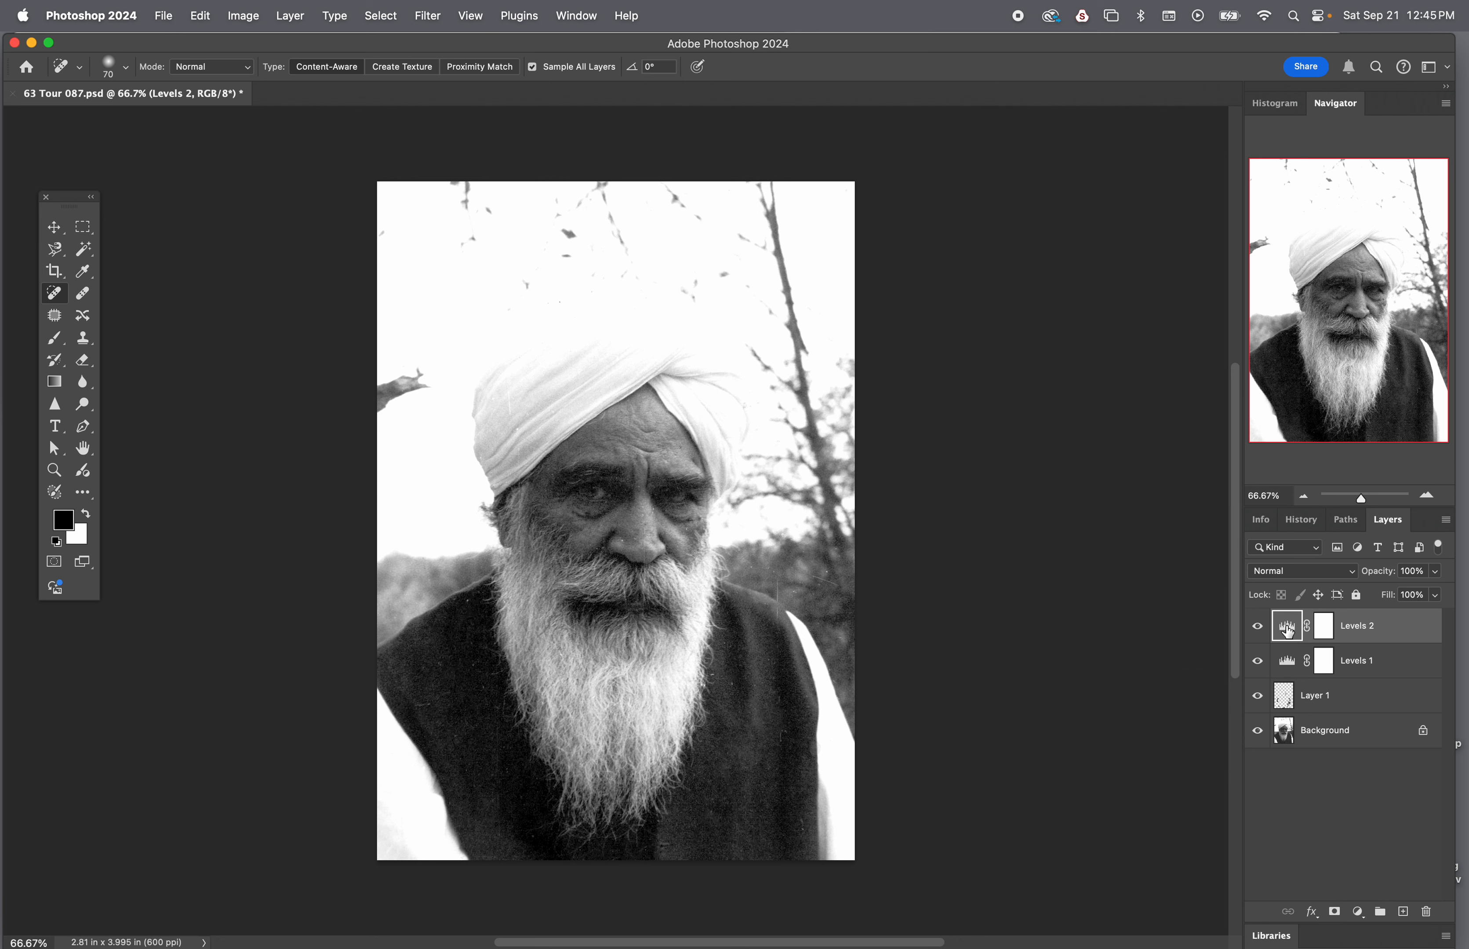
Review the Levels 2 adjustment's settings and close them again
double_click(1288, 630)
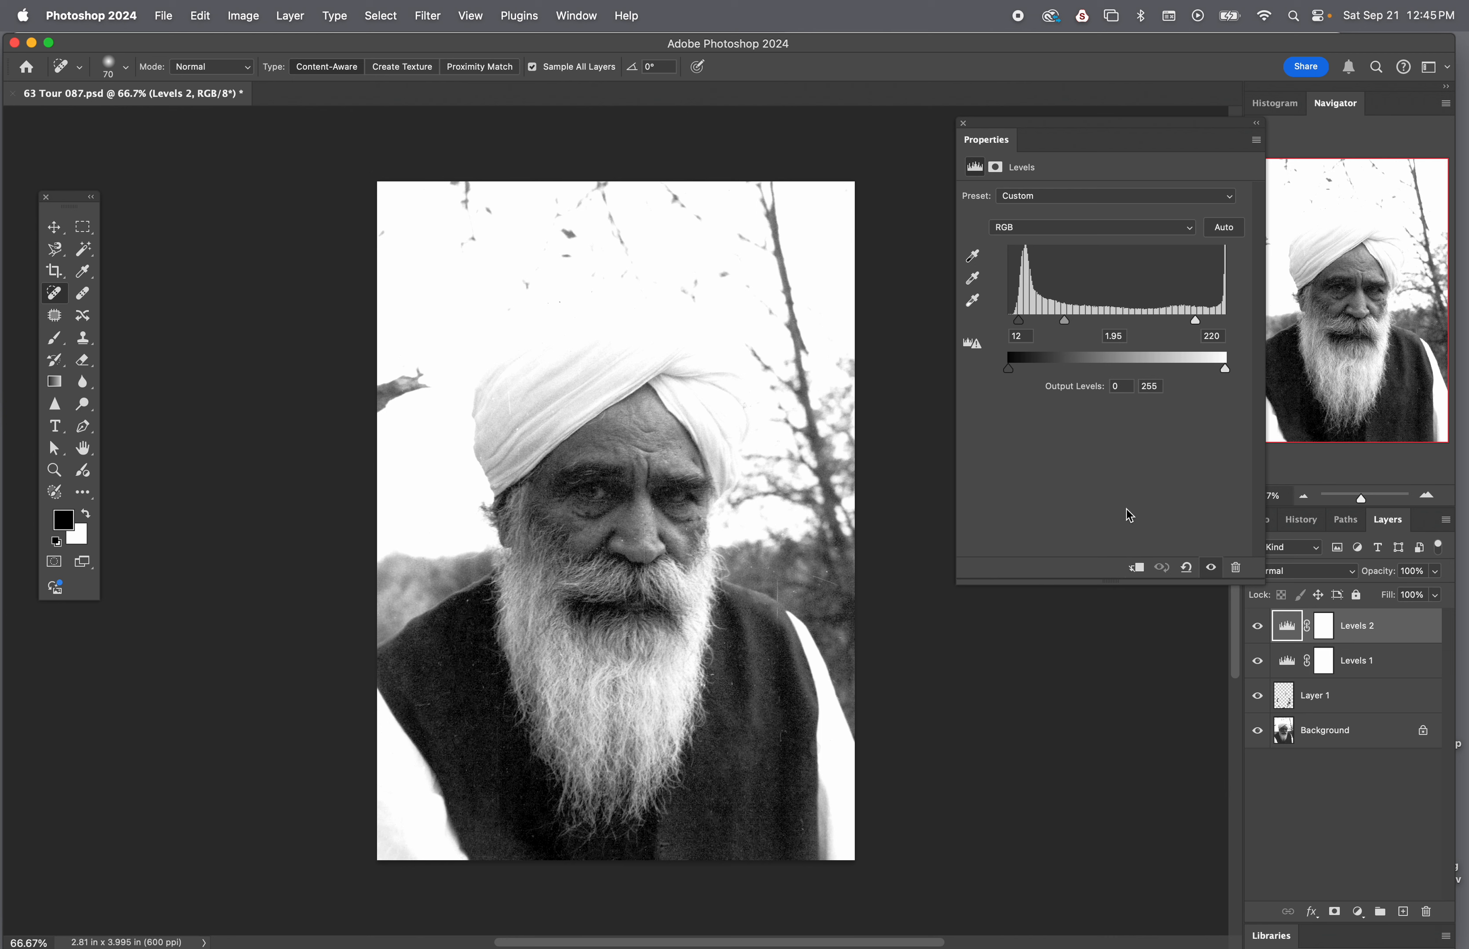
left_click(960, 125)
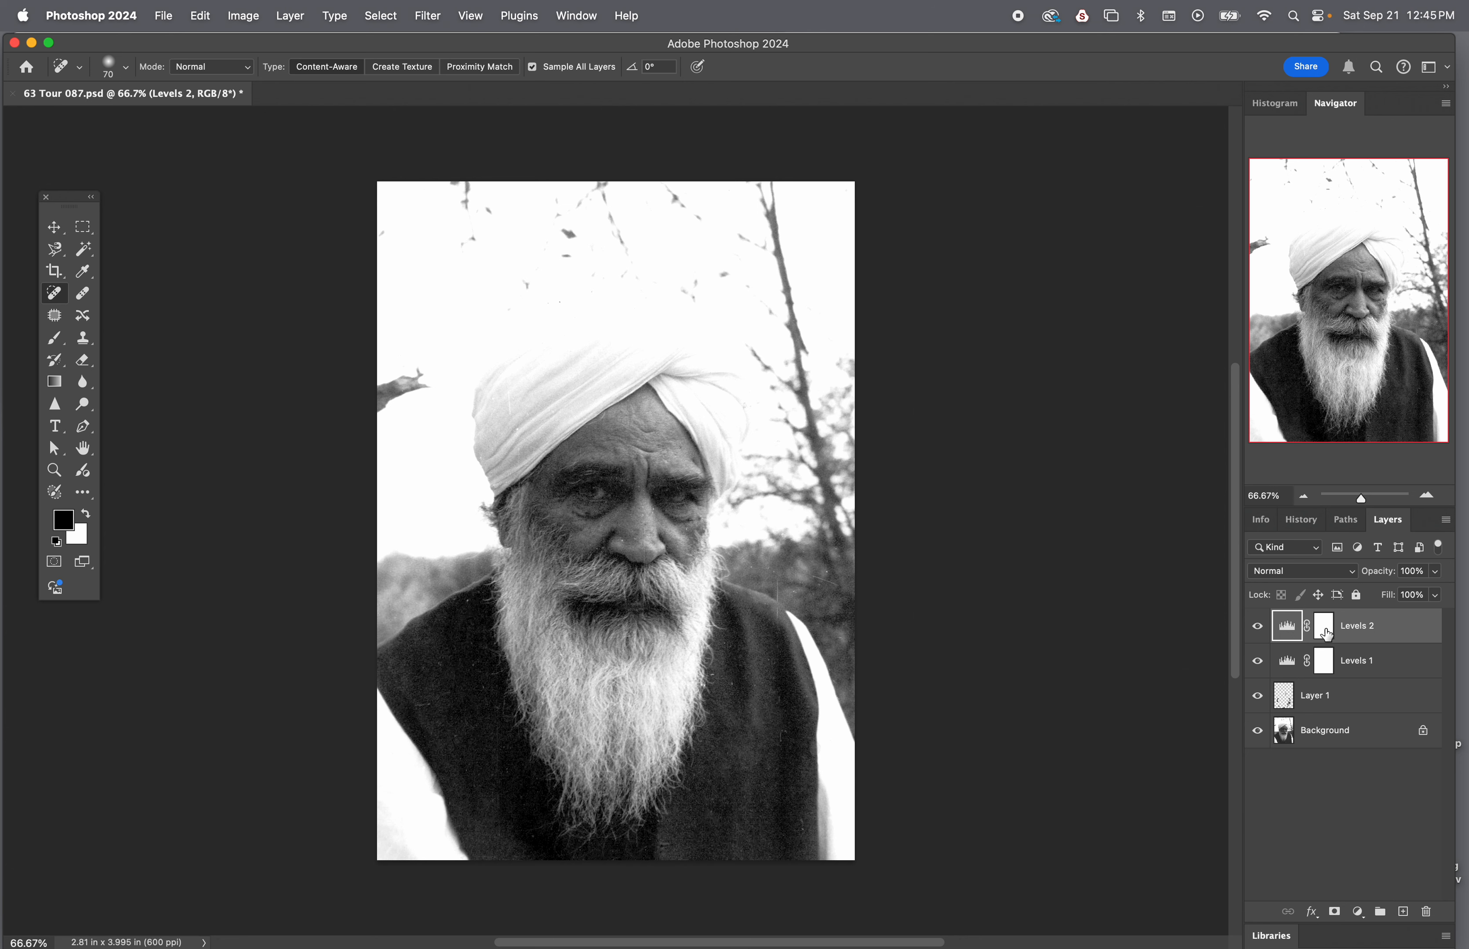
Paint black on the Levels 2 mask around the face and beard with a soft 700 px brush at 80% opacity
left_click(1327, 633)
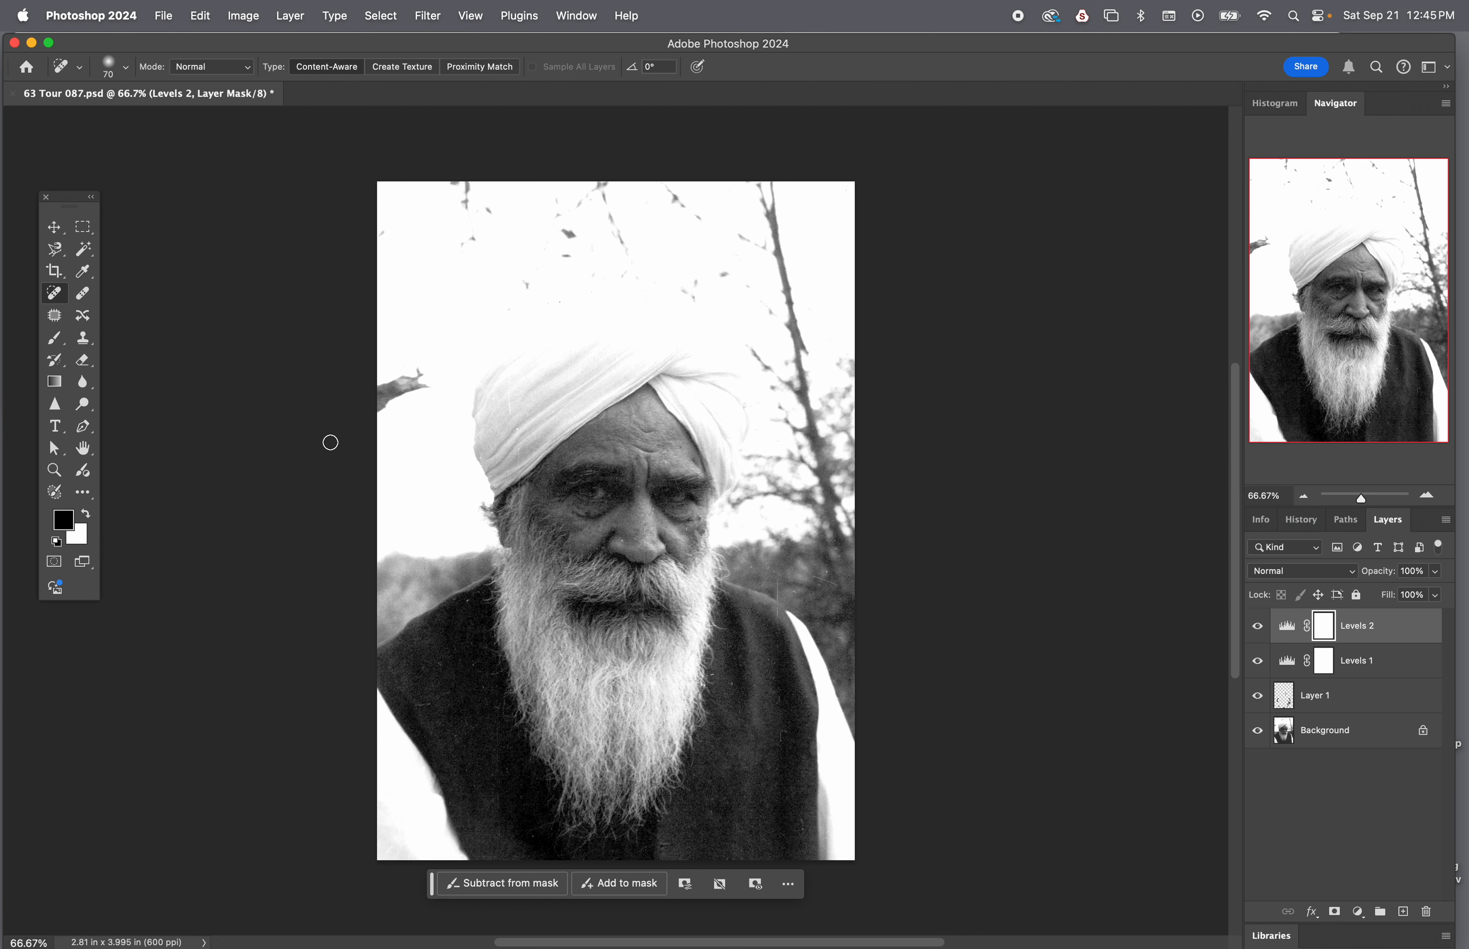
left_click(57, 346)
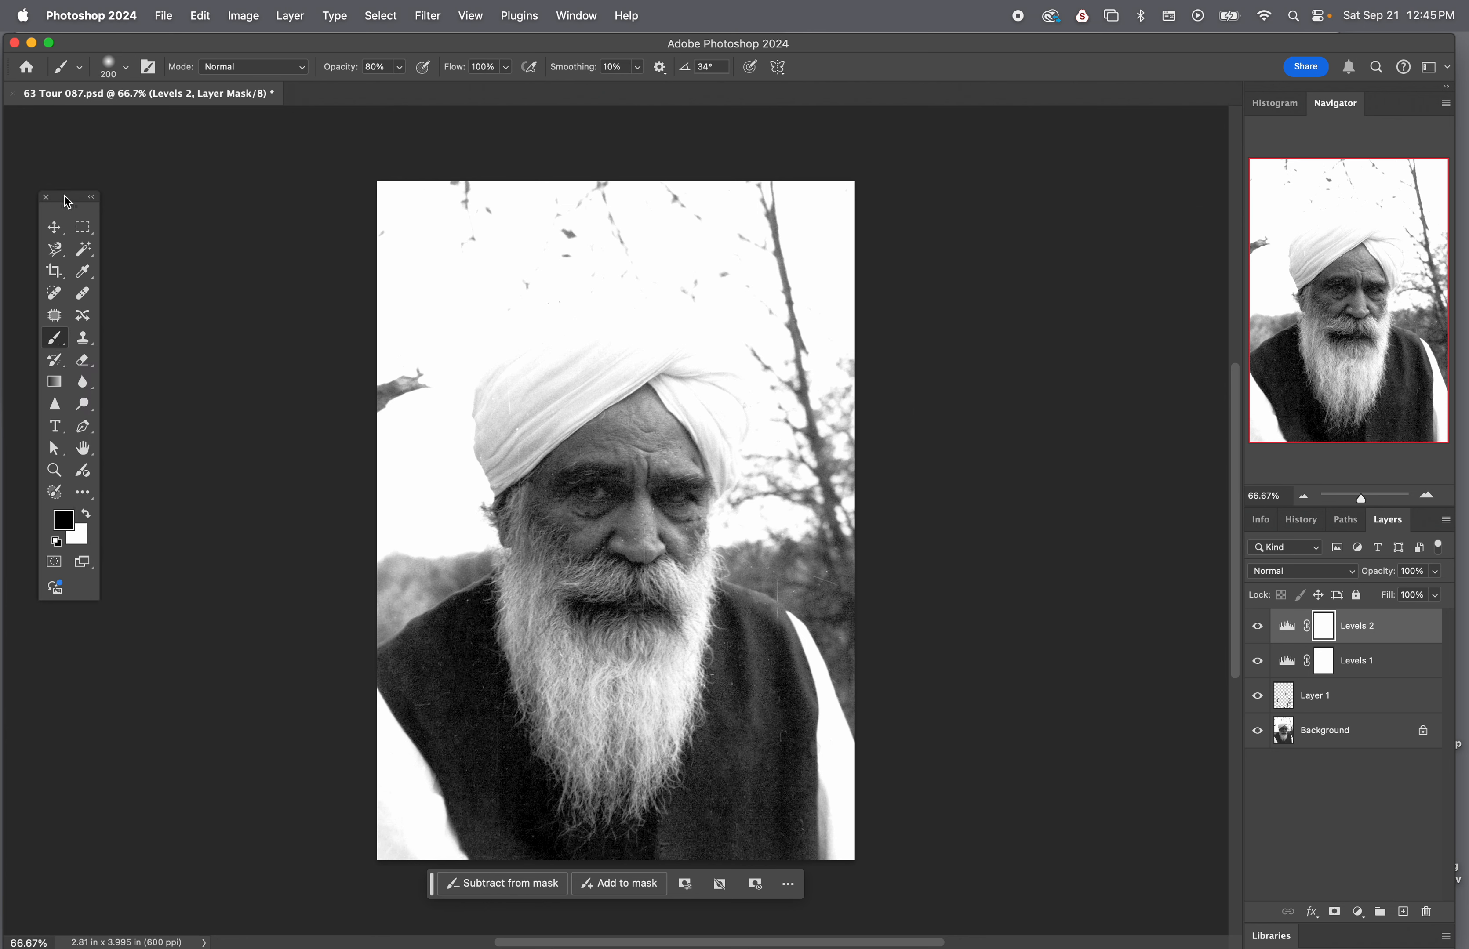
left_click_drag(70, 204, 290, 237)
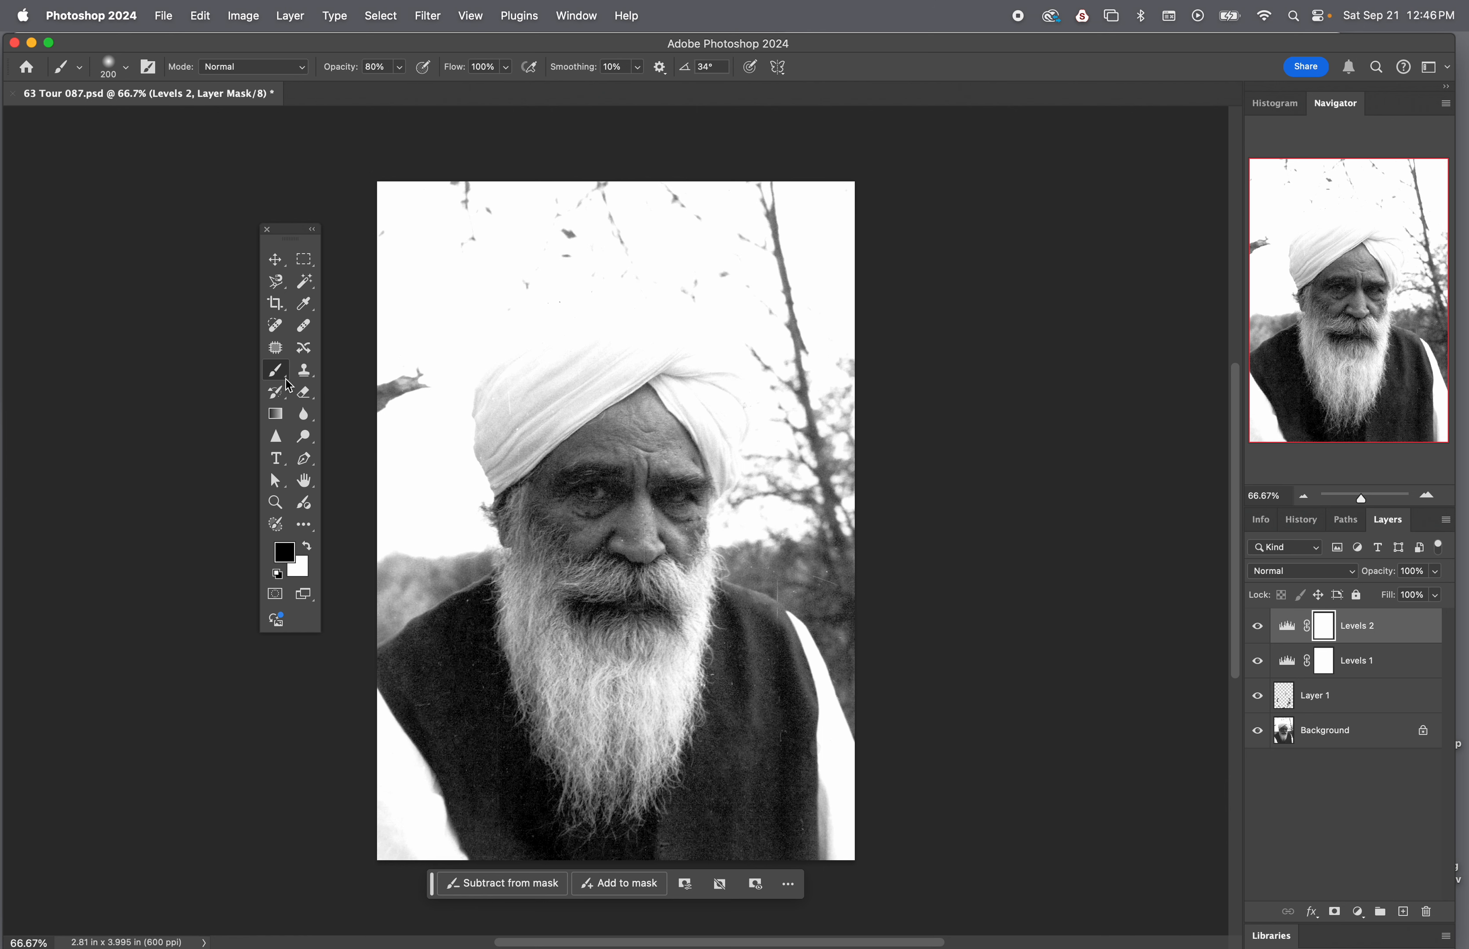
key("v")
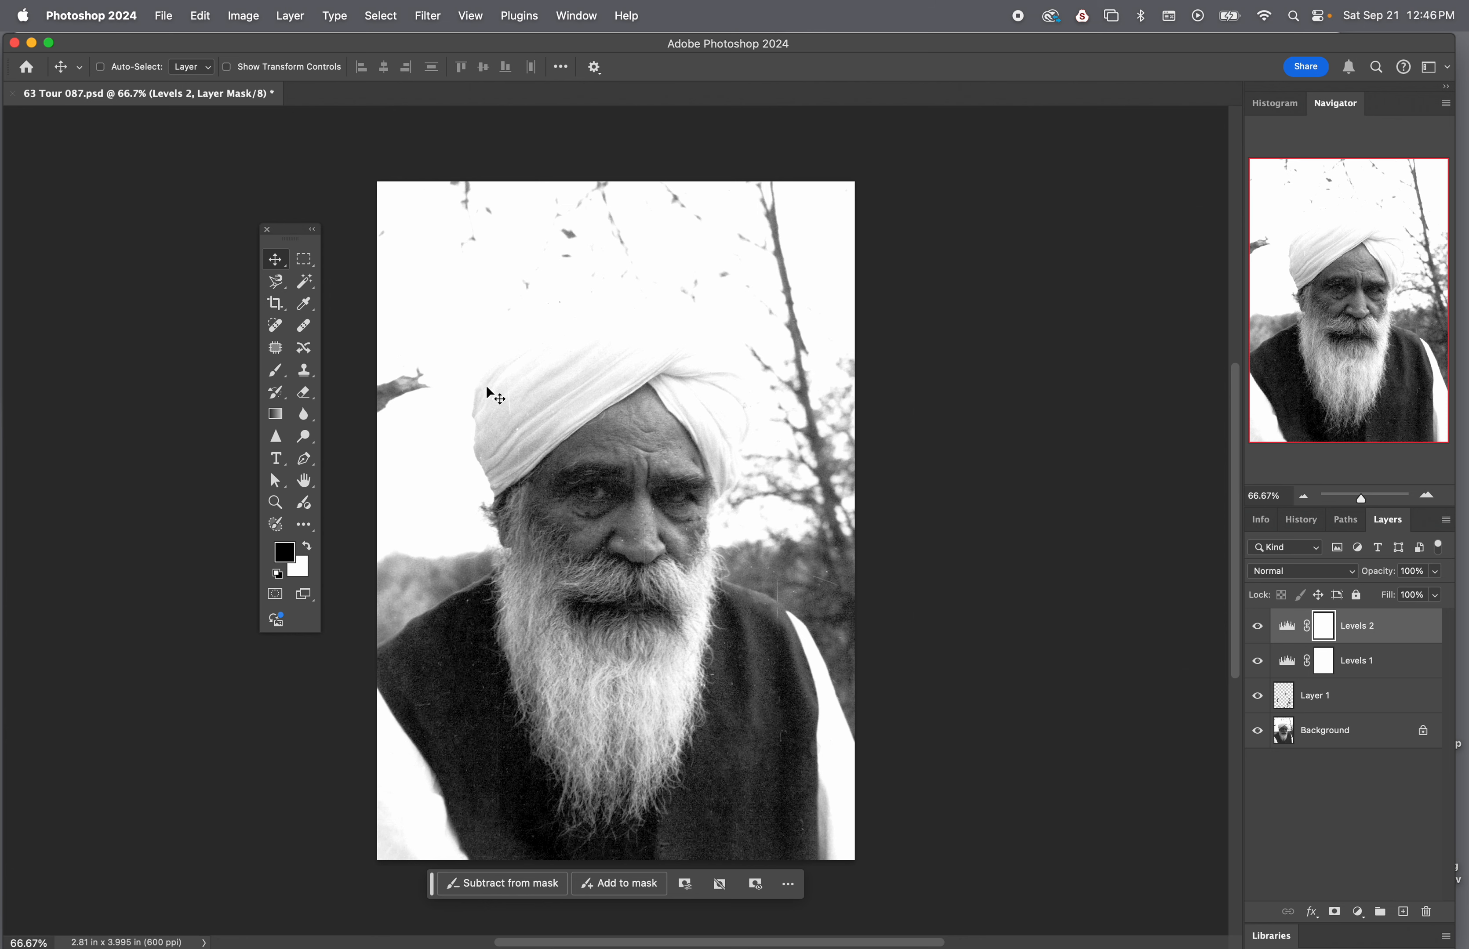
key("b")
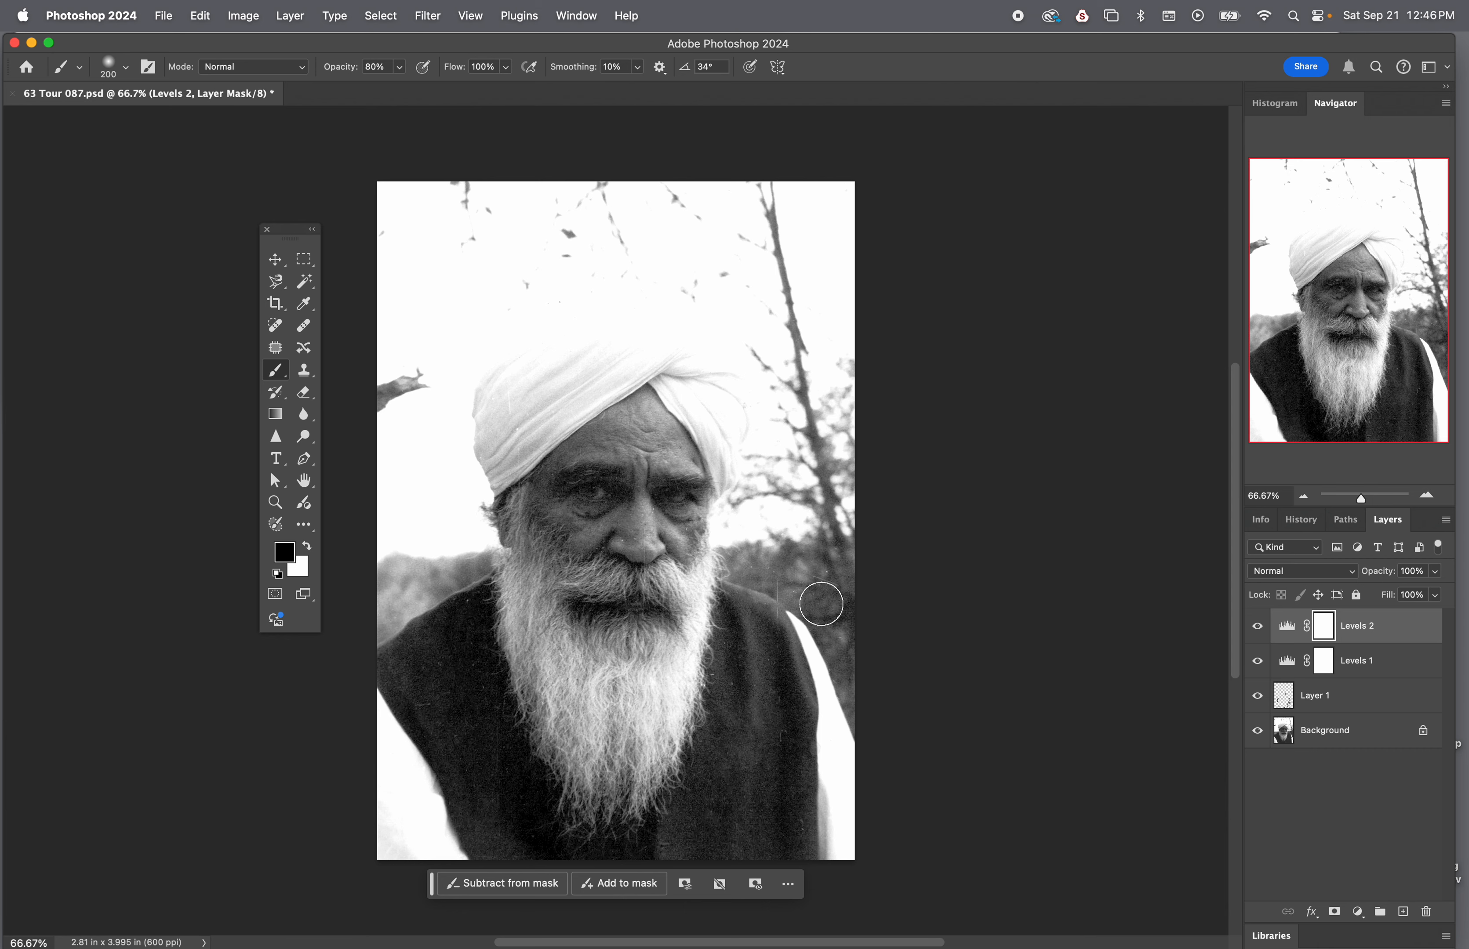
key("bracketright")
key("bracketright")
key("bracketright")
key("bracketright")
key("bracketright")
key("bracketright")
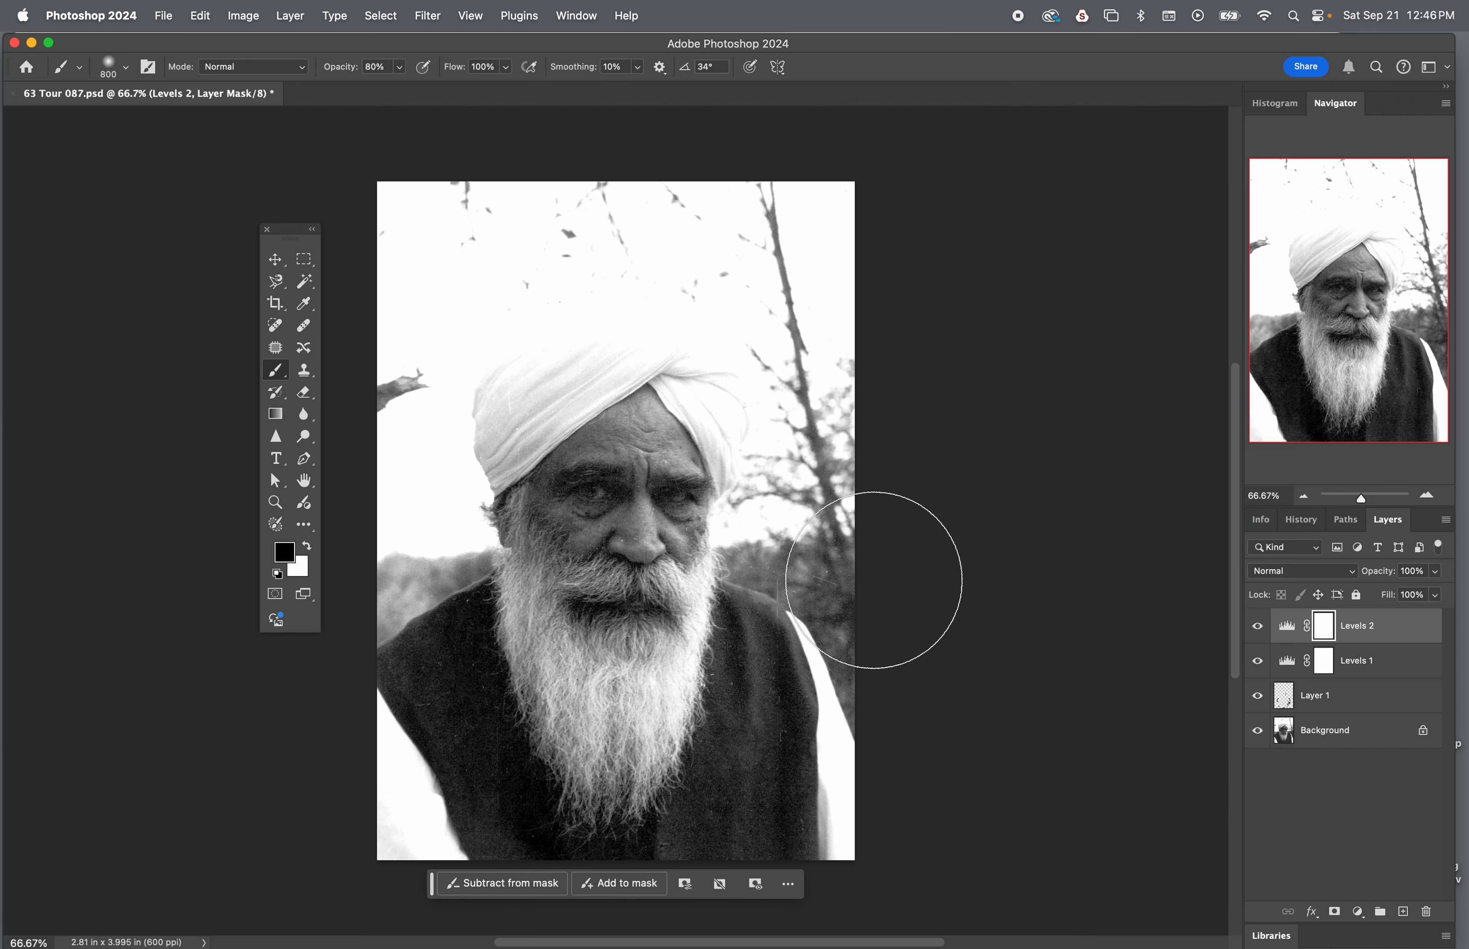
mouse_move(798, 496)
left_mouse_down()
mouse_move(795, 744)
mouse_move(739, 849)
mouse_move(490, 840)
mouse_move(414, 732)
mouse_move(399, 808)
mouse_move(729, 857)
mouse_move(711, 834)
mouse_move(720, 942)
mouse_move(855, 646)
mouse_move(858, 485)
mouse_move(332, 222)
mouse_move(485, 305)
left_mouse_up()
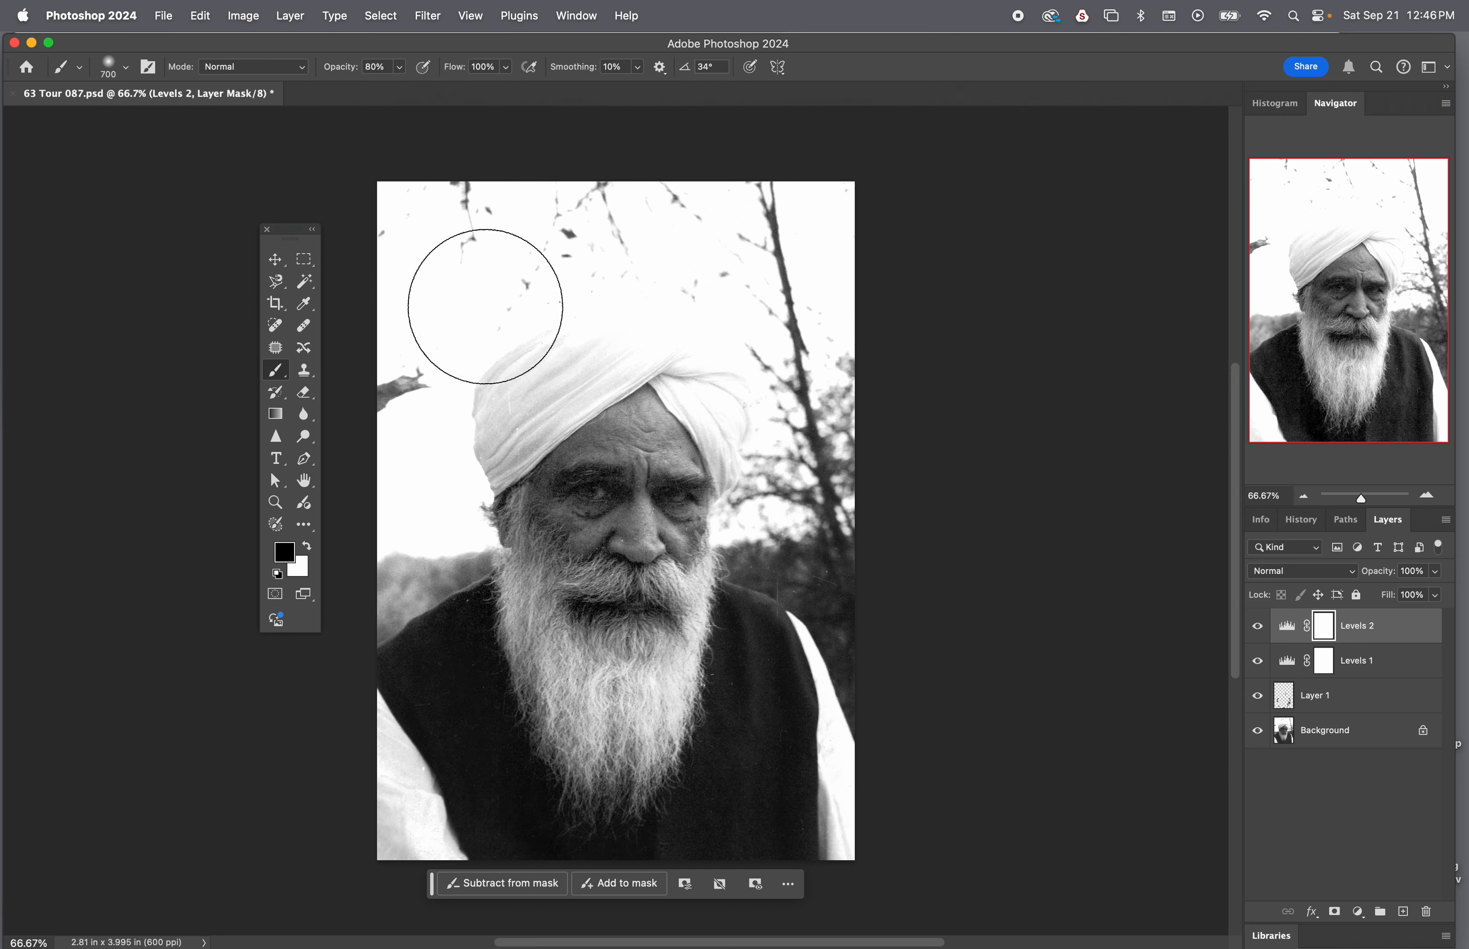
mouse_move(351, 604)
left_mouse_down()
mouse_move(397, 381)
mouse_move(480, 219)
mouse_move(693, 223)
mouse_move(536, 335)
mouse_move(754, 311)
left_mouse_up()
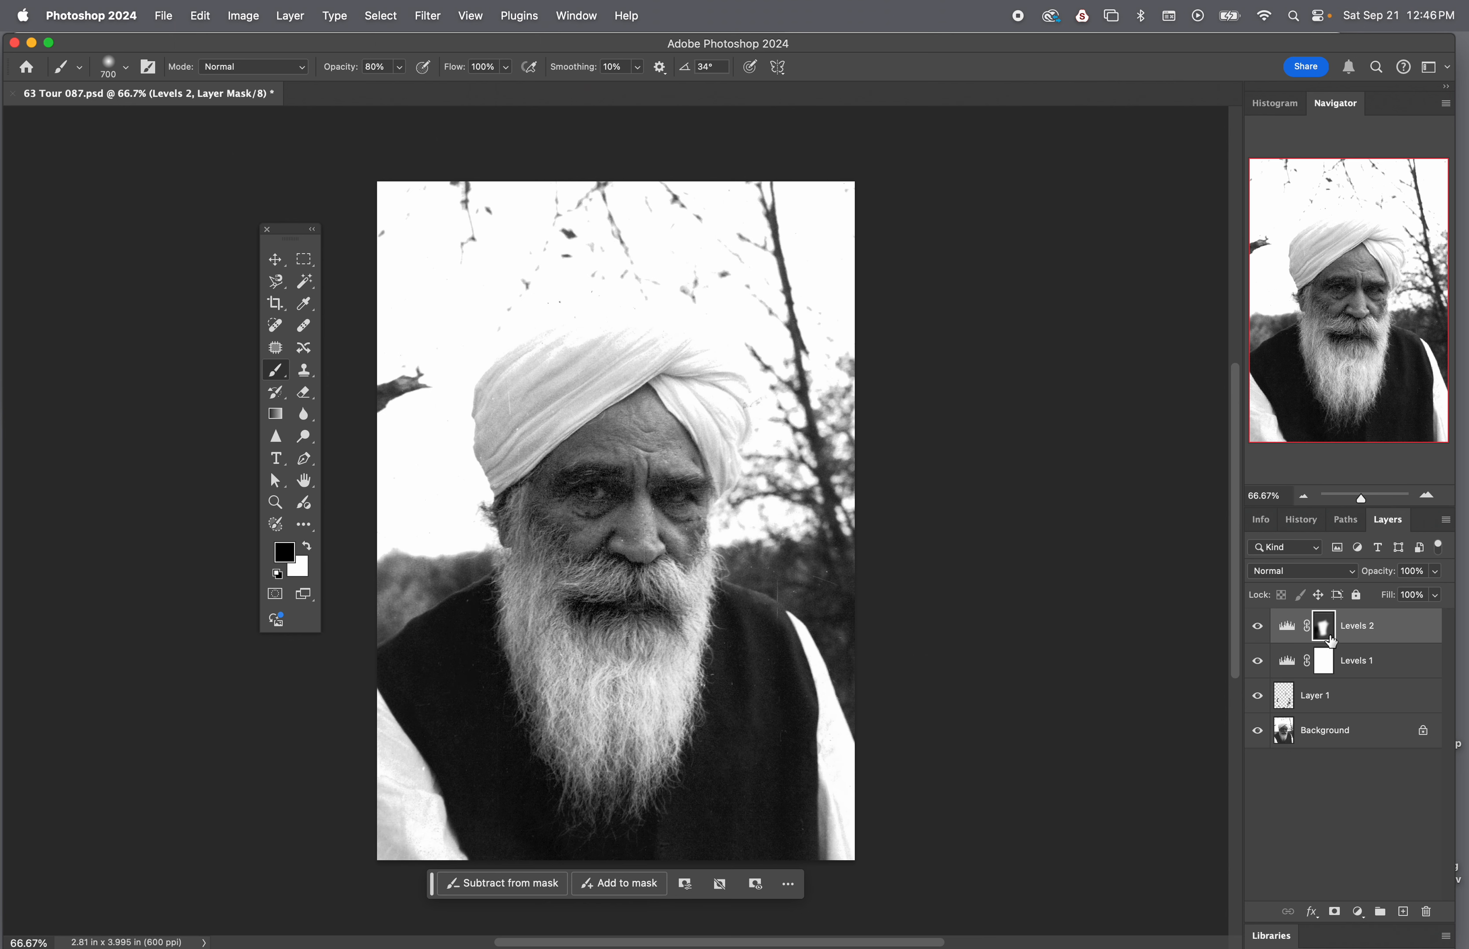
Examine the painted Levels 2 mask and the brush's size and hardness settings, keeping the mask selected
left_click_drag(1320, 623, 1329, 641)
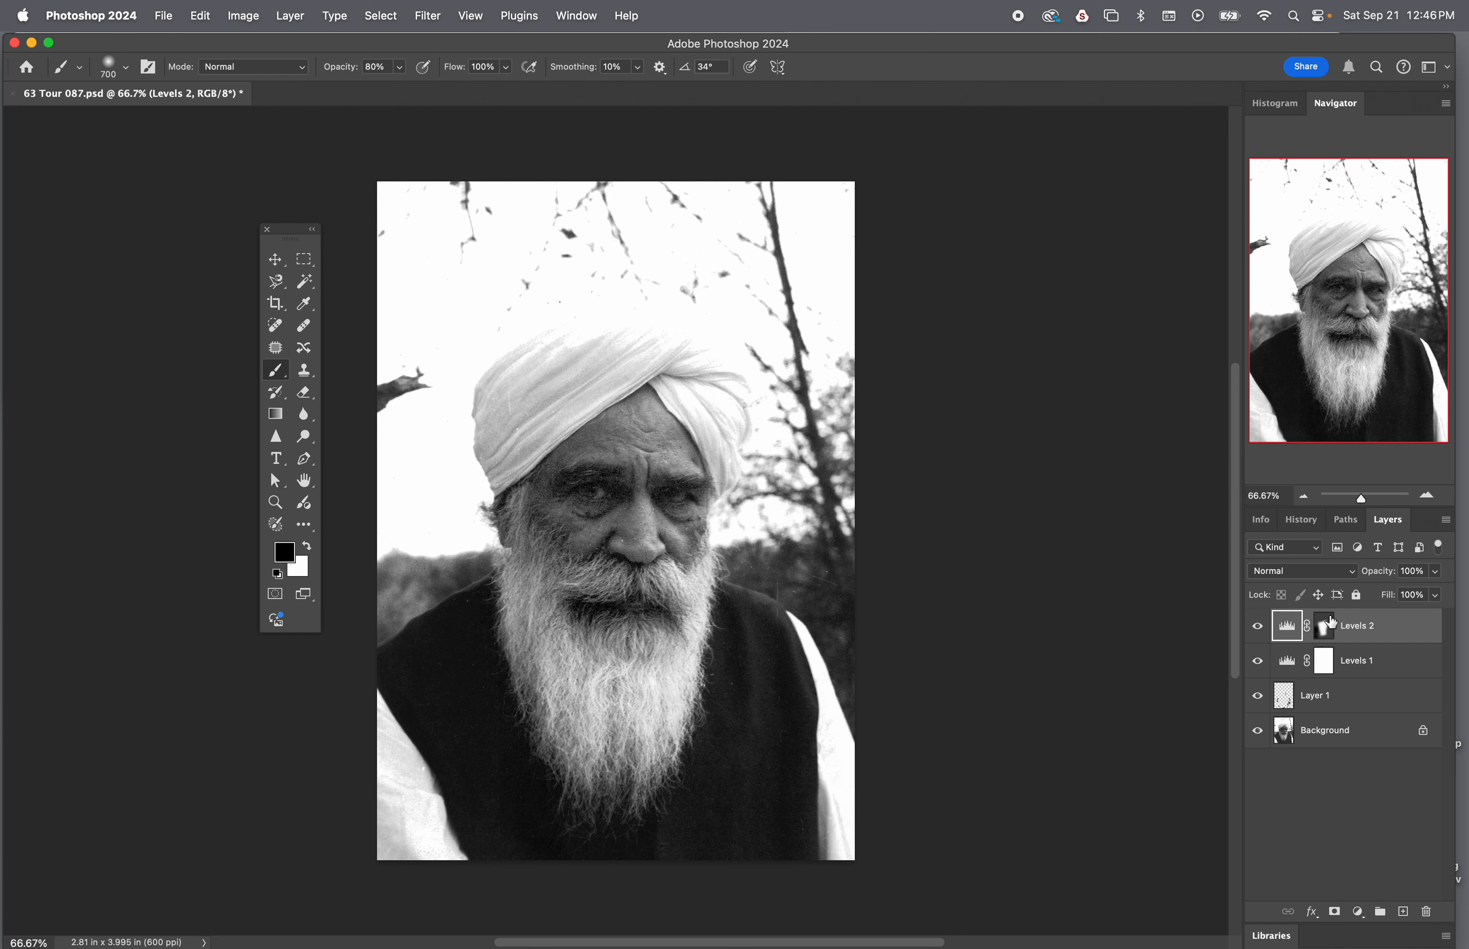
left_click(1327, 624)
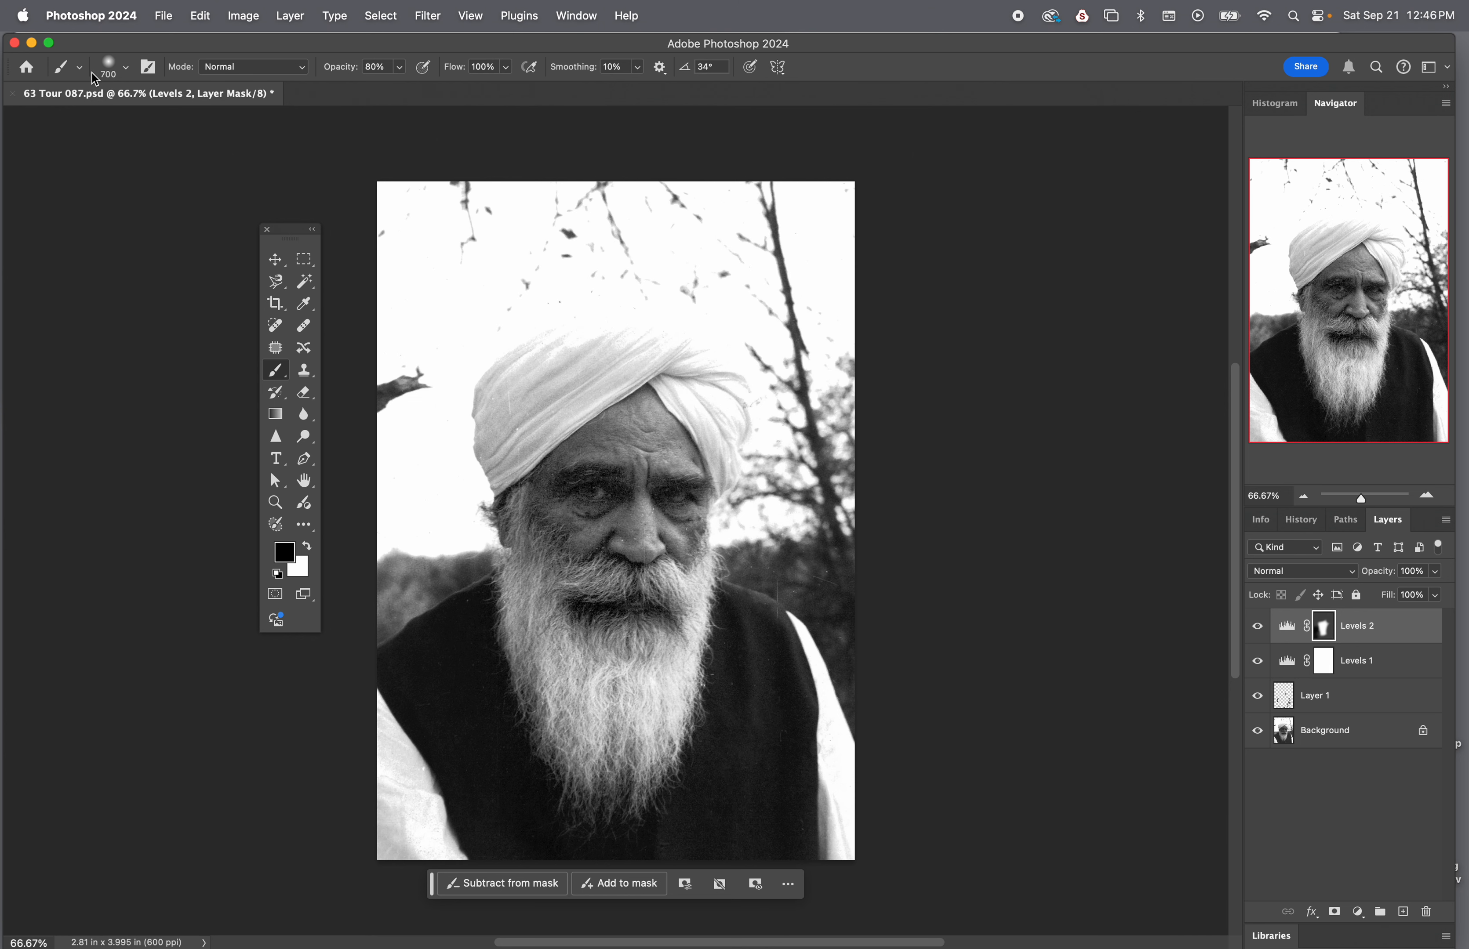
left_click(117, 78)
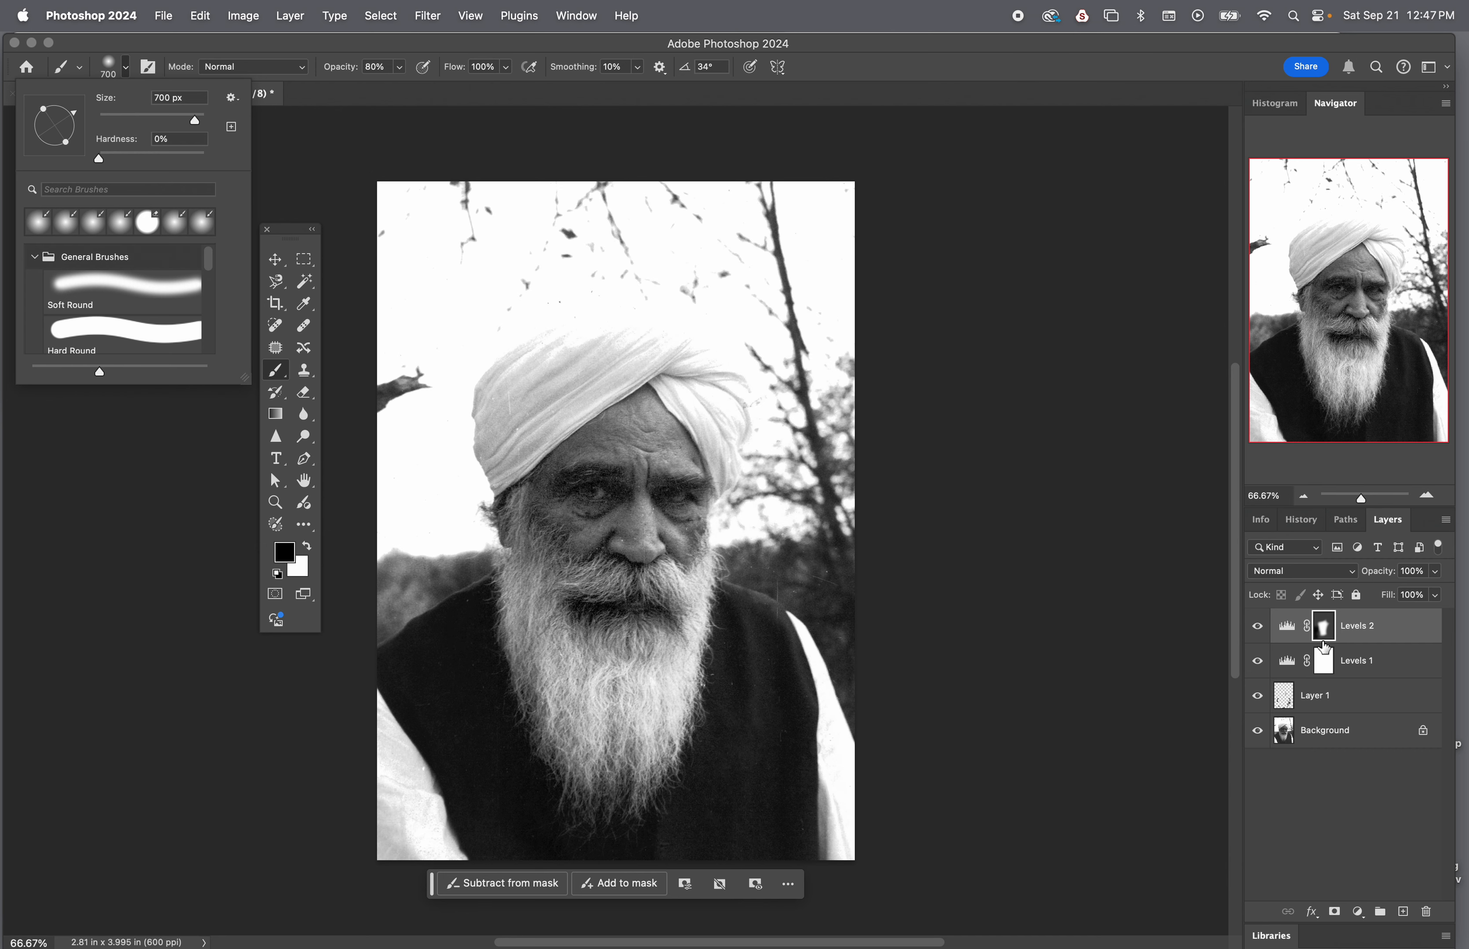
left_click(921, 790)
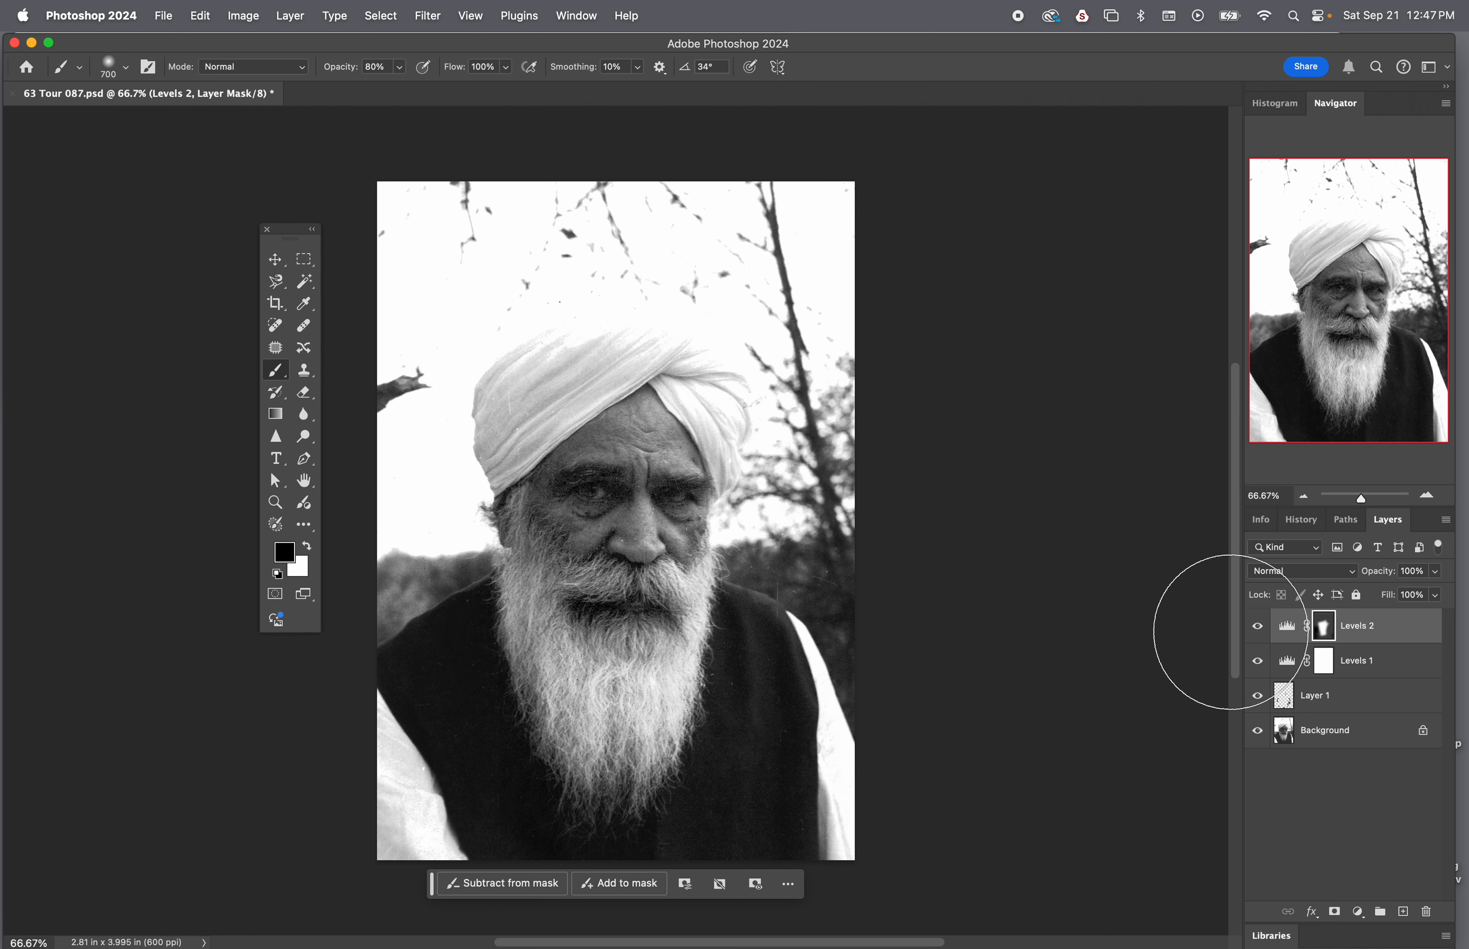
Compare the photo with the Levels 1 and Levels 2 layers hidden and shown, leaving both visible
left_click(1258, 630)
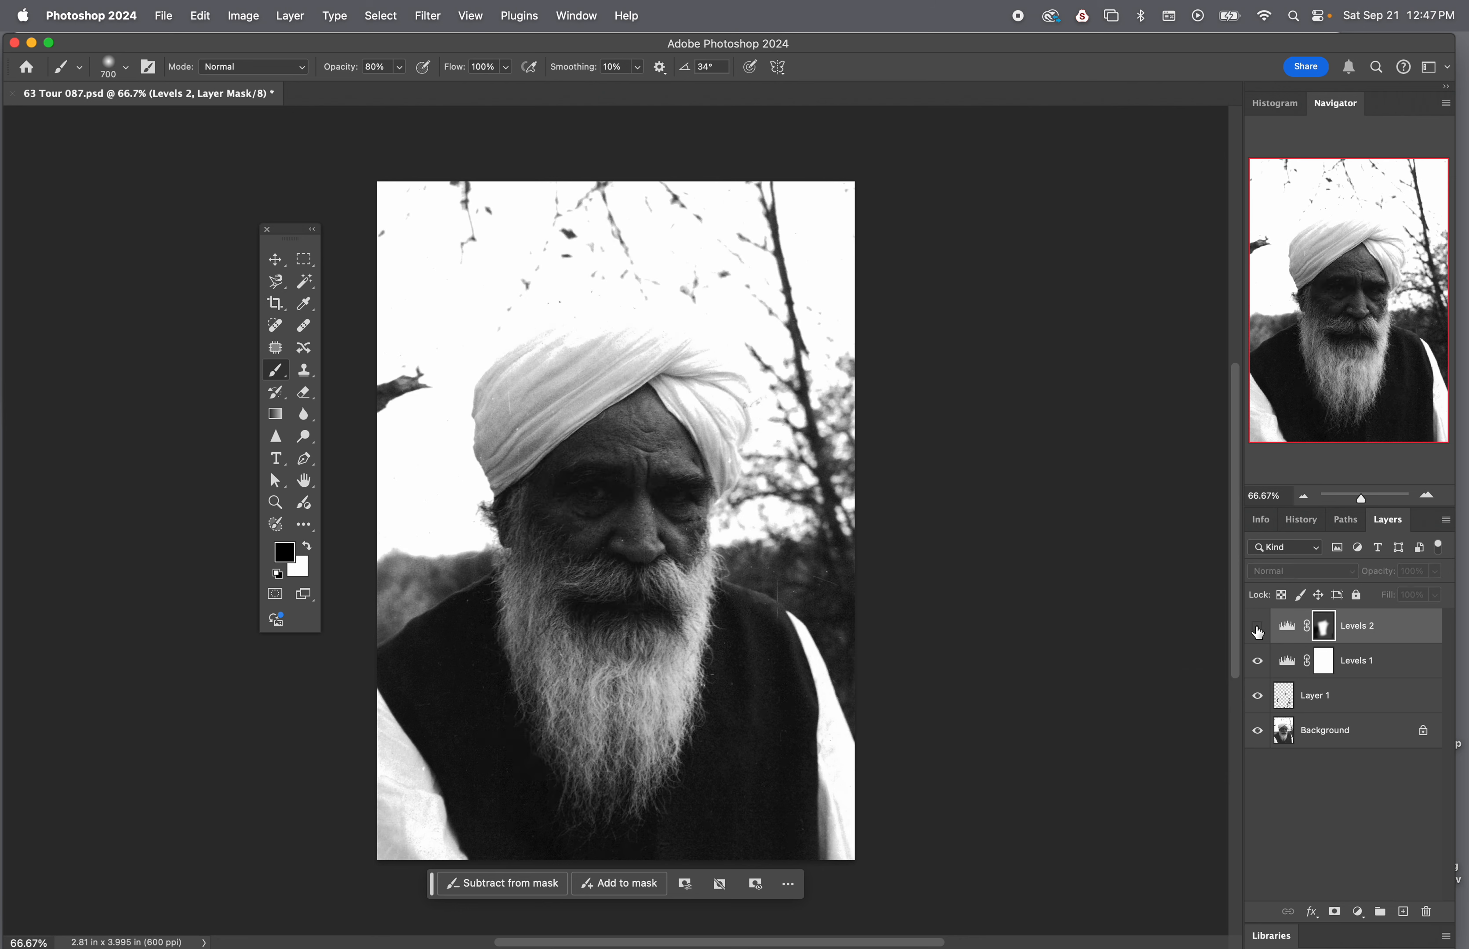
left_click(1258, 630)
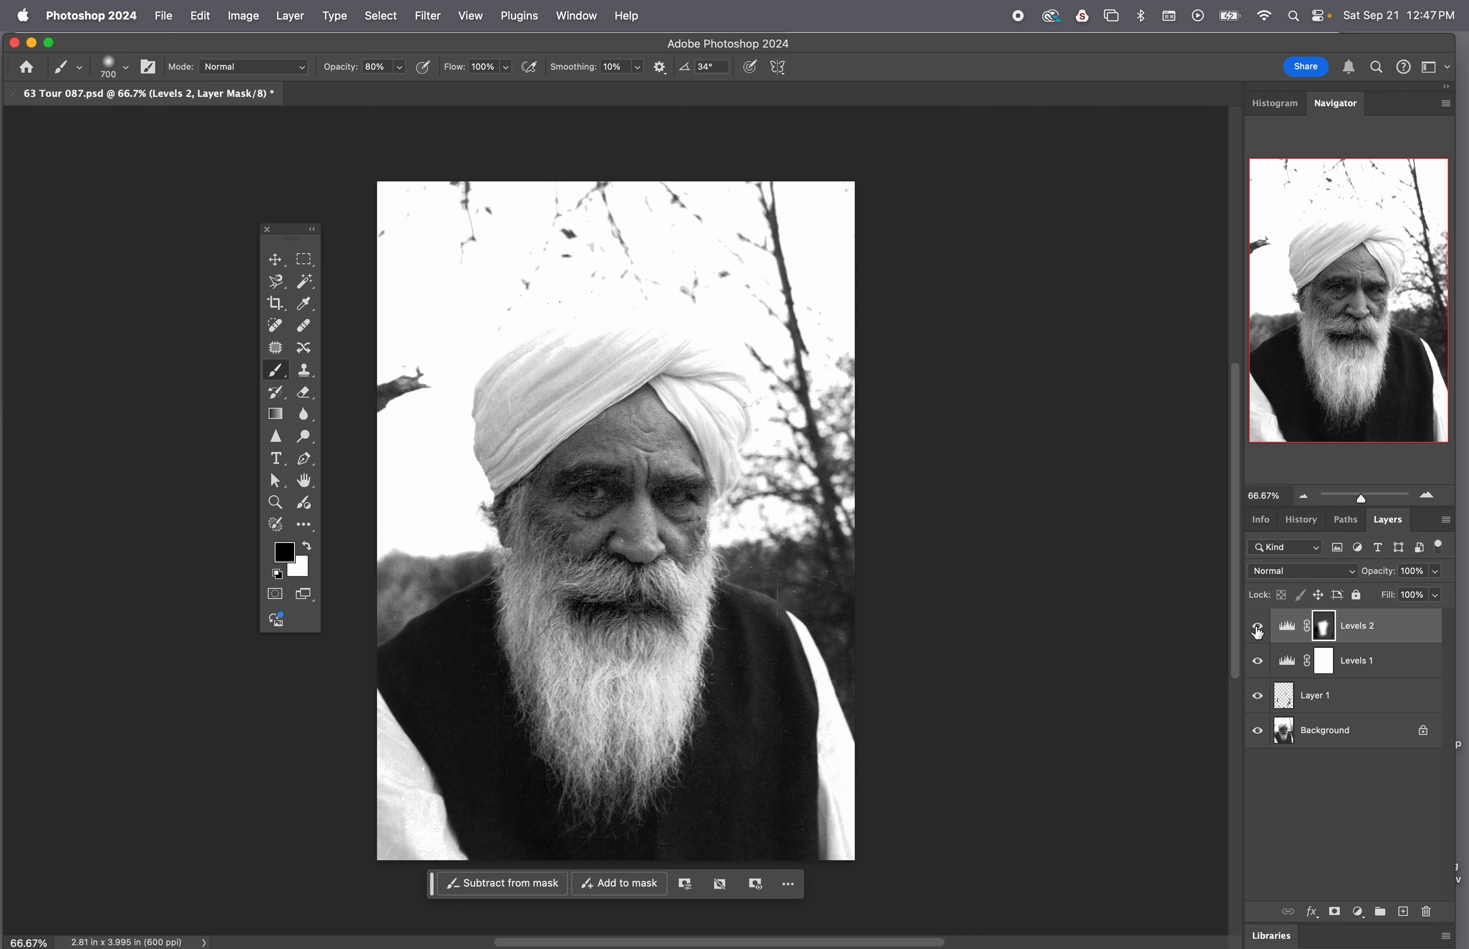
left_click(1258, 630)
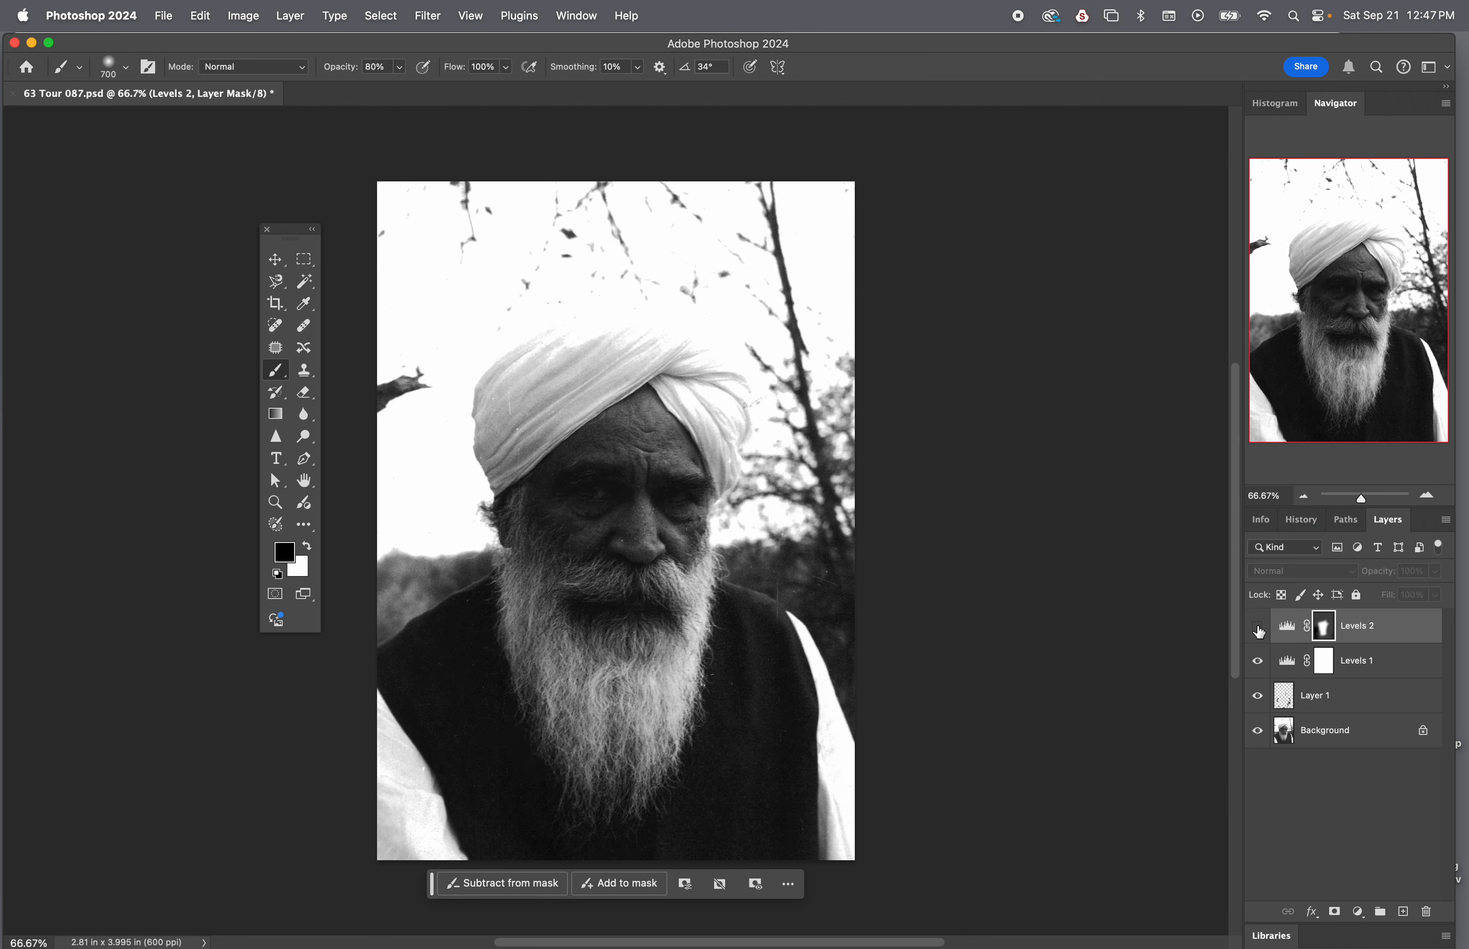
left_click(1258, 630)
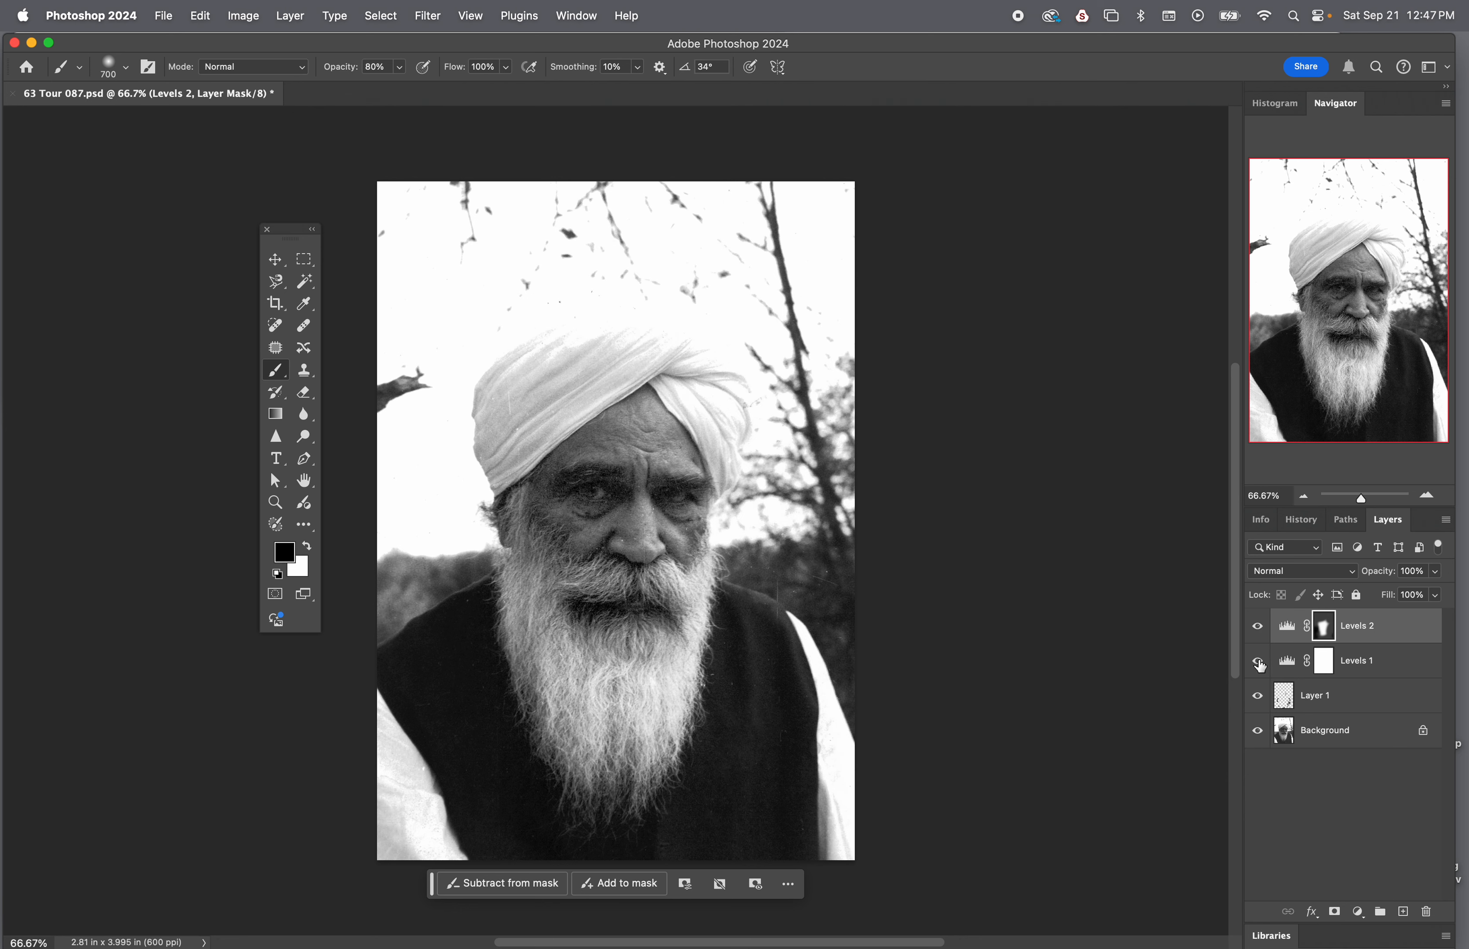
left_click(1260, 664)
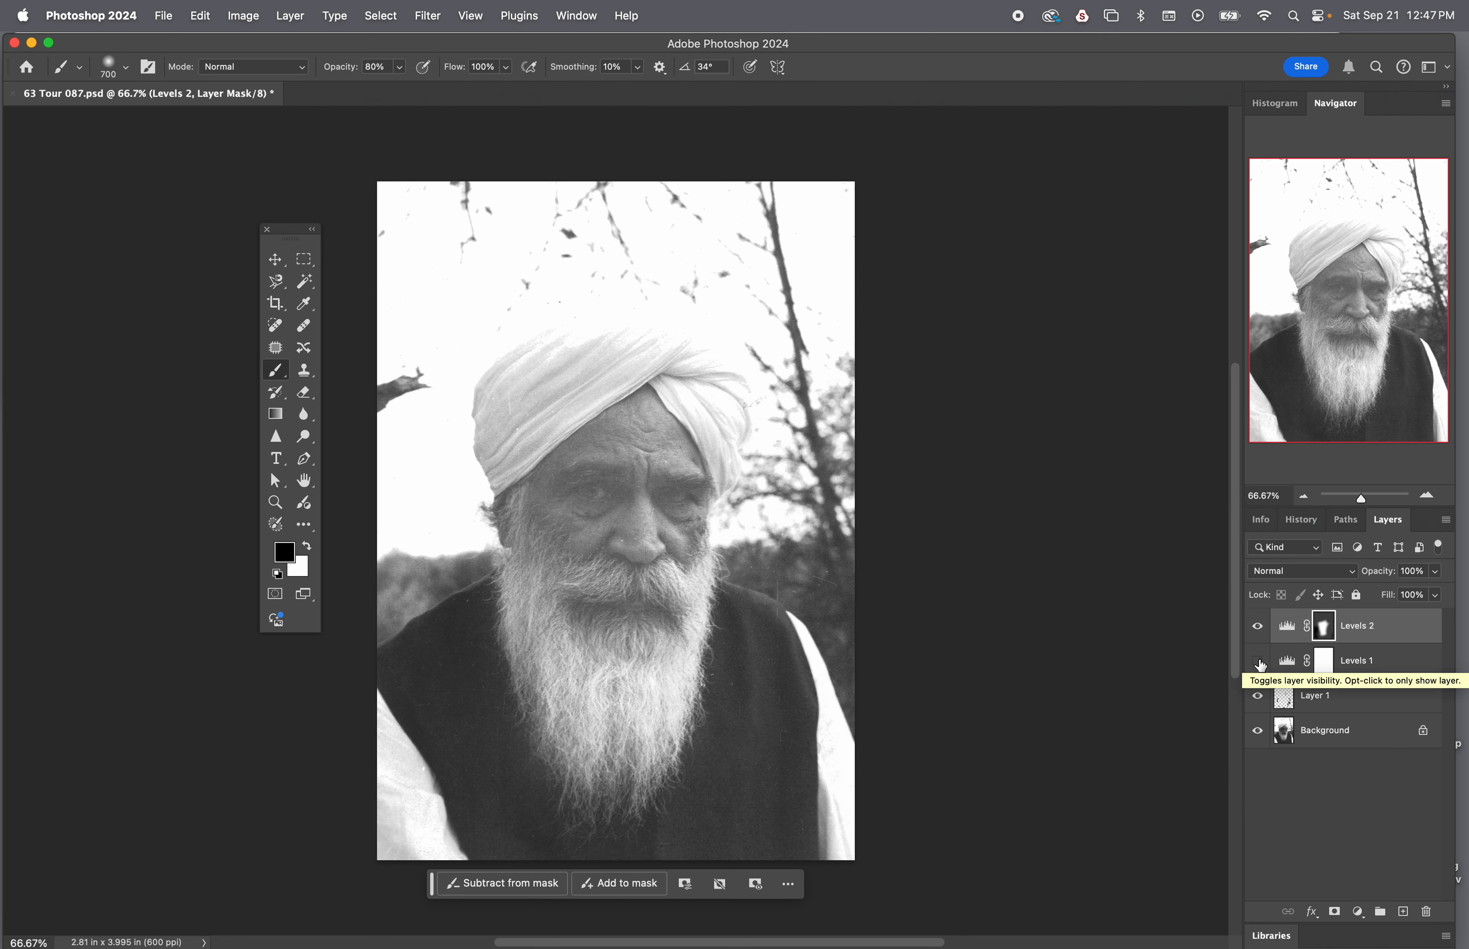
left_click(1258, 627)
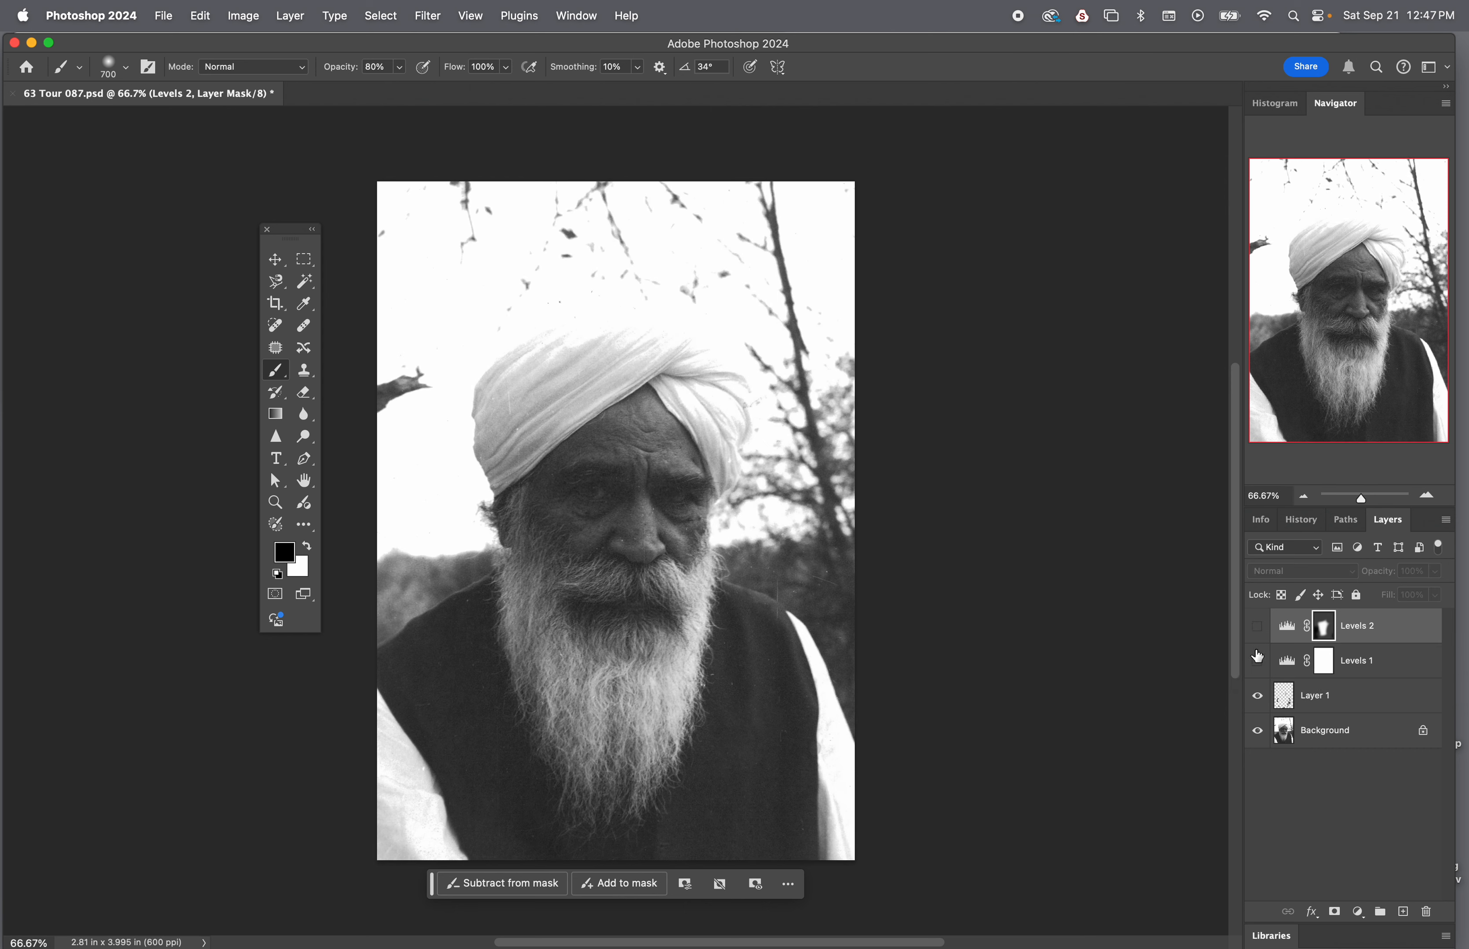
left_click(1260, 664)
left_click(1261, 665)
left_click(1259, 663)
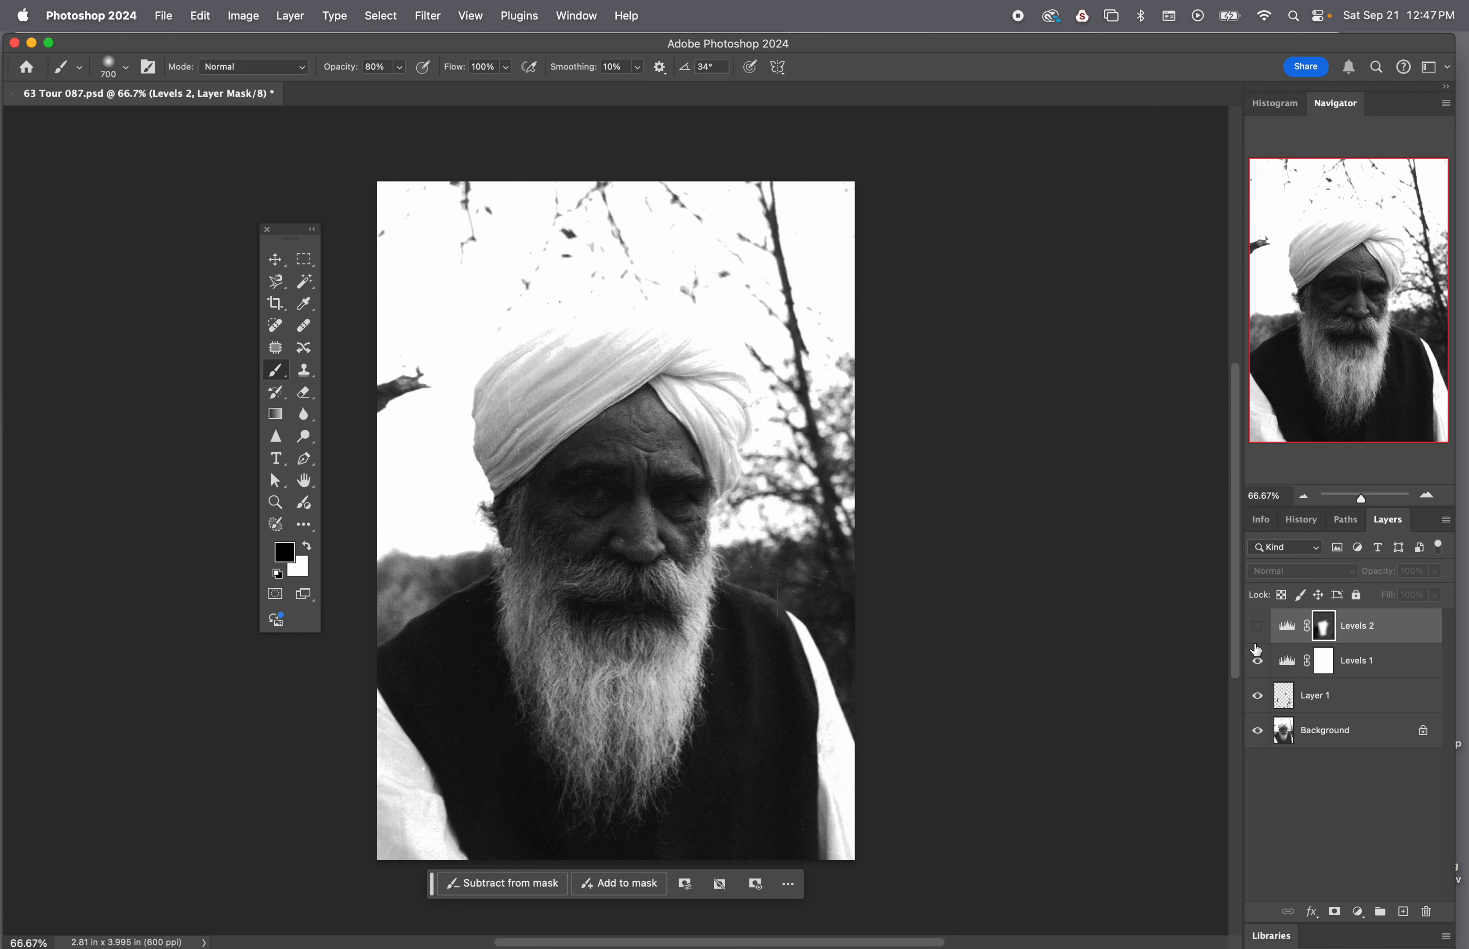
left_click(1258, 627)
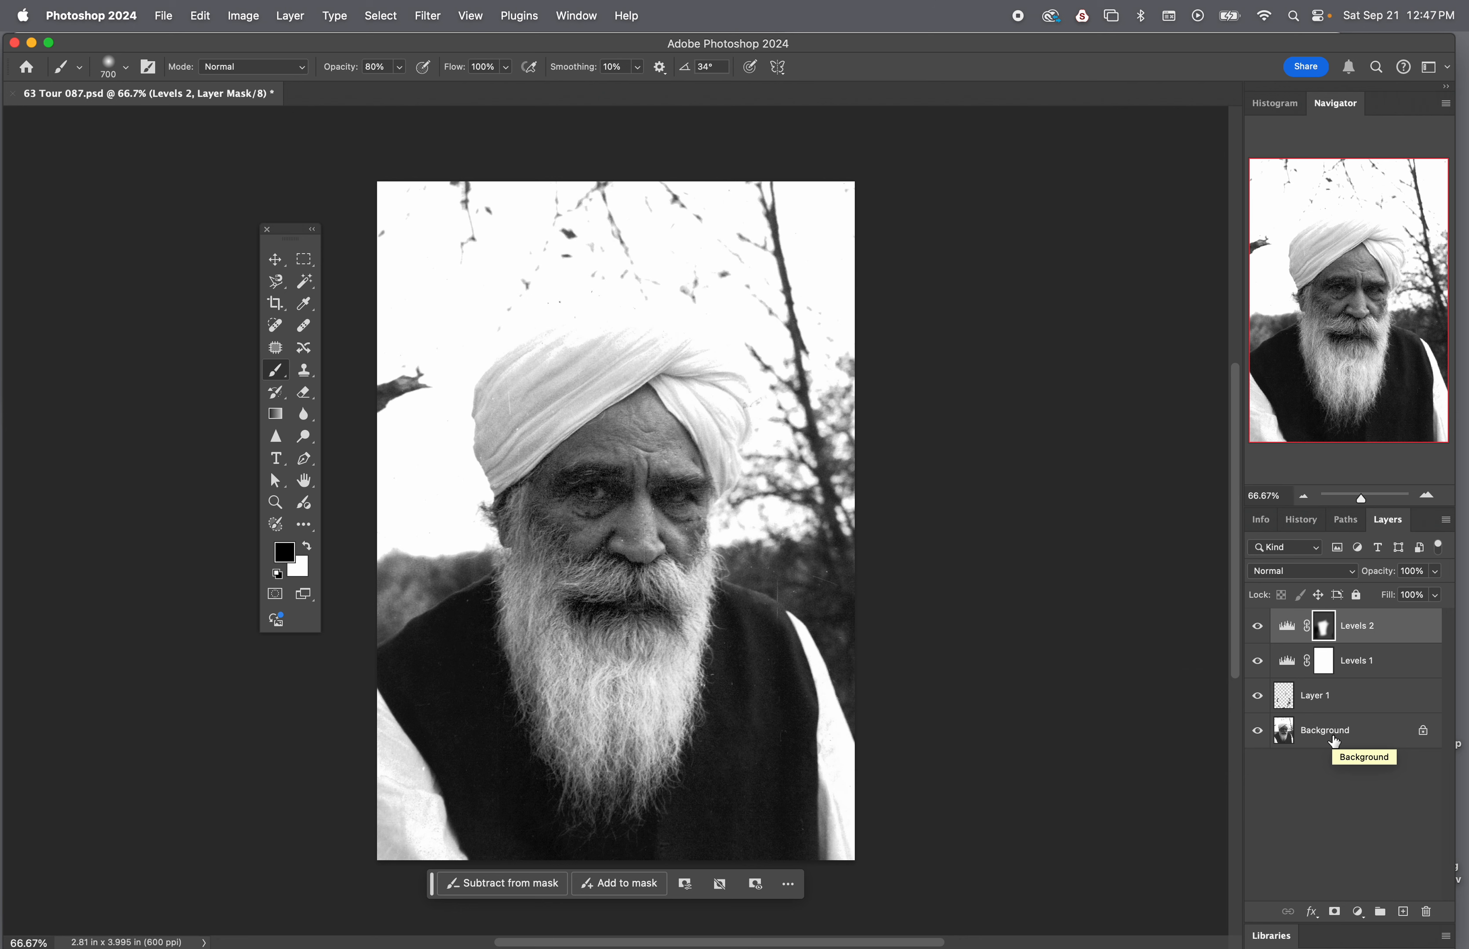
Rename Layer 1 to "retouch", Levels 2 to "face" and Levels 1 to "outside"
left_click(1321, 702)
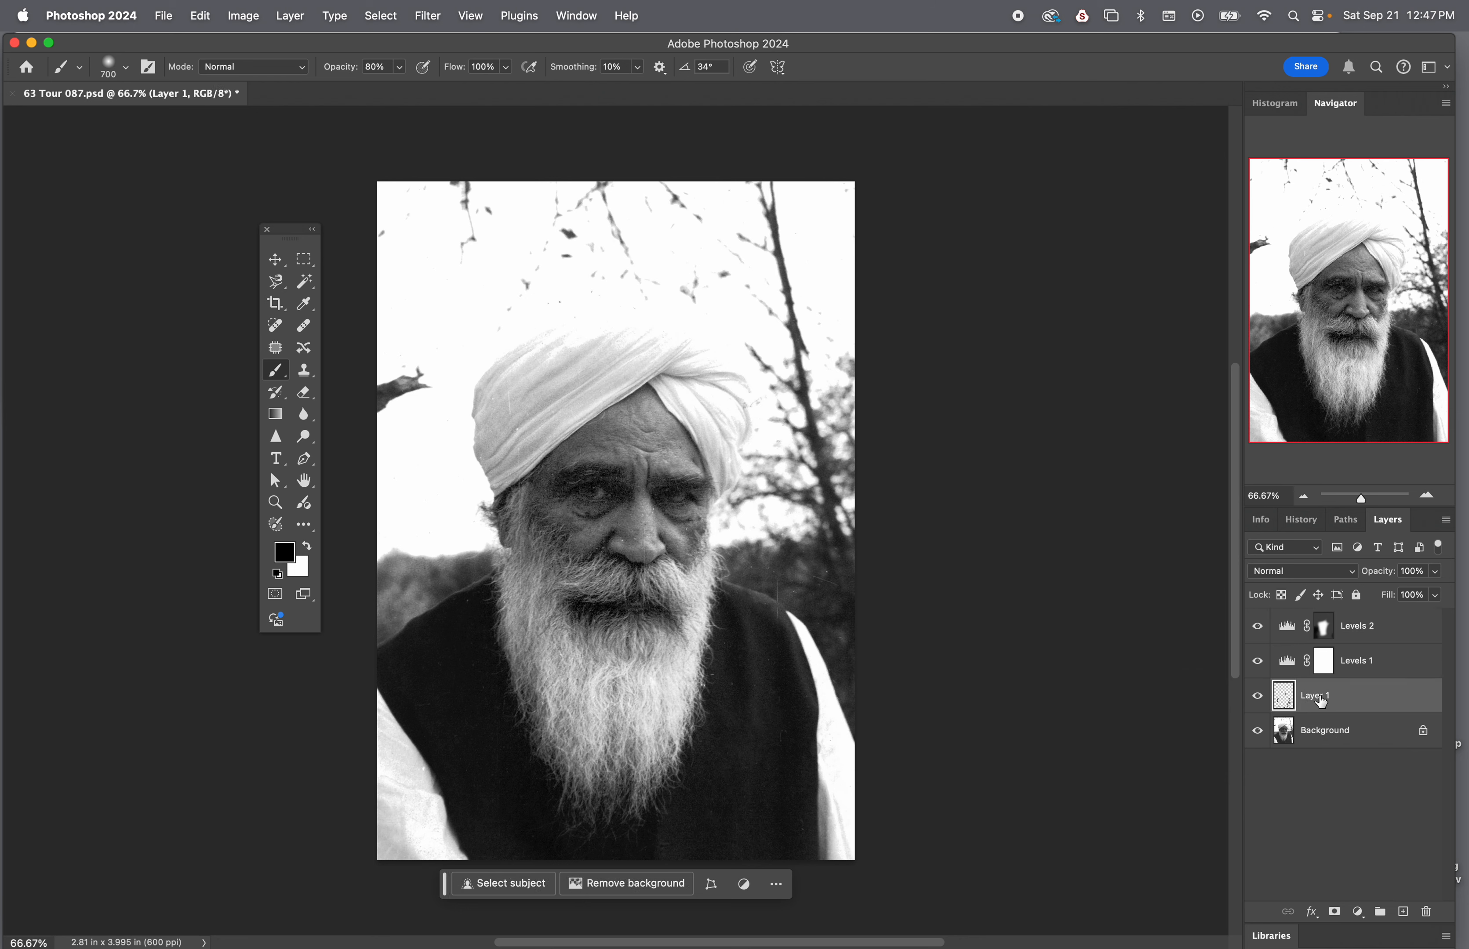
double_click(1322, 702)
type("retouch")
key("Return")
double_click(1365, 630)
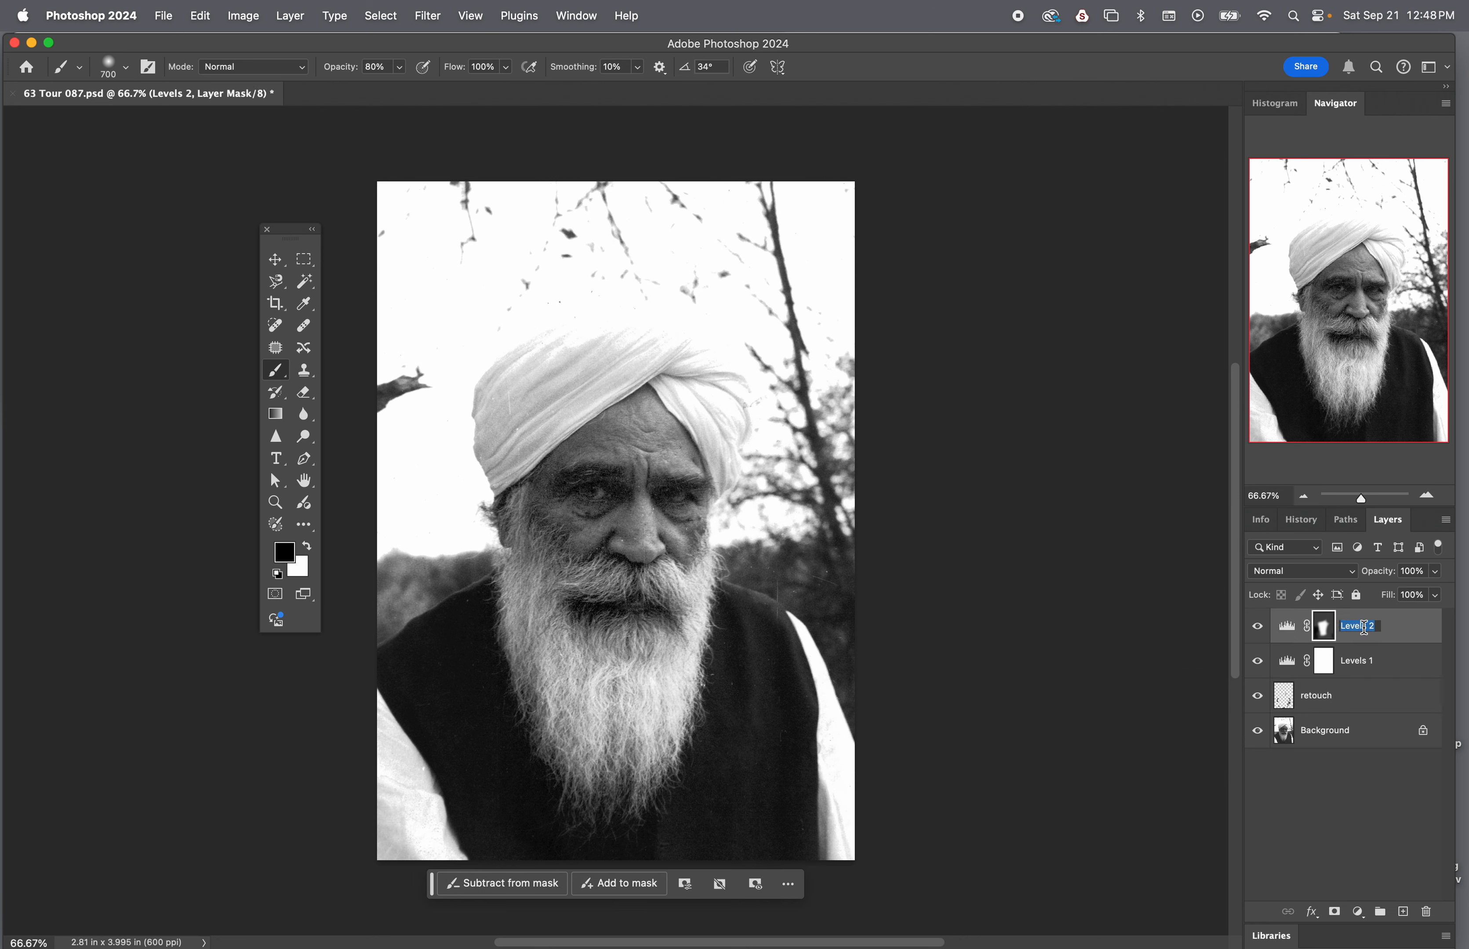
type("face")
double_click(1360, 662)
type("outside")
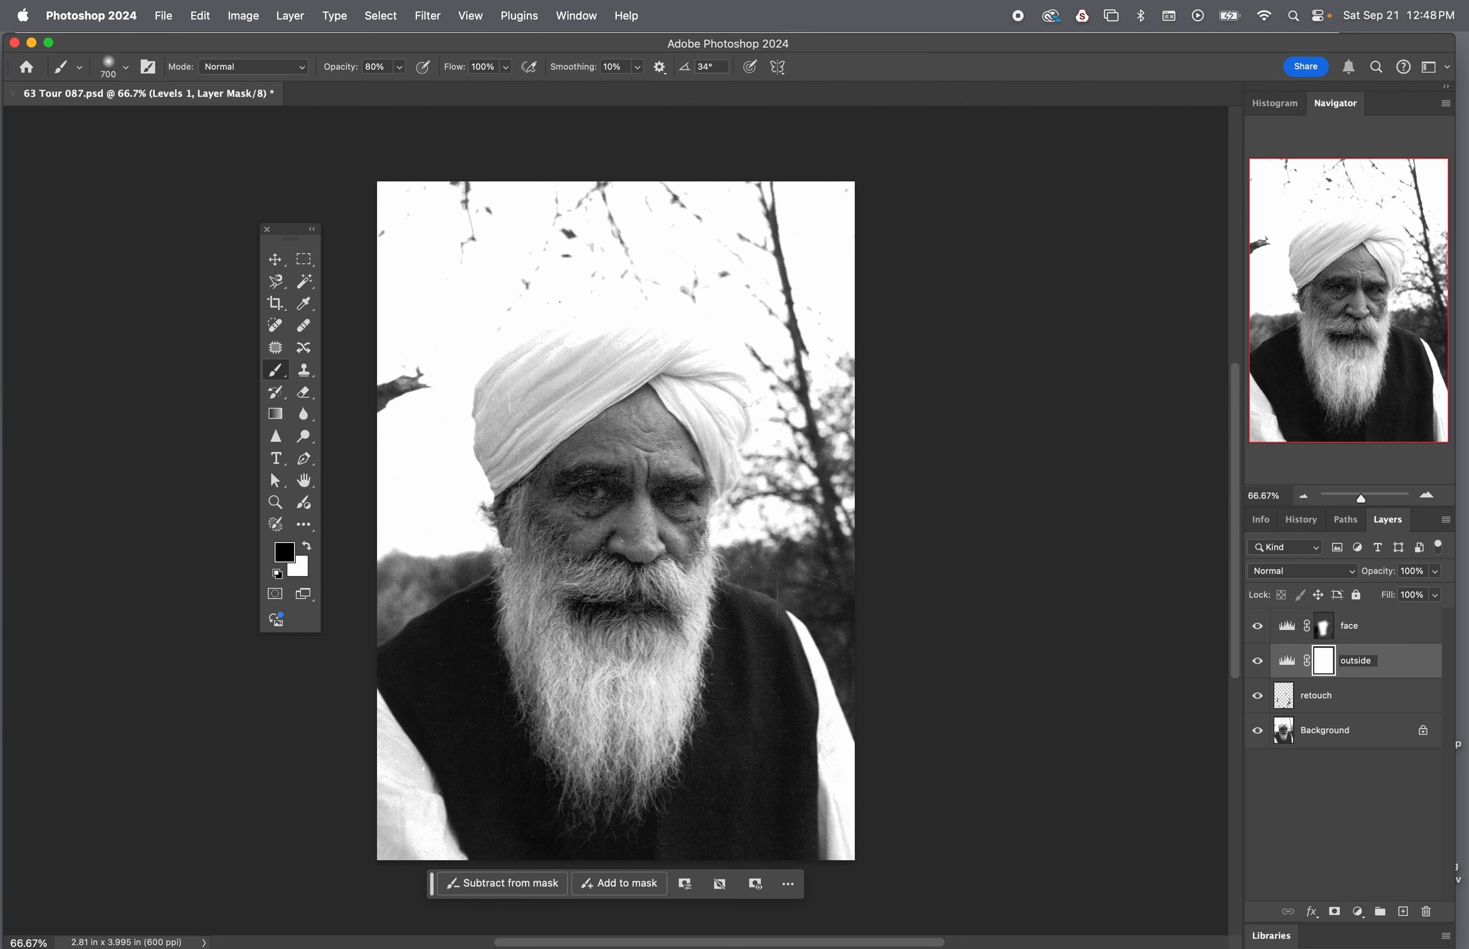
key("Return")
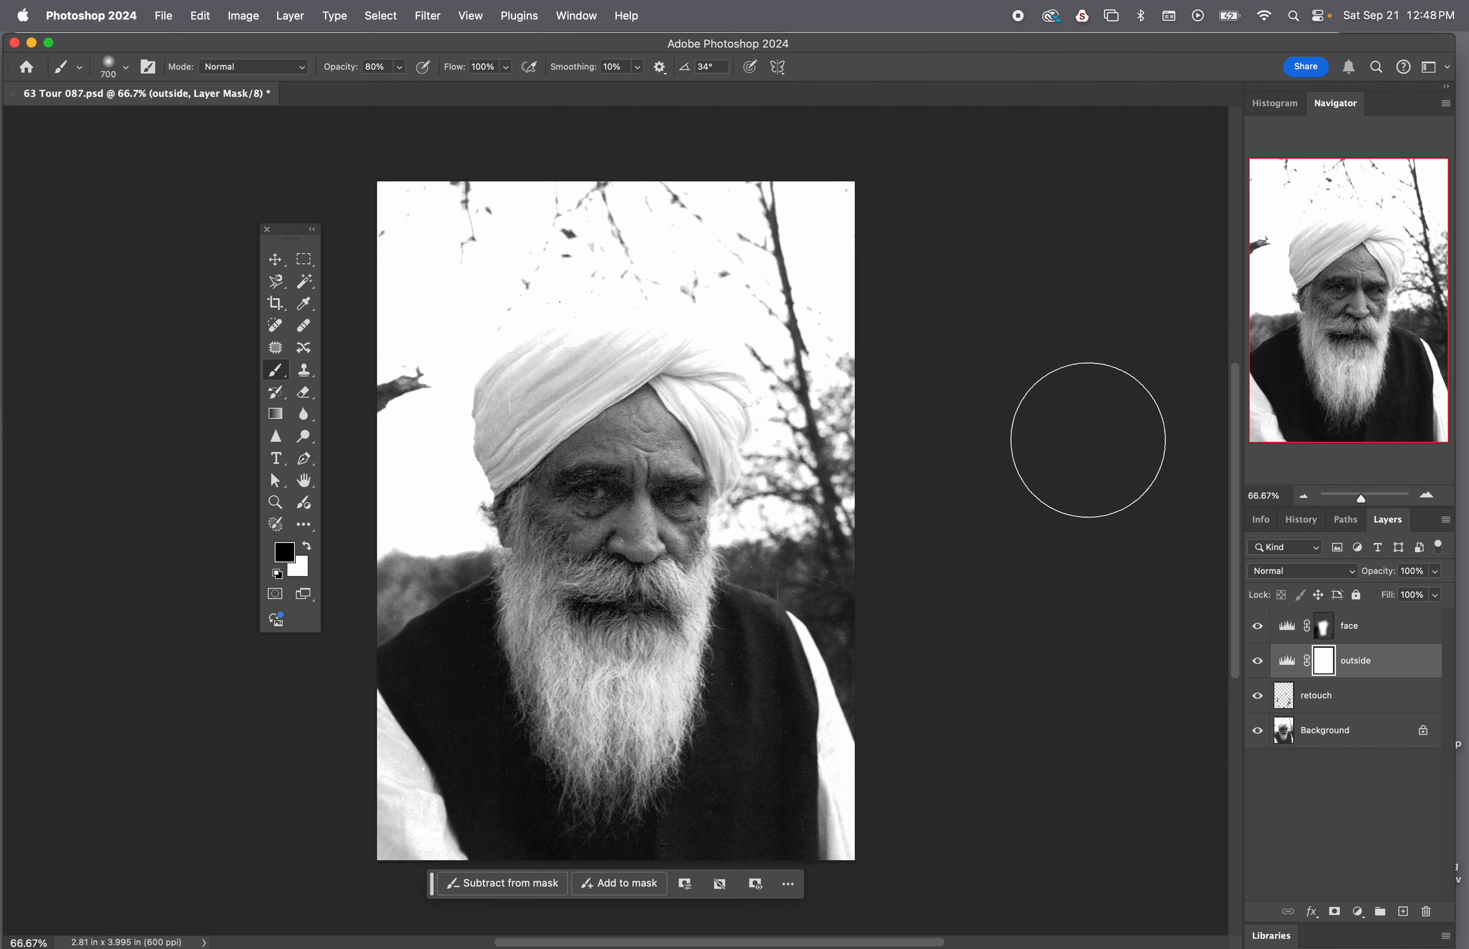
Save and close 63 Tour 087.psd, and minimize Photoshop to return to Bridge
left_click(166, 14)
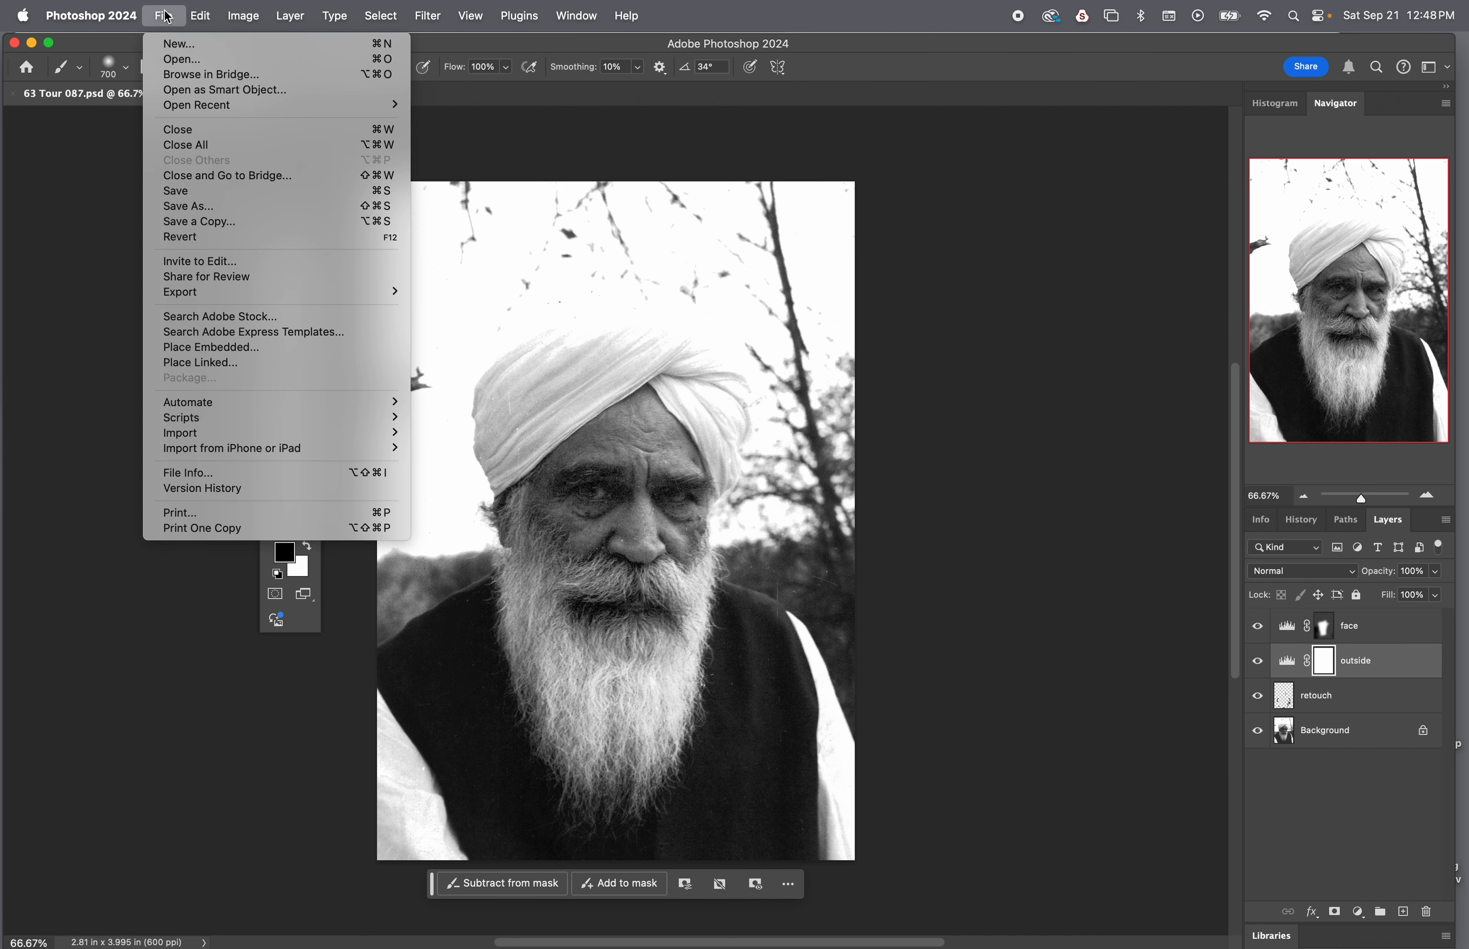
left_click(214, 198)
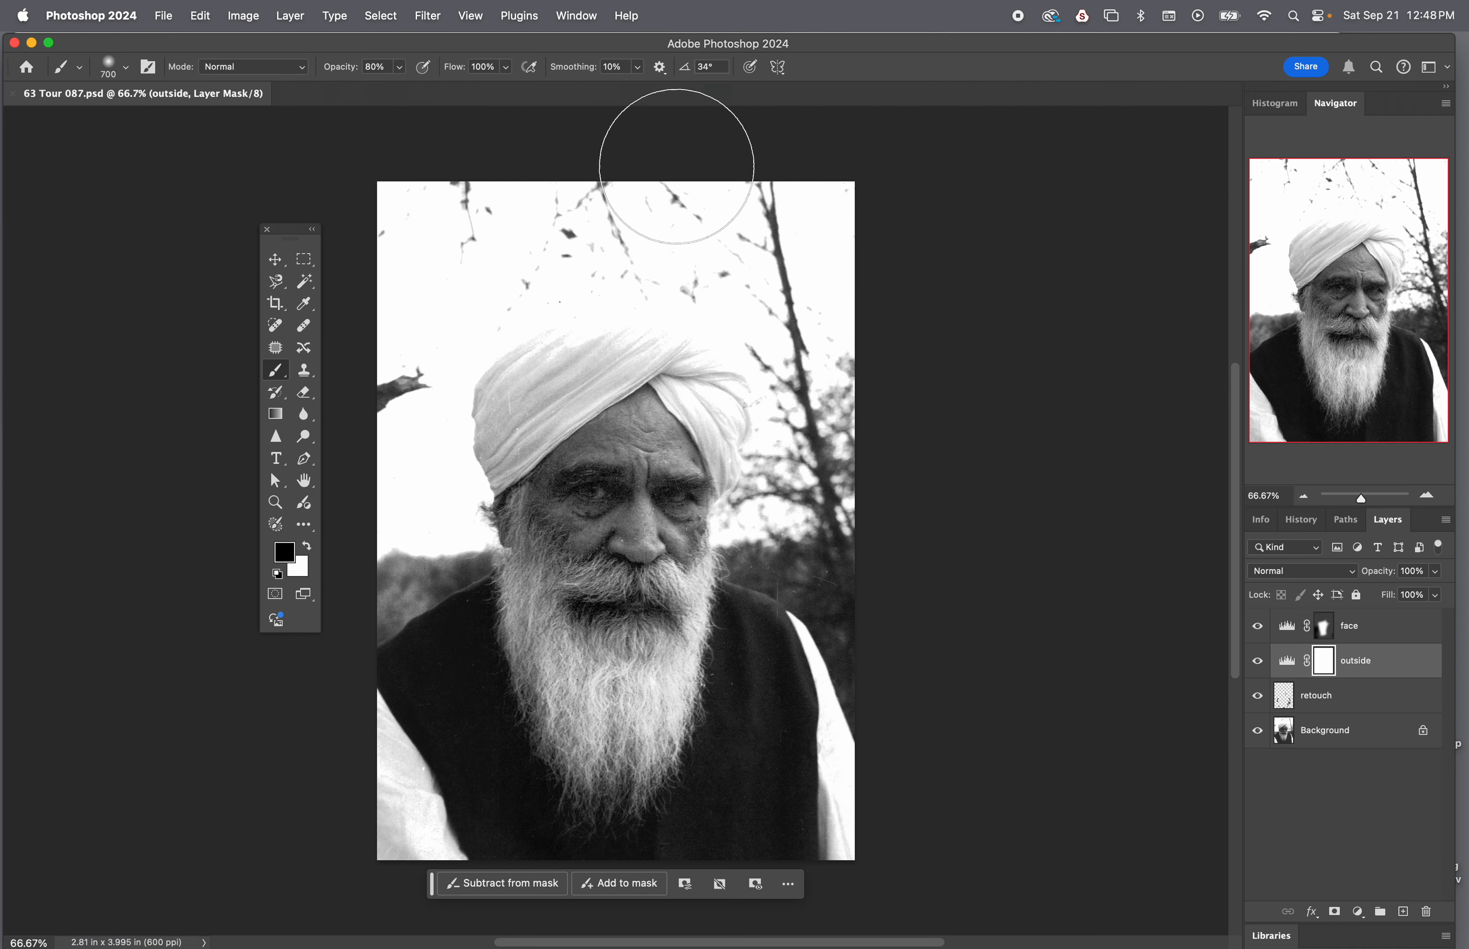
key("super+w")
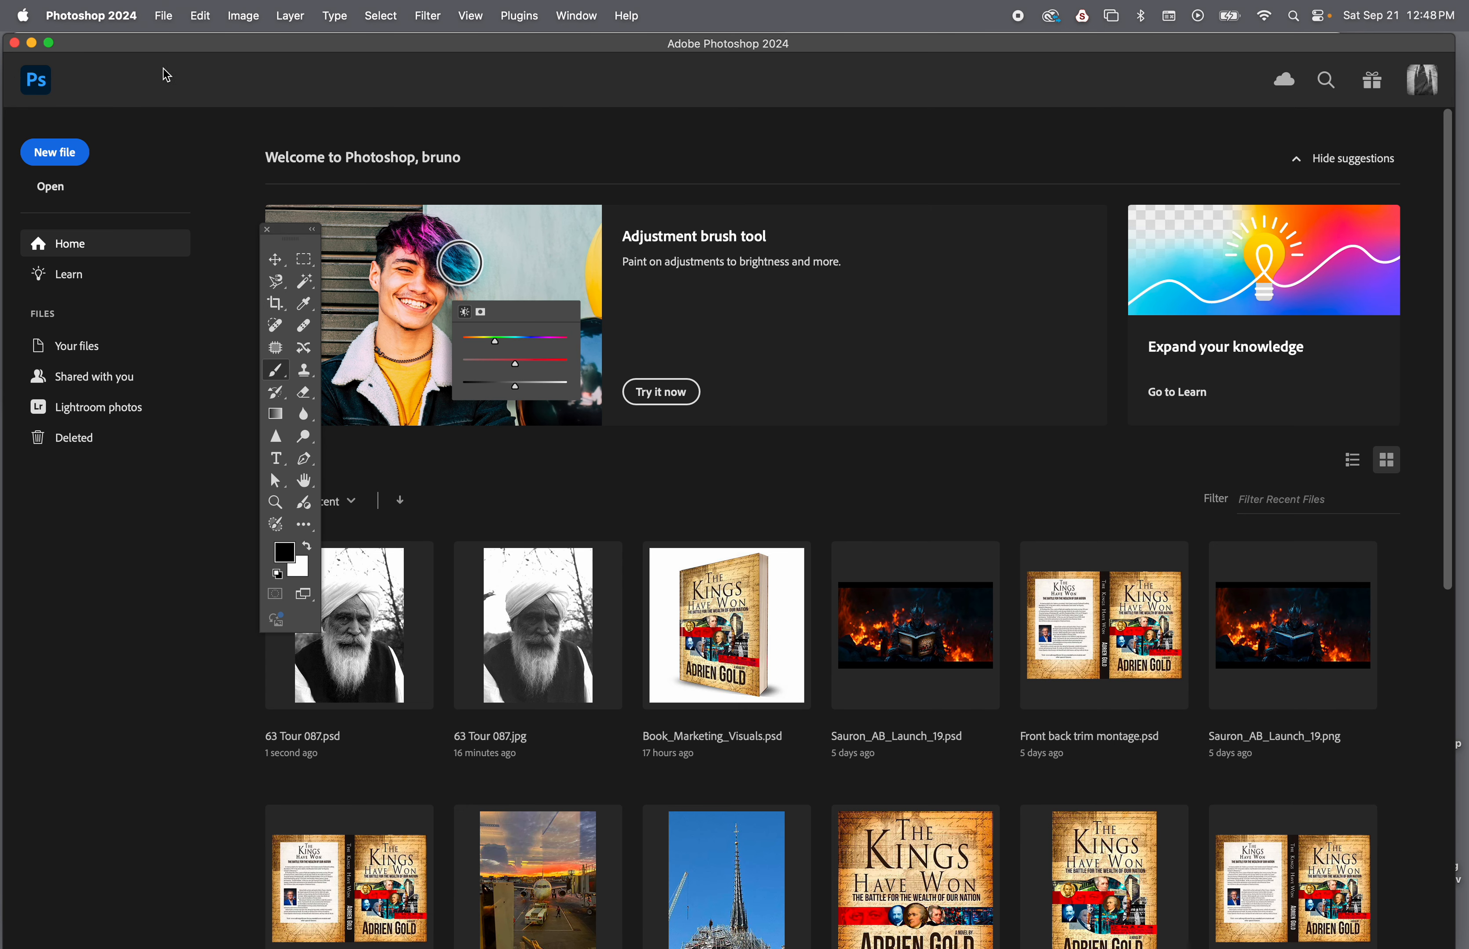
left_click(32, 42)
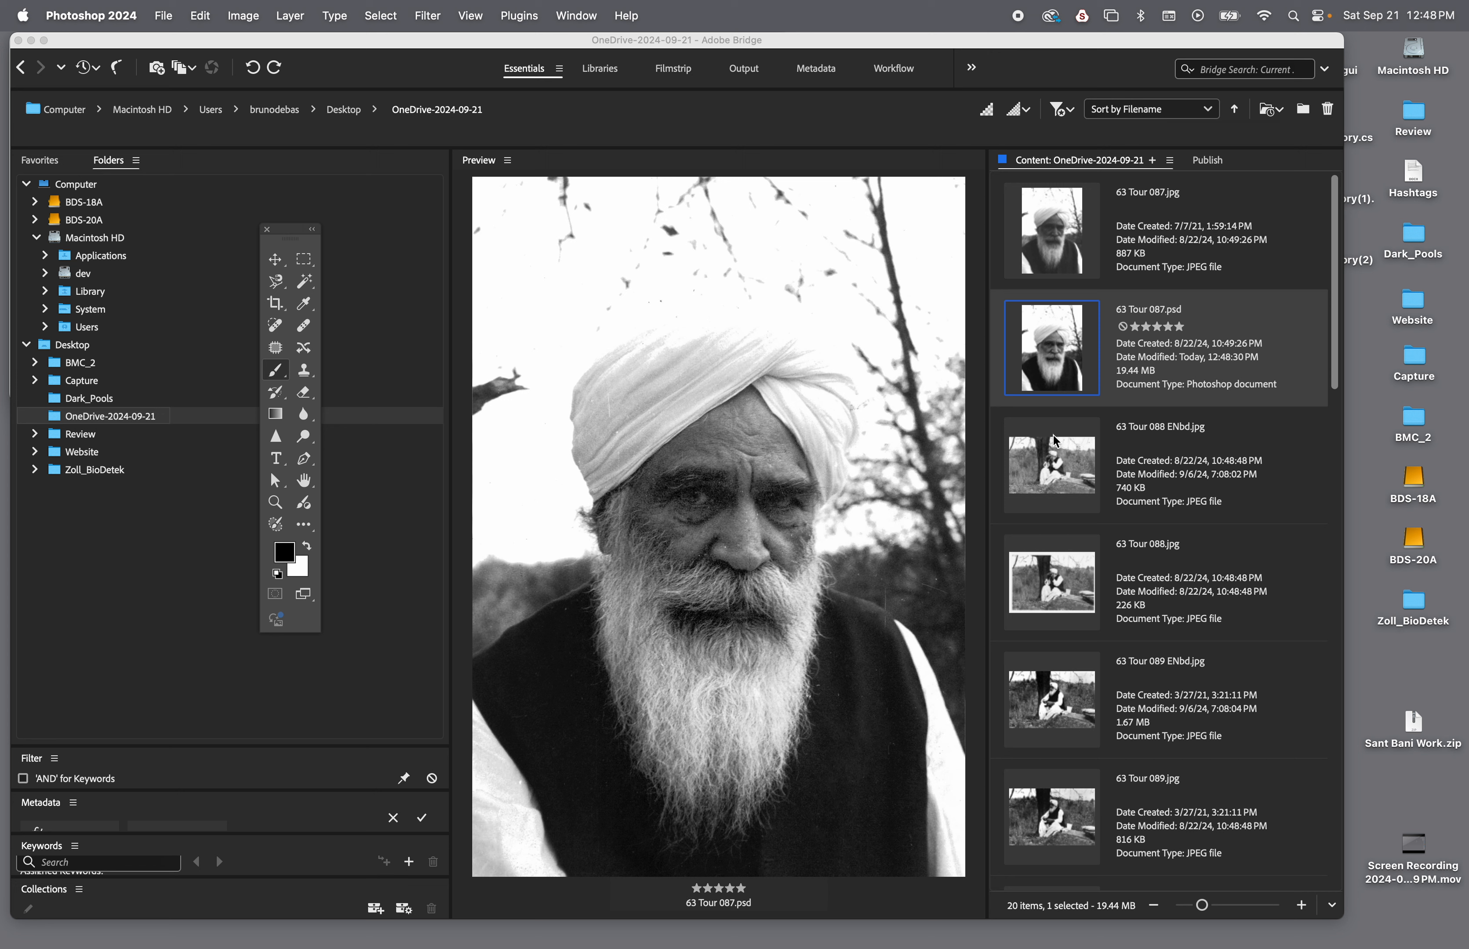
Add 63 Tour 088.jpg and 63 Tour 089.jpg to the selection with 63 Tour 087.psd, and open them in Photoshop's Image Processor
left_click(1051, 566, "super")
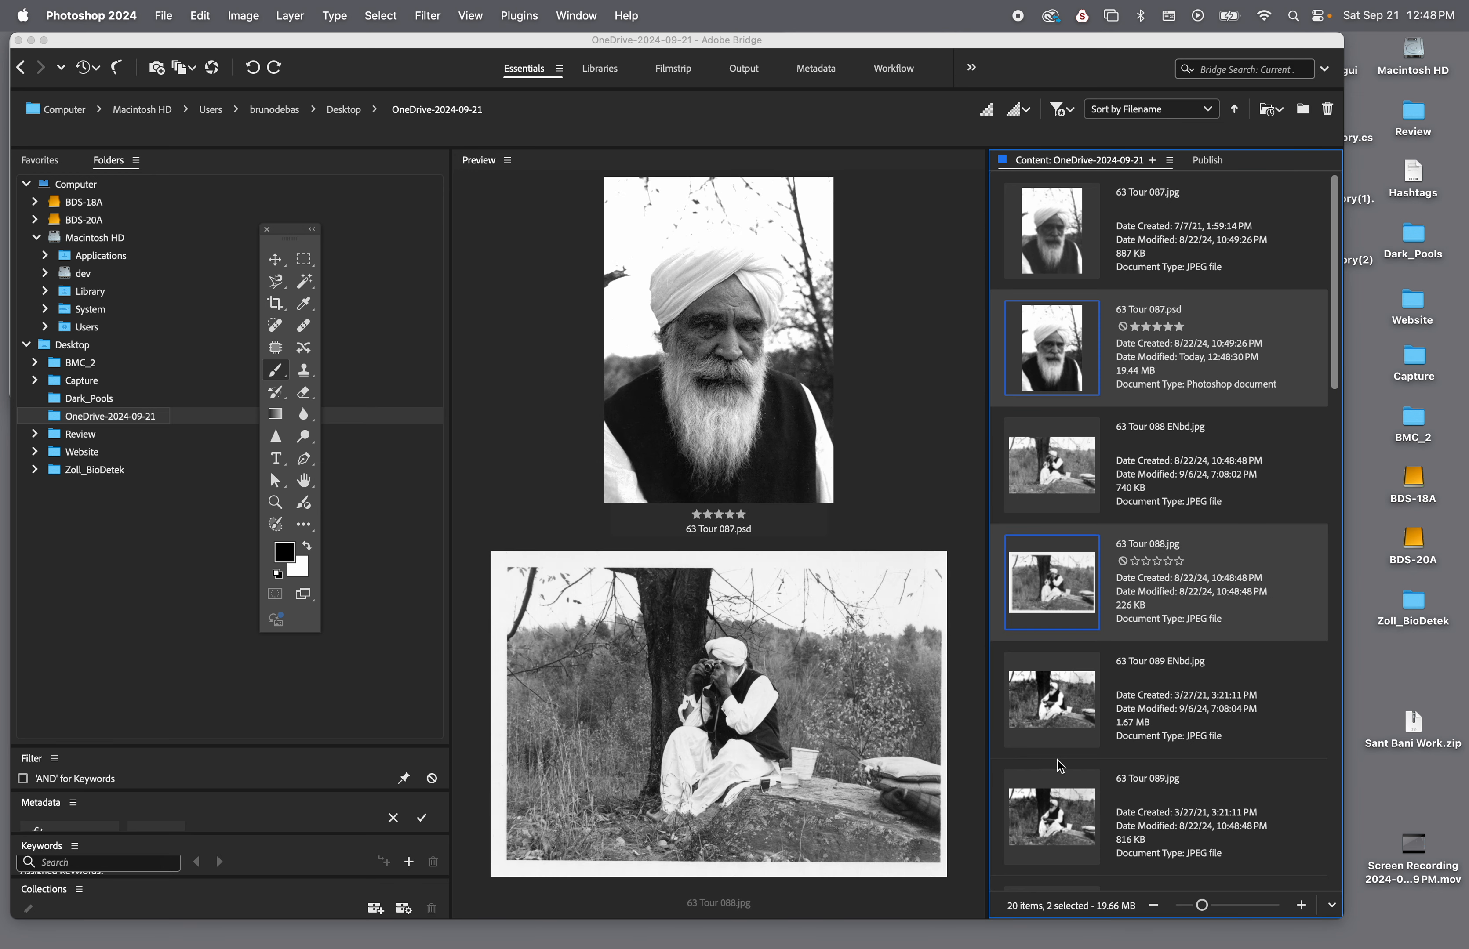
left_click(1069, 827, "super")
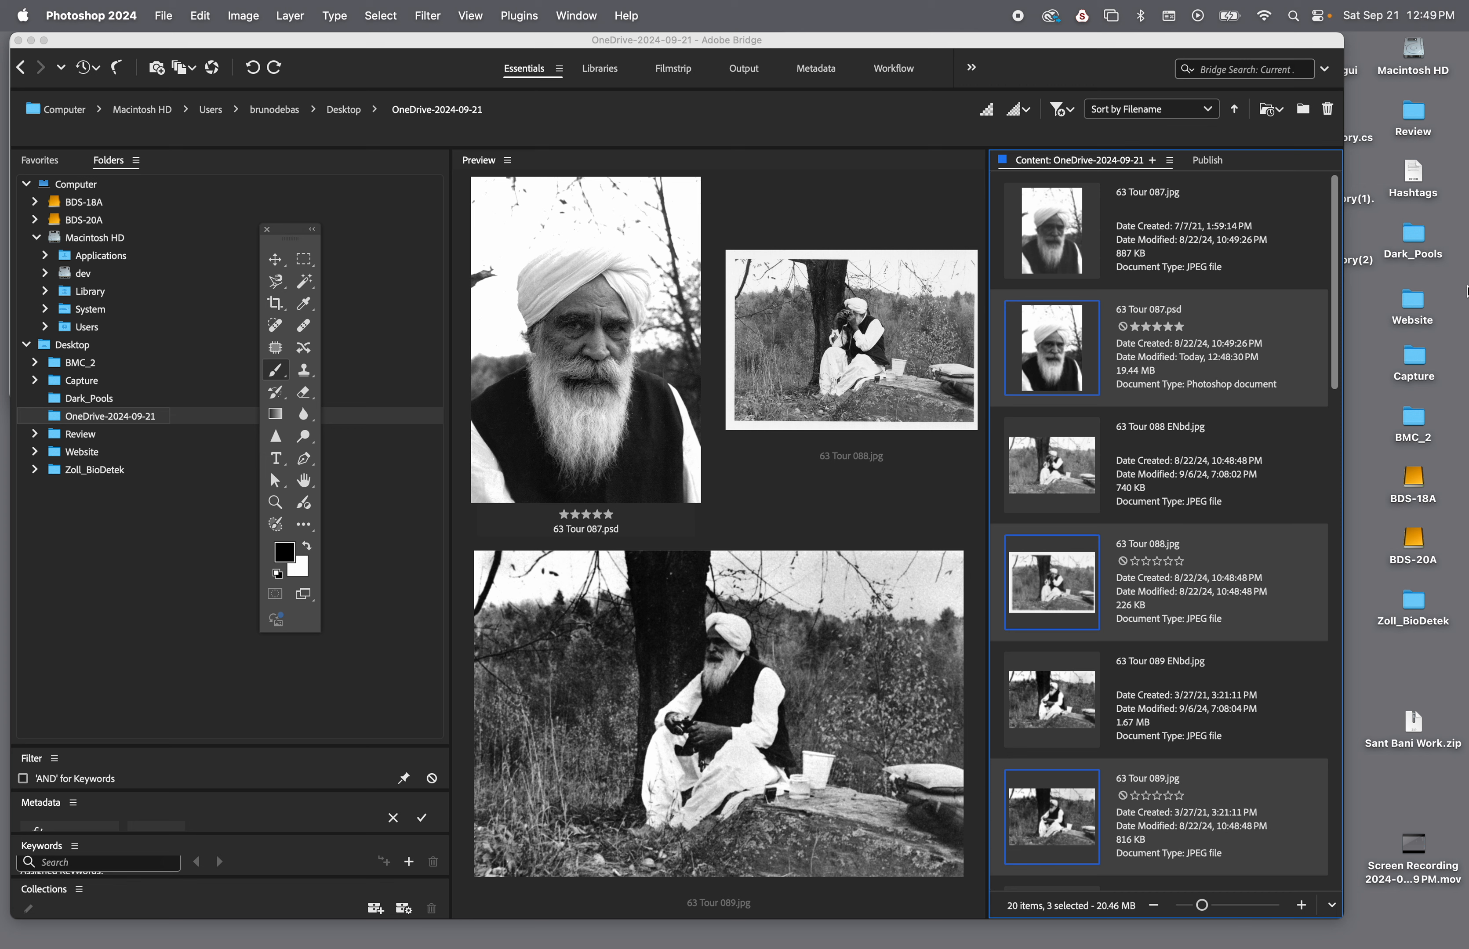
left_click(863, 126)
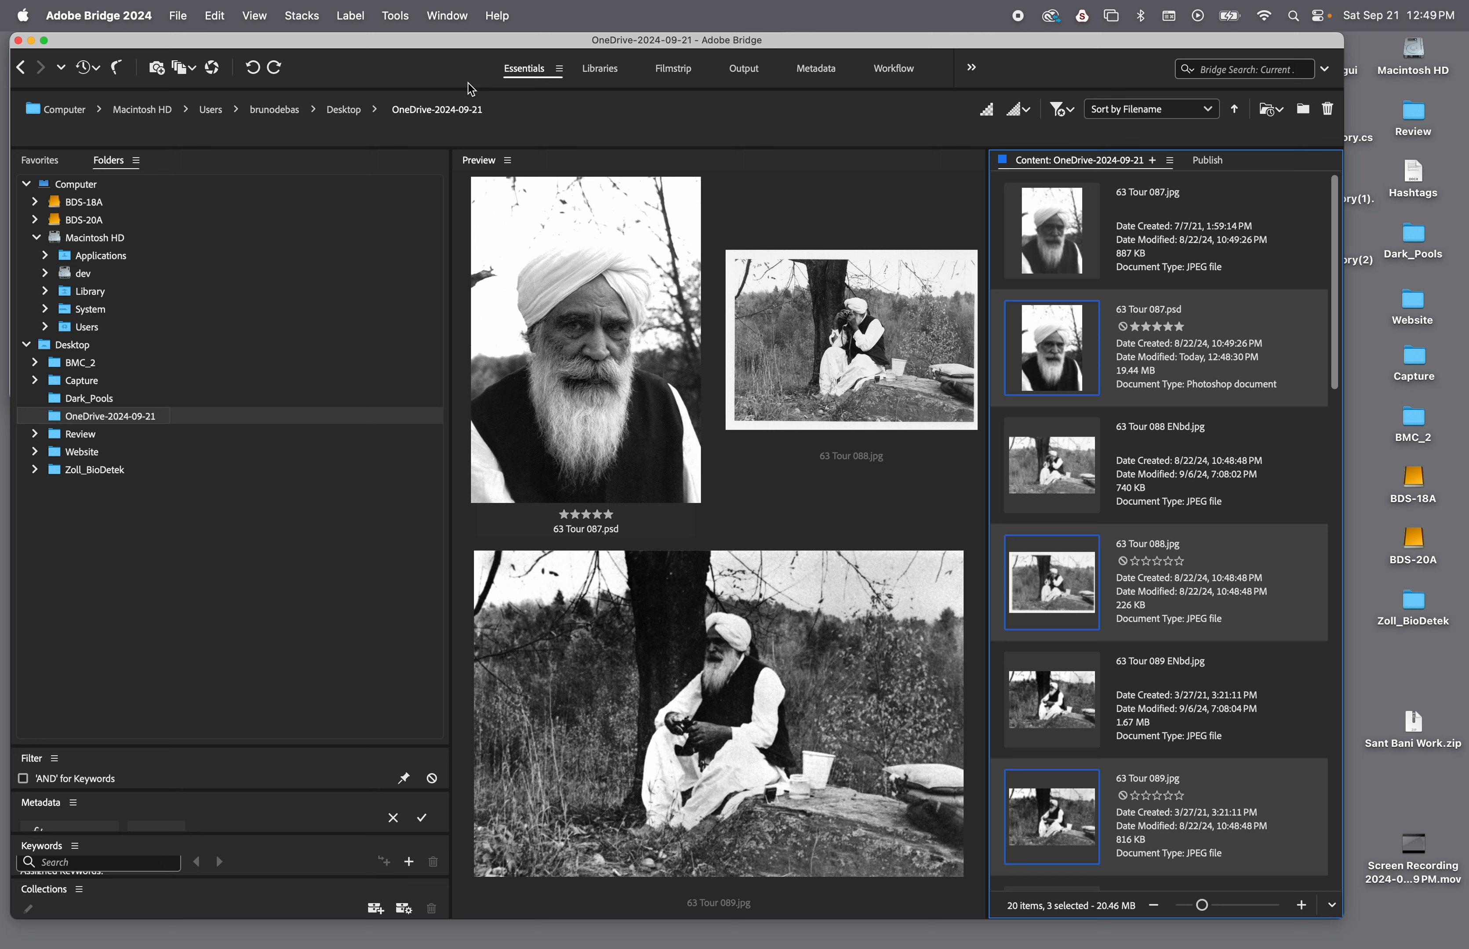
left_click(397, 17)
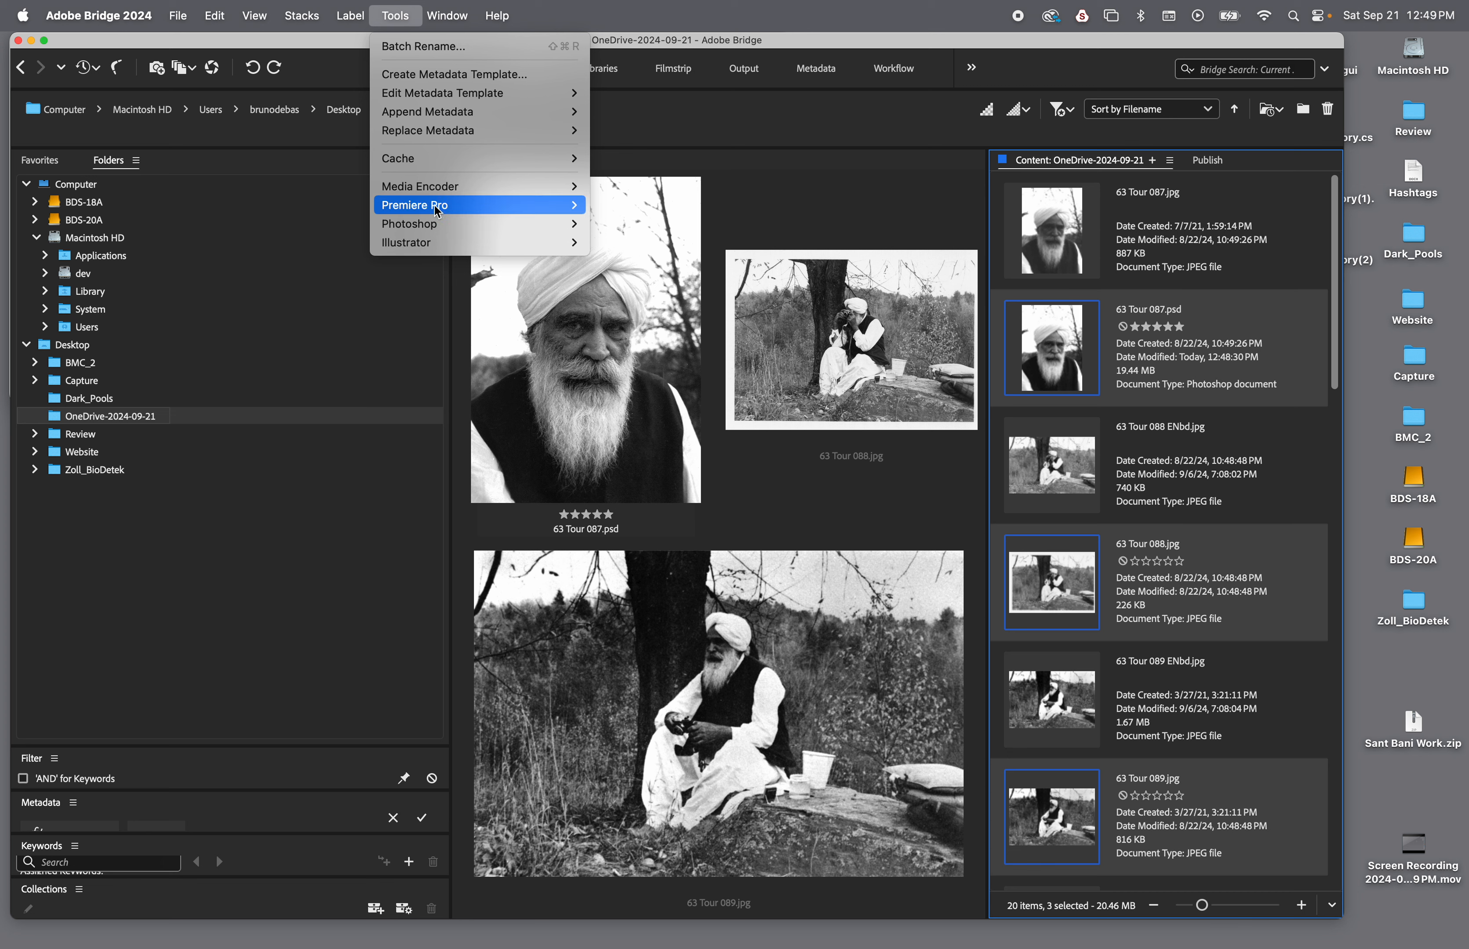
mouse_move(439, 199)
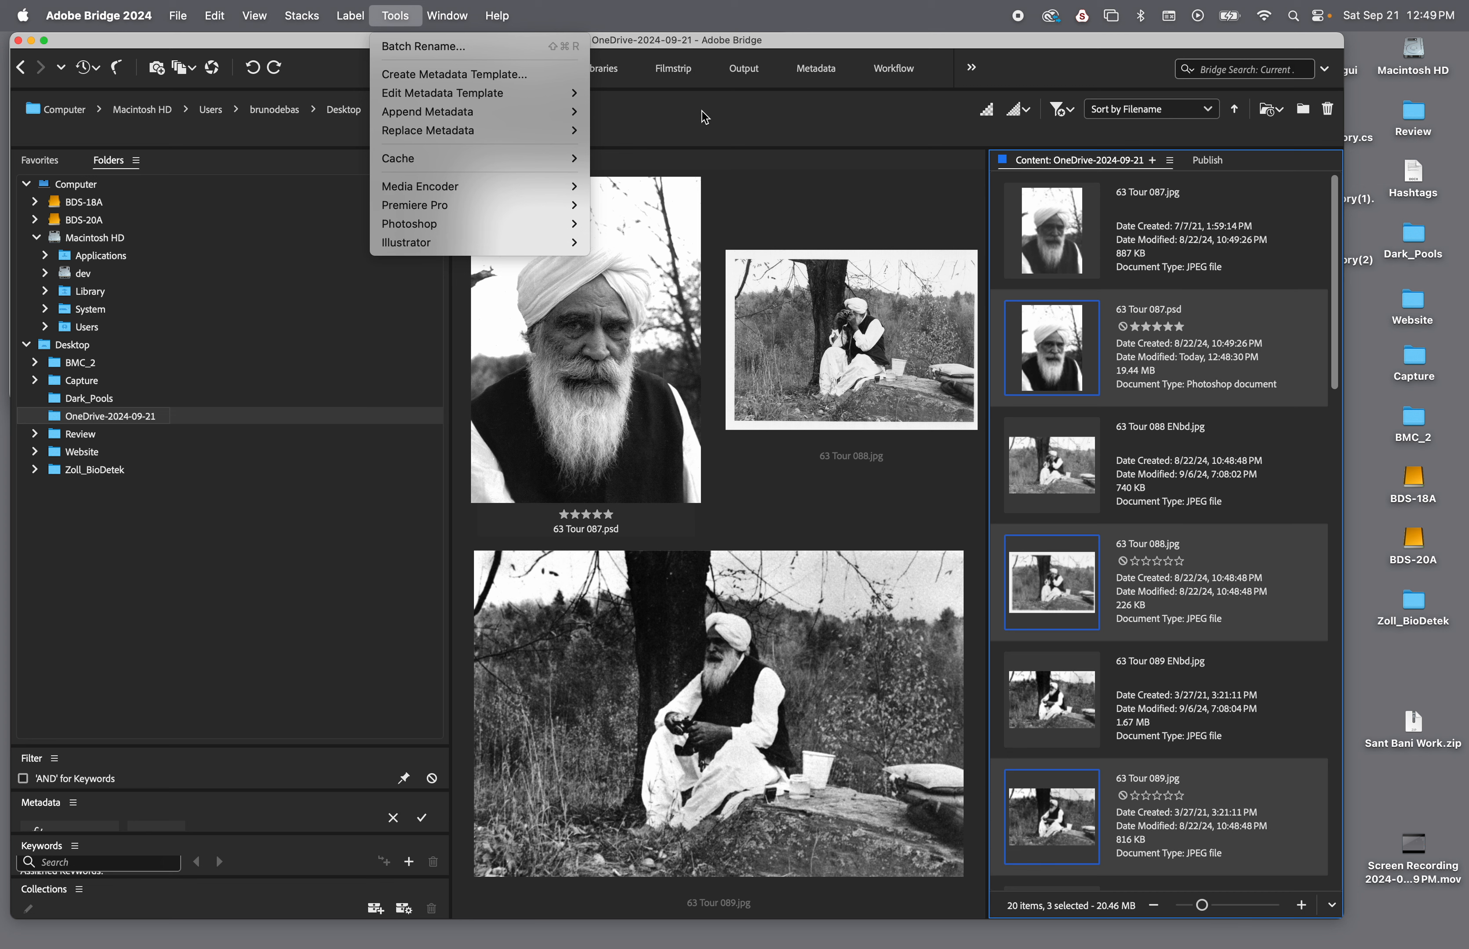
mouse_move(441, 233)
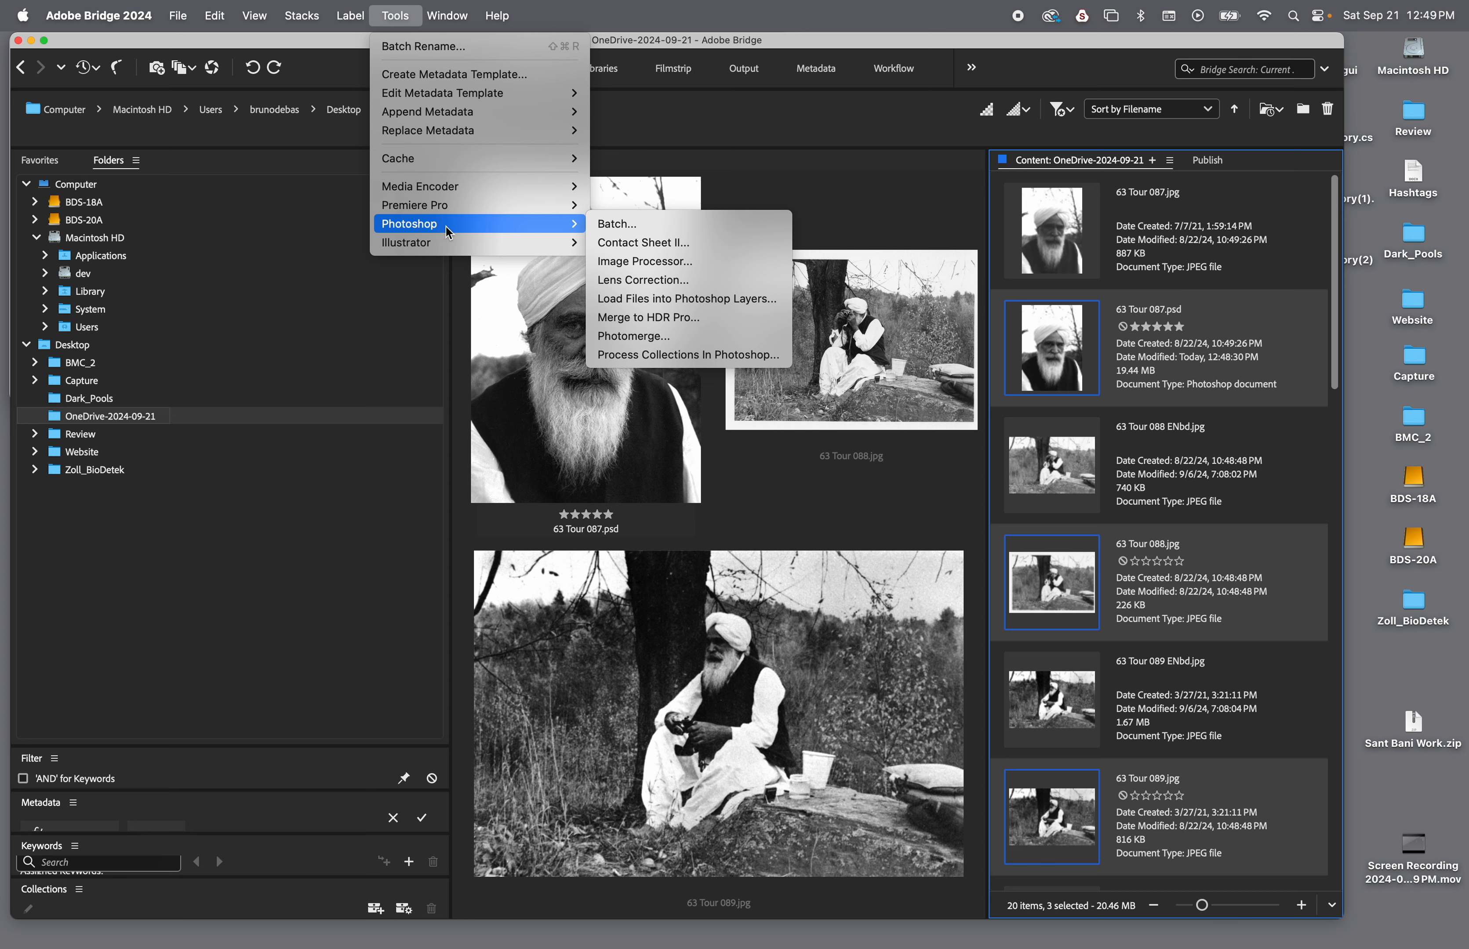
left_click(625, 261)
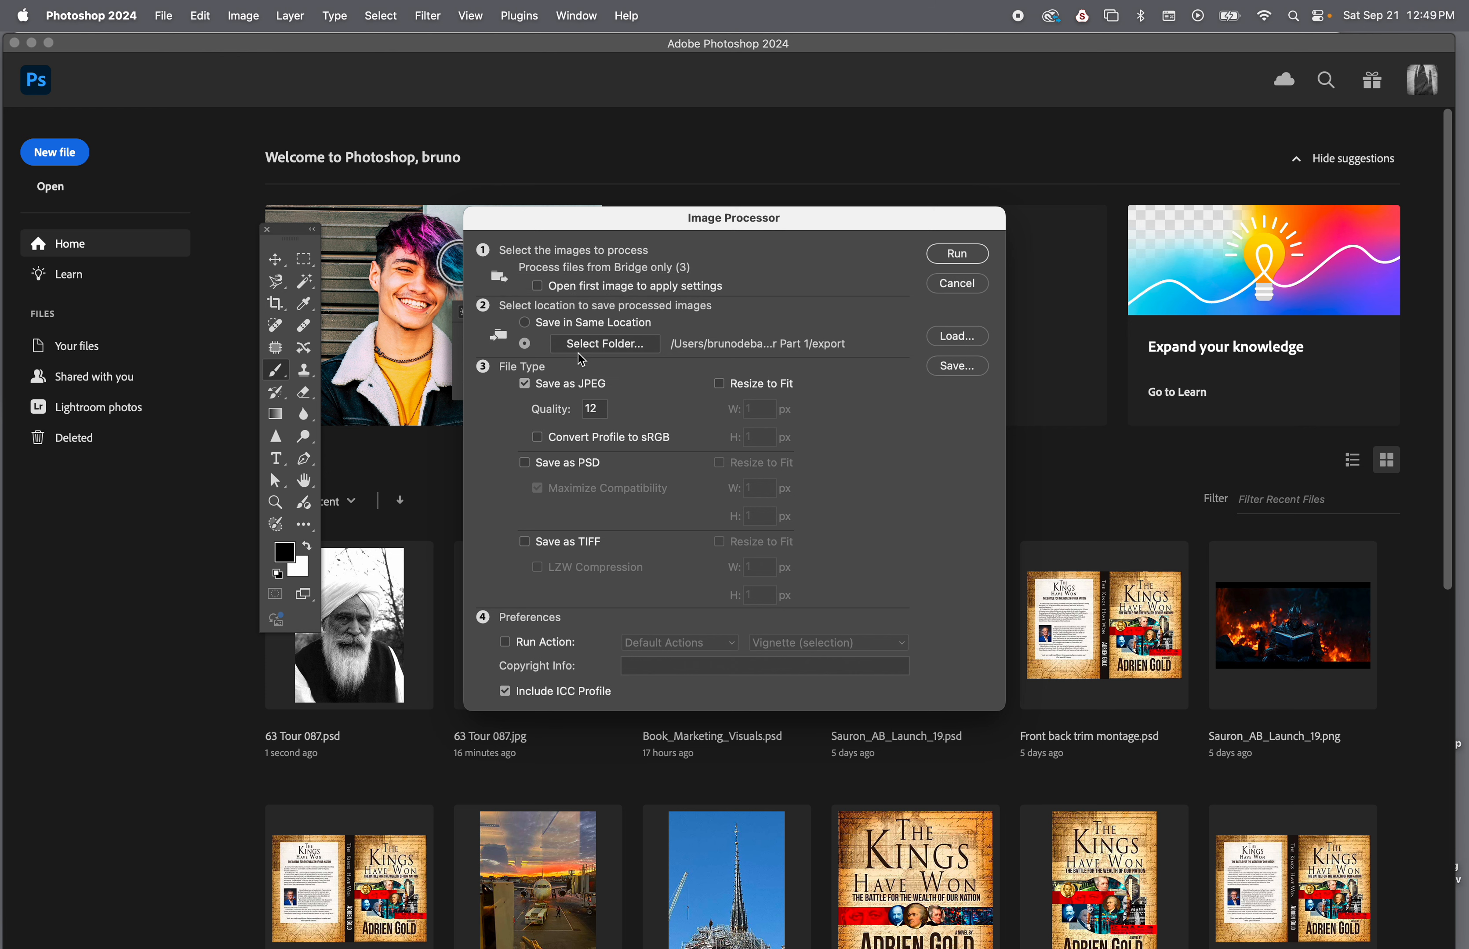
Create a "final" folder inside OneDrive-2024-09-21 as the save location and run Image Processor to export the selected photos as JPEG
left_click(608, 344)
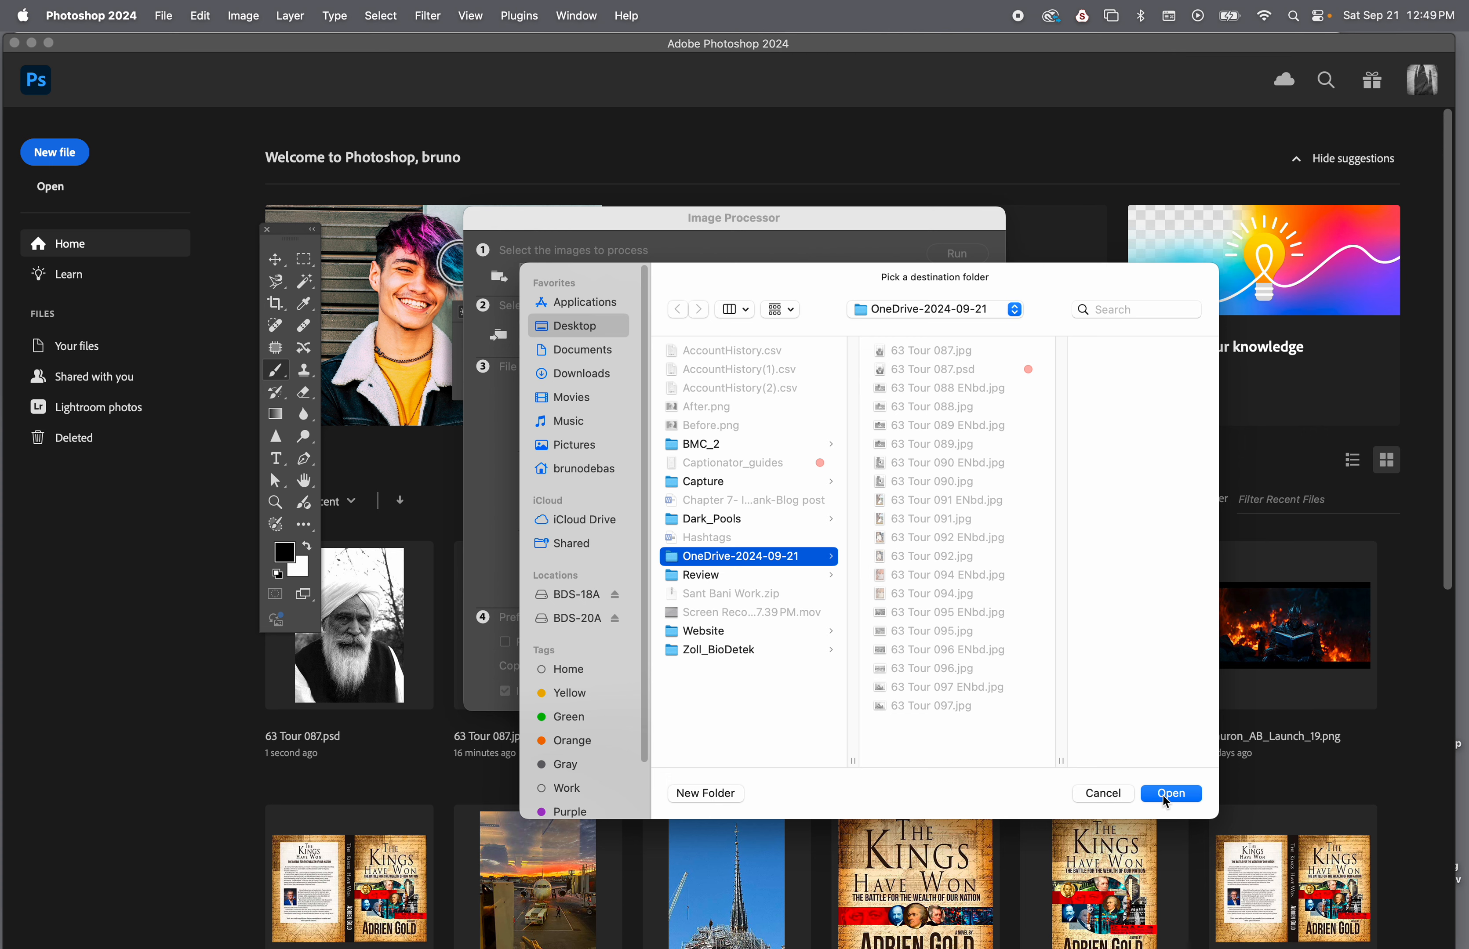
left_click(714, 797)
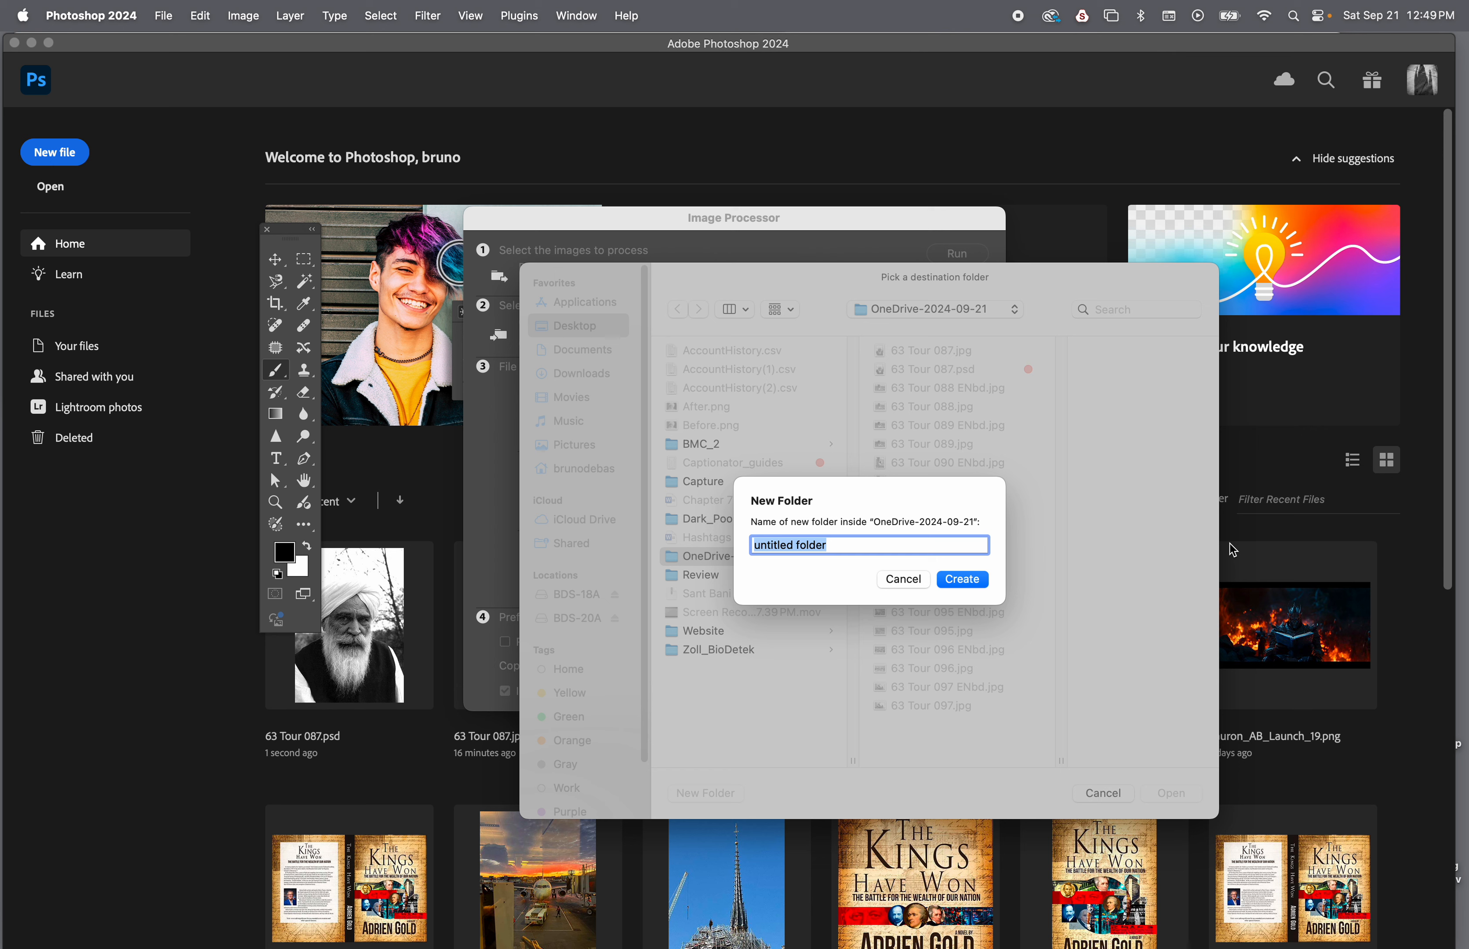
type("final")
key("Return")
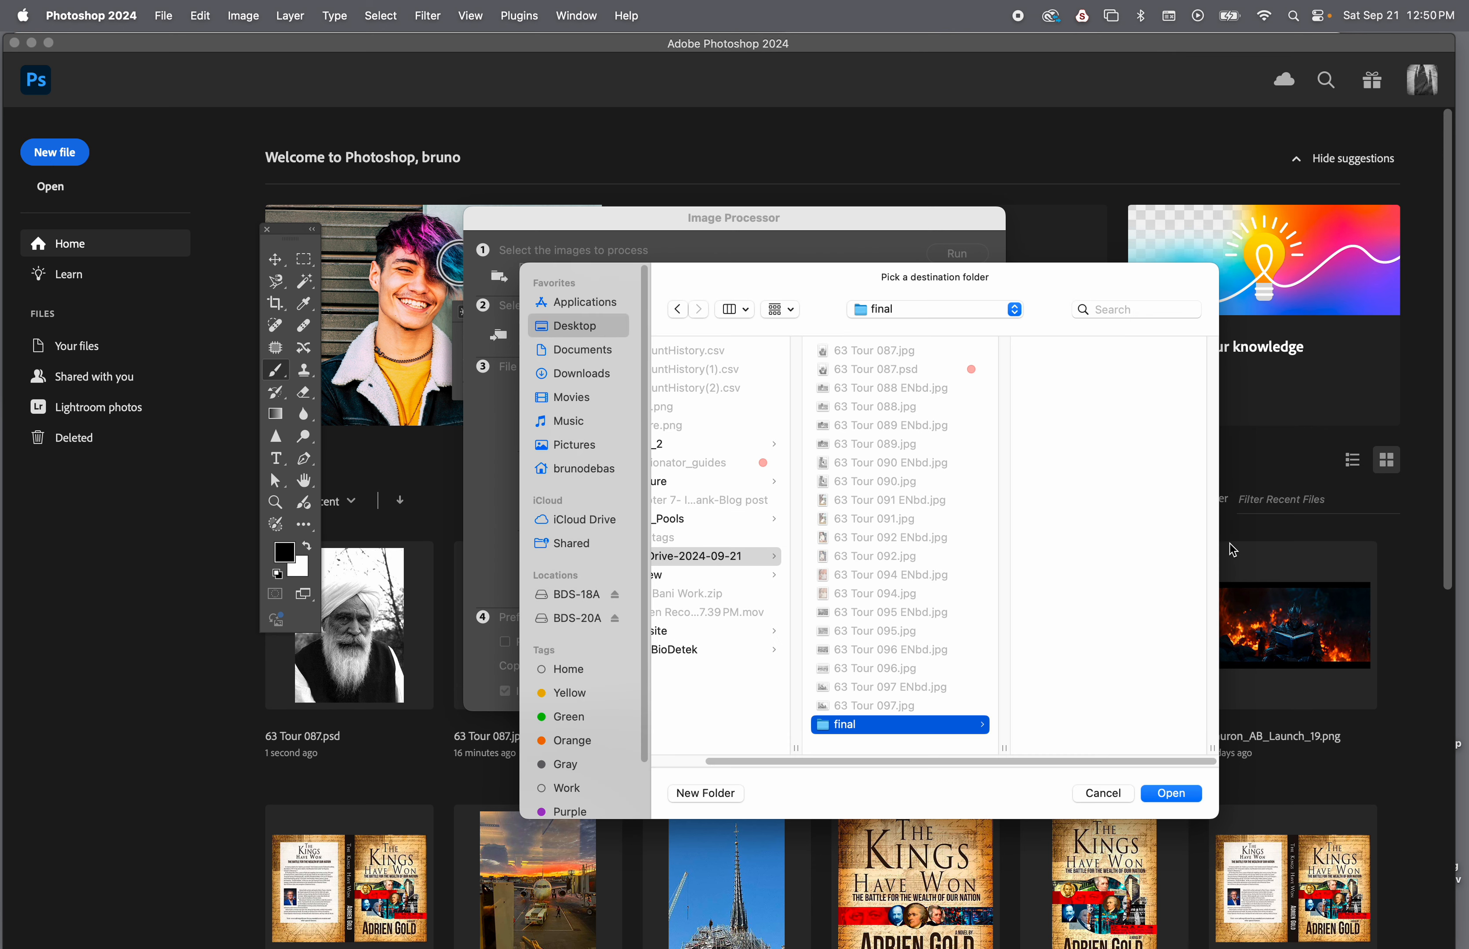
left_click(1173, 796)
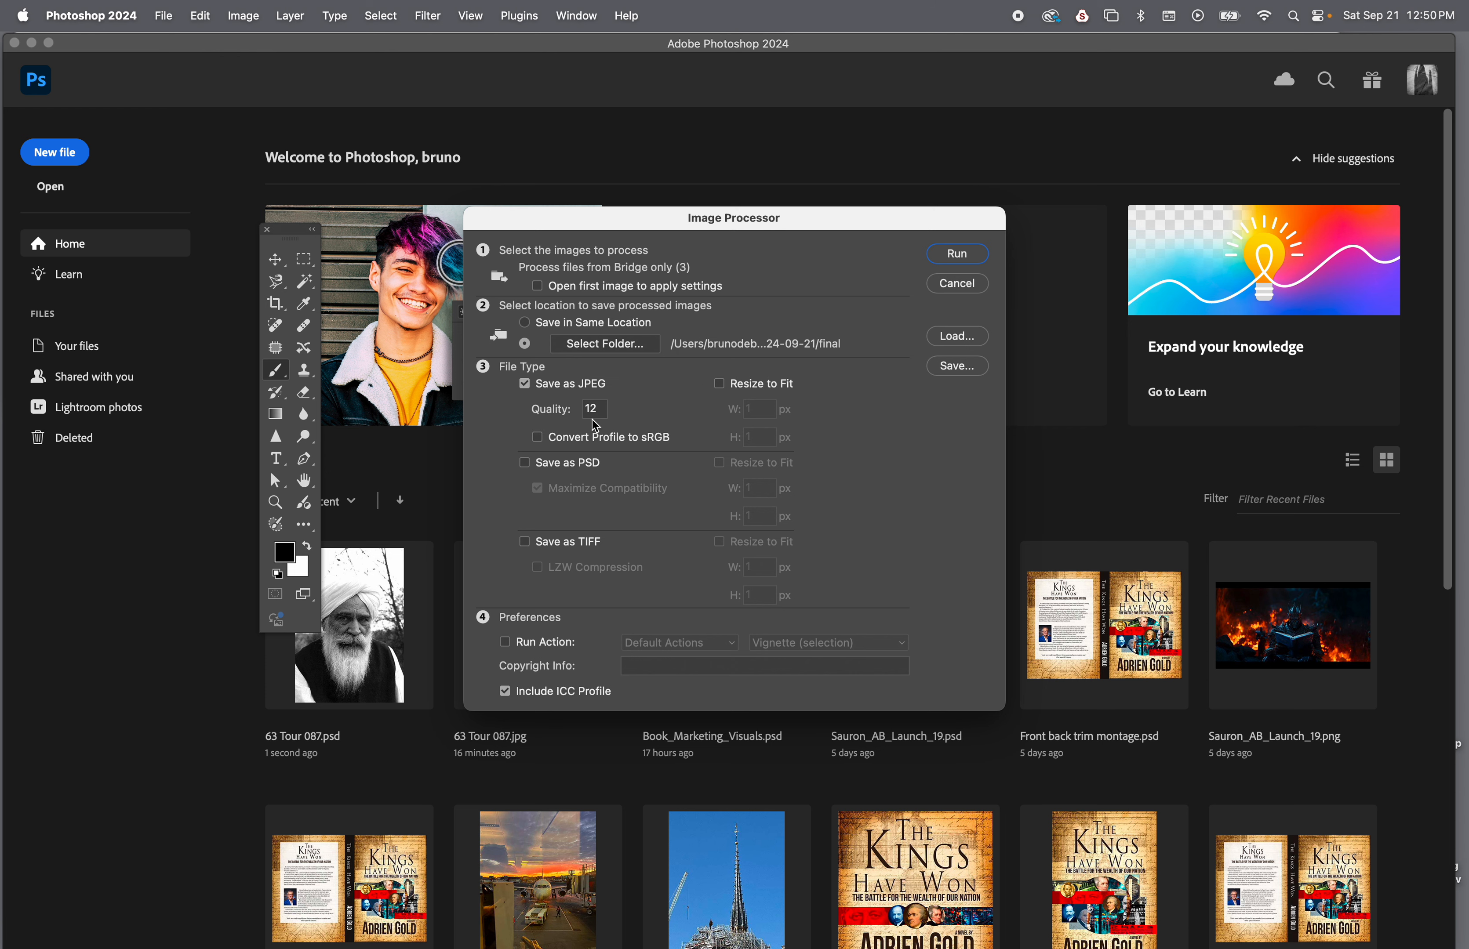
left_click(958, 261)
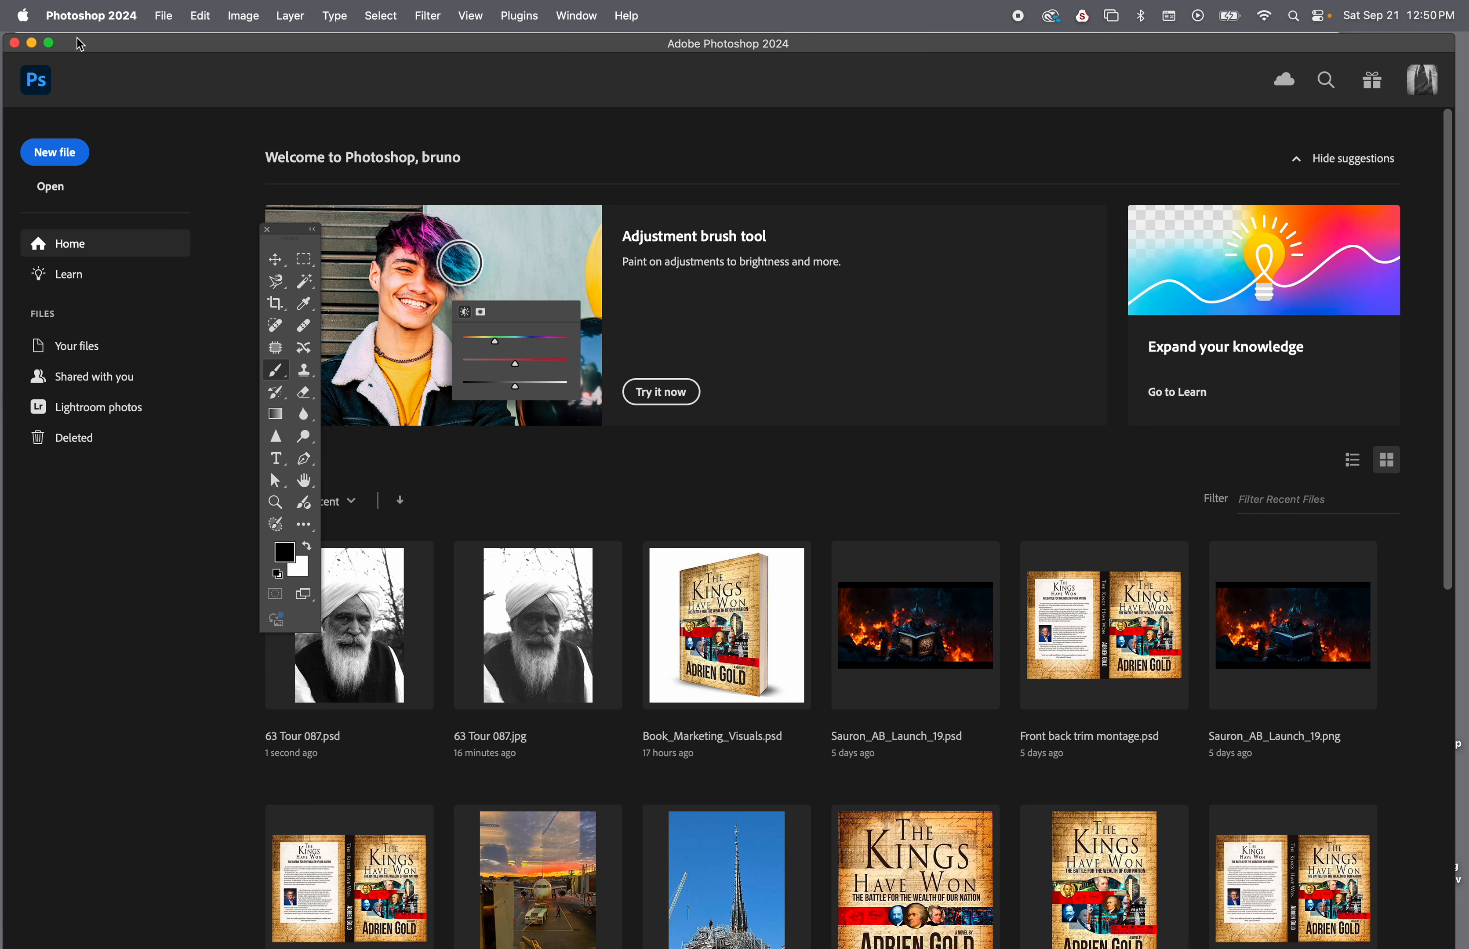
Close the Photoshop window to return to Bridge, and open the JPEG folder inside OneDrive-2024-09-21/final
left_click(14, 42)
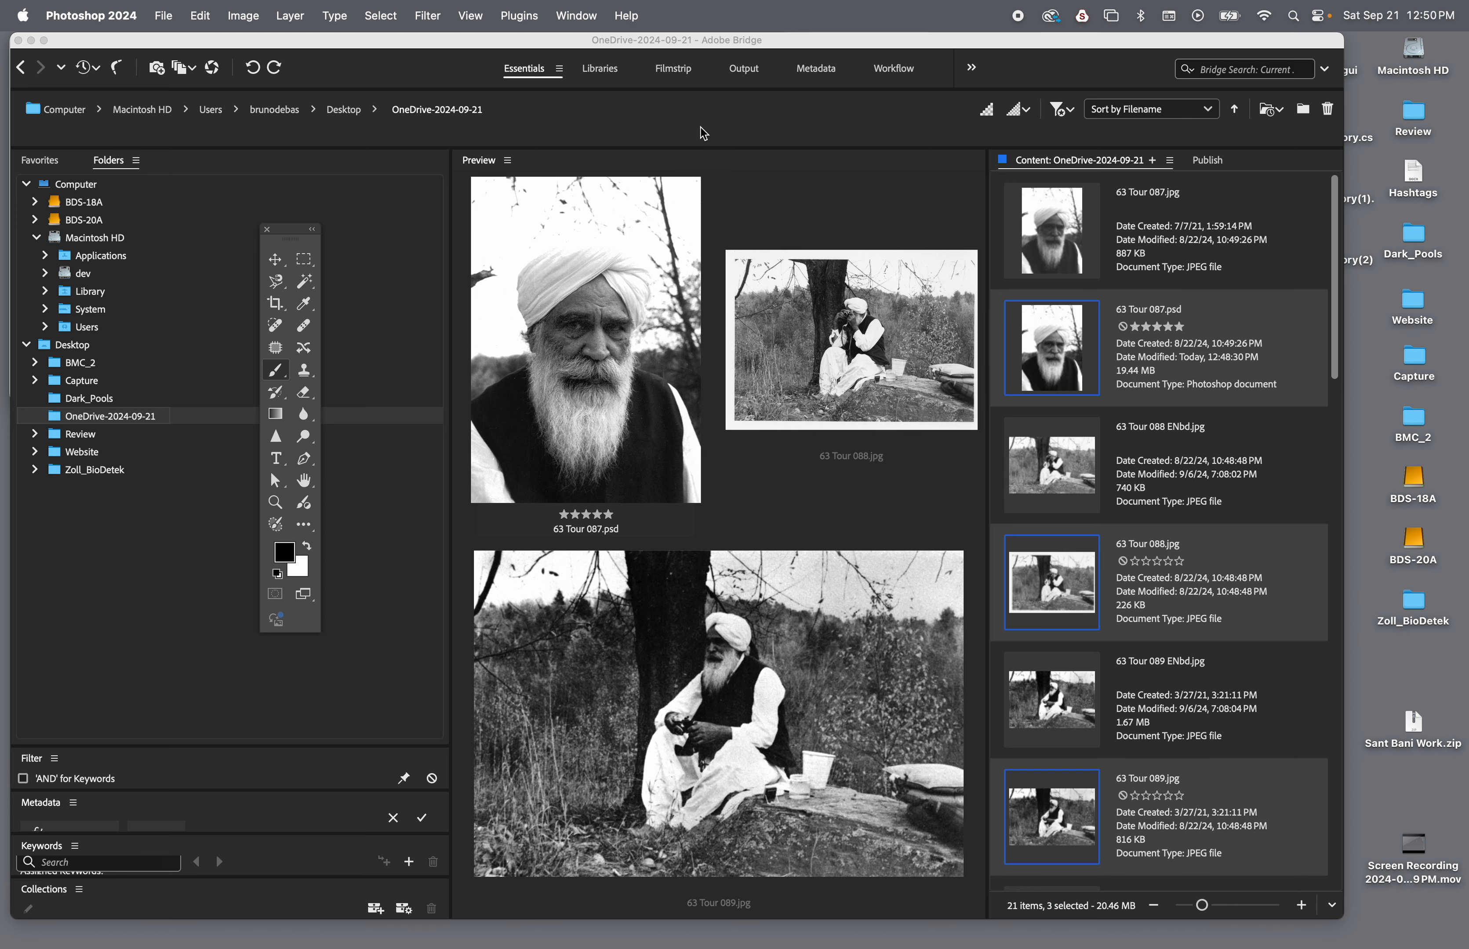
left_click(56, 423)
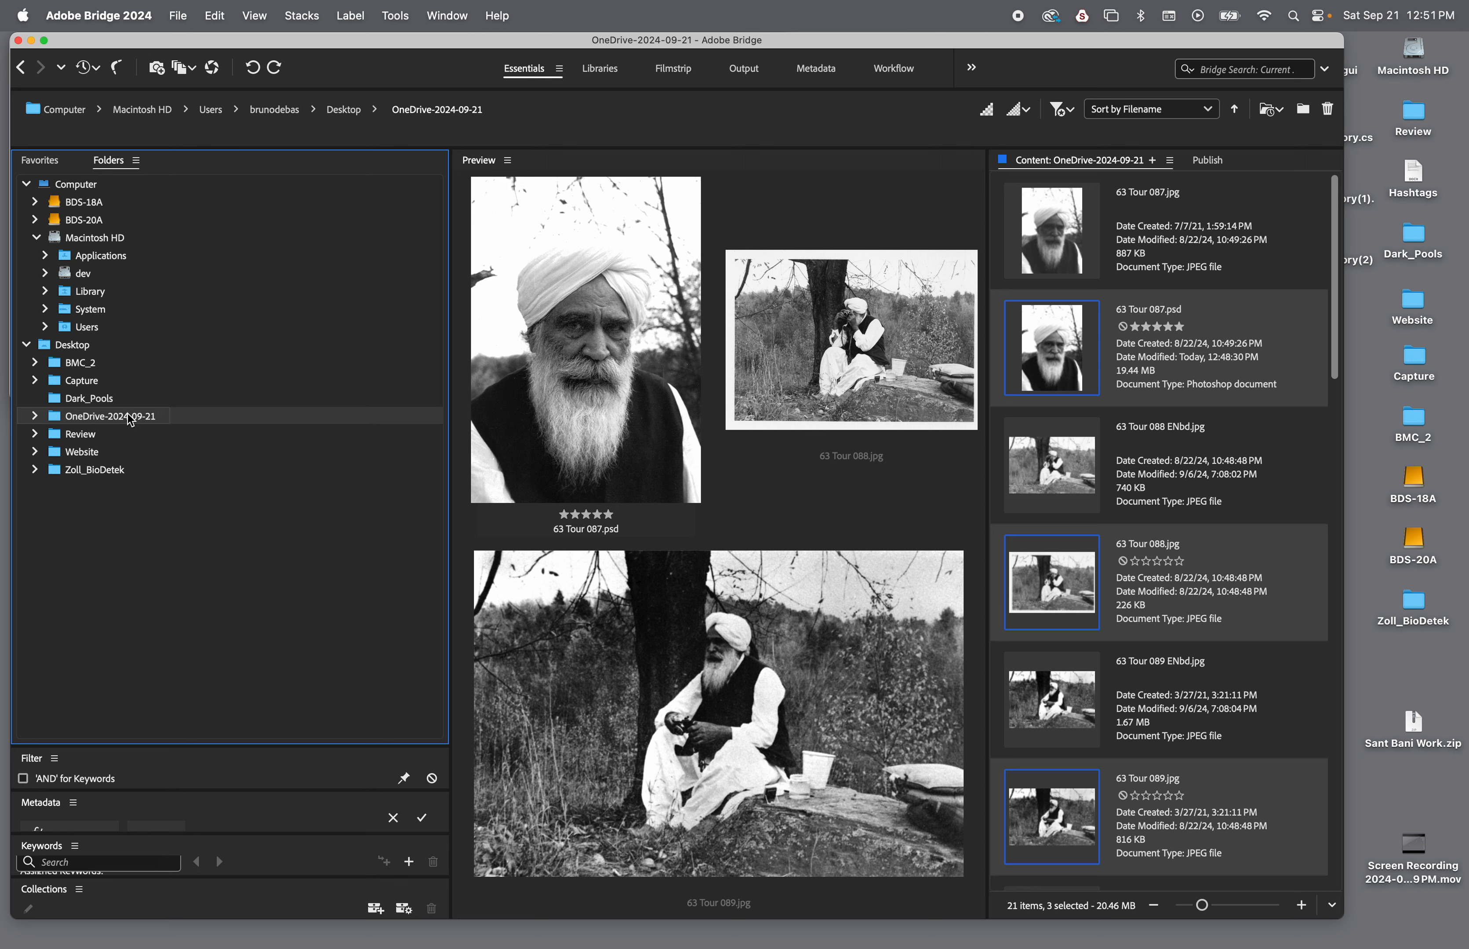
left_click(35, 417)
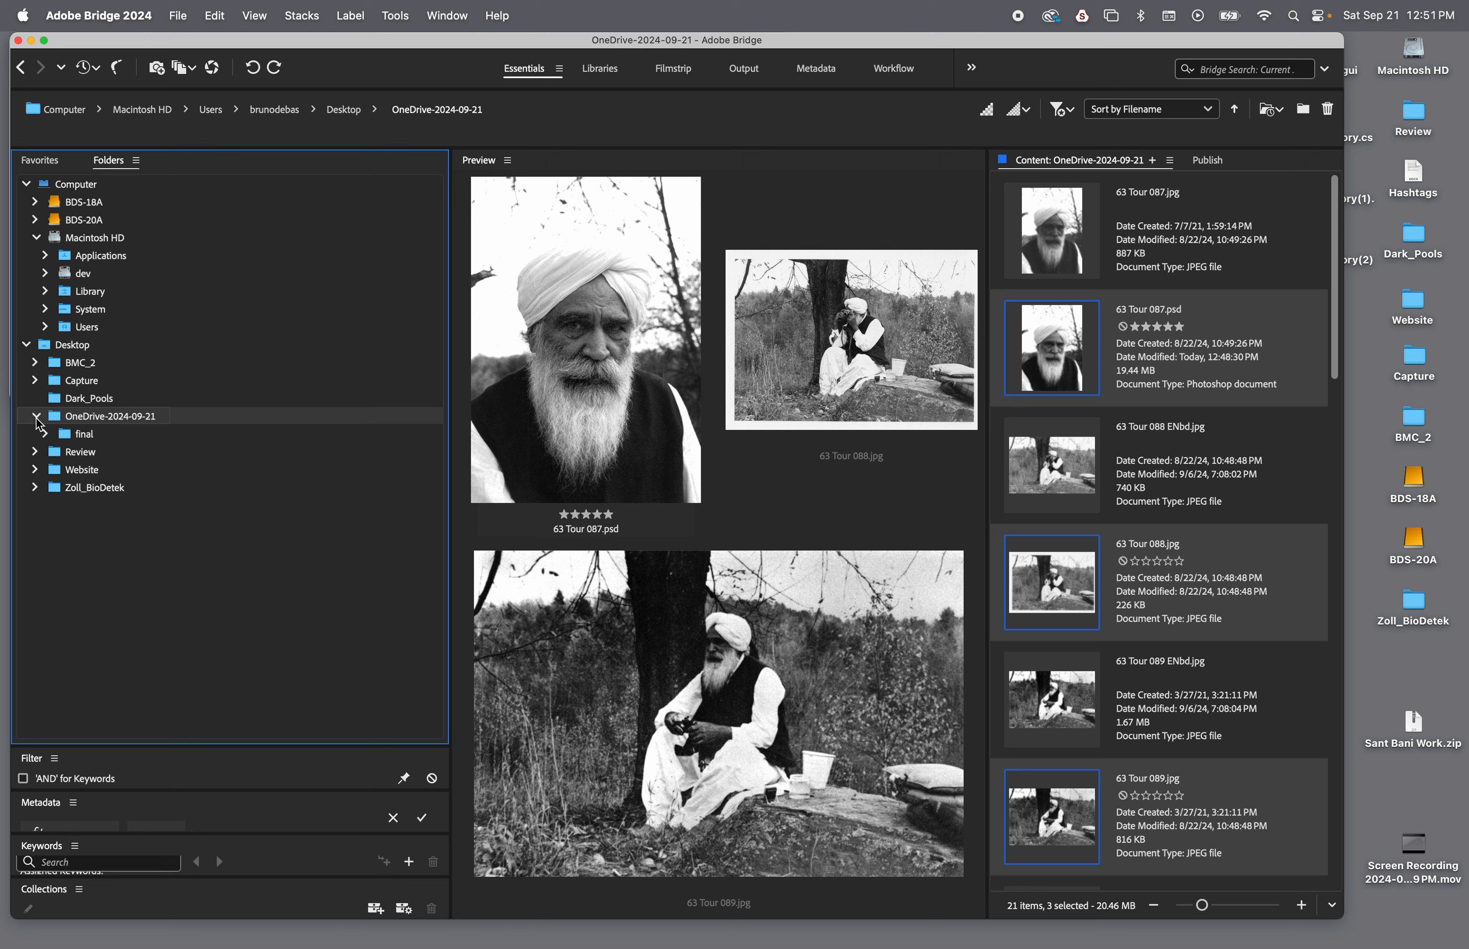
left_click(78, 435)
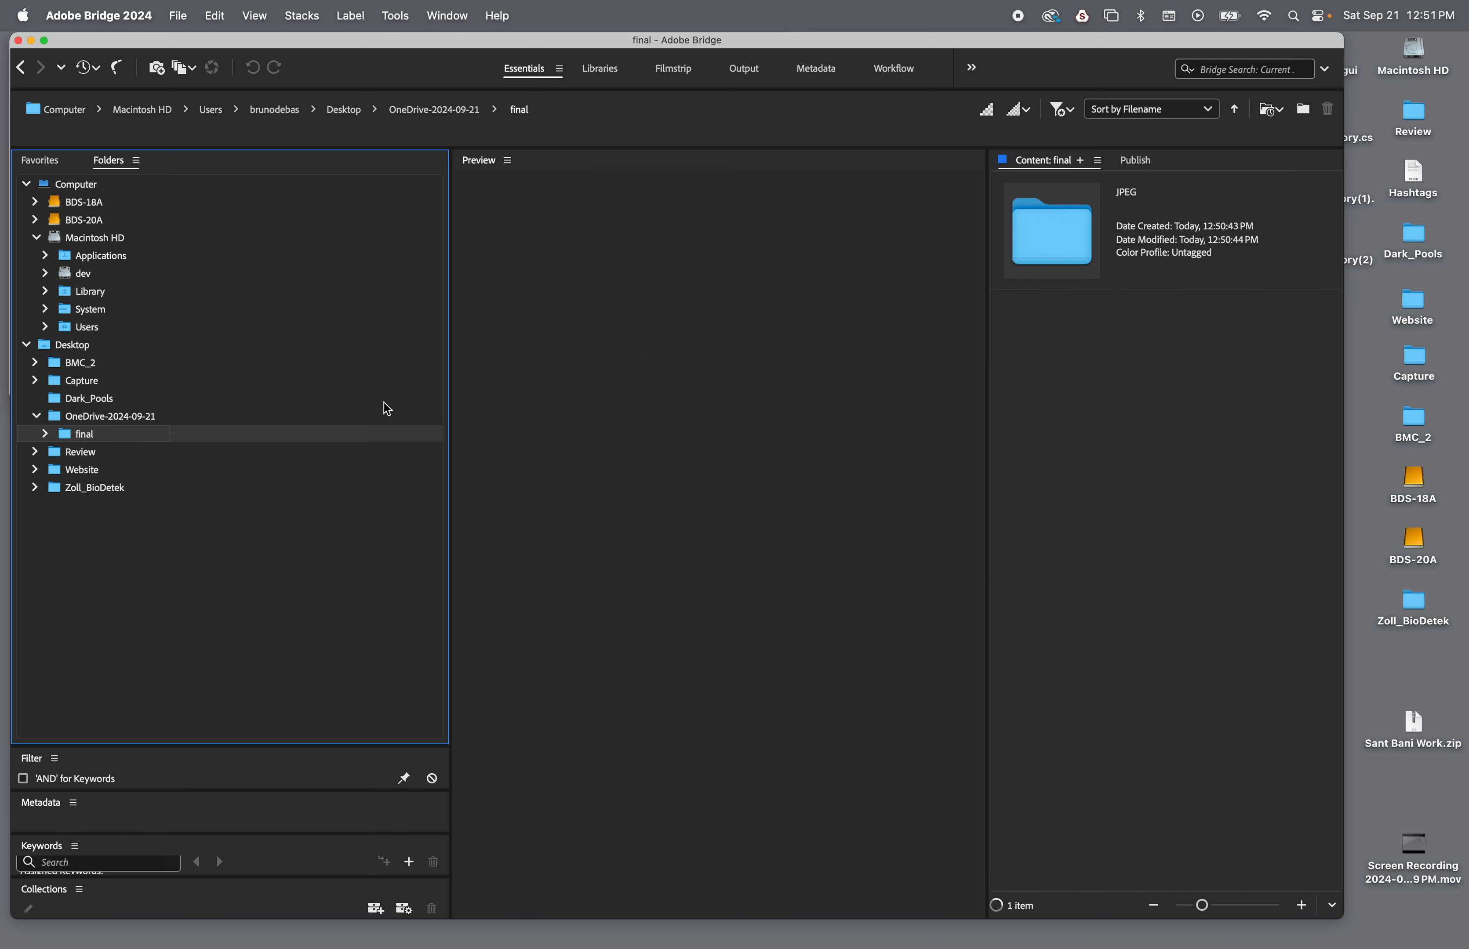
left_click(47, 435)
left_click(96, 455)
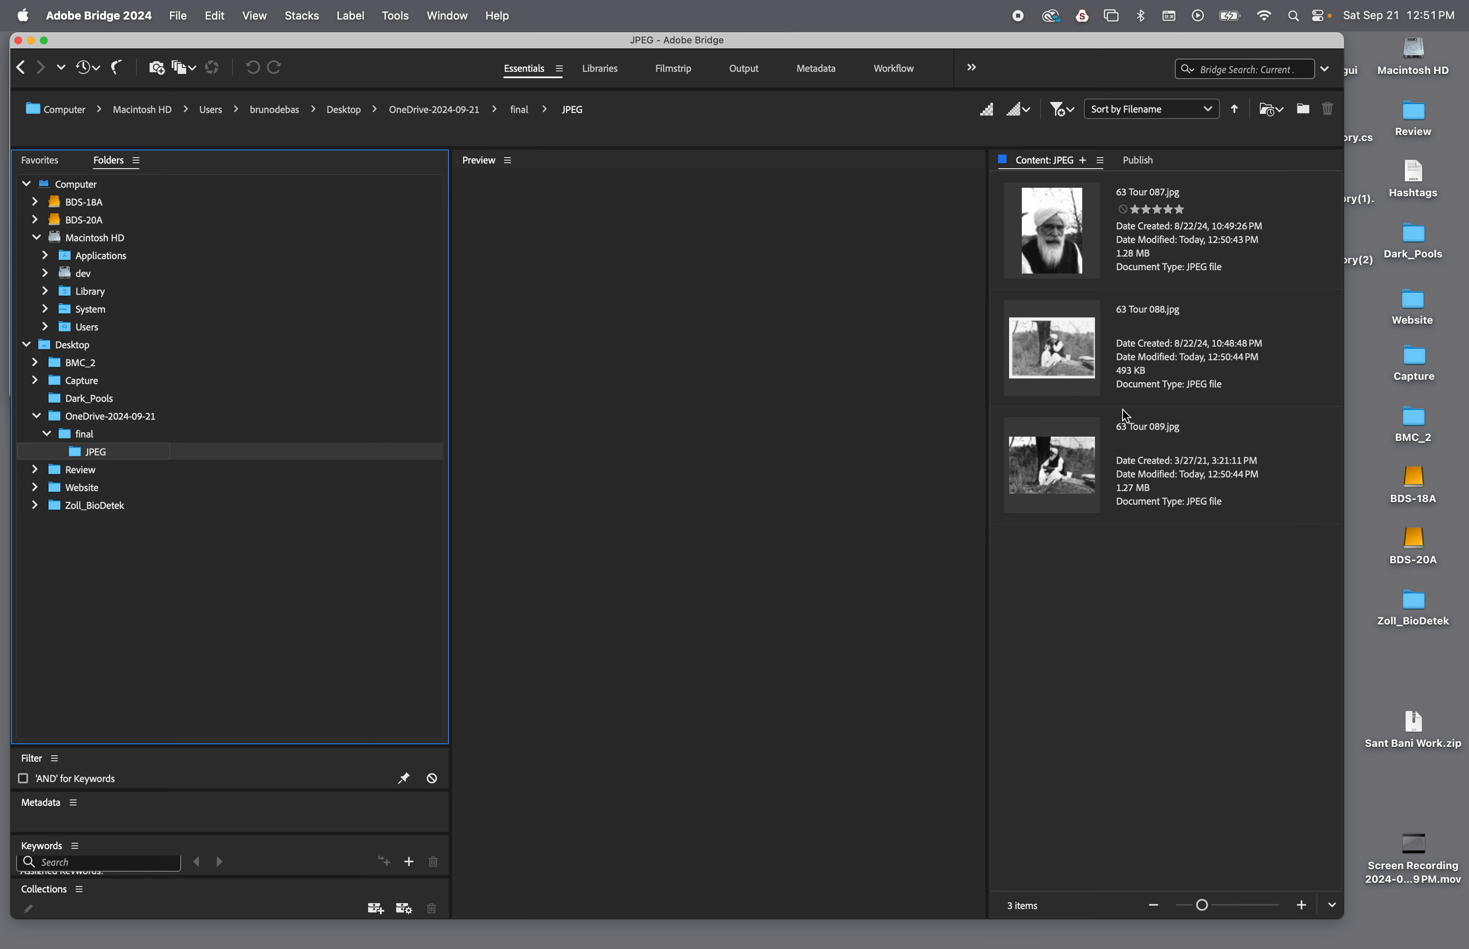
Select all three exported JPEGs and start a Batch Rename with Current Filename as the first part of the new names
left_click(1076, 242)
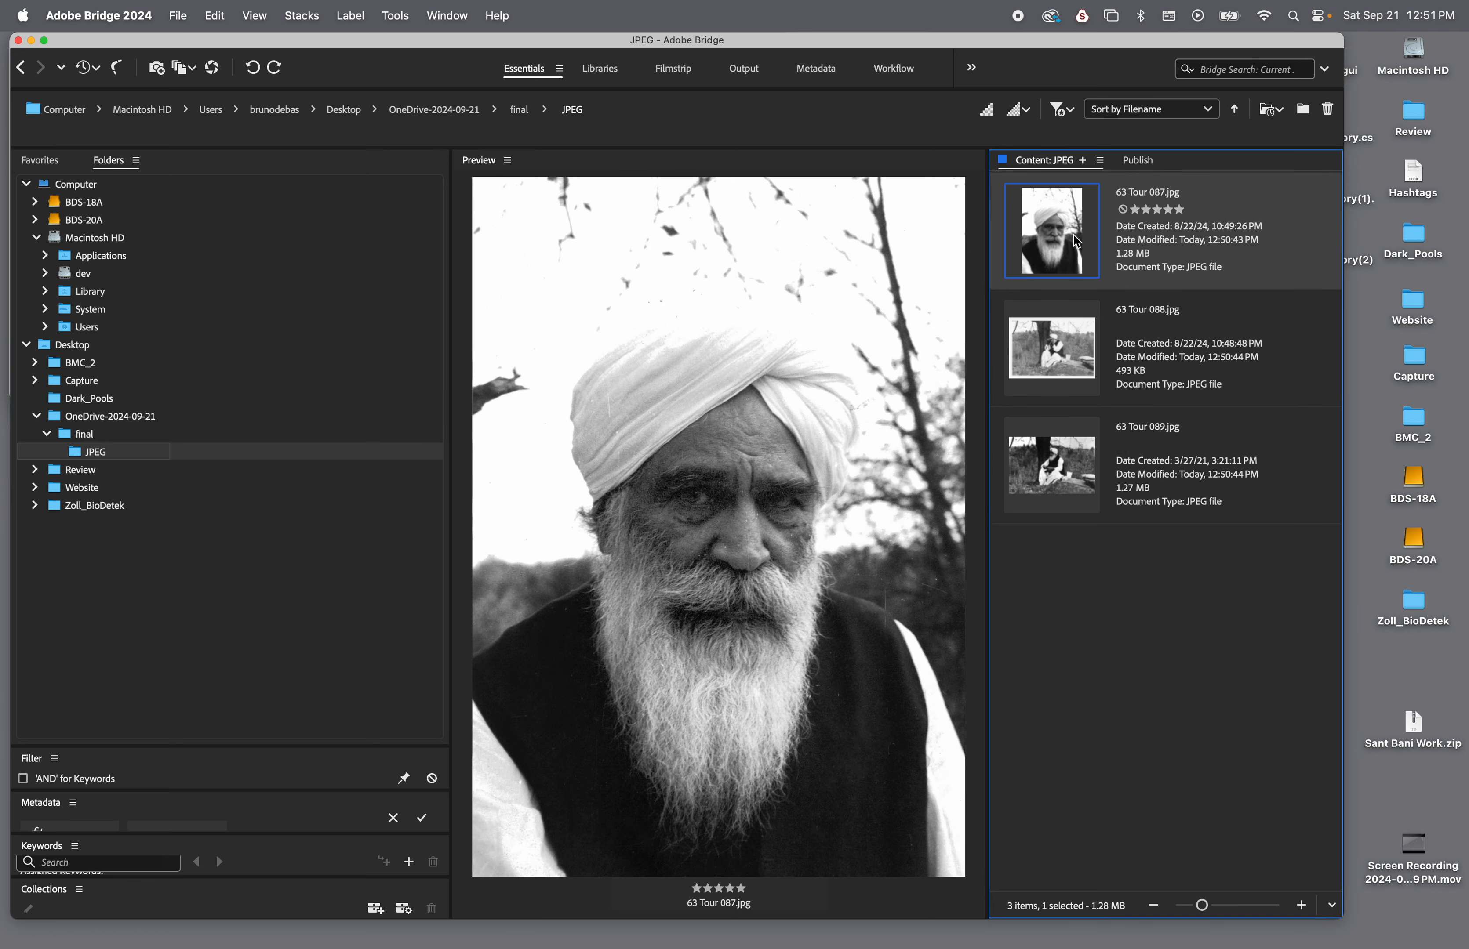
left_click(1080, 489, "shift")
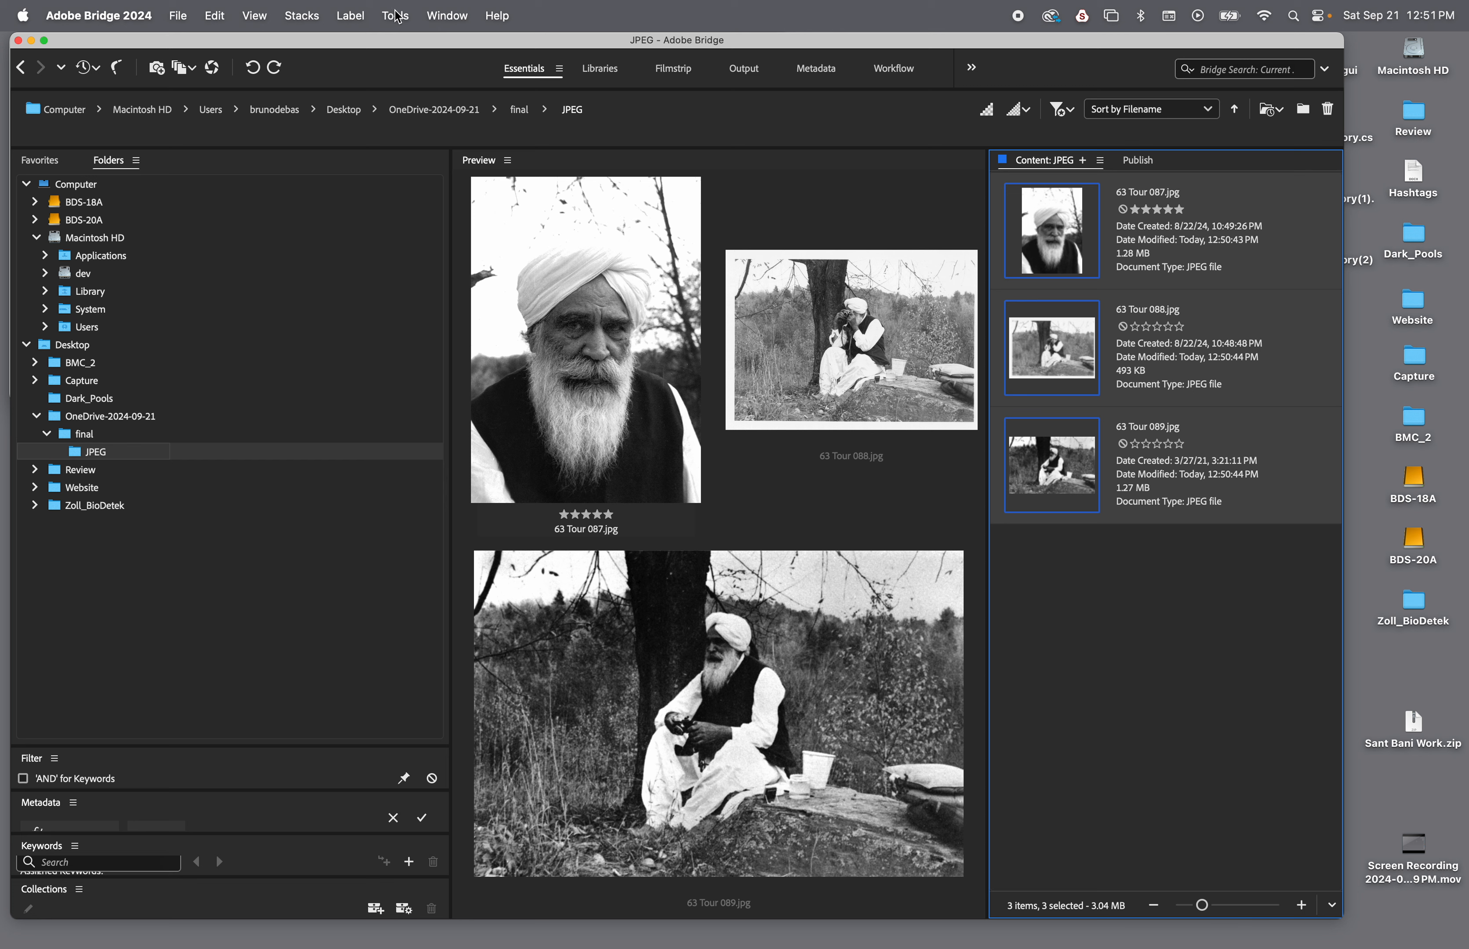
left_click(402, 19)
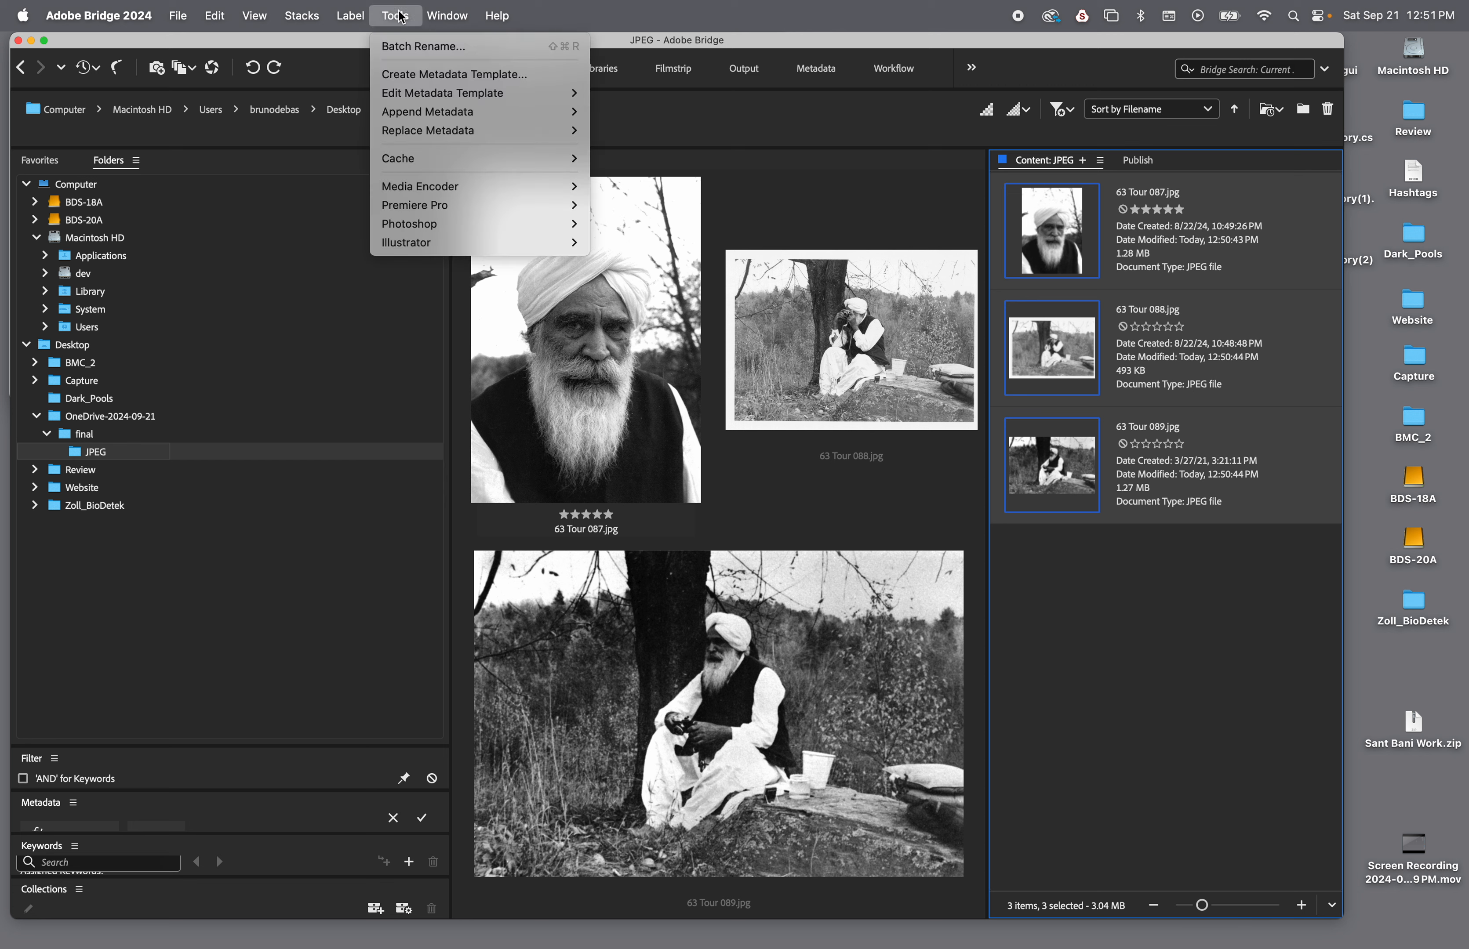
left_click(423, 47)
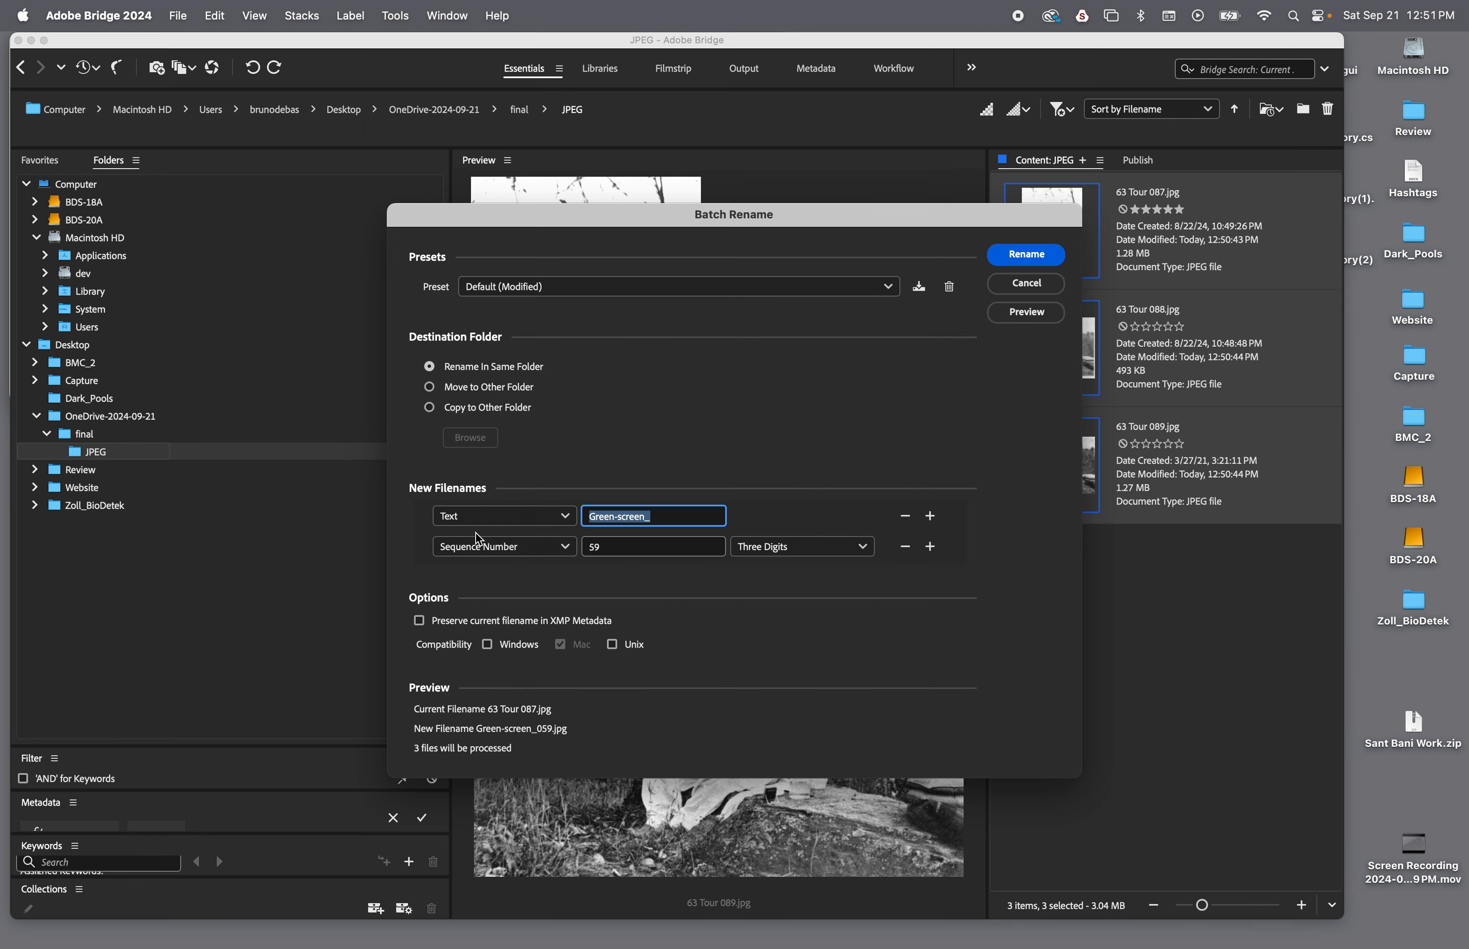
left_click(509, 525)
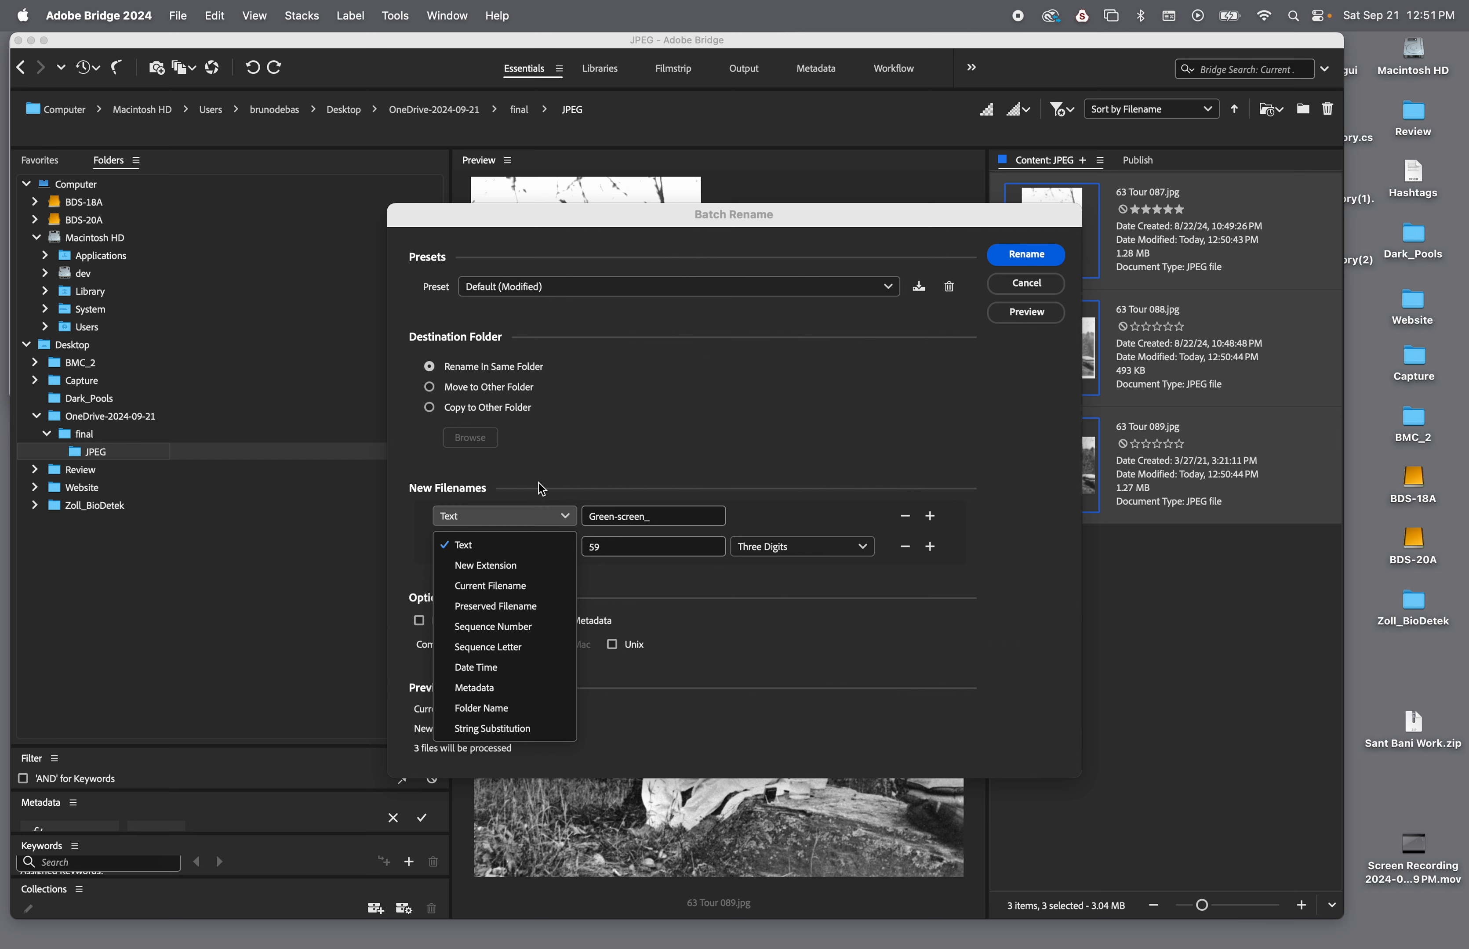
left_click(660, 445)
left_click(566, 518)
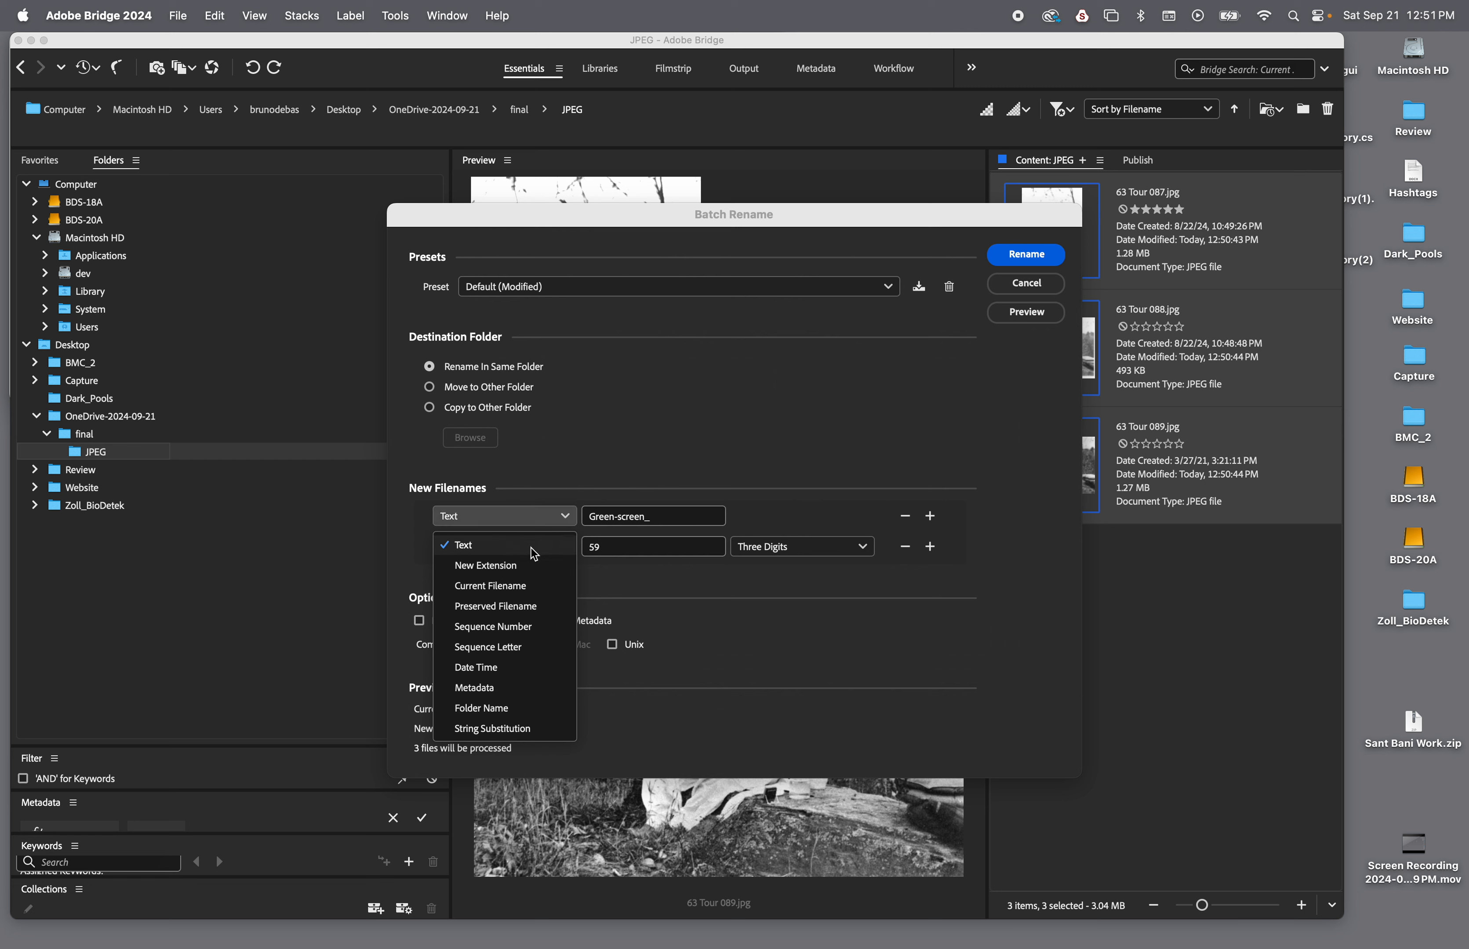
left_click(509, 586)
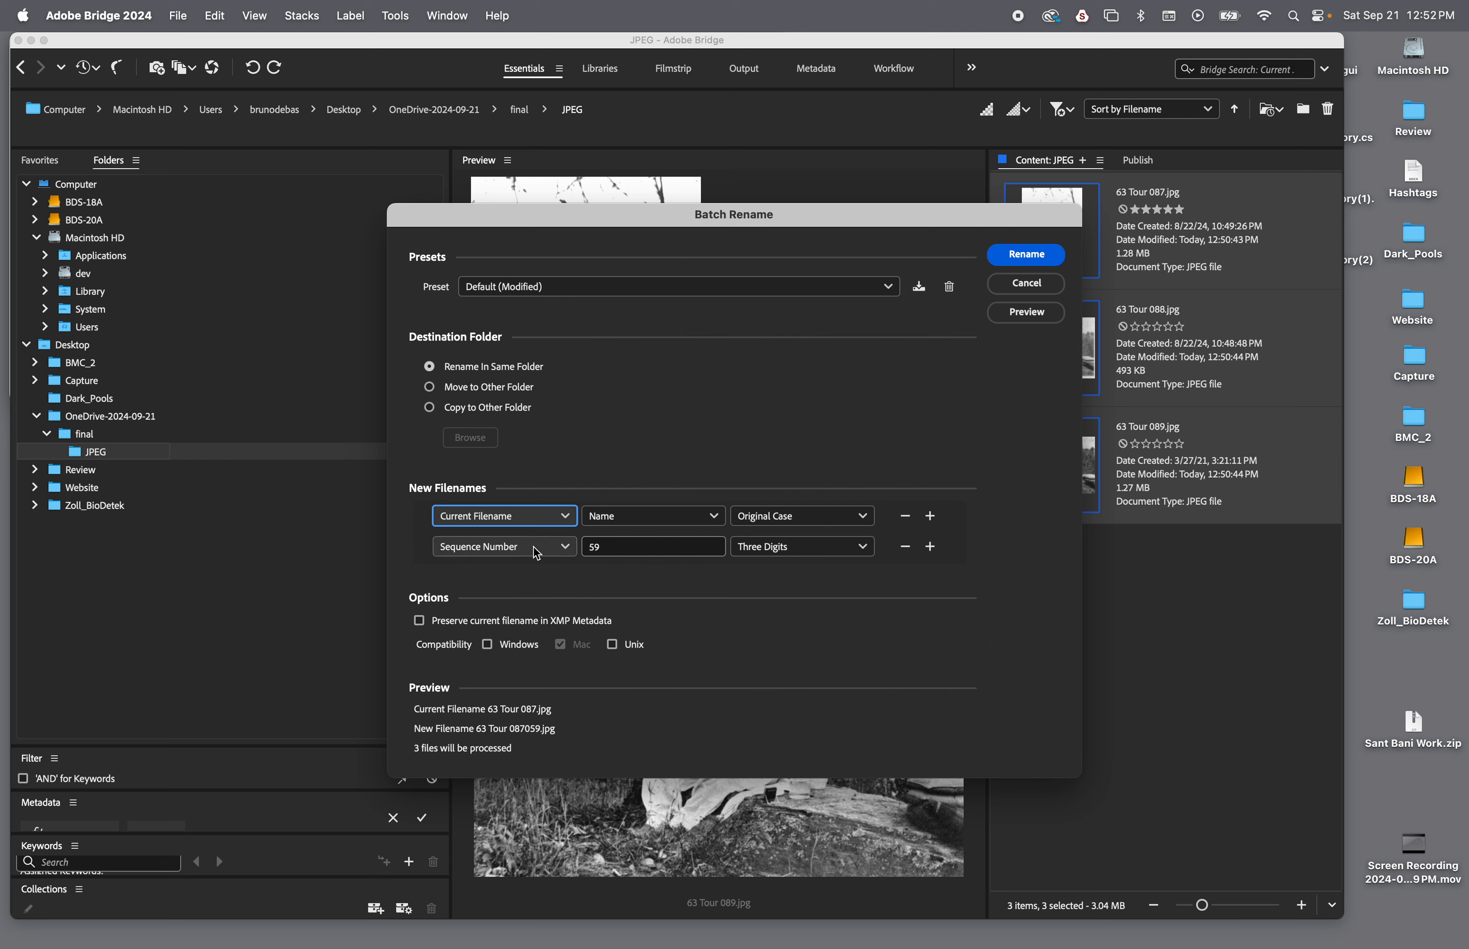
Replace the sequence number in the new filenames with the text "ENbd"
left_click(564, 547)
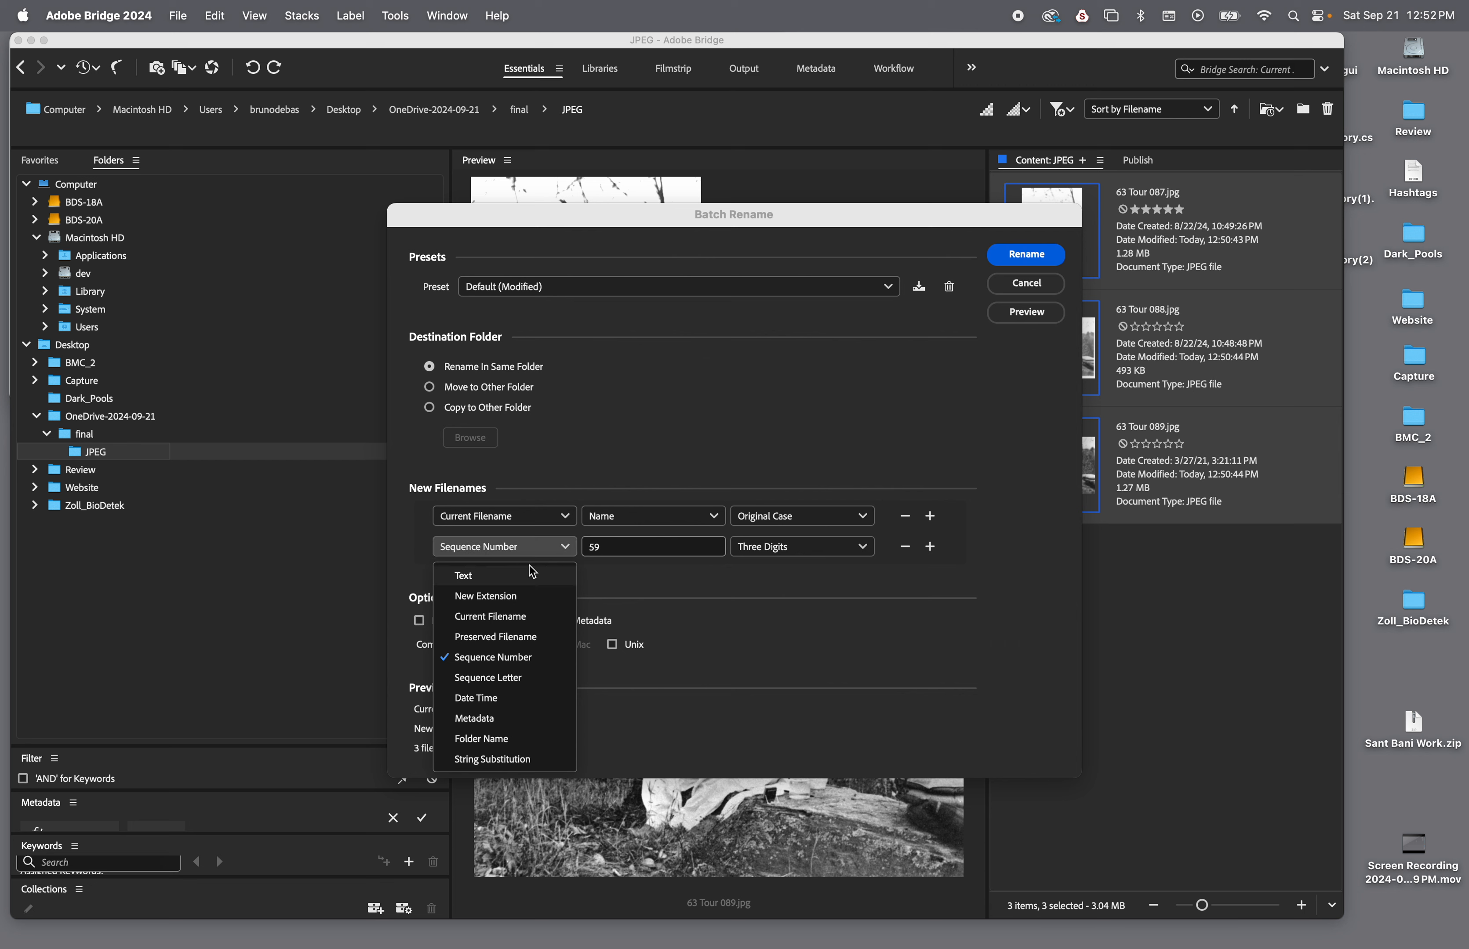
left_click(535, 575)
left_click(645, 551)
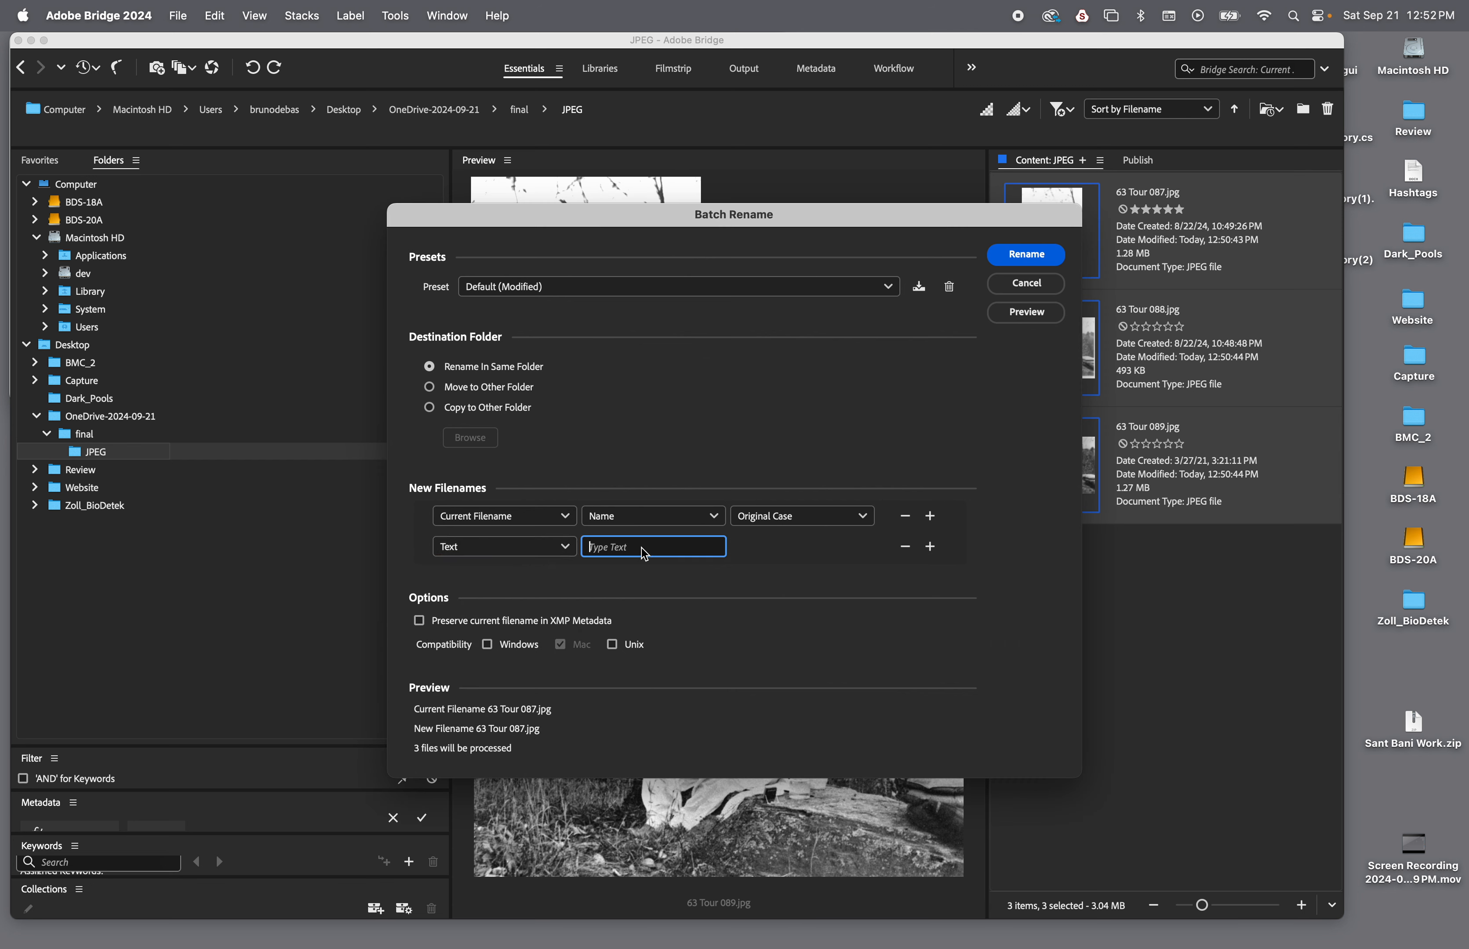
type("ENbd")
Insert a single space before "ENbd" in the new filenames and apply the batch rename
left_click(590, 554)
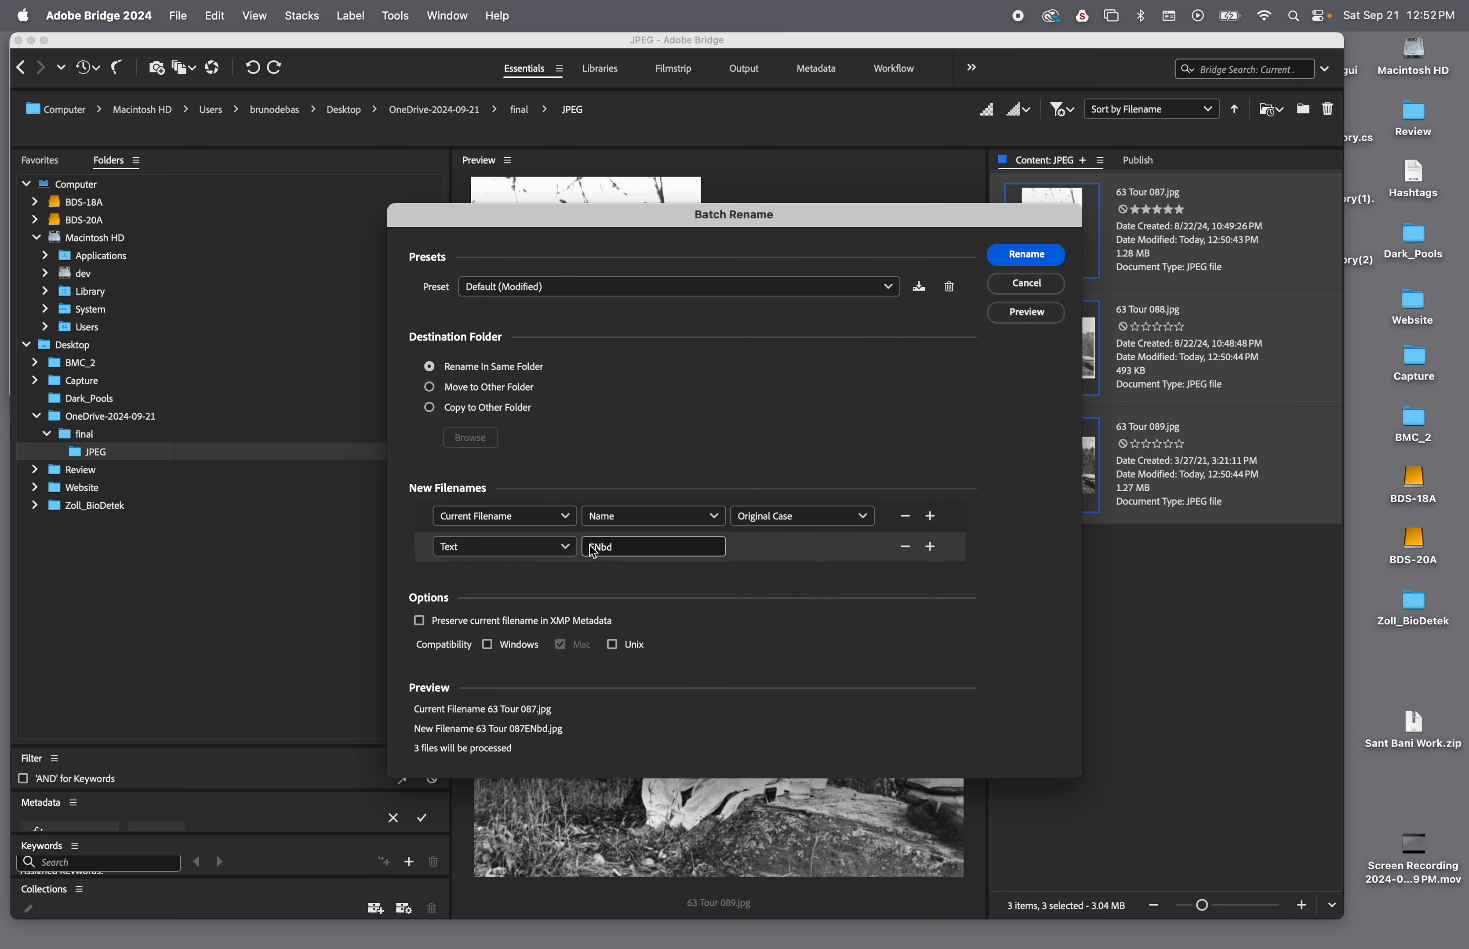
left_click(593, 551)
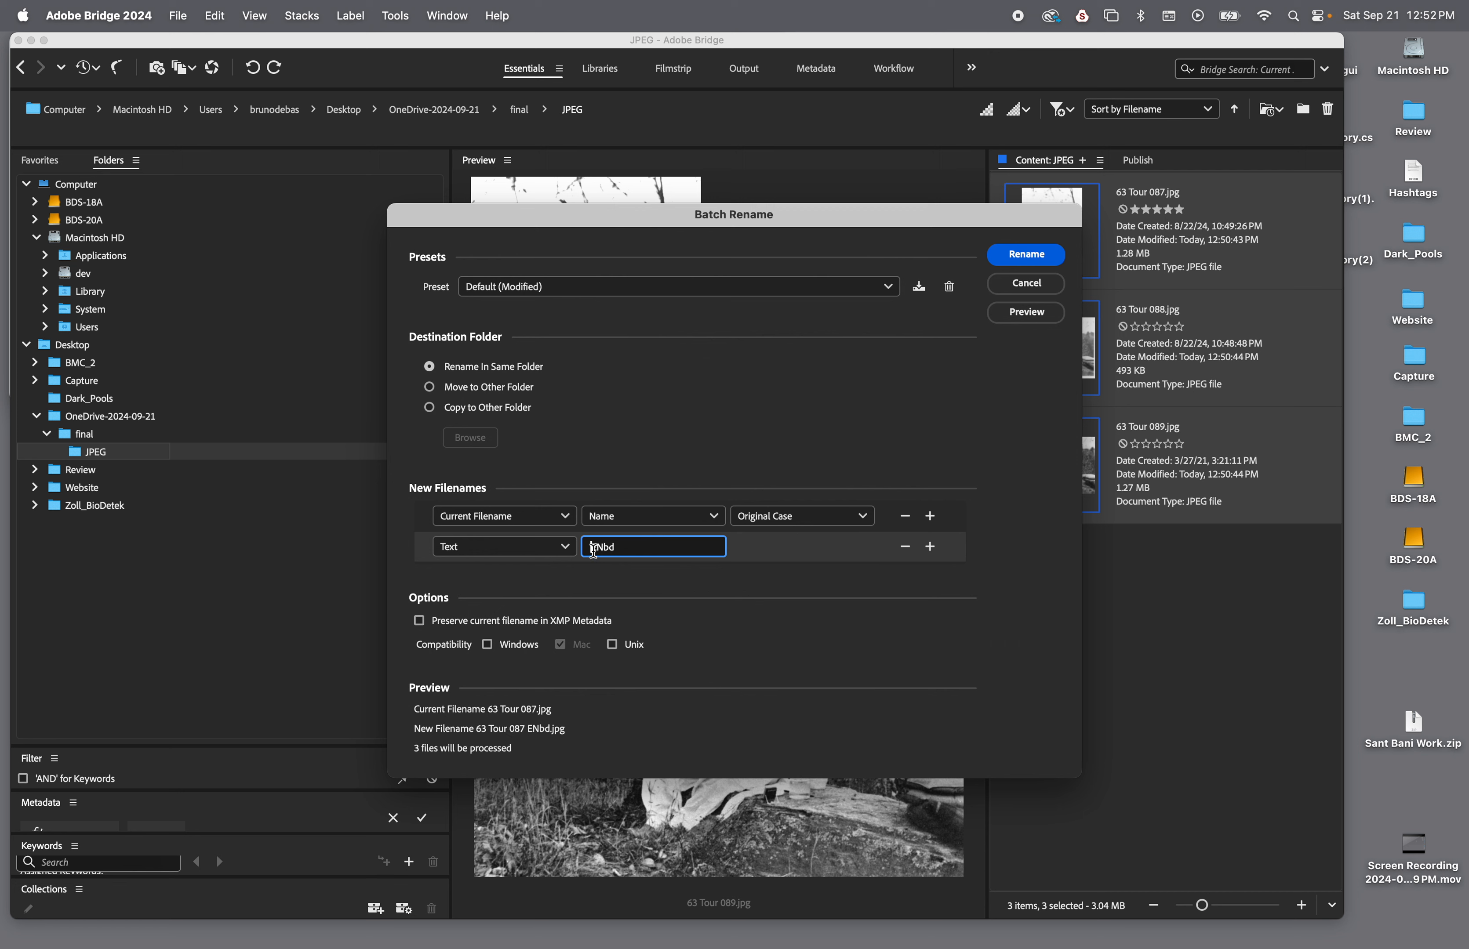
left_click(592, 549)
key("BackSpace")
left_click(1025, 254)
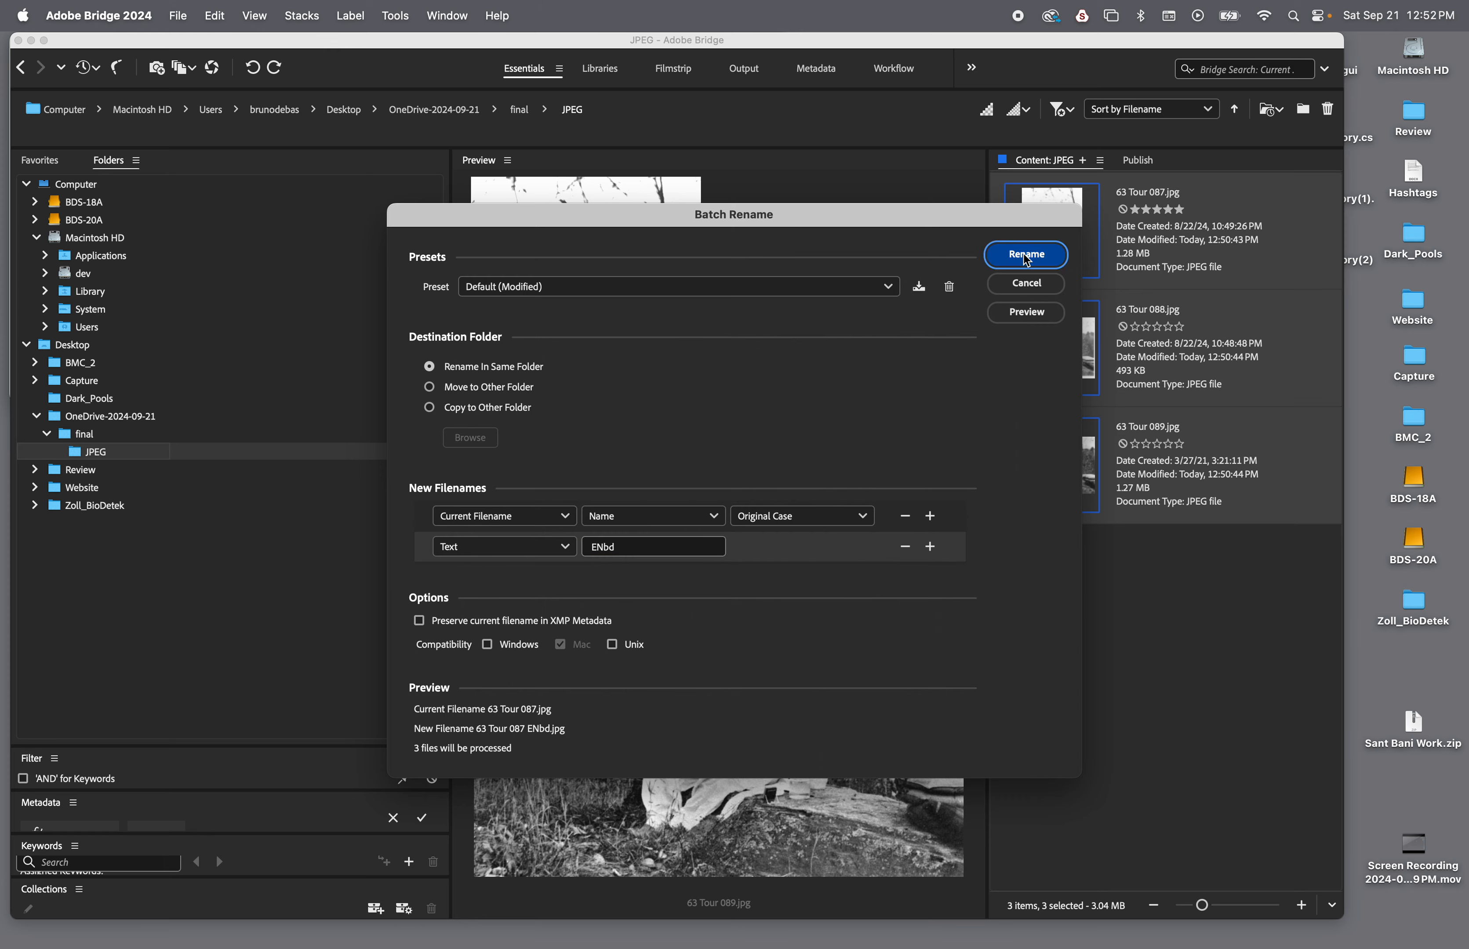